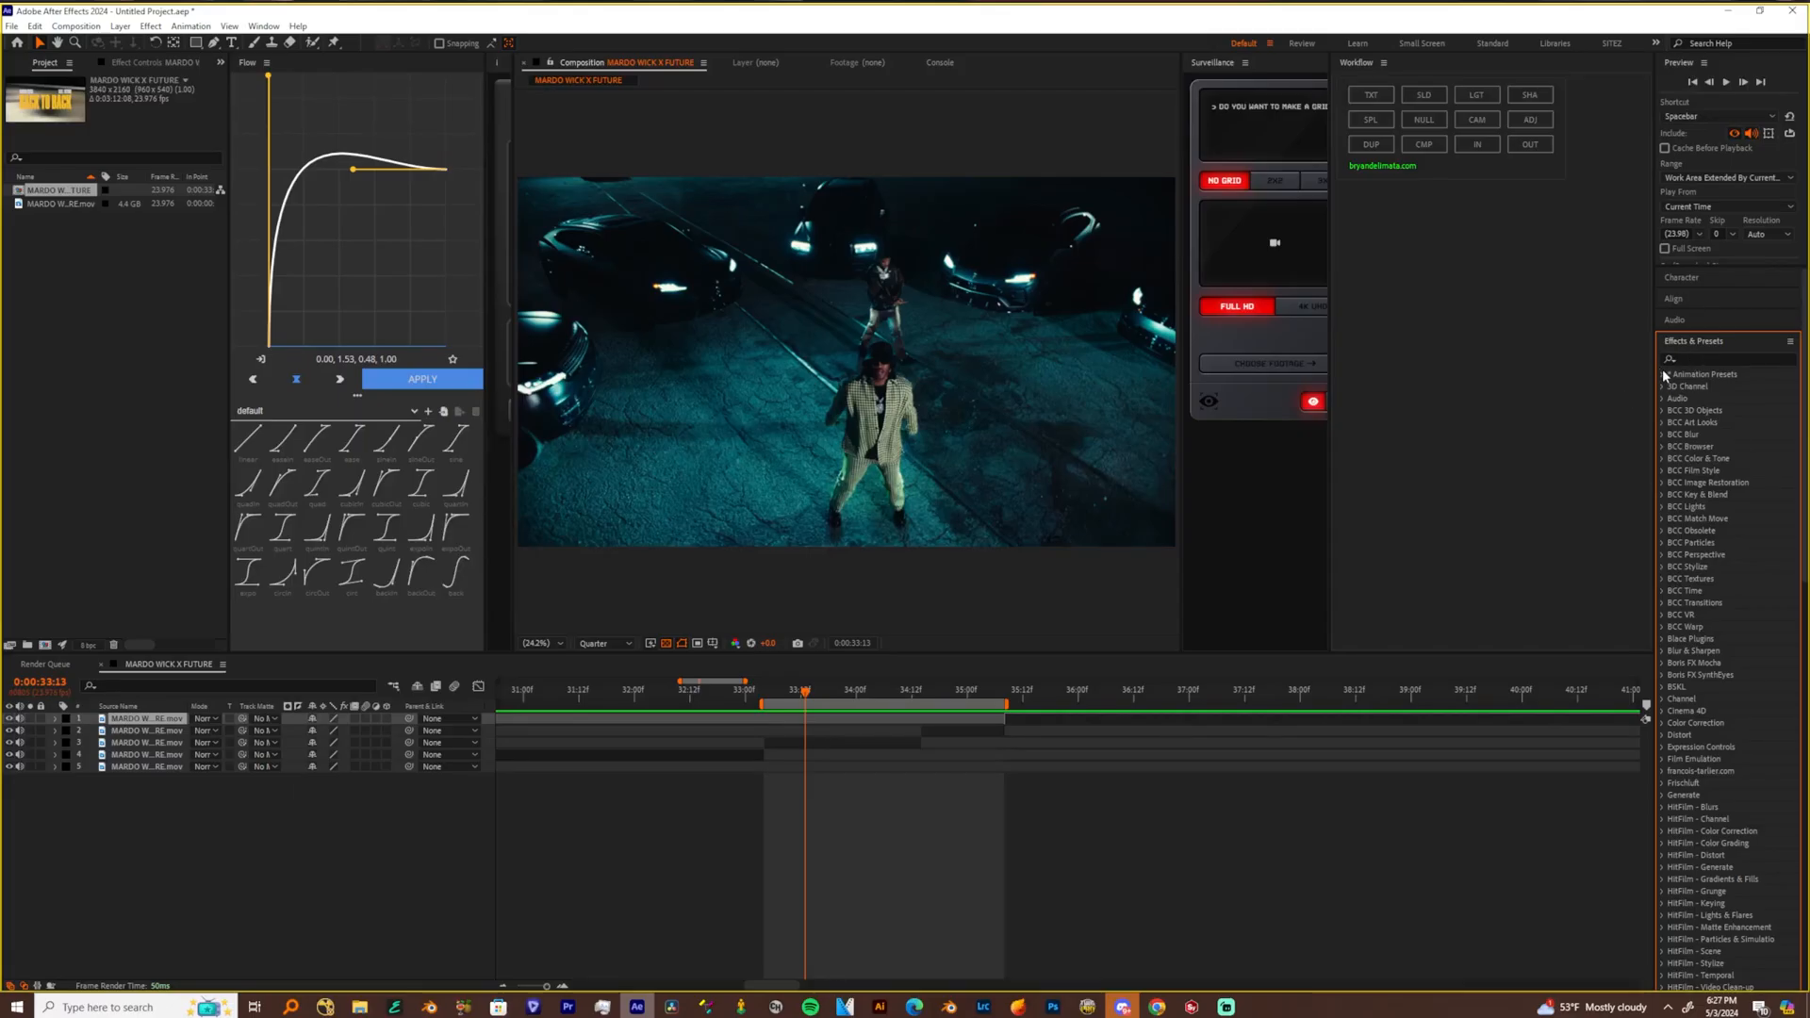
Expand the SITEZ PRESET PACK in the animation presets along with its subfolders, including BLURS, CHROMA TRANSITIONS and FLICKER
{"action": "left_click", "coordinate": [1663, 375]}
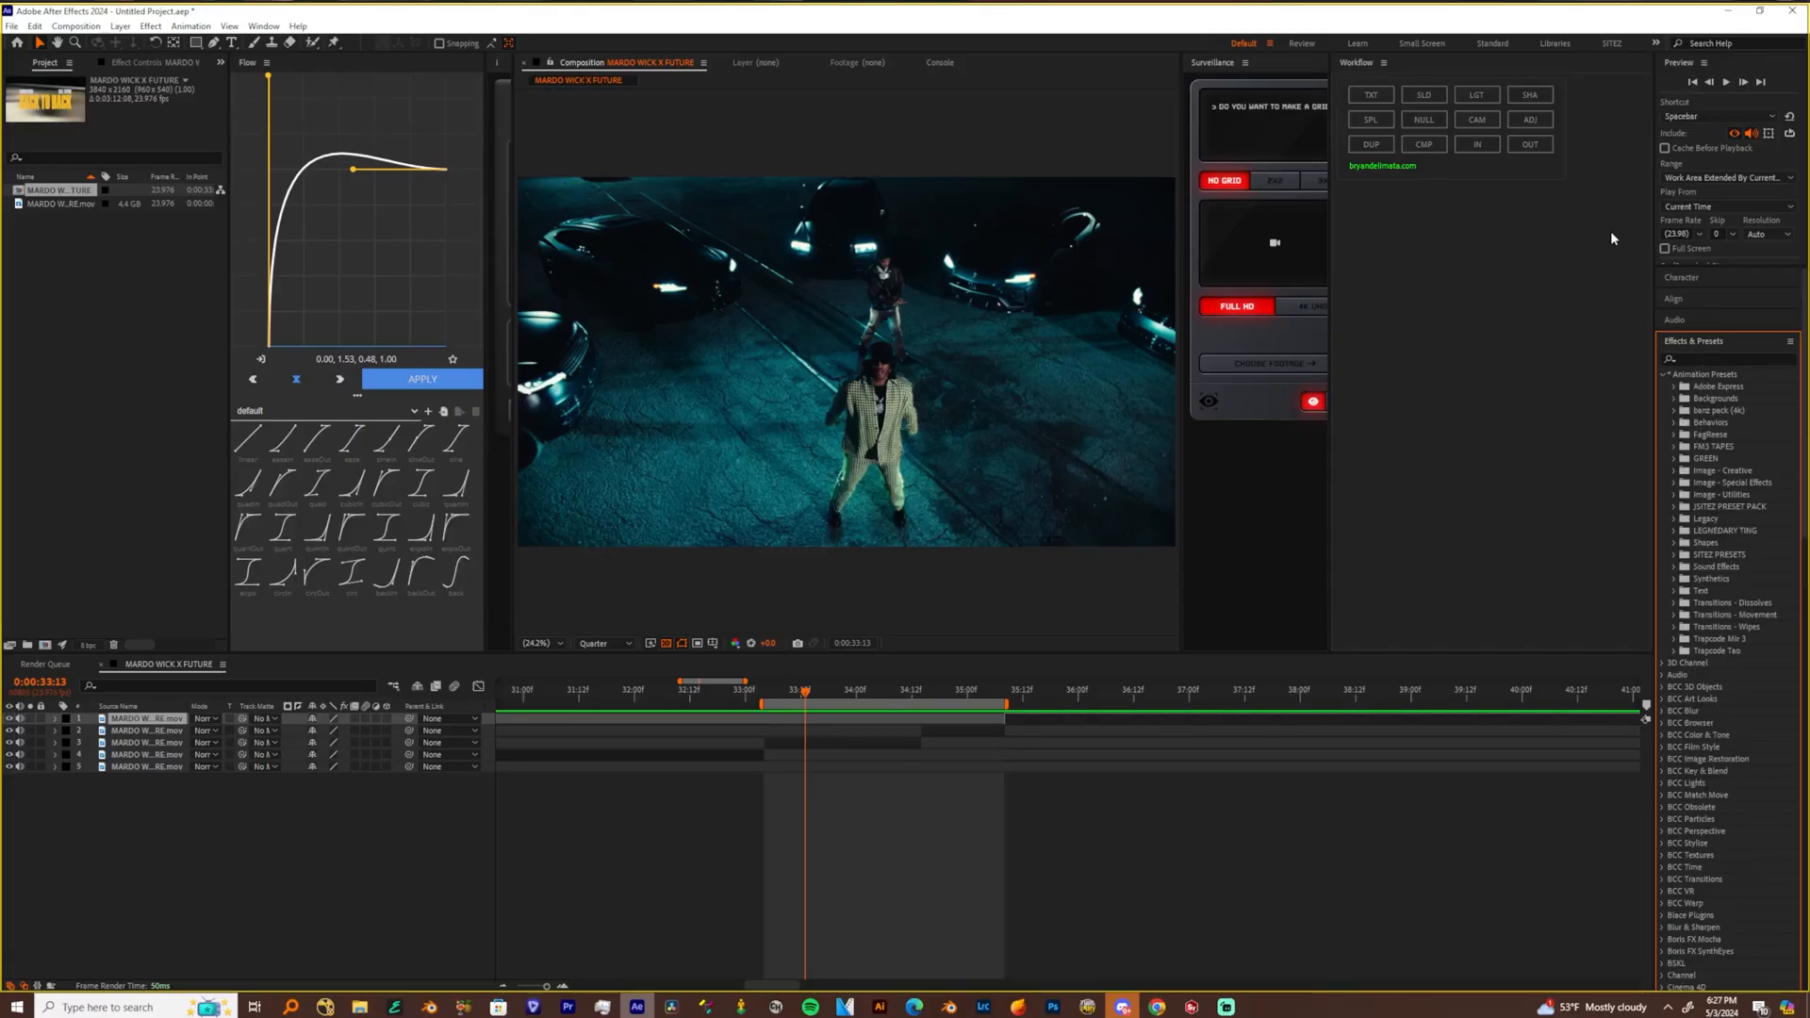
{"action": "left_click", "coordinate": [1674, 508]}
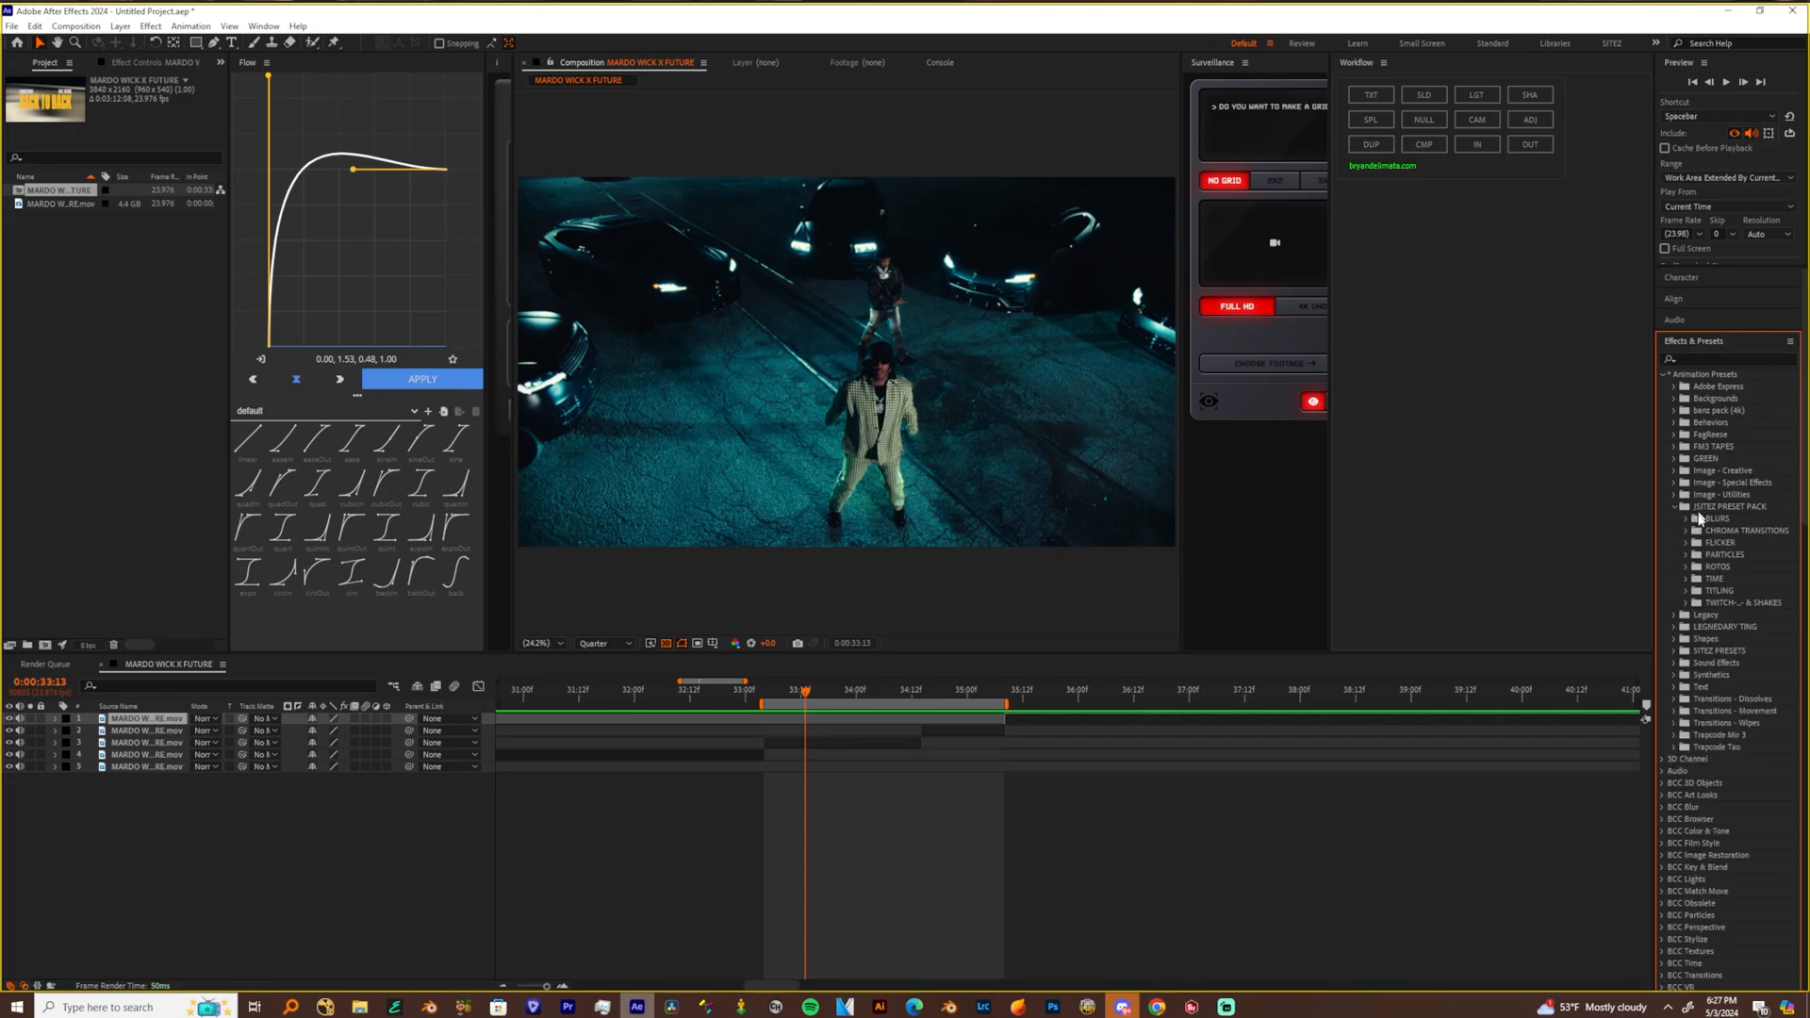
{"action": "left_click", "coordinate": [1686, 519]}
{"action": "left_click", "coordinate": [1685, 592]}
{"action": "left_click", "coordinate": [1685, 689]}
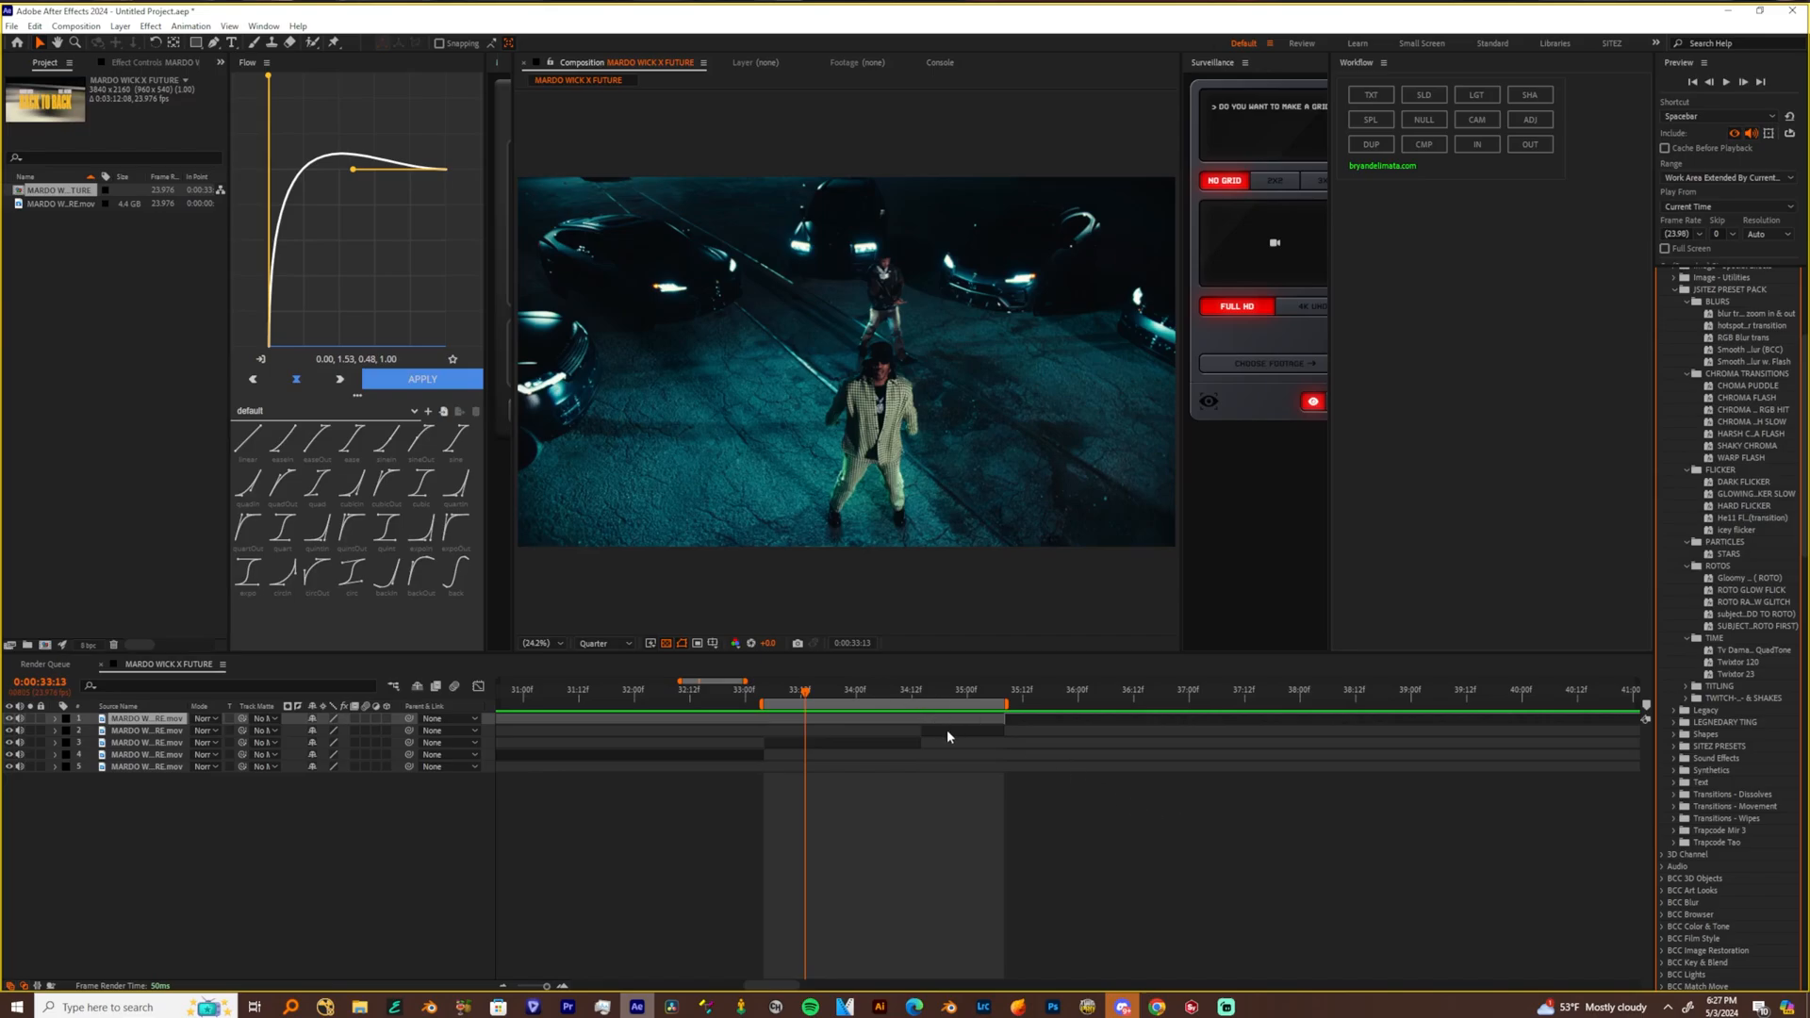
Add an adjustment layer over the two adjoining clips and apply the zoom in & out blur transition preset to it
{"action": "left_click", "coordinate": [947, 731]}
{"action": "left_click", "coordinate": [863, 743], "text": "shift"}
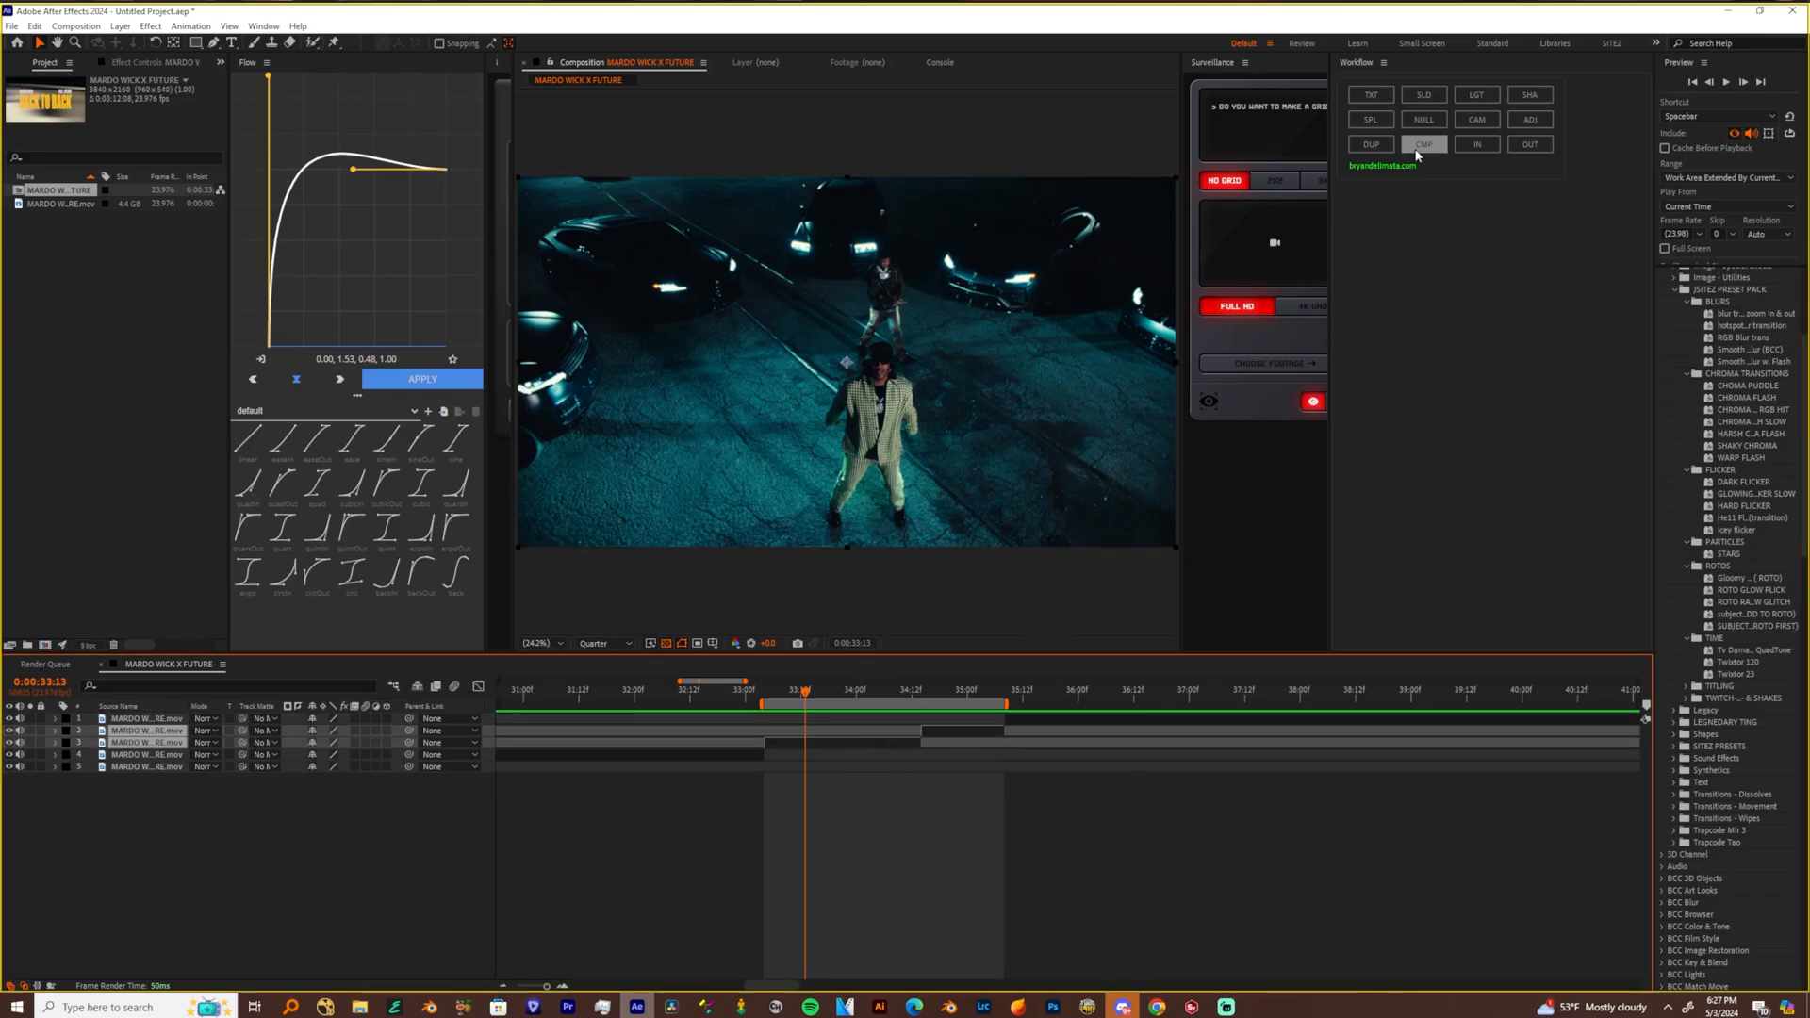
{"action": "left_click", "coordinate": [1520, 125]}
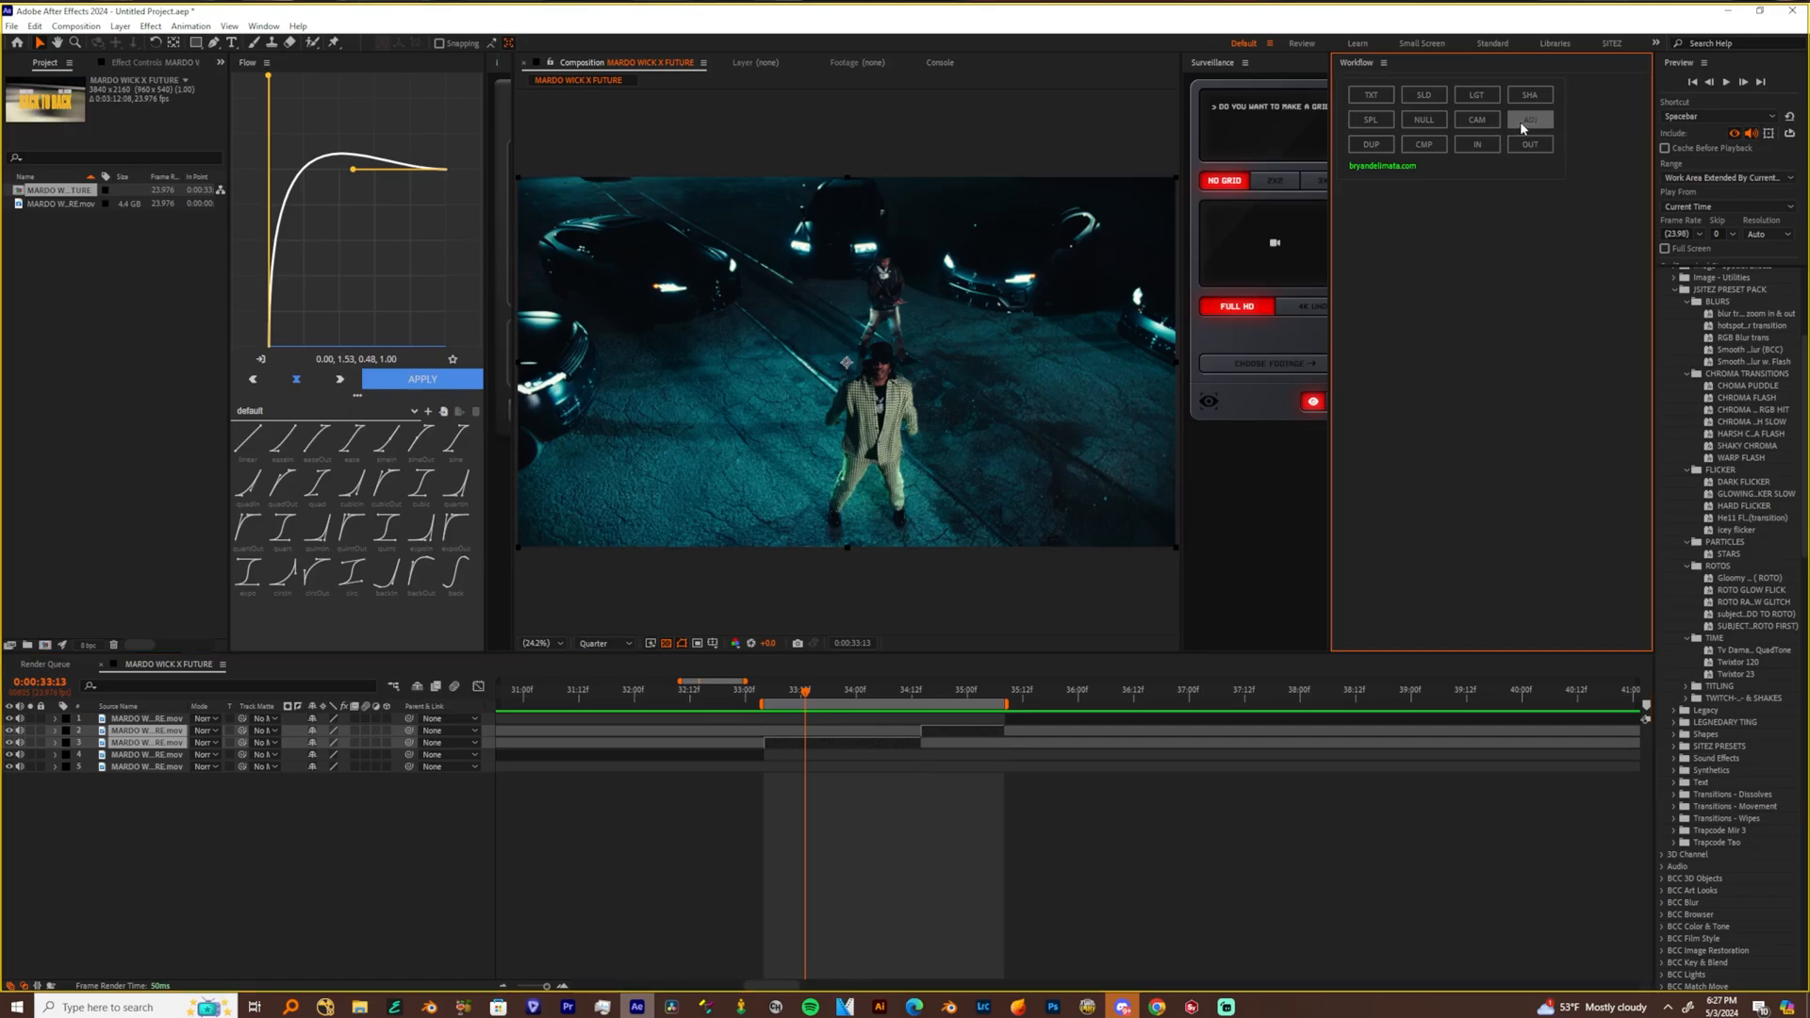
{"action": "left_click", "coordinate": [921, 695]}
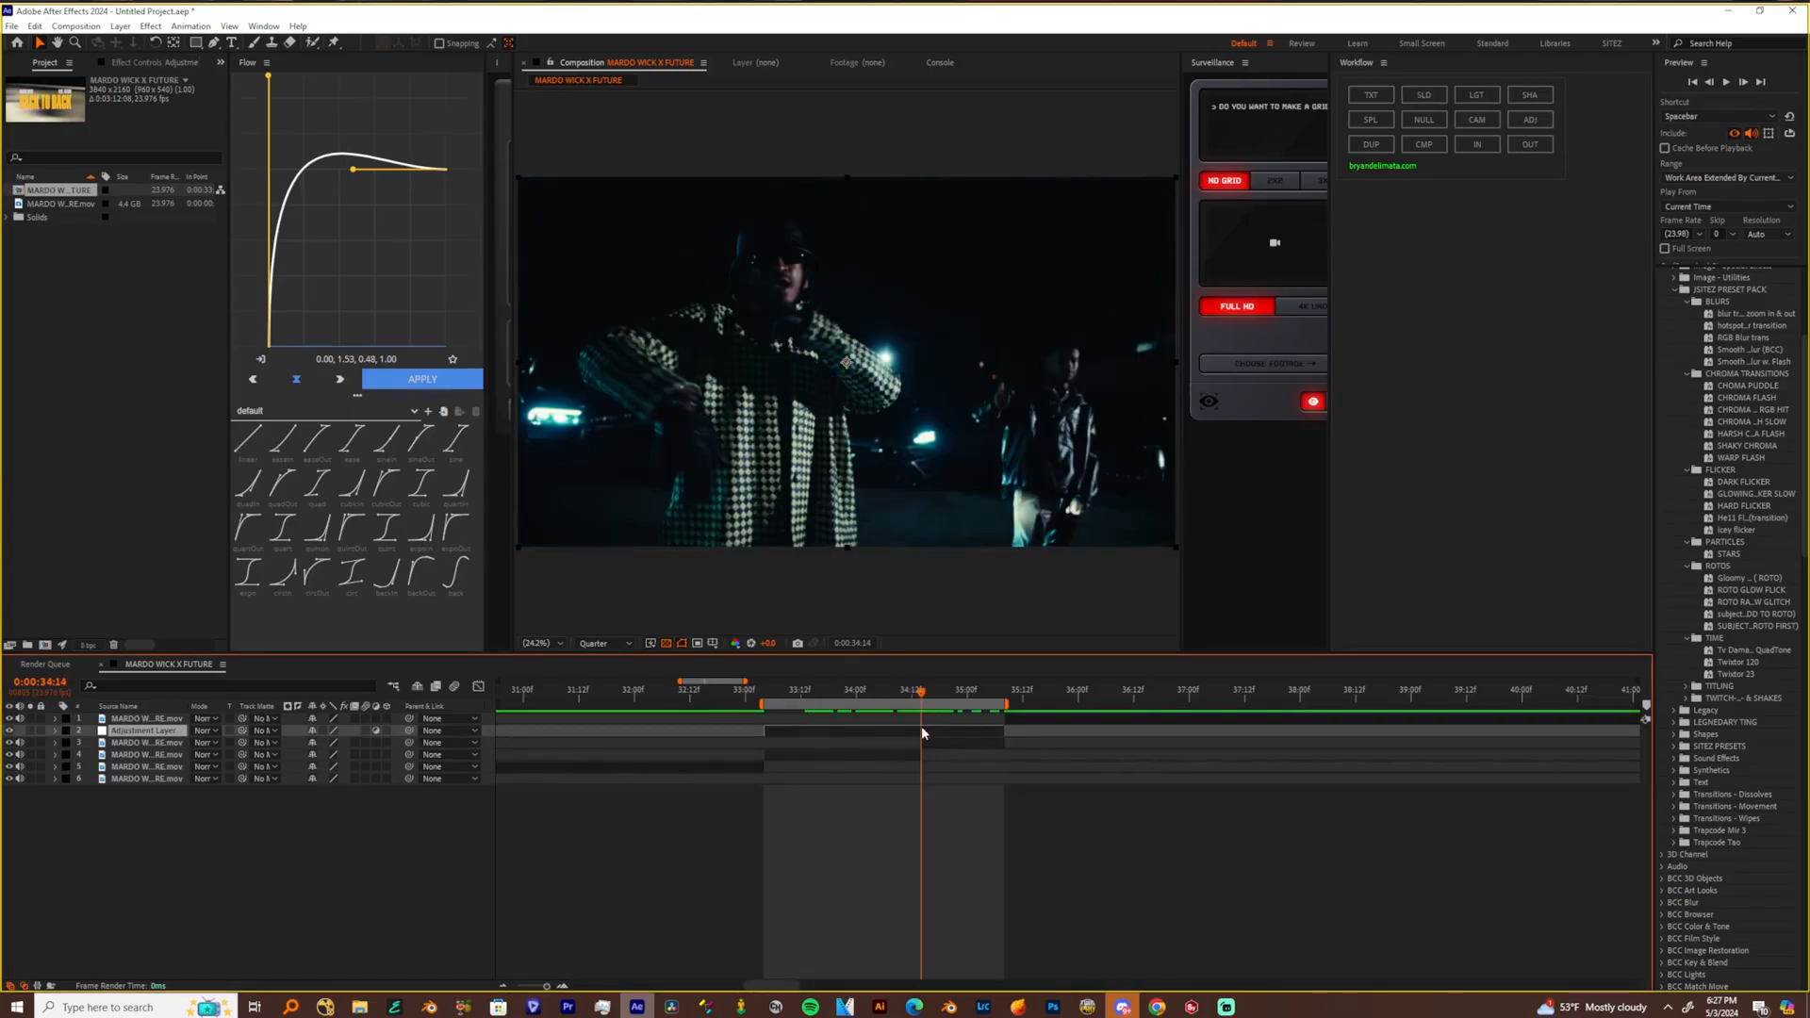
{"action": "left_click_drag", "start_coordinate": [1755, 314], "coordinate": [845, 737]}
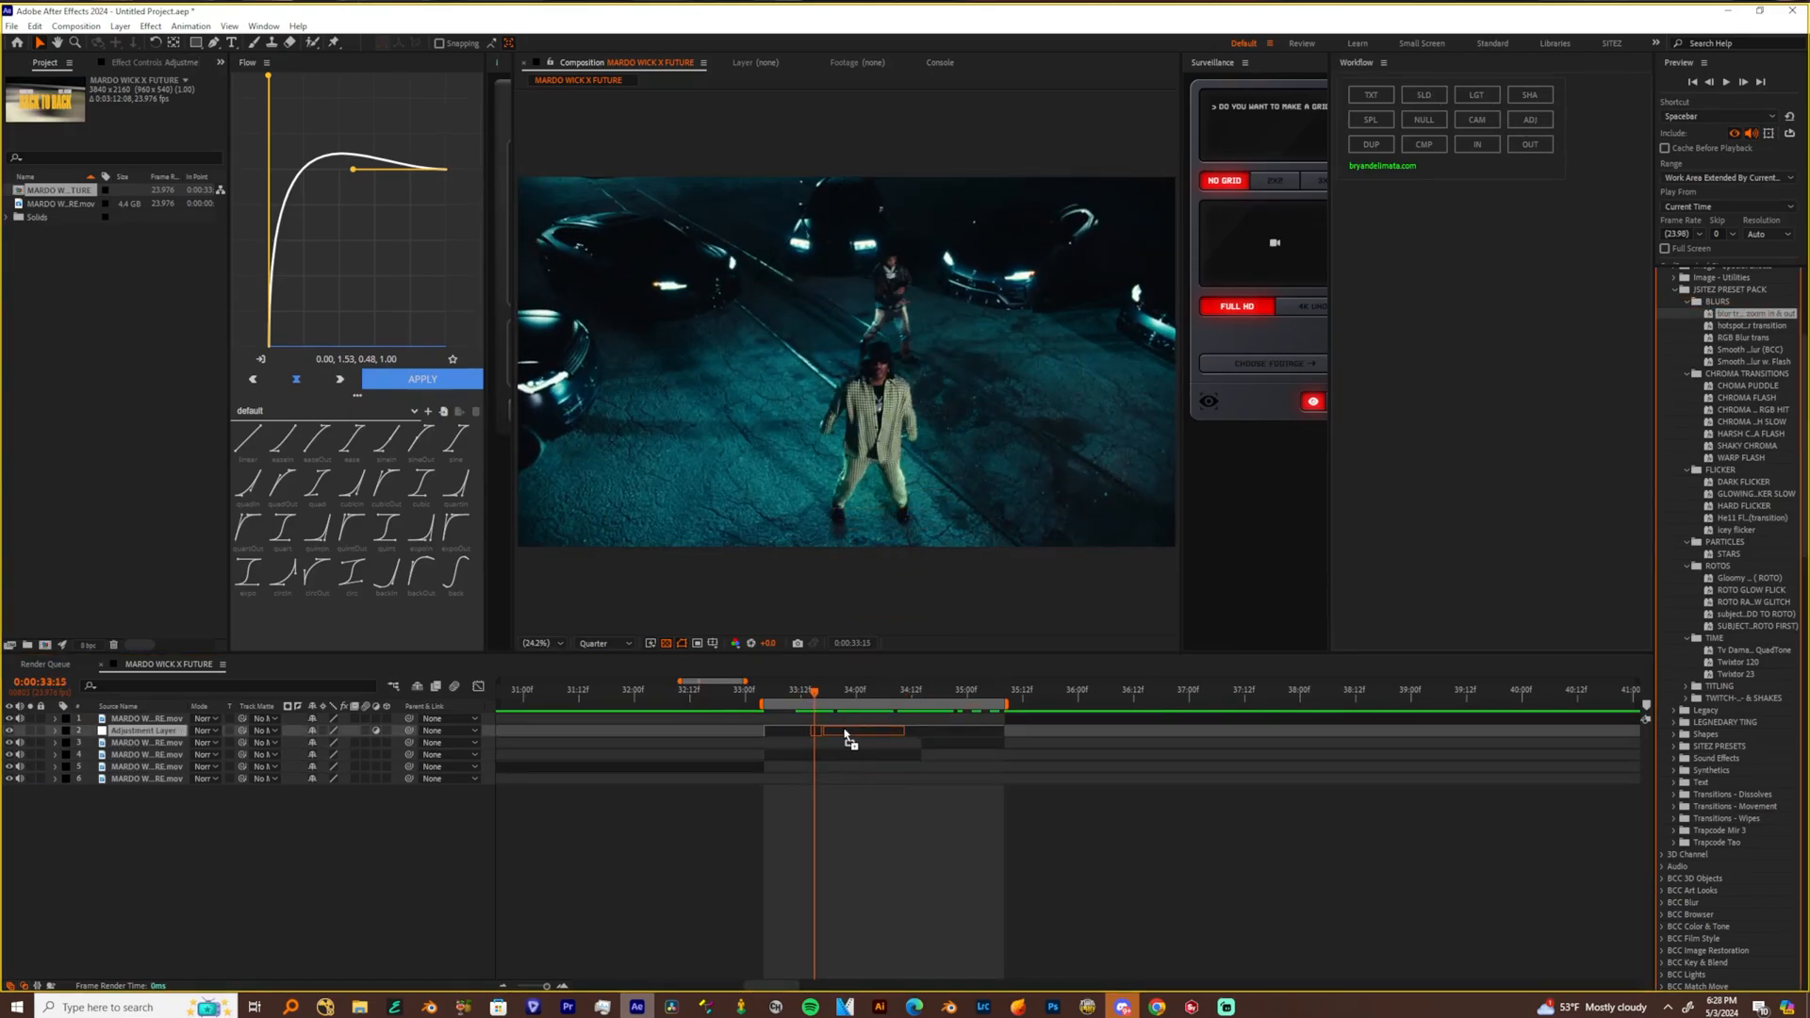
Reveal the adjustment layer's keyframes, shift them all so the middle ones sit on the cut at 0:00:34:14, and preview
{"action": "key", "text": "u"}
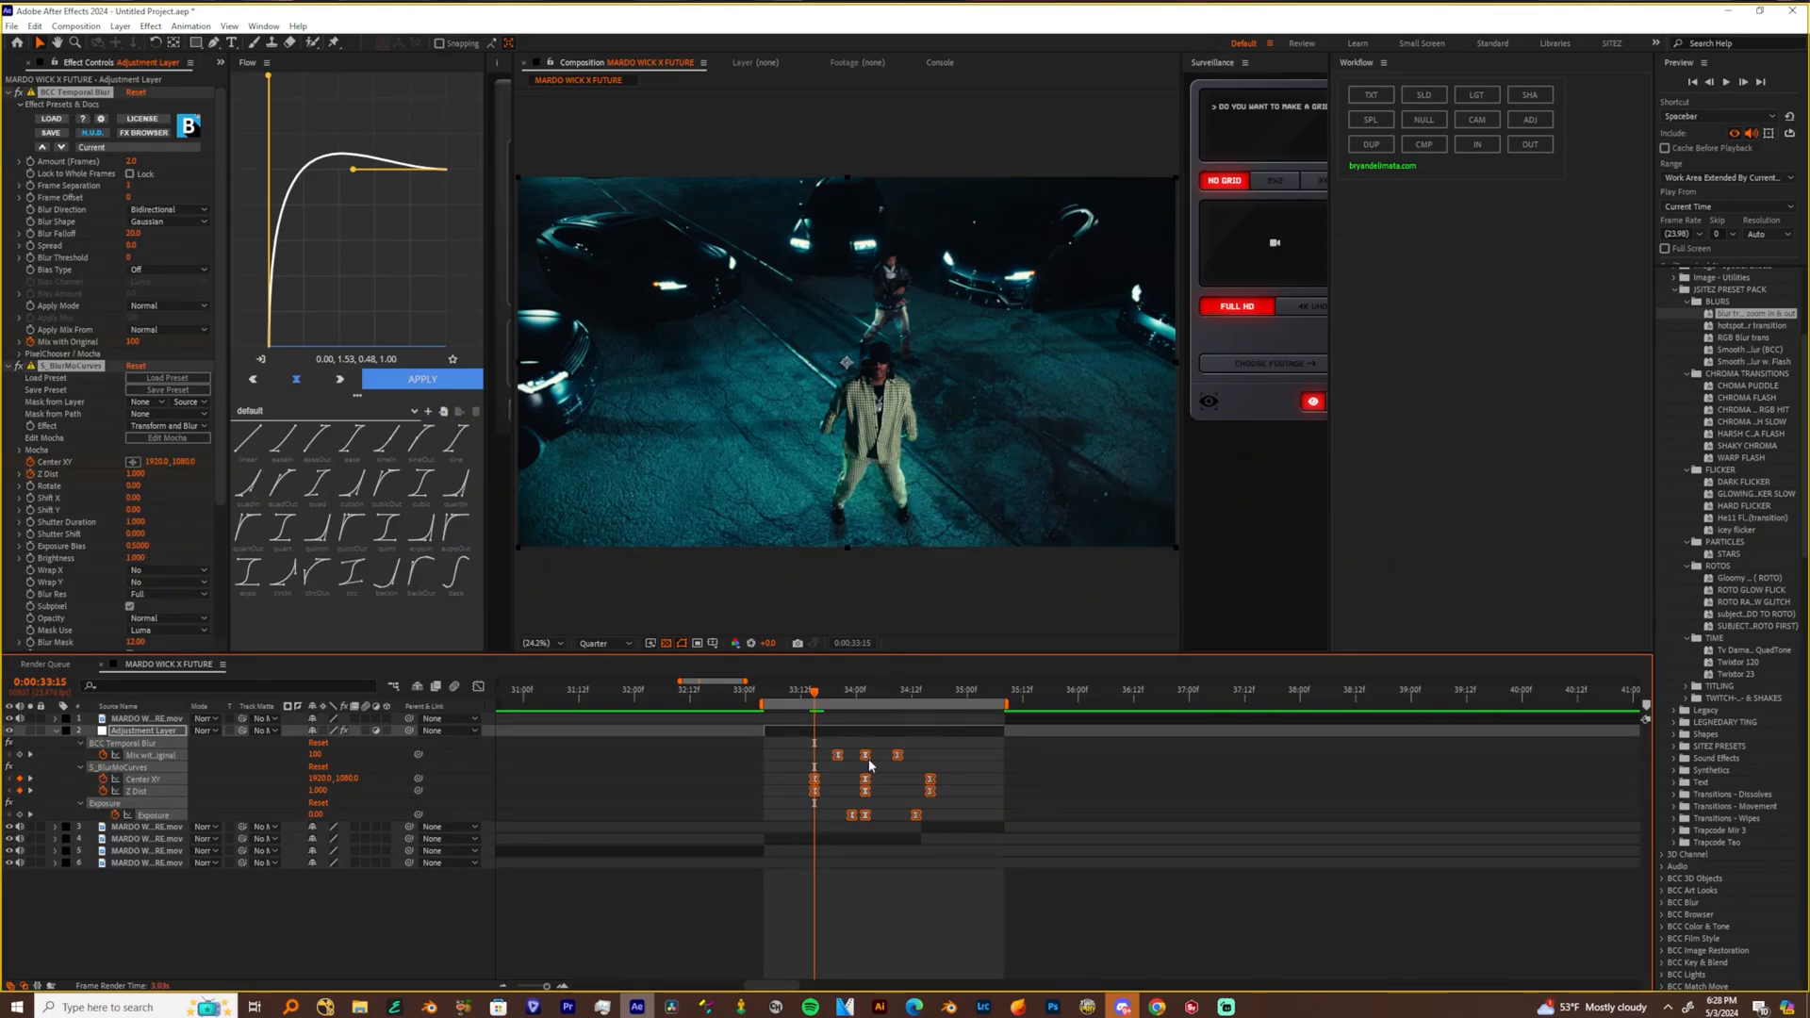
{"action": "left_click_drag", "start_coordinate": [858, 733], "coordinate": [879, 822]}
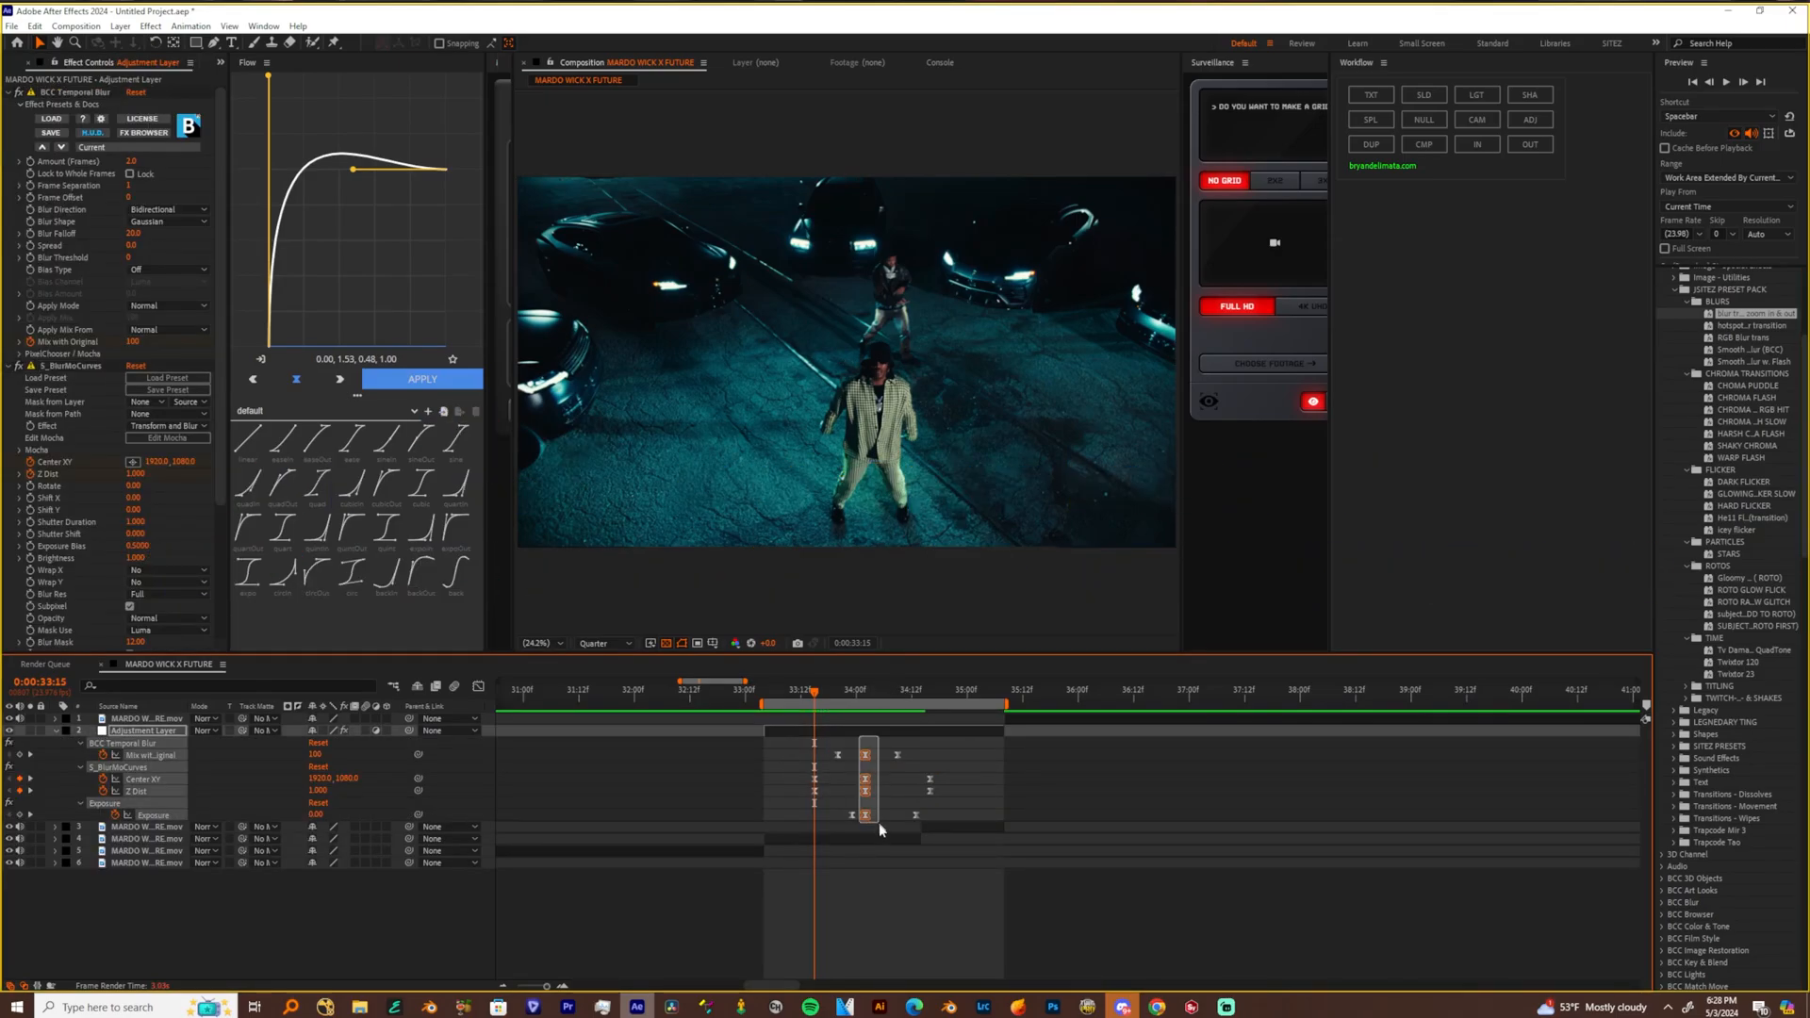
{"action": "left_click", "coordinate": [911, 692]}
{"action": "left_click_drag", "start_coordinate": [913, 696], "coordinate": [767, 825]}
{"action": "left_click_drag", "start_coordinate": [876, 757], "coordinate": [1078, 825]}
{"action": "key", "text": "space"}
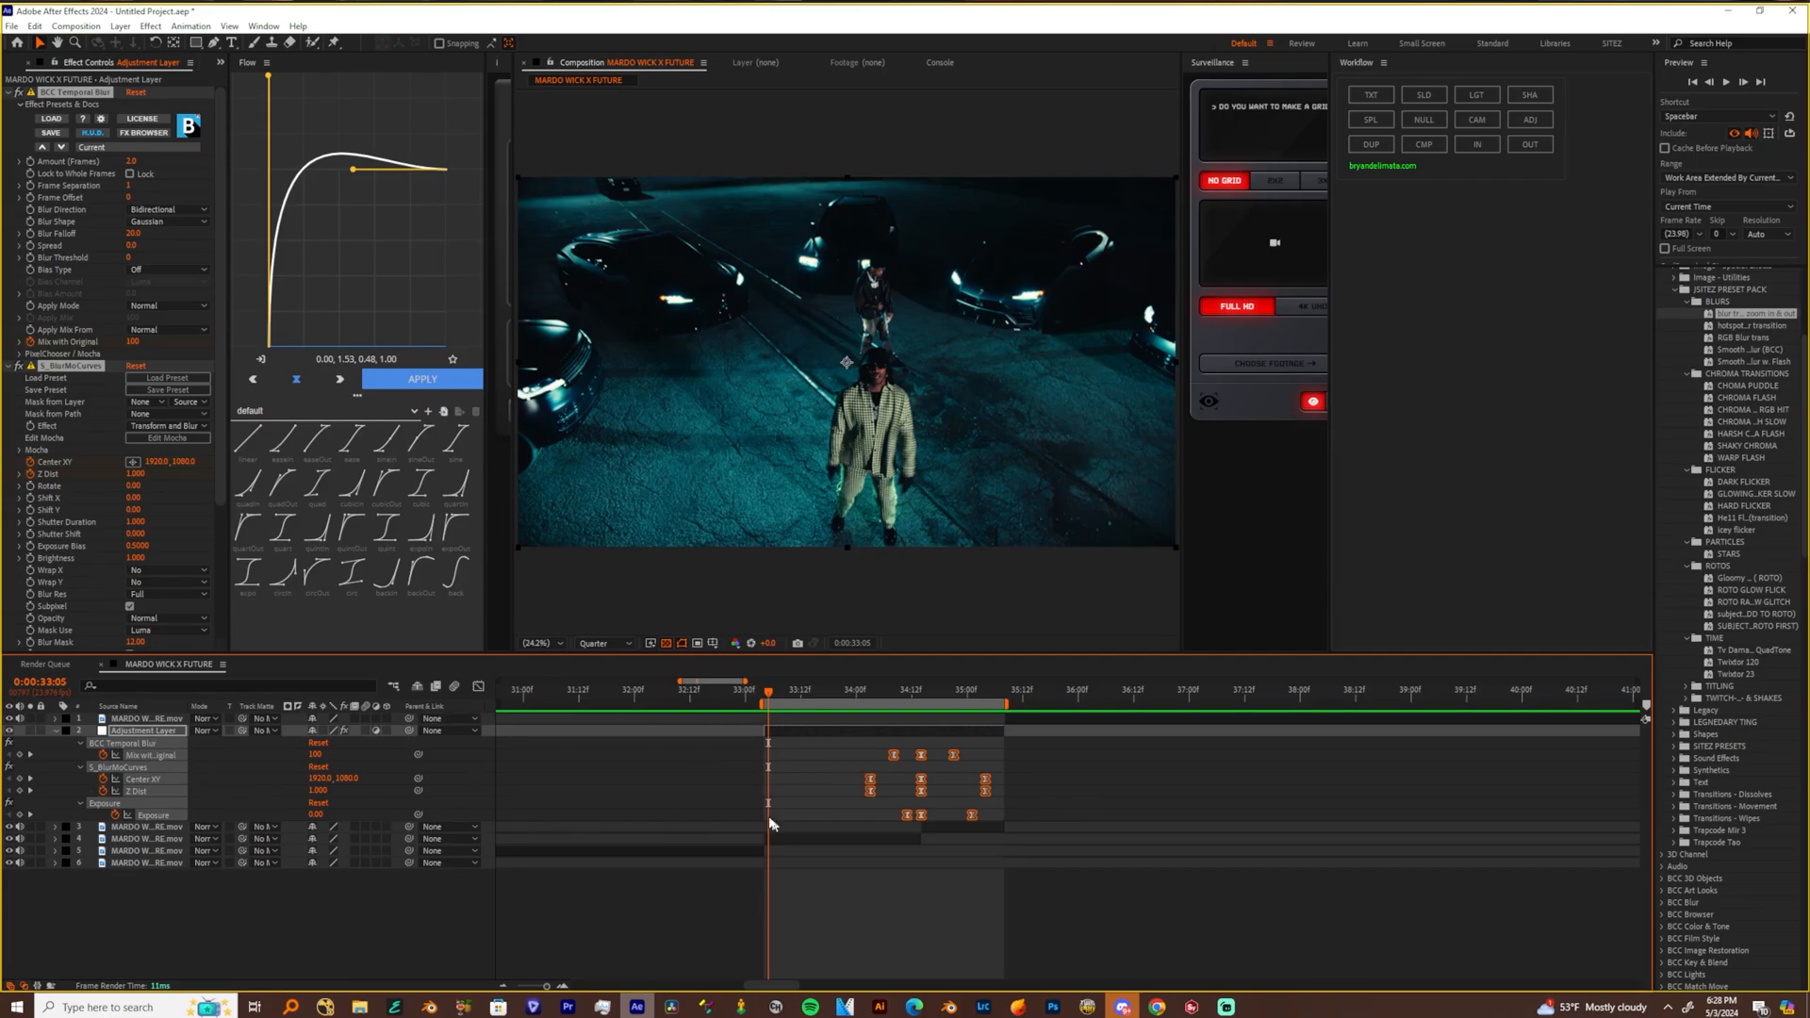
Spread the blur transition's opening keyframes earlier and its closing keyframes outward from the cut, and play the transition
{"action": "left_click", "coordinate": [910, 804]}
{"action": "key", "text": "ctrl+z"}
{"action": "key", "text": "ctrl+z"}
{"action": "left_click_drag", "start_coordinate": [818, 750], "coordinate": [914, 833]}
{"action": "left_click_drag", "start_coordinate": [894, 758], "coordinate": [957, 781]}
{"action": "key", "text": "space"}
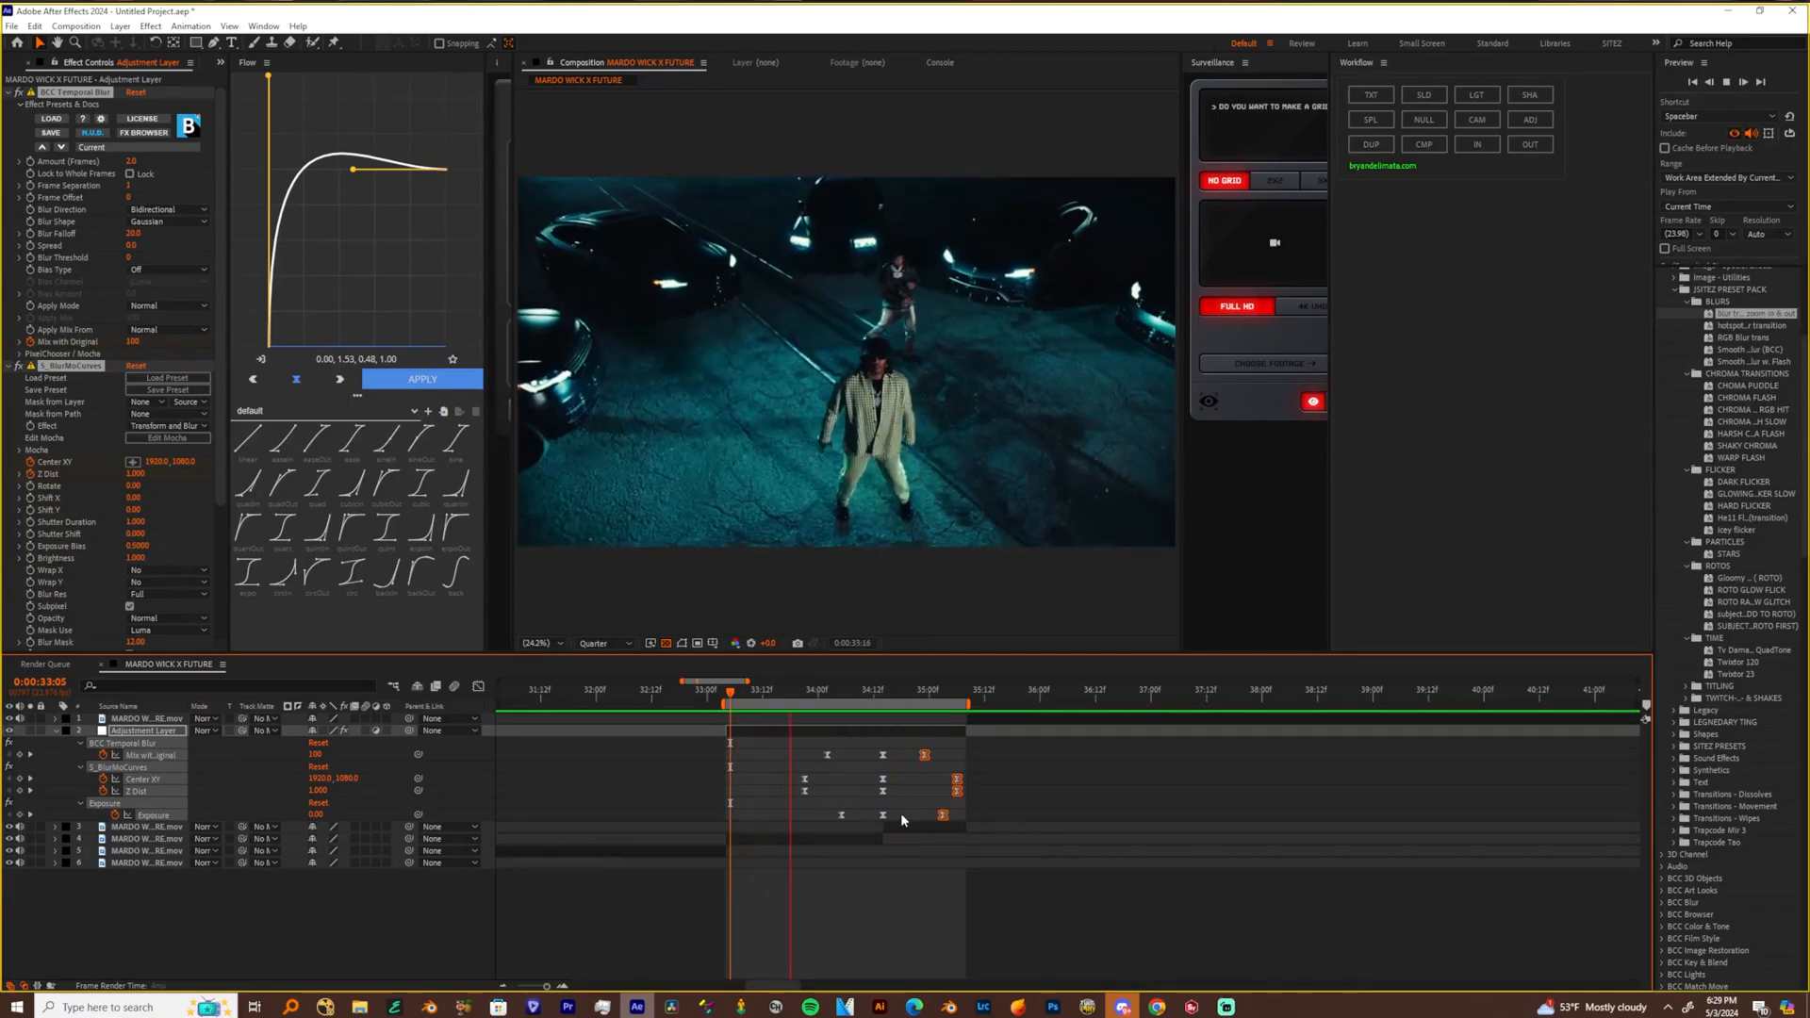
{"action": "key", "text": "space"}
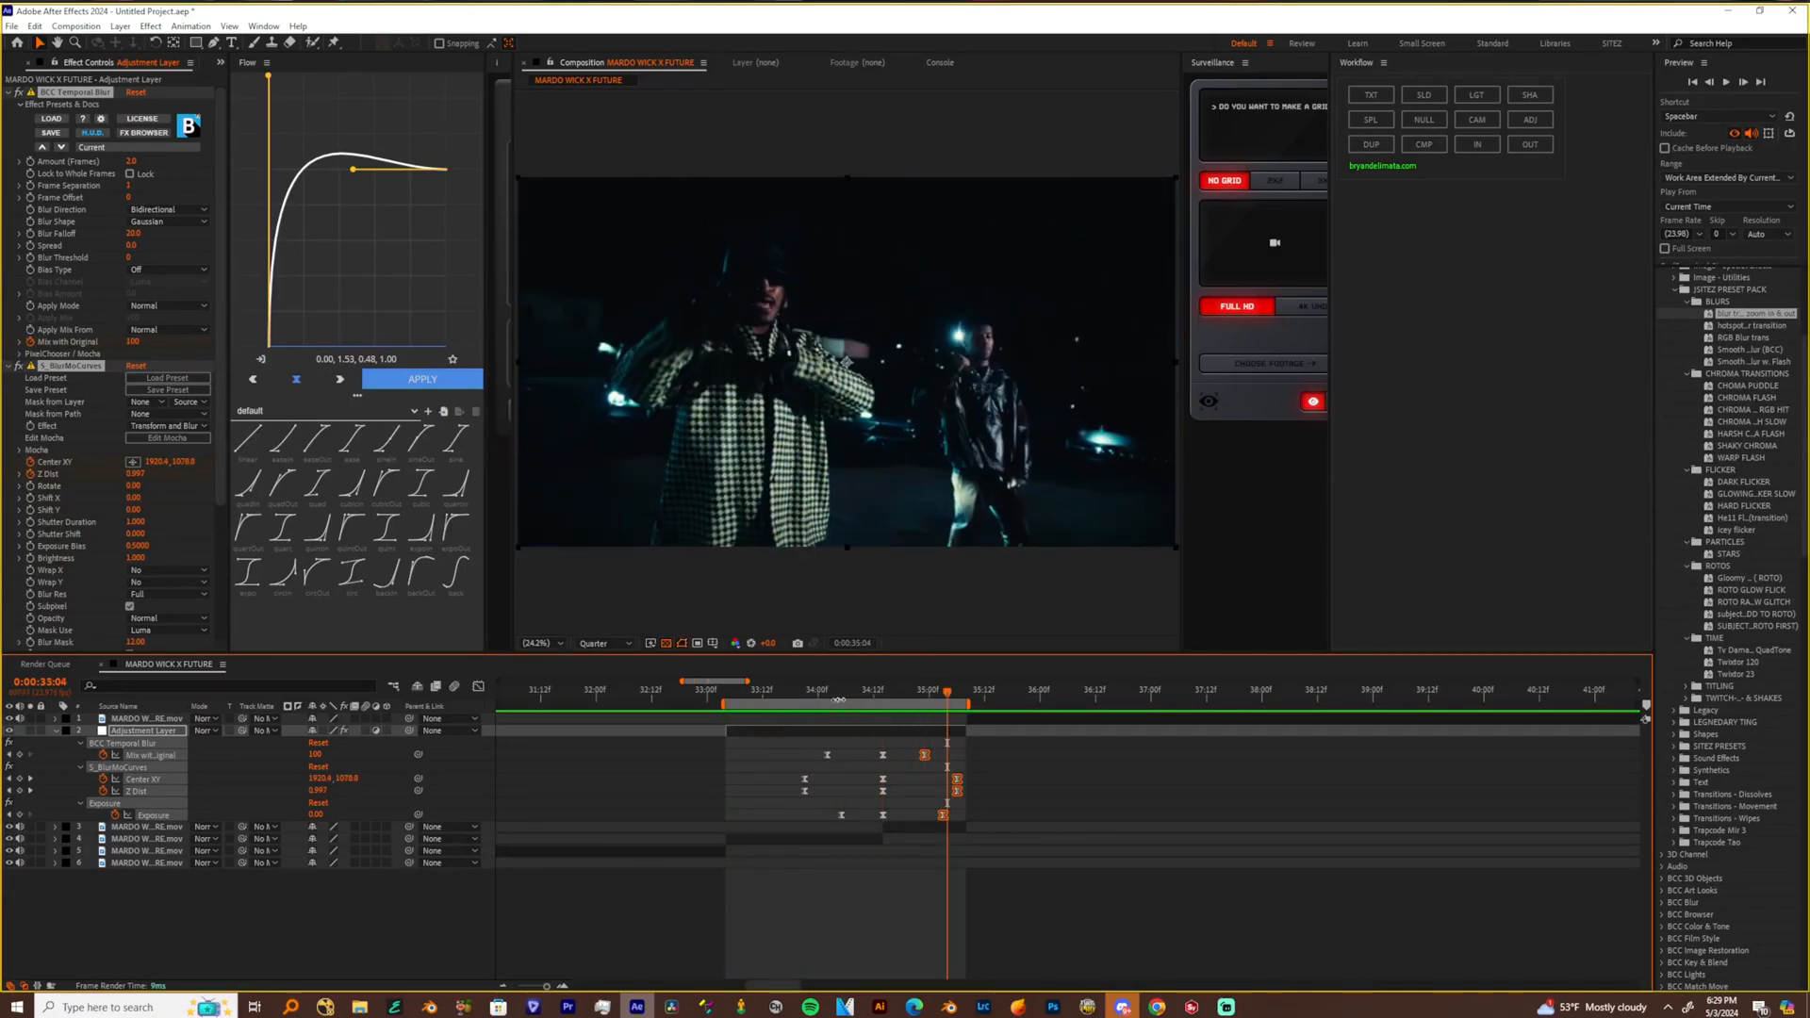
Enable motion blur and 3D for the clip before the cut and add a camera layer above it
{"action": "left_click", "coordinate": [799, 695]}
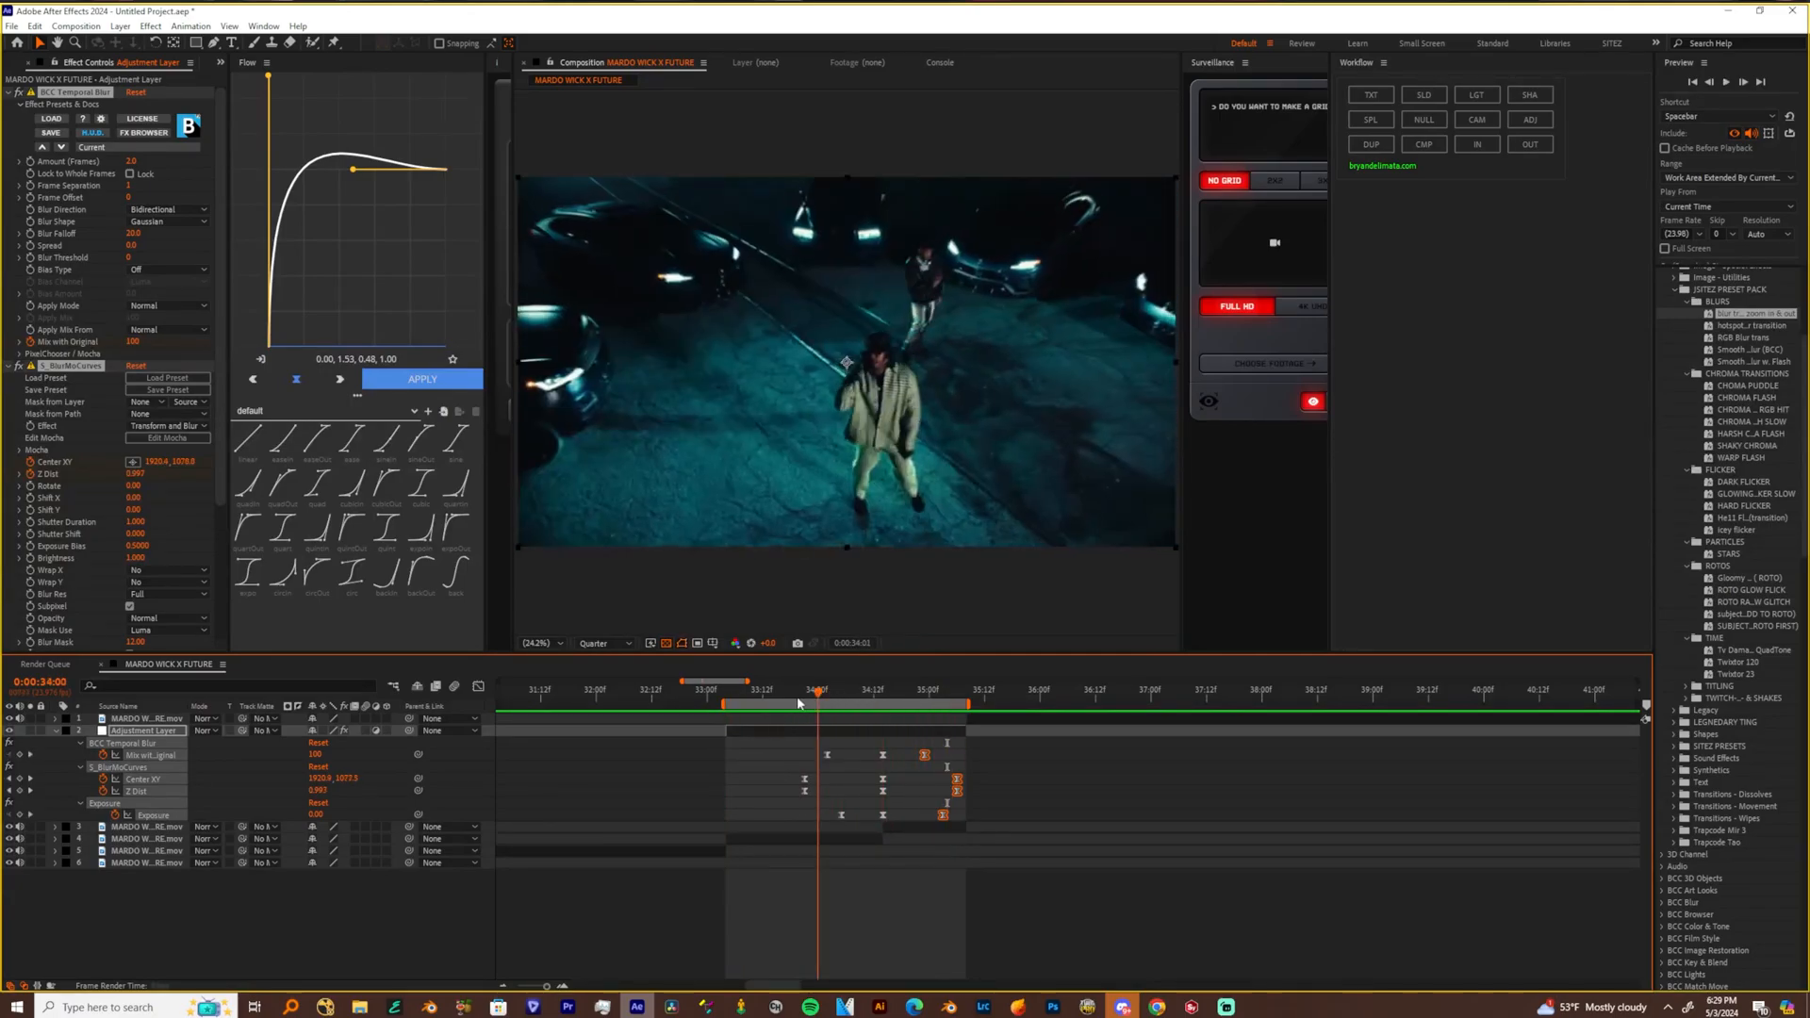
{"action": "left_click", "coordinate": [837, 835]}
{"action": "left_click", "coordinate": [387, 835]}
{"action": "left_click", "coordinate": [364, 835]}
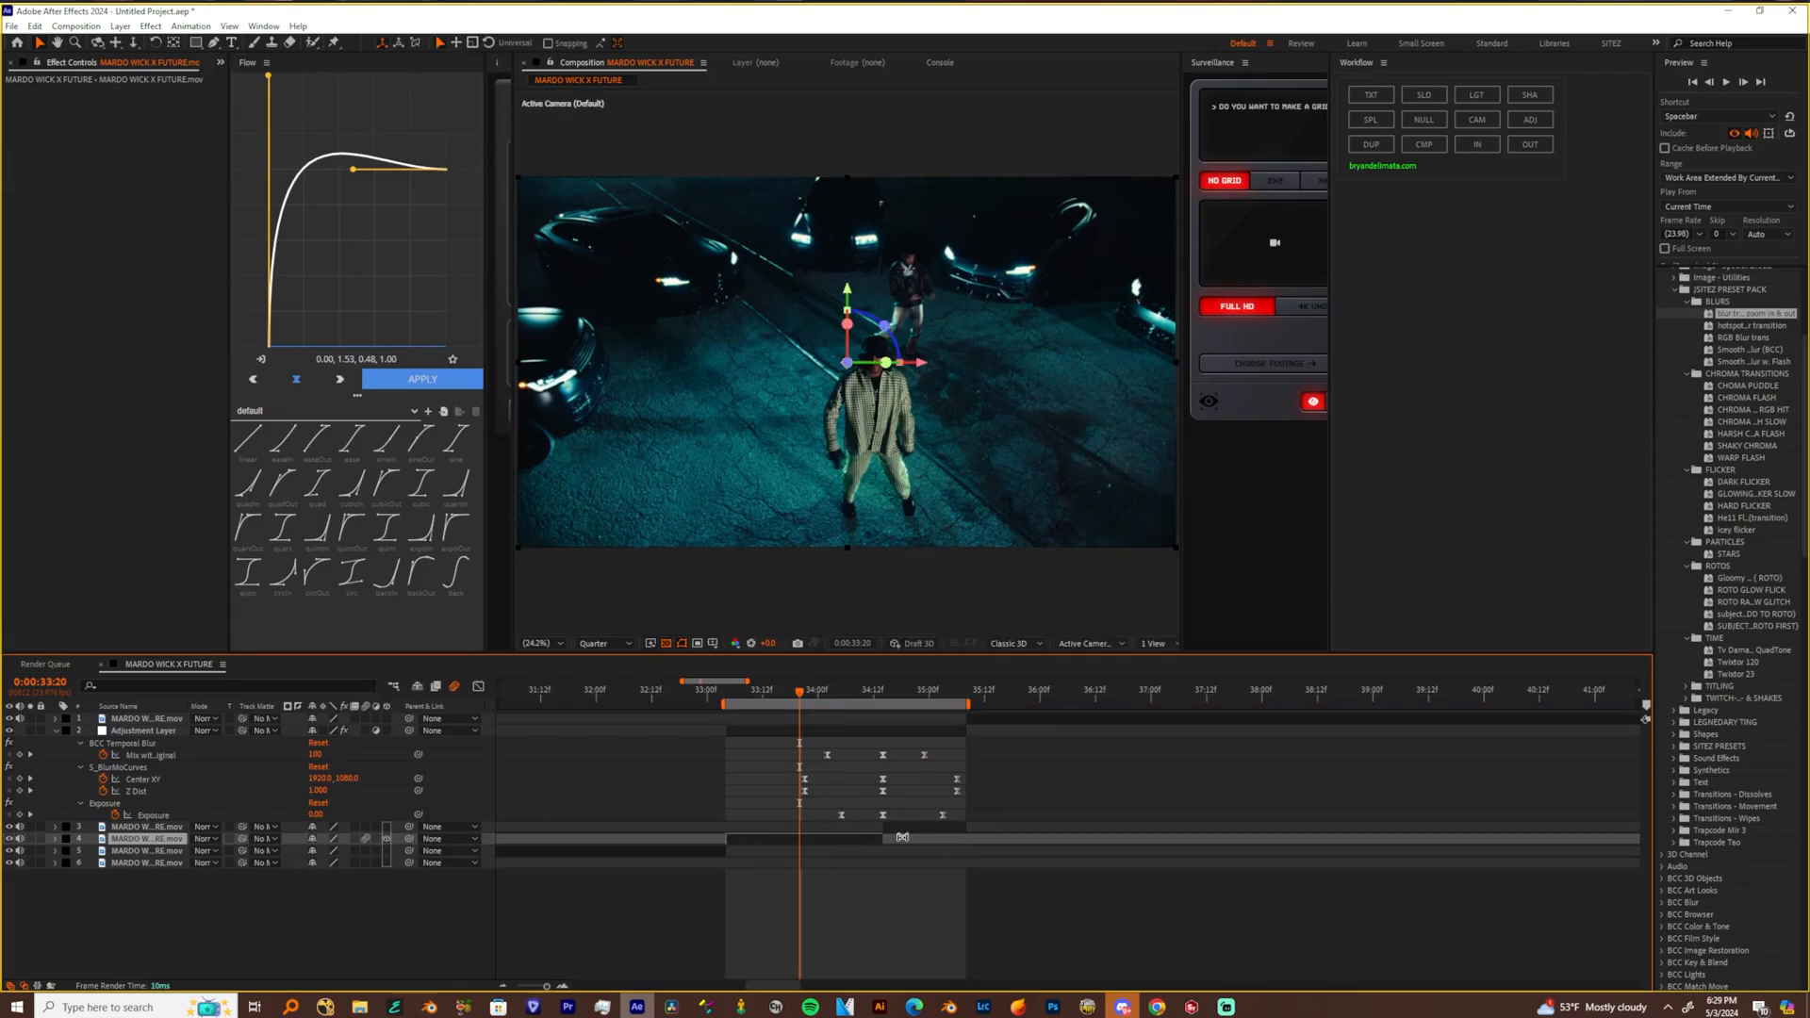
{"action": "left_click", "coordinate": [1477, 119]}
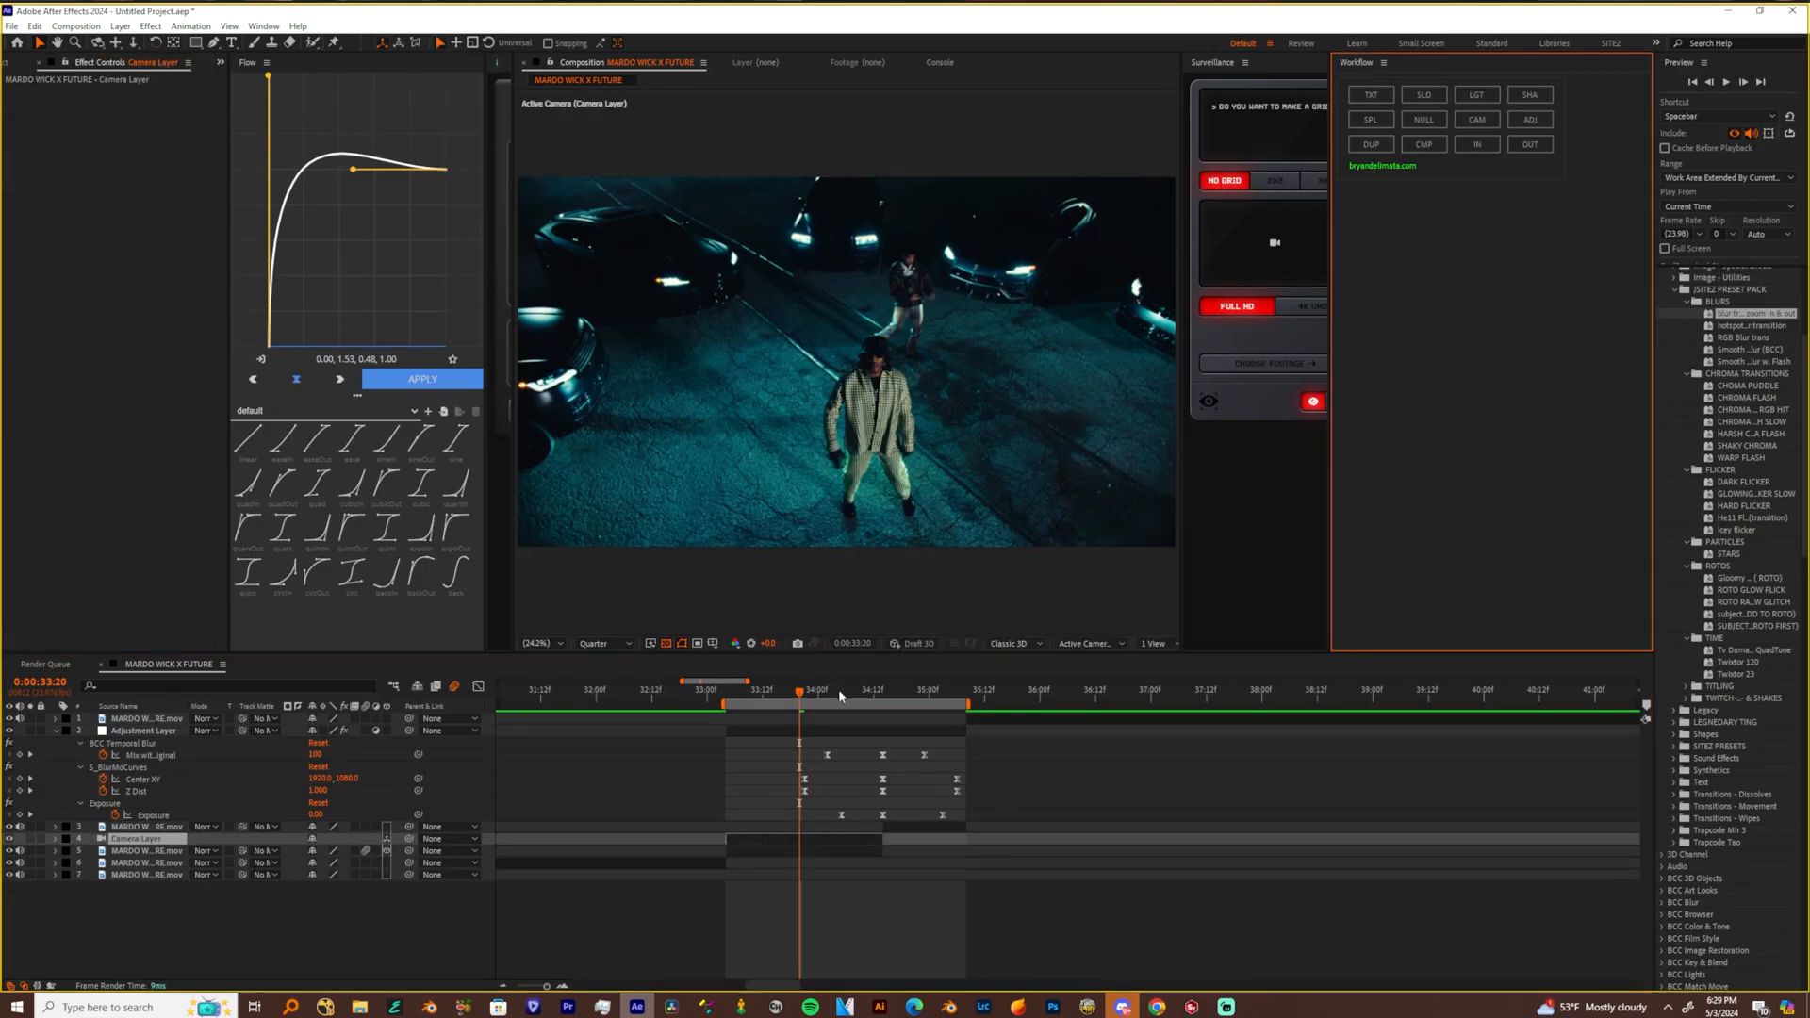
Keyframe the camera's Point of Interest and Position at 0:00:33:20, and reframe it to a closer, panned view at 0:00:34:12
{"action": "left_click", "coordinate": [55, 839]}
{"action": "left_click", "coordinate": [68, 851]}
{"action": "left_click_drag", "start_coordinate": [91, 863], "coordinate": [91, 876]}
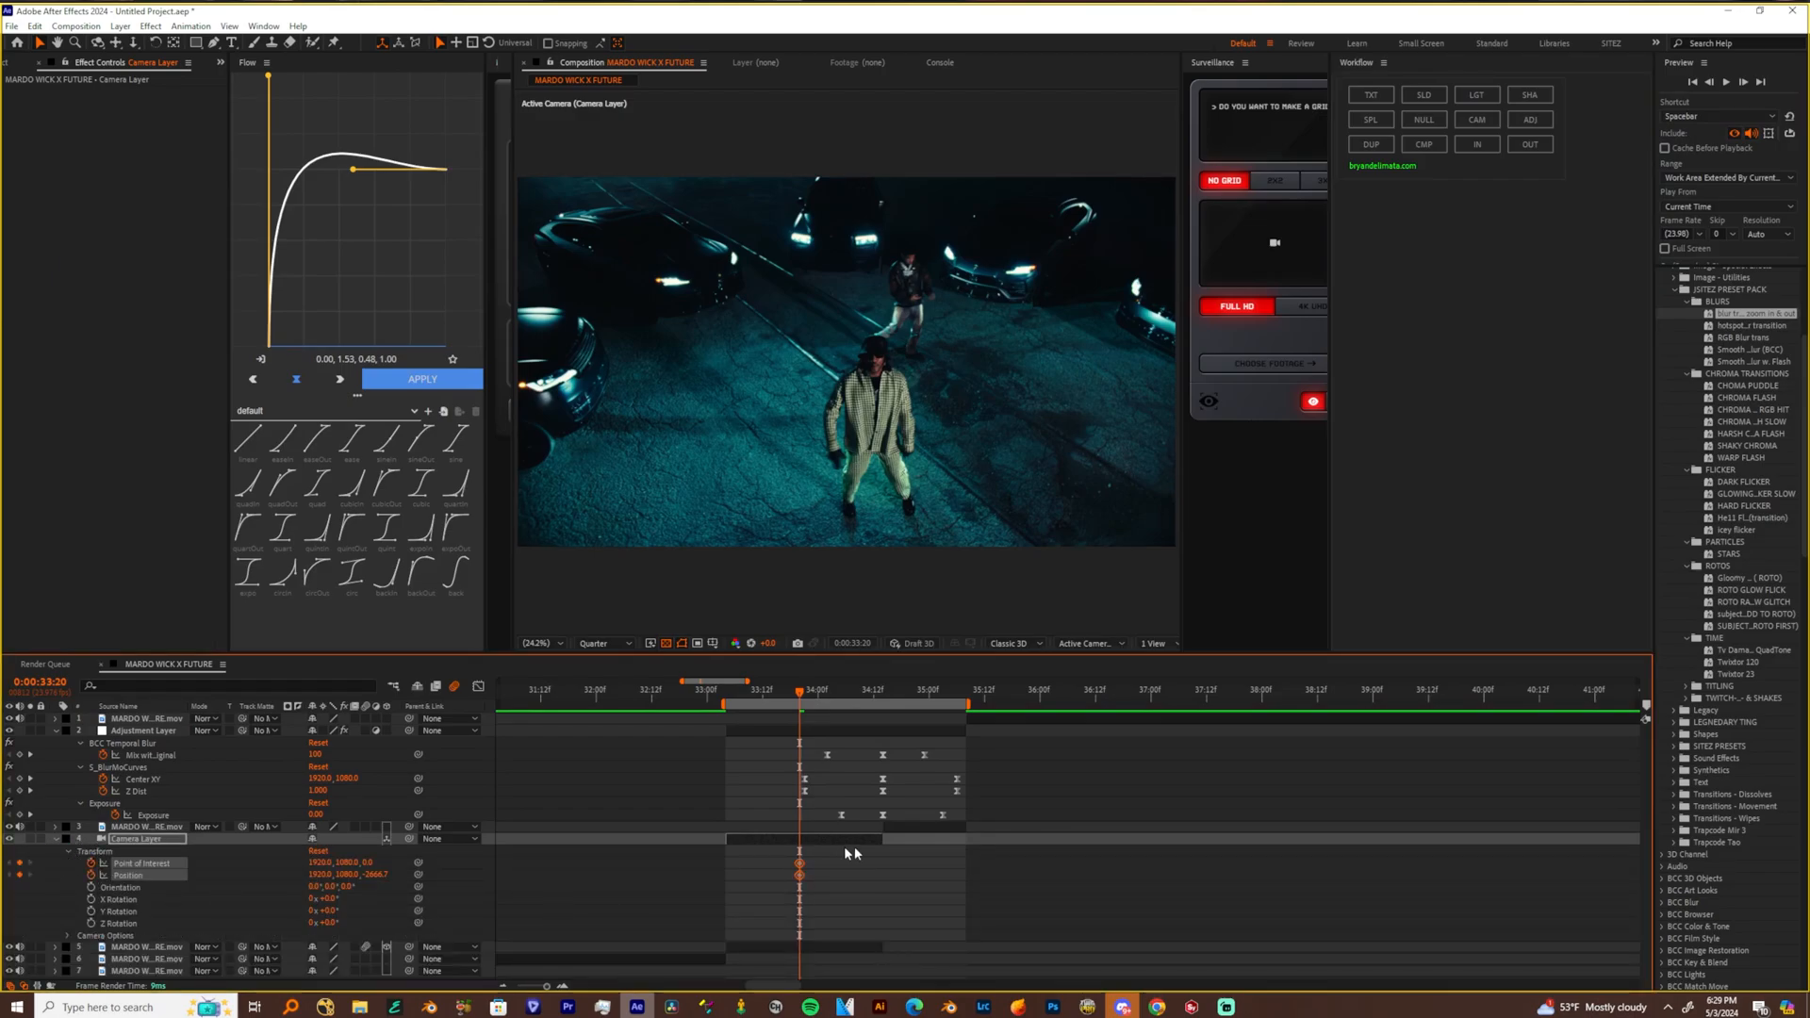
{"action": "left_click", "coordinate": [874, 692]}
{"action": "key", "text": "2"}
{"action": "left_click_drag", "start_coordinate": [927, 353], "coordinate": [856, 273]}
{"action": "key", "text": "3"}
{"action": "left_click_drag", "start_coordinate": [907, 857], "coordinate": [961, 962]}
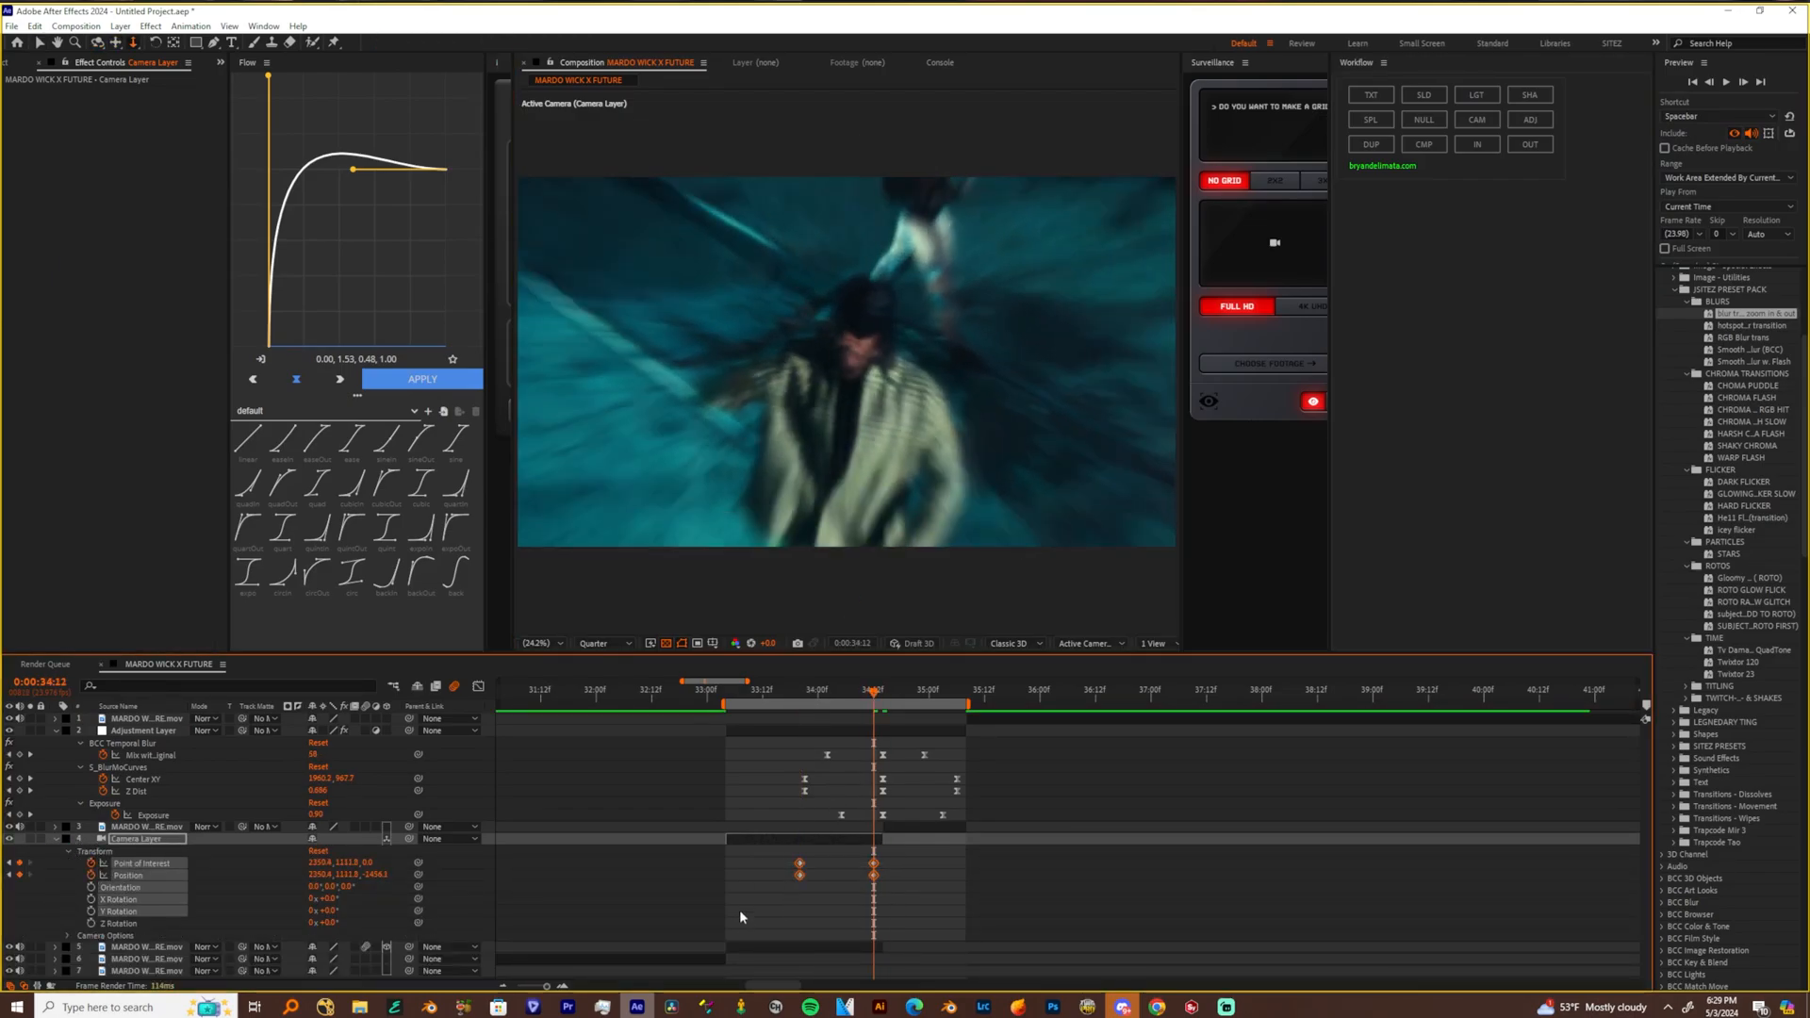
Apply Easy Ease to the camera's end keyframes and reshape their speed curve in the Graph Editor
{"action": "key", "text": "F9"}
{"action": "left_click", "coordinate": [478, 686]}
{"action": "left_click_drag", "start_coordinate": [824, 938], "coordinate": [897, 856]}
{"action": "left_click", "coordinate": [478, 686]}
Align the camera's end keyframes with the cut and its start keyframes with the beginning of the clip, and preview the move
{"action": "left_click_drag", "start_coordinate": [873, 863], "coordinate": [883, 864]}
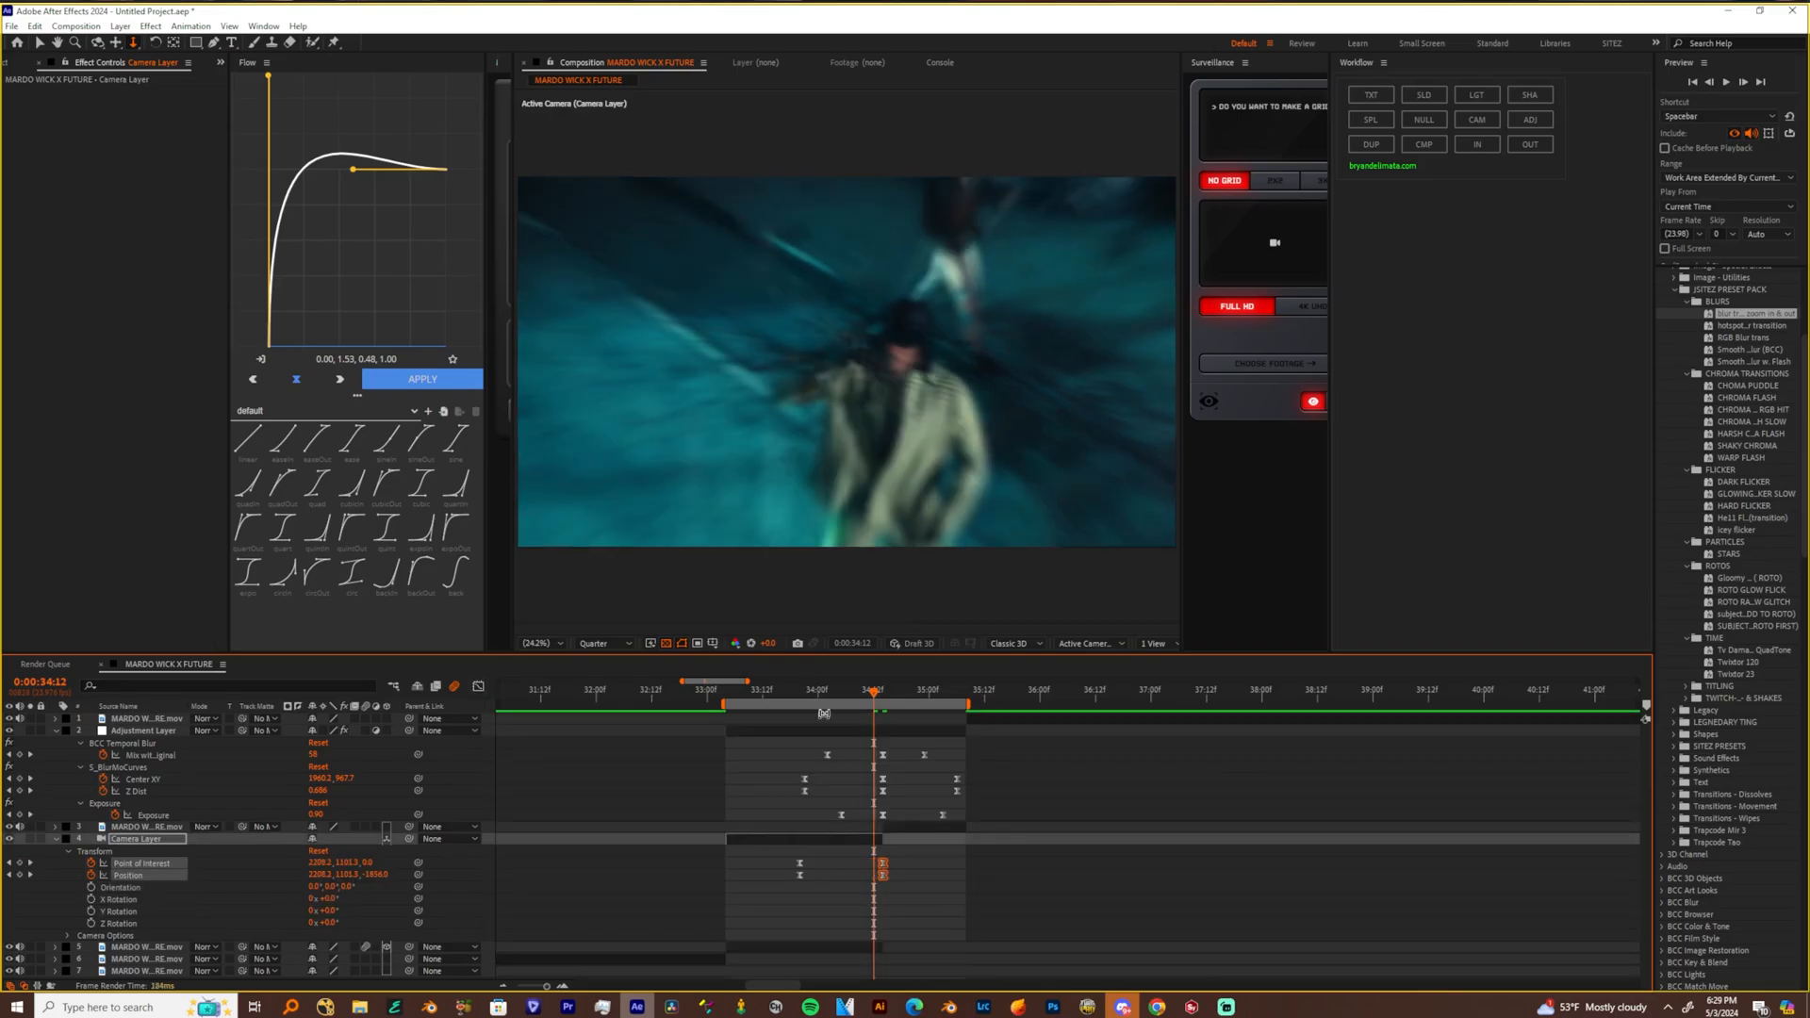
{"action": "left_click", "coordinate": [731, 691]}
{"action": "key", "text": "space"}
At the cut at 0:00:34:14, add a camera layer for the second clip and enable motion blur and 3D on that clip
{"action": "left_click", "coordinate": [905, 693]}
{"action": "left_click_drag", "start_coordinate": [907, 699], "coordinate": [884, 699]}
{"action": "left_click", "coordinate": [910, 830]}
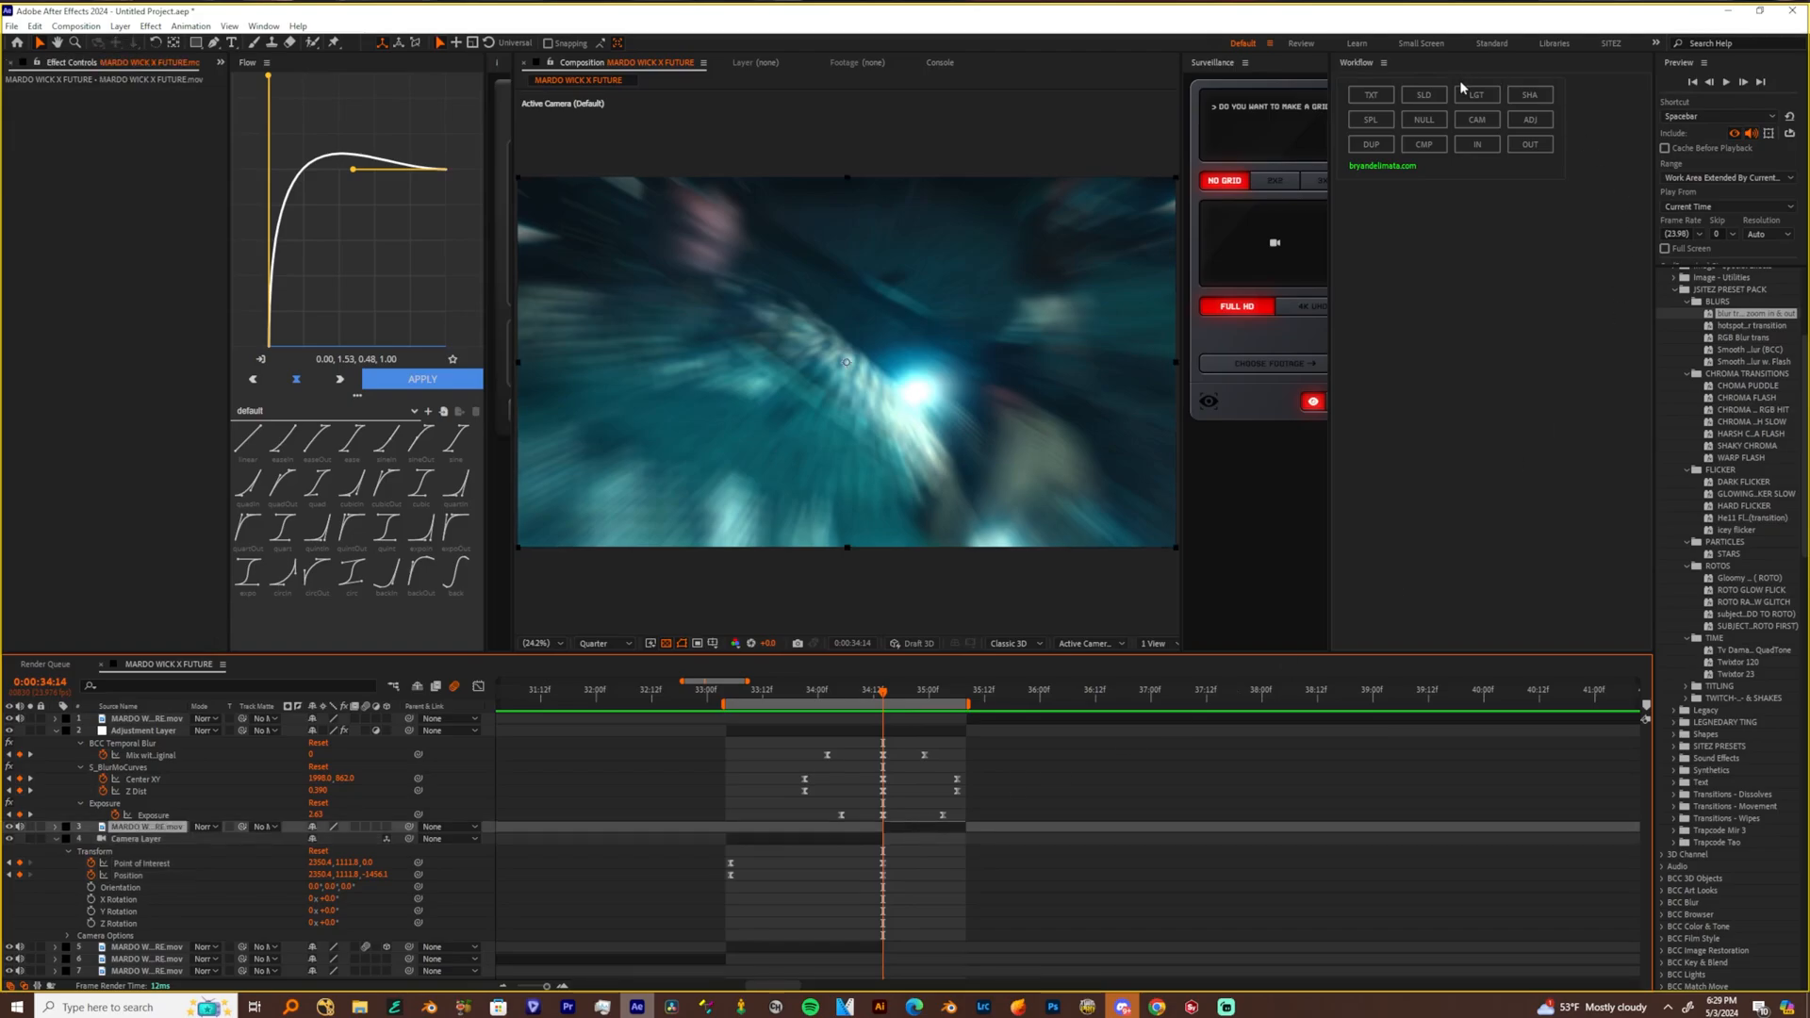
{"action": "left_click", "coordinate": [1476, 120]}
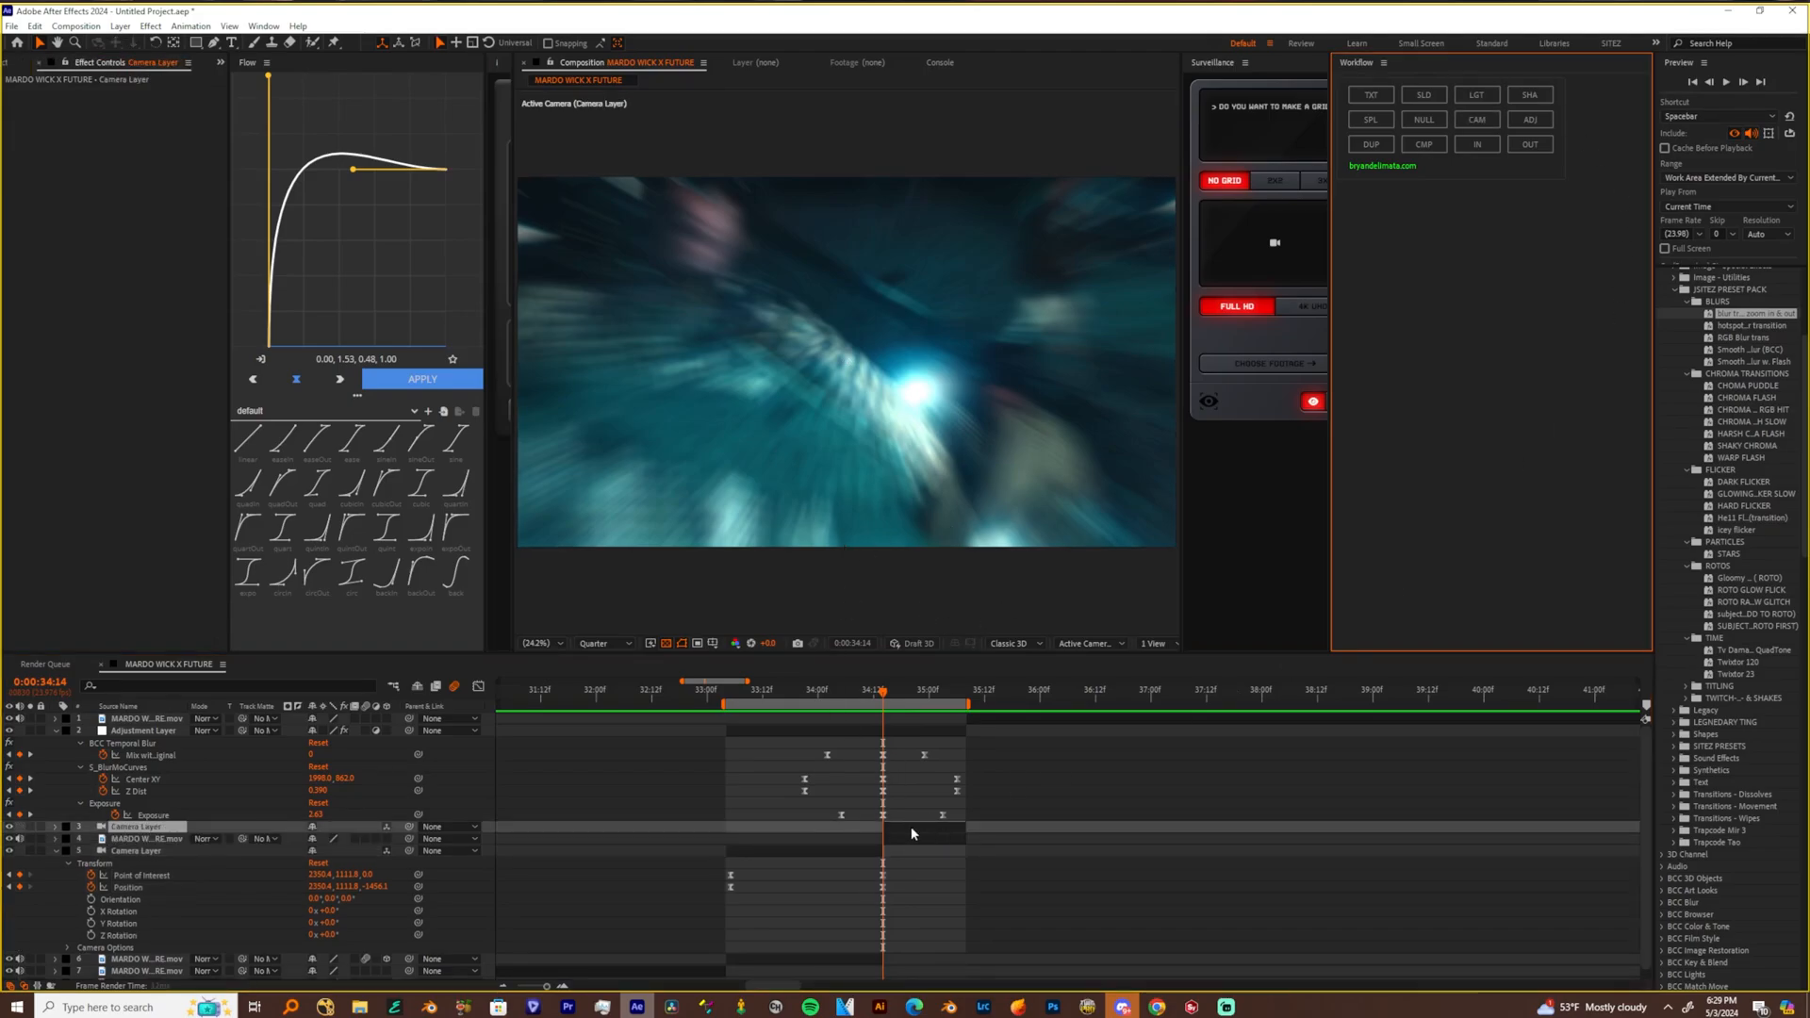
{"action": "left_click", "coordinate": [366, 839]}
{"action": "left_click", "coordinate": [387, 839]}
Reframe the second clip's camera at the cut and keyframe its Point of Interest and Position
{"action": "key", "text": "c"}
{"action": "scroll", "coordinate": [879, 364], "scroll_direction": "down", "scroll_amount": 1}
{"action": "left_click_drag", "start_coordinate": [878, 364], "coordinate": [982, 428]}
{"action": "left_click", "coordinate": [55, 826]}
{"action": "left_click", "coordinate": [68, 839]}
{"action": "left_click_drag", "start_coordinate": [91, 851], "coordinate": [91, 863]}
Reset the second camera's transform near the clip's end, reshape its speed curve for a fast start and slow finish, and preview
{"action": "key", "text": "k"}
{"action": "key", "text": "k"}
{"action": "left_click", "coordinate": [319, 839]}
{"action": "left_click_drag", "start_coordinate": [226, 848], "coordinate": [151, 901]}
{"action": "left_click", "coordinate": [478, 687]}
{"action": "left_click_drag", "start_coordinate": [932, 936], "coordinate": [928, 938]}
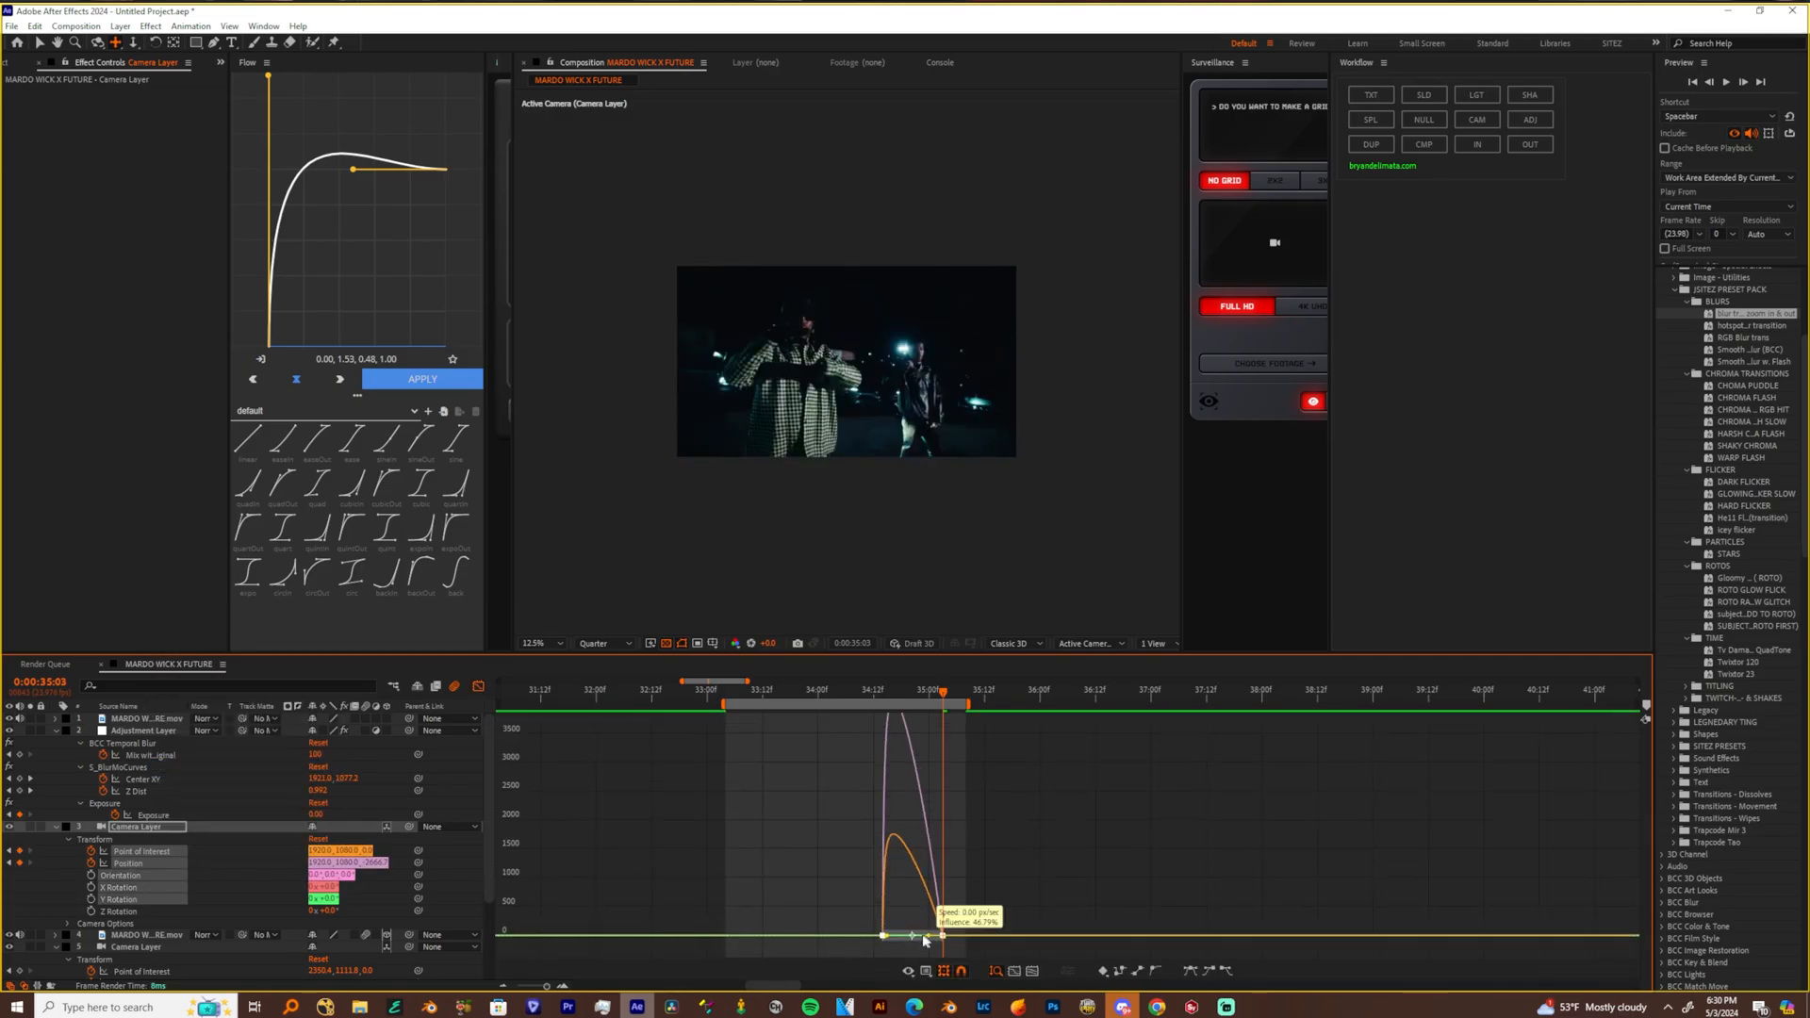
{"action": "key", "text": "space"}
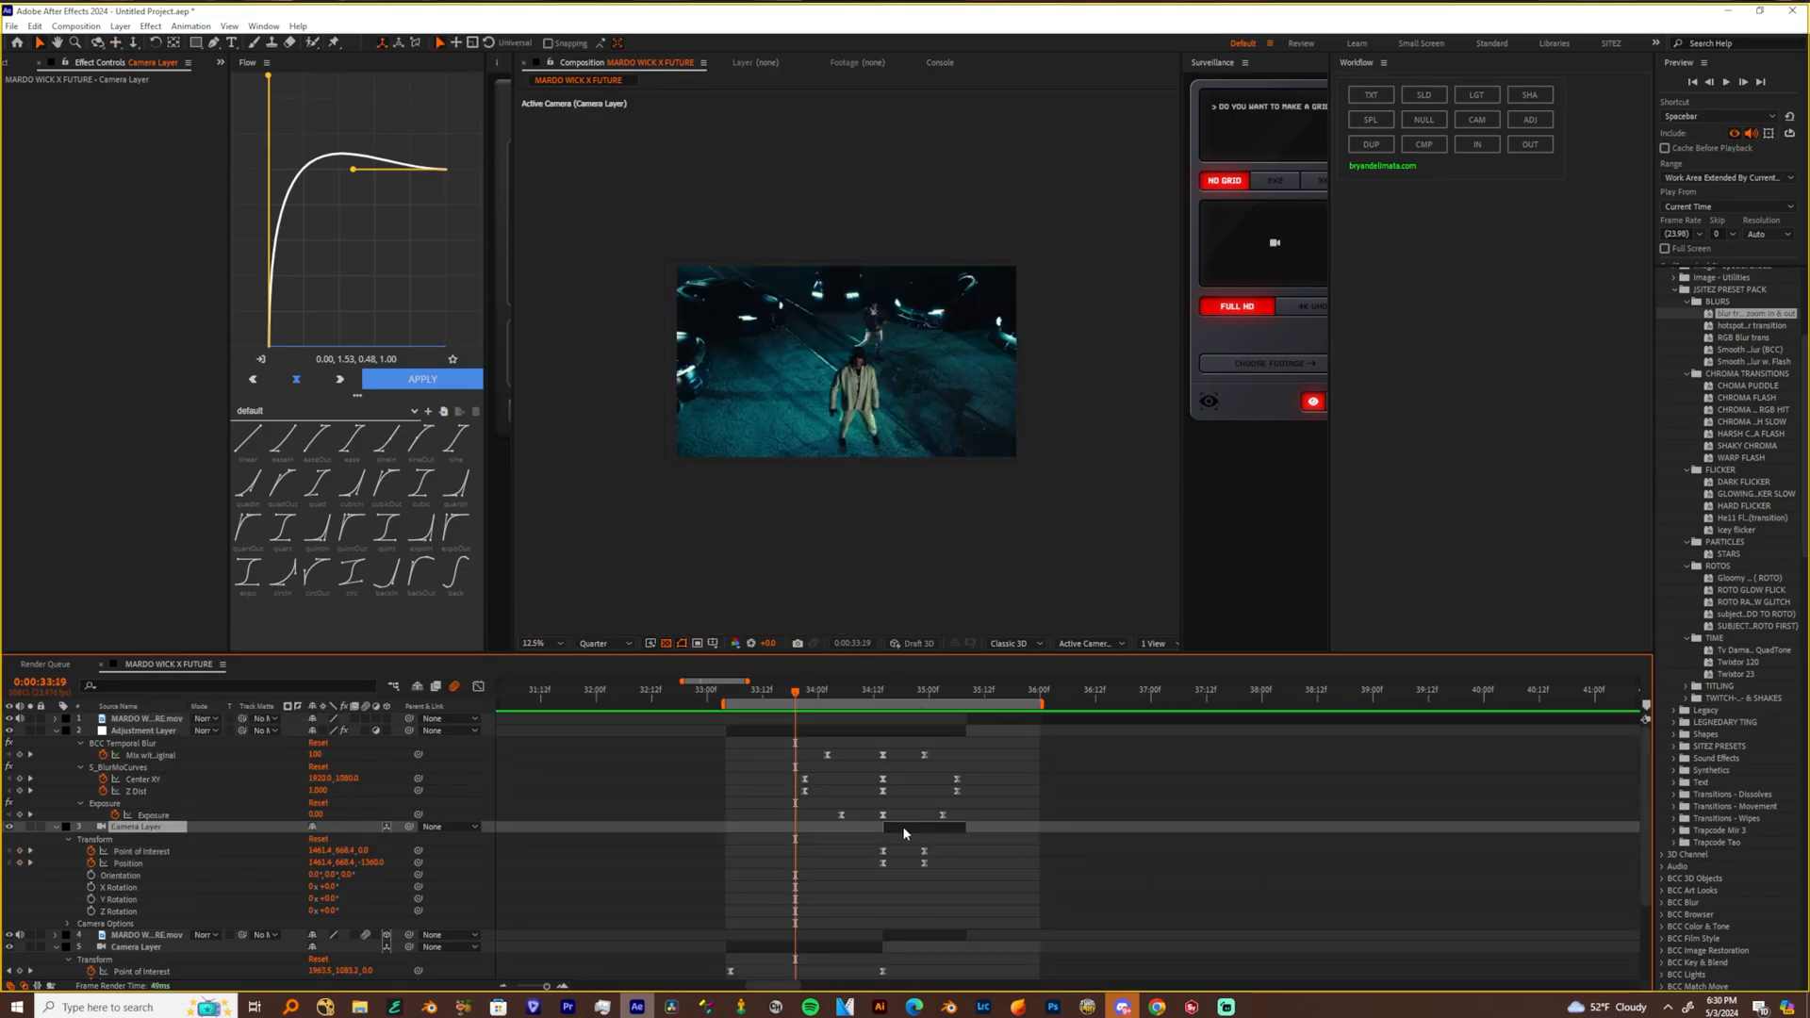
Delete the second clip's camera layer and the adjustment layer holding the blur transition
{"action": "key", "text": "Delete"}
{"action": "left_click", "coordinate": [844, 731]}
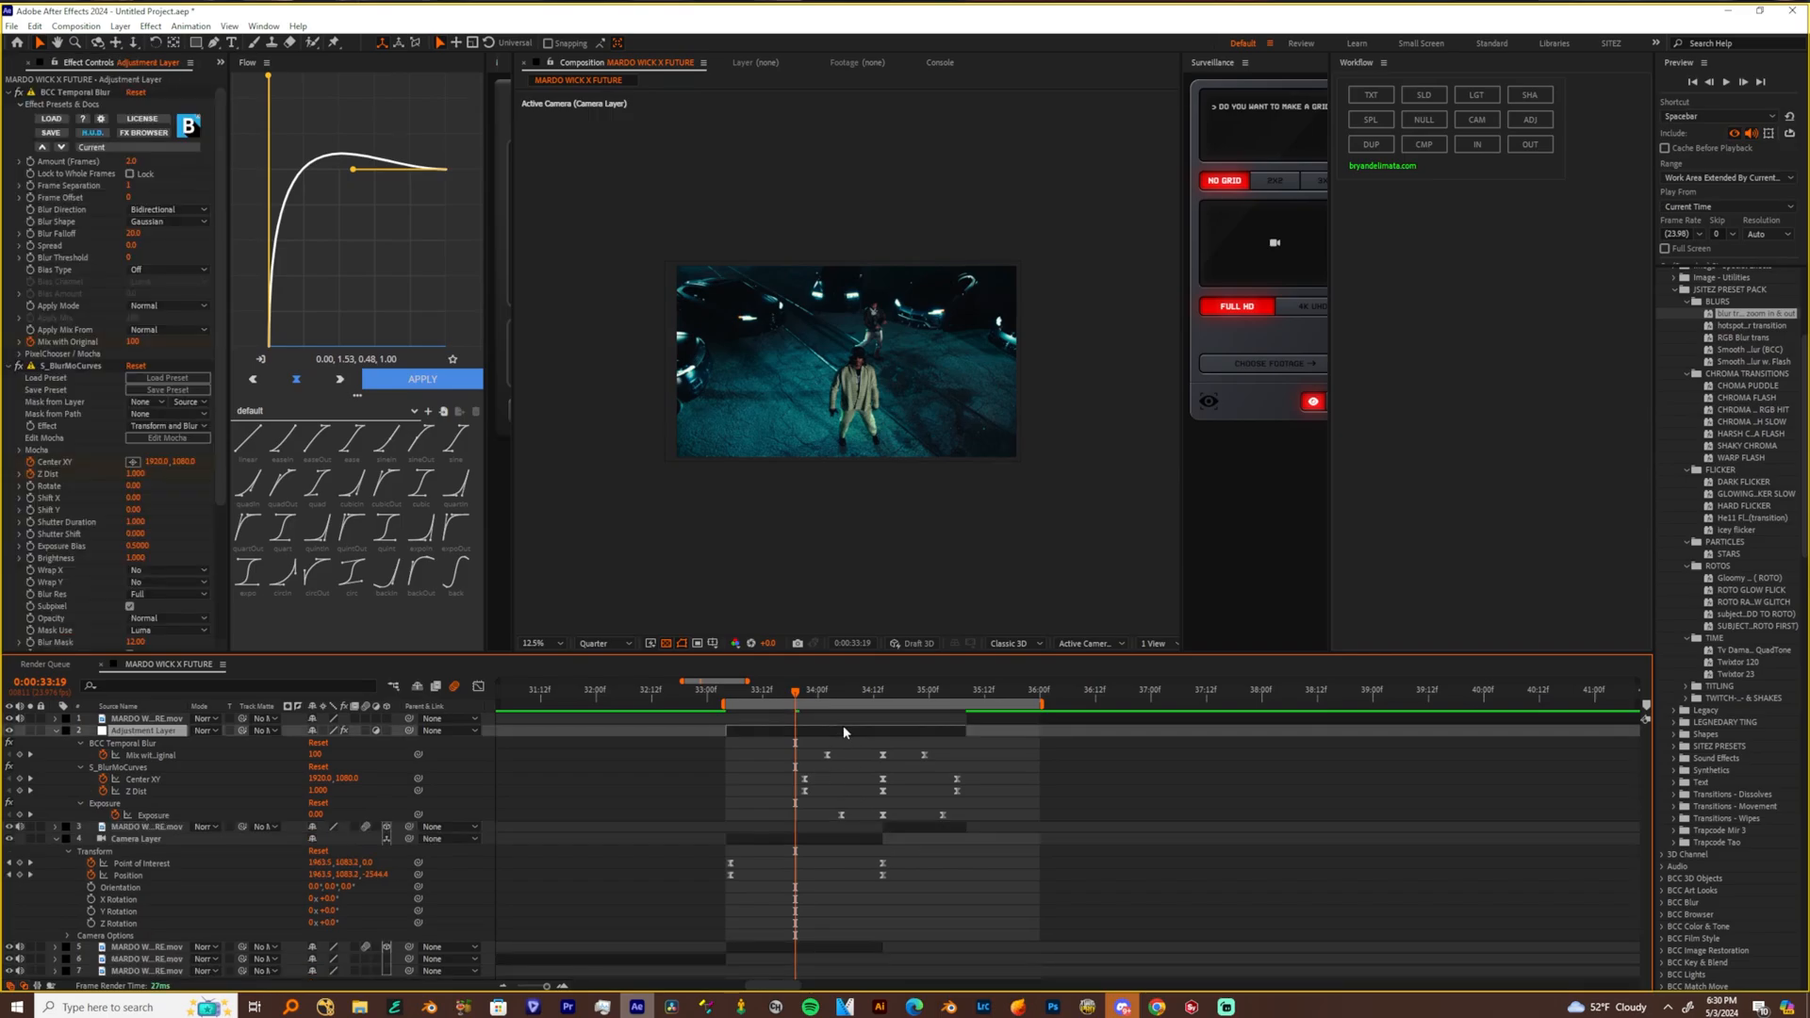
{"action": "key", "text": "Delete"}
{"action": "left_click", "coordinate": [922, 730]}
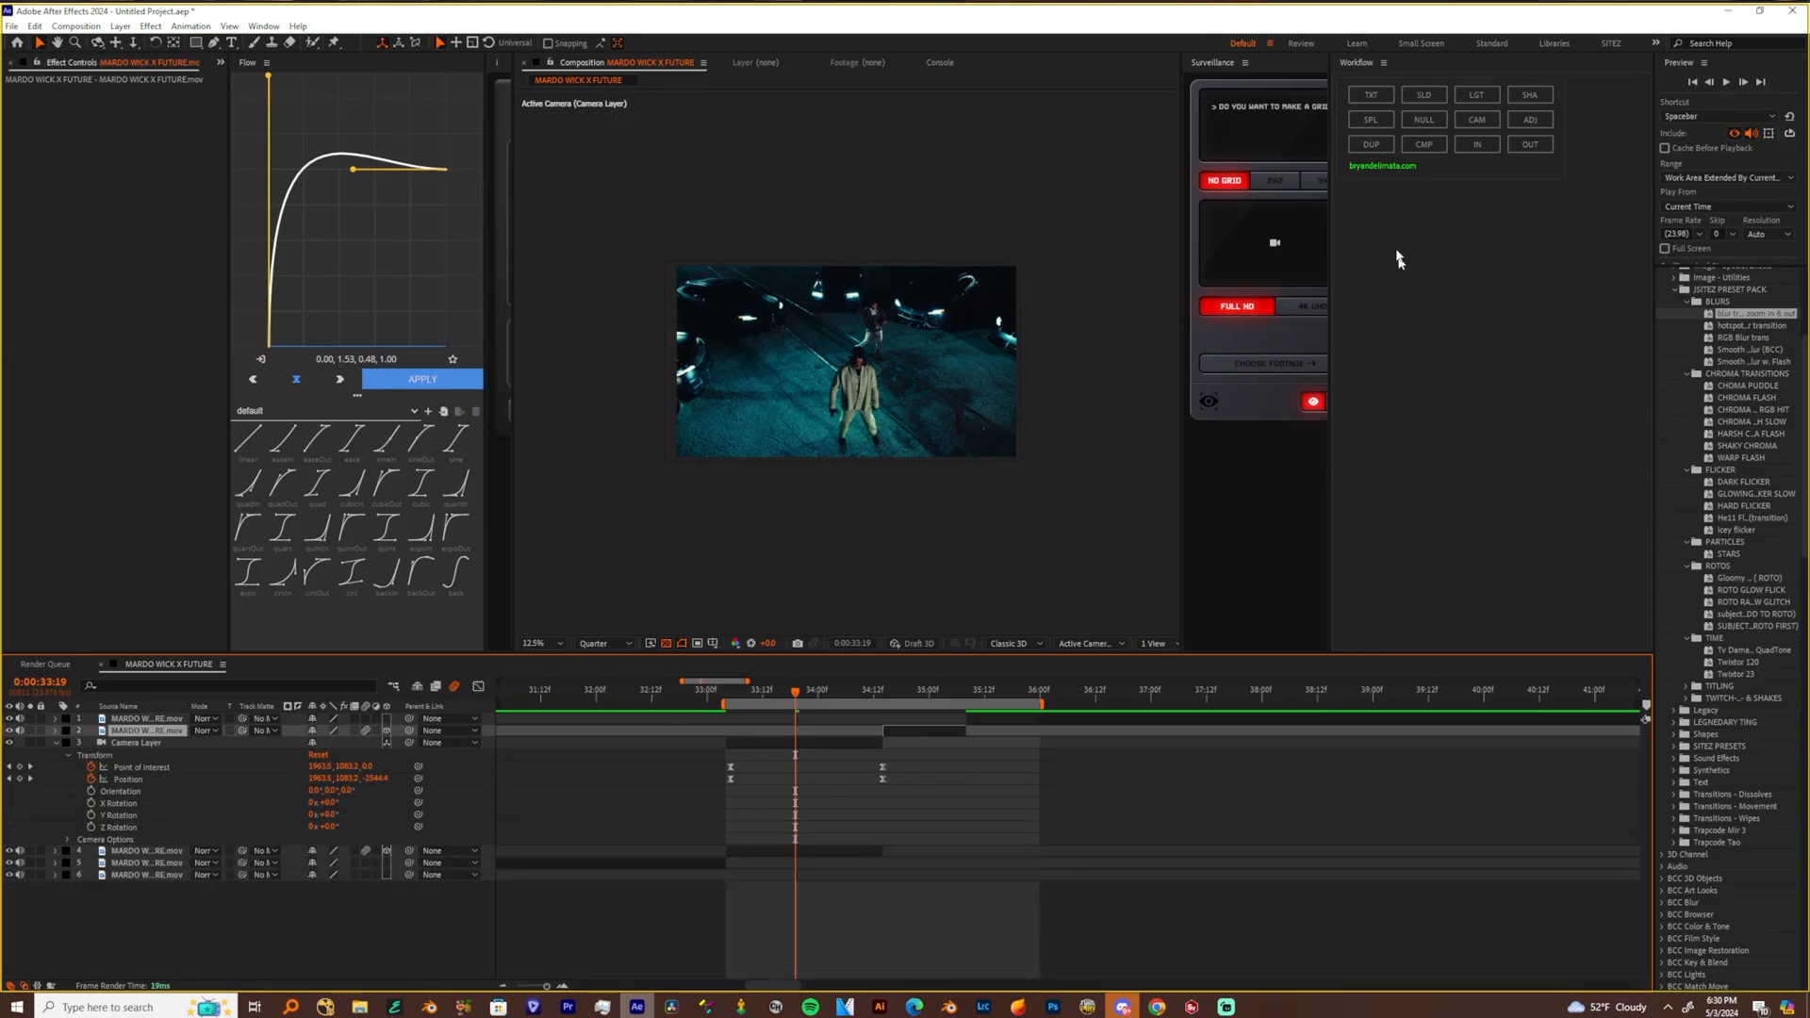
{"action": "left_click", "coordinate": [869, 742], "text": "shift"}
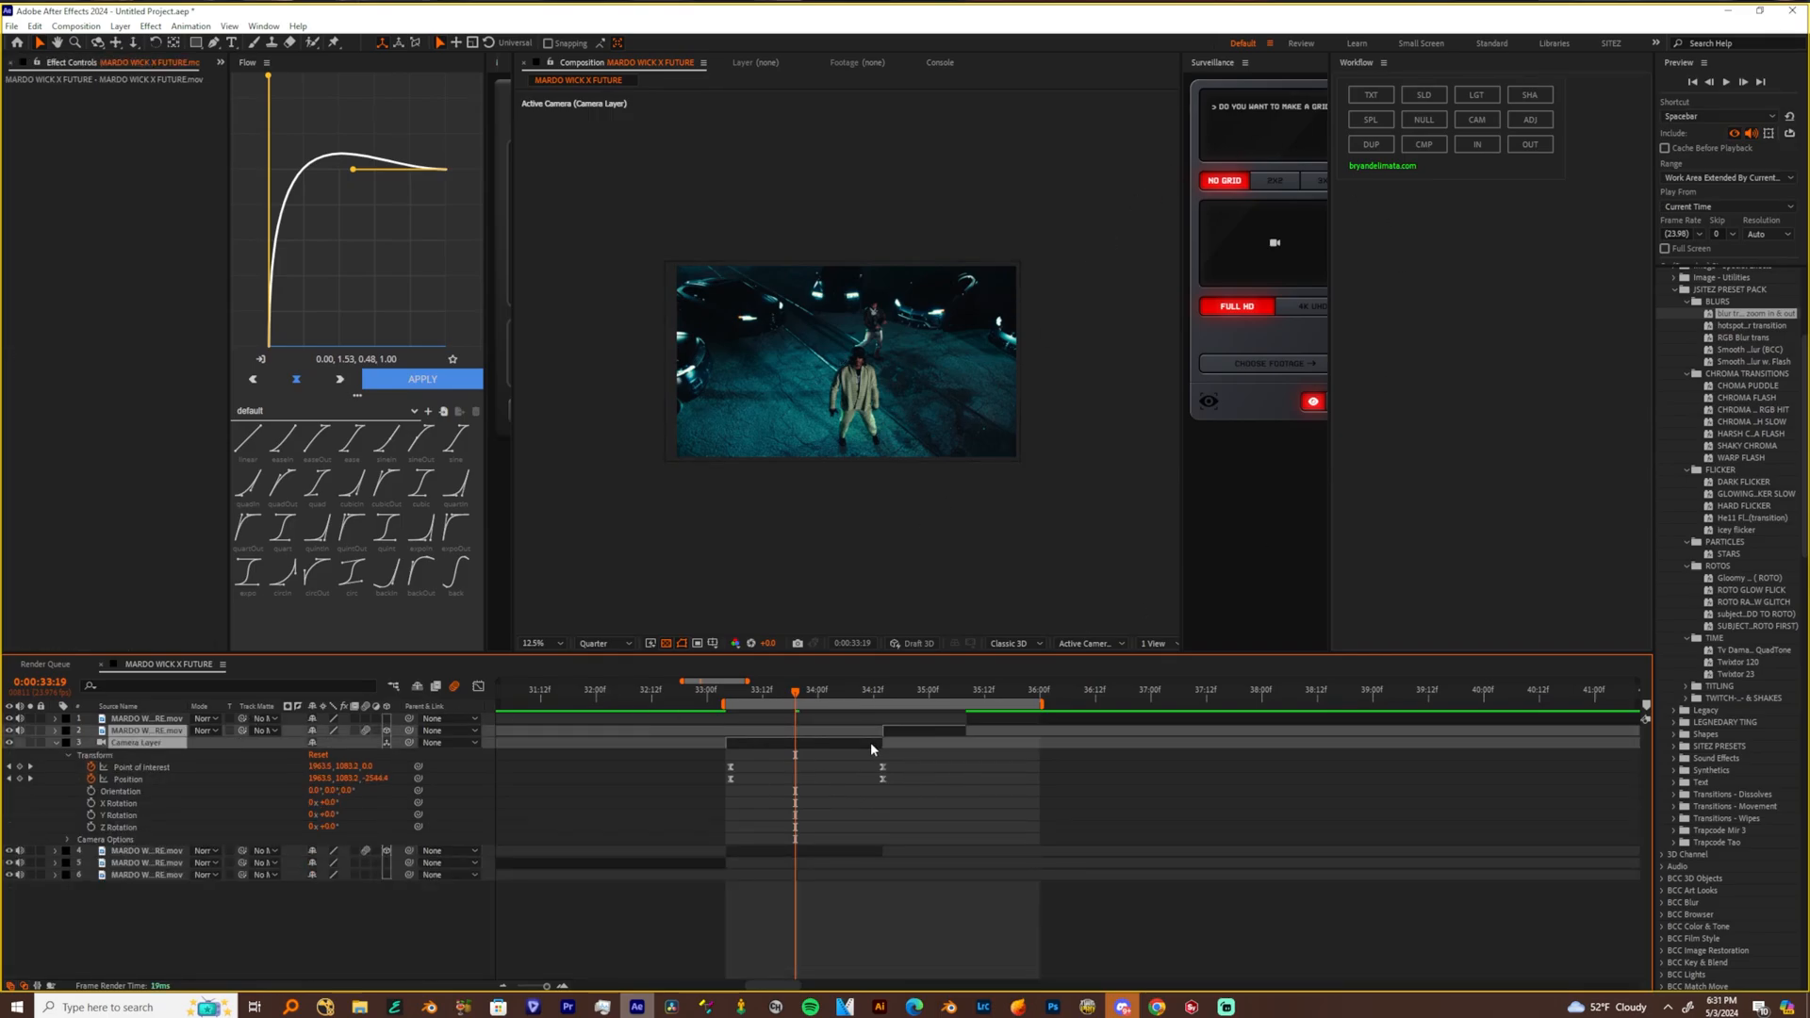
{"action": "left_click", "coordinate": [868, 786]}
{"action": "left_click", "coordinate": [852, 743]}
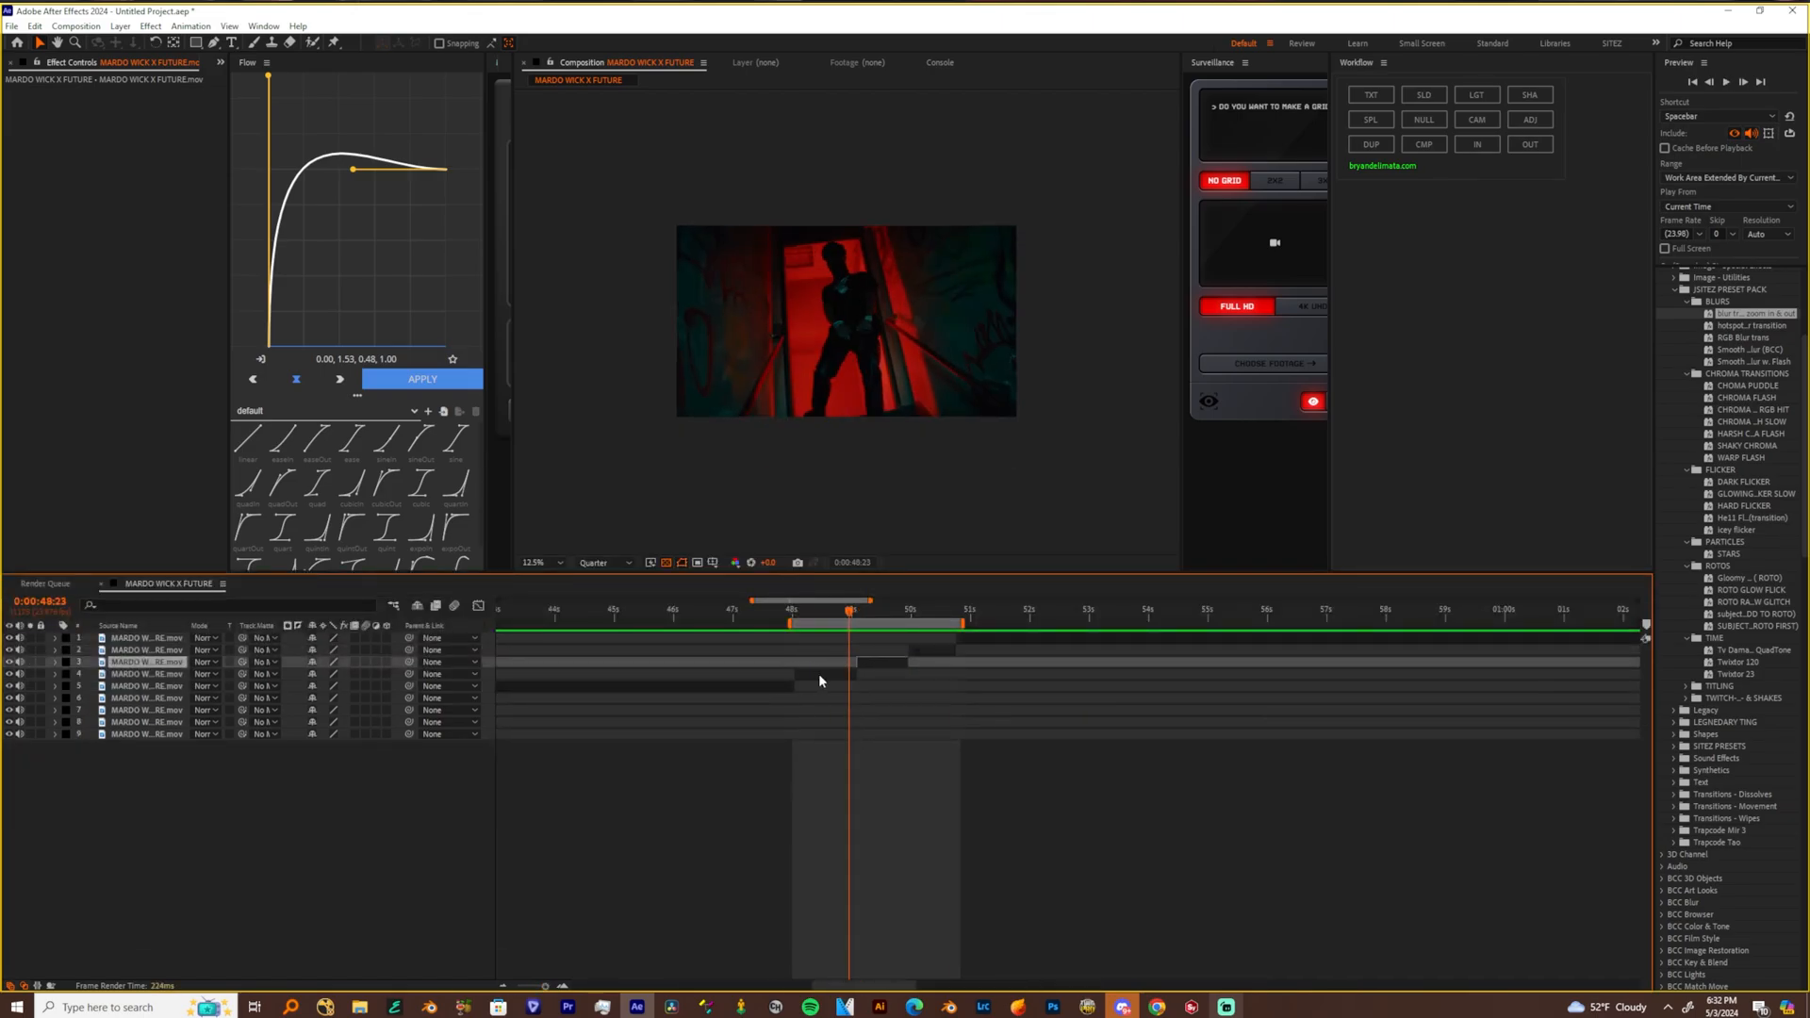
Add an adjustment layer over the red-lit doorway clip and the following clip, and apply the hotspot transition preset to it
{"action": "left_click", "coordinate": [818, 673], "text": "shift"}
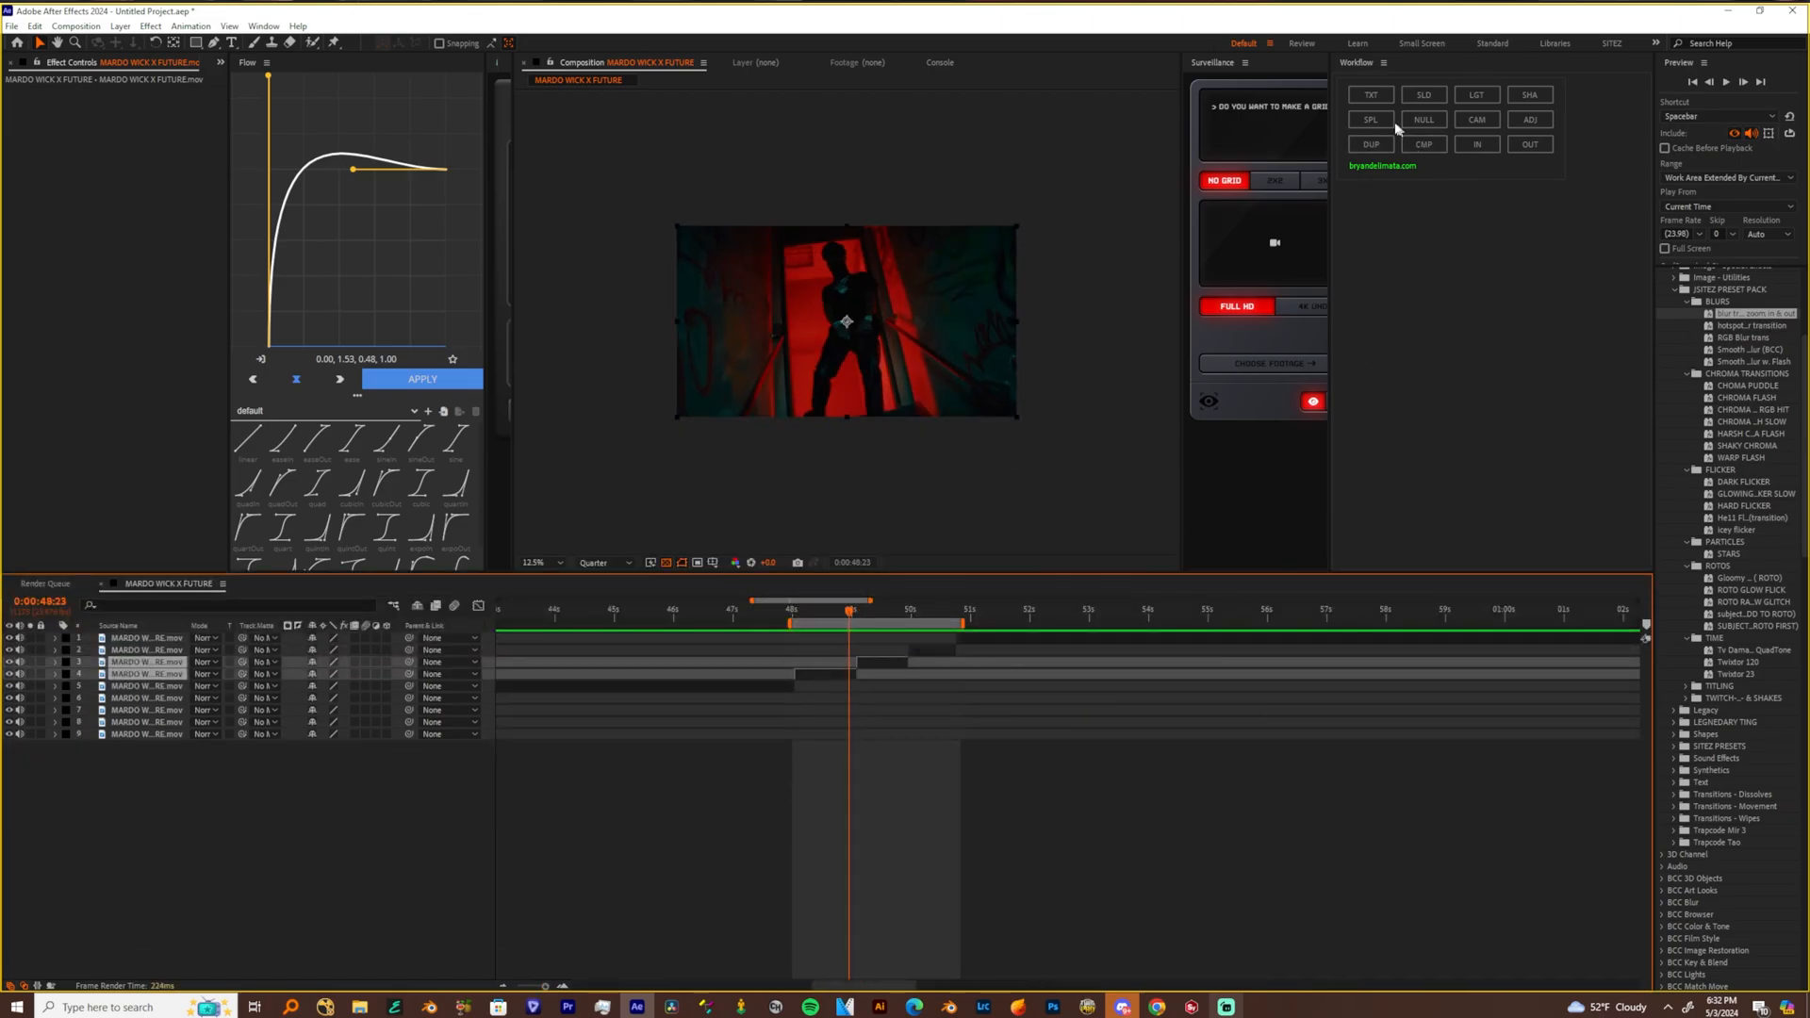
{"action": "left_click", "coordinate": [1530, 119]}
{"action": "left_click_drag", "start_coordinate": [1749, 326], "coordinate": [848, 662]}
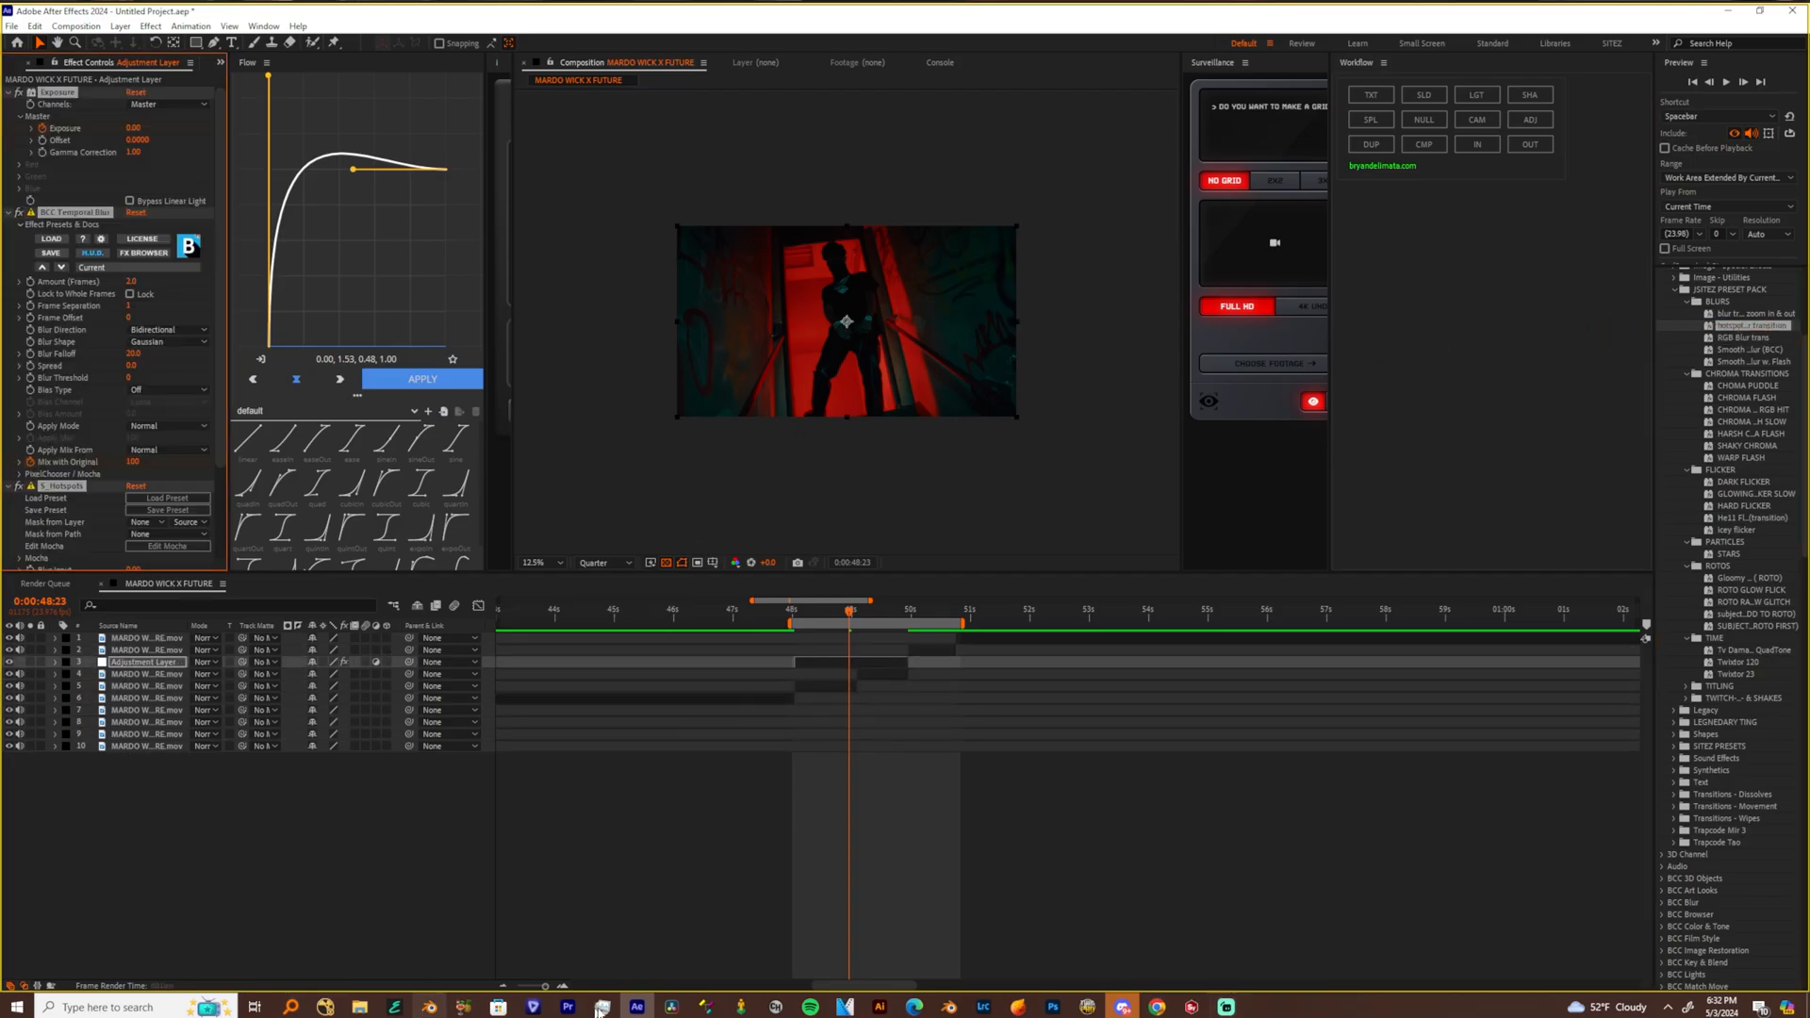
Reveal the hotspot transition's keyframes and shift them all so the middle ones sit on the cut at 0:00:49:02
{"action": "left_click_drag", "start_coordinate": [546, 986], "coordinate": [543, 987]}
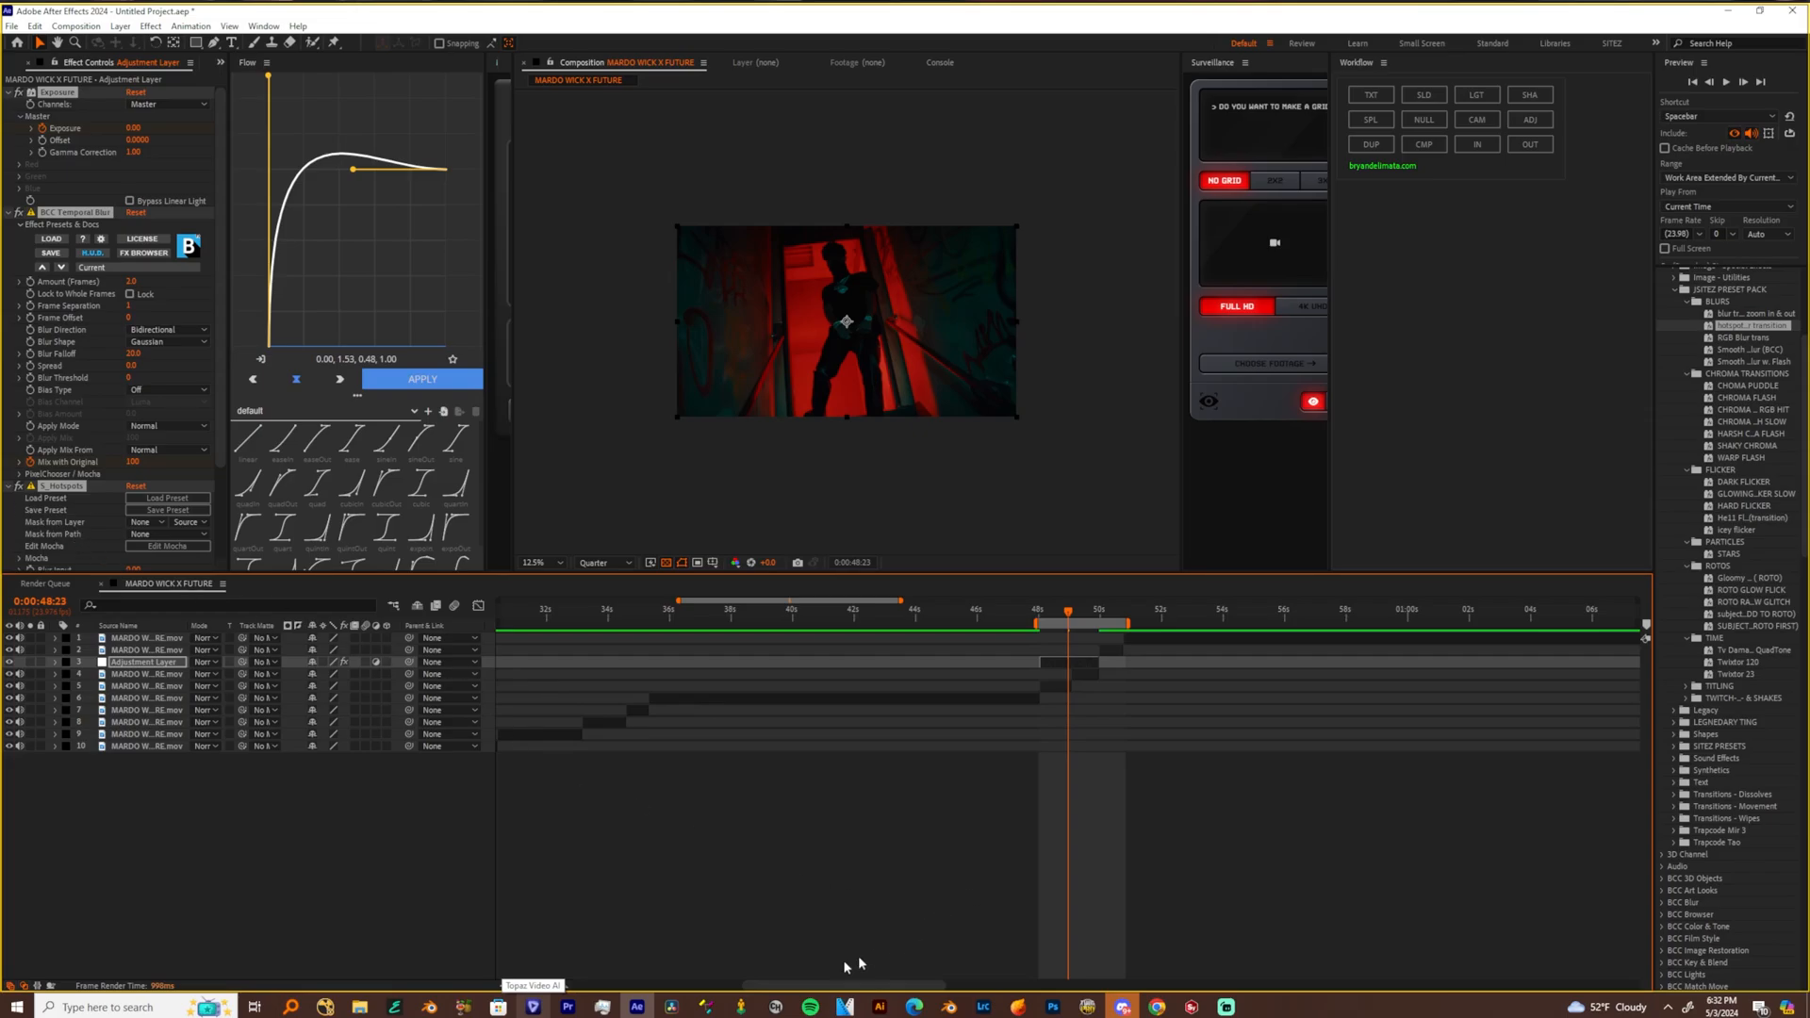
{"action": "left_click_drag", "start_coordinate": [541, 986], "coordinate": [548, 986]}
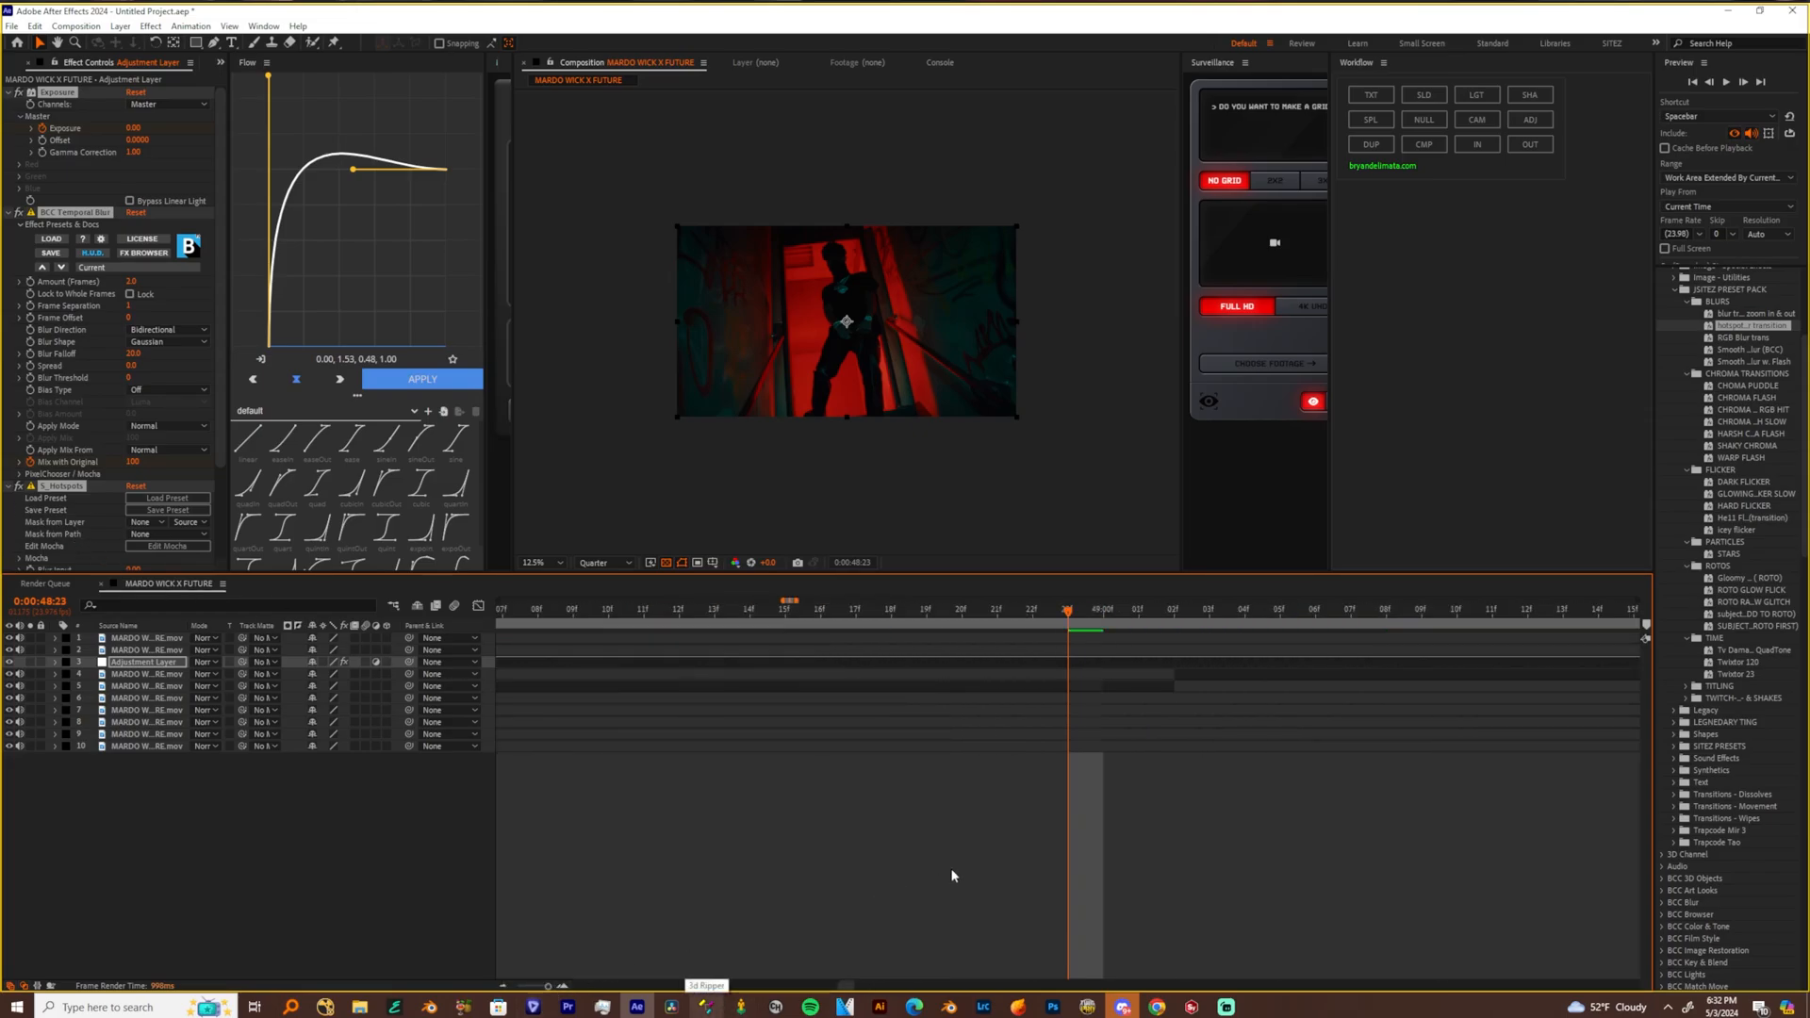
{"action": "key", "text": "u"}
{"action": "left_click_drag", "start_coordinate": [547, 987], "coordinate": [547, 987]}
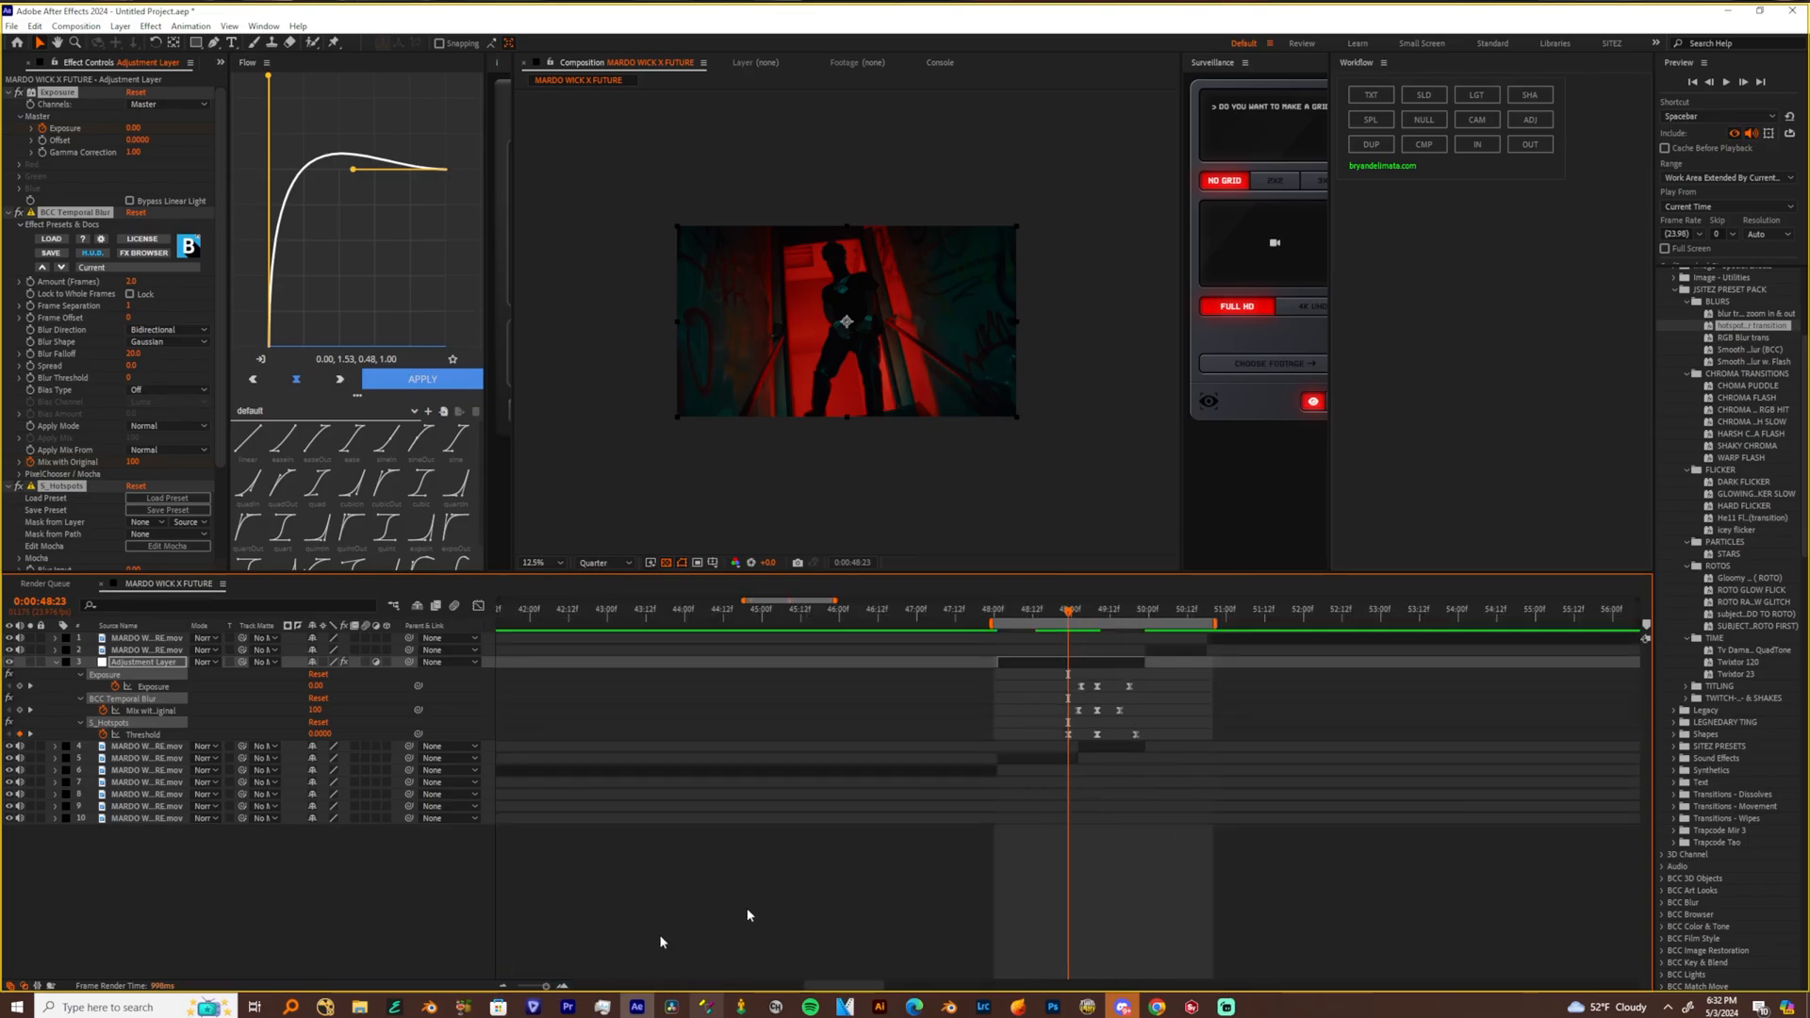
{"action": "left_click_drag", "start_coordinate": [1147, 681], "coordinate": [1017, 748]}
{"action": "left_click", "coordinate": [1076, 615]}
{"action": "left_click_drag", "start_coordinate": [1076, 617], "coordinate": [1080, 617]}
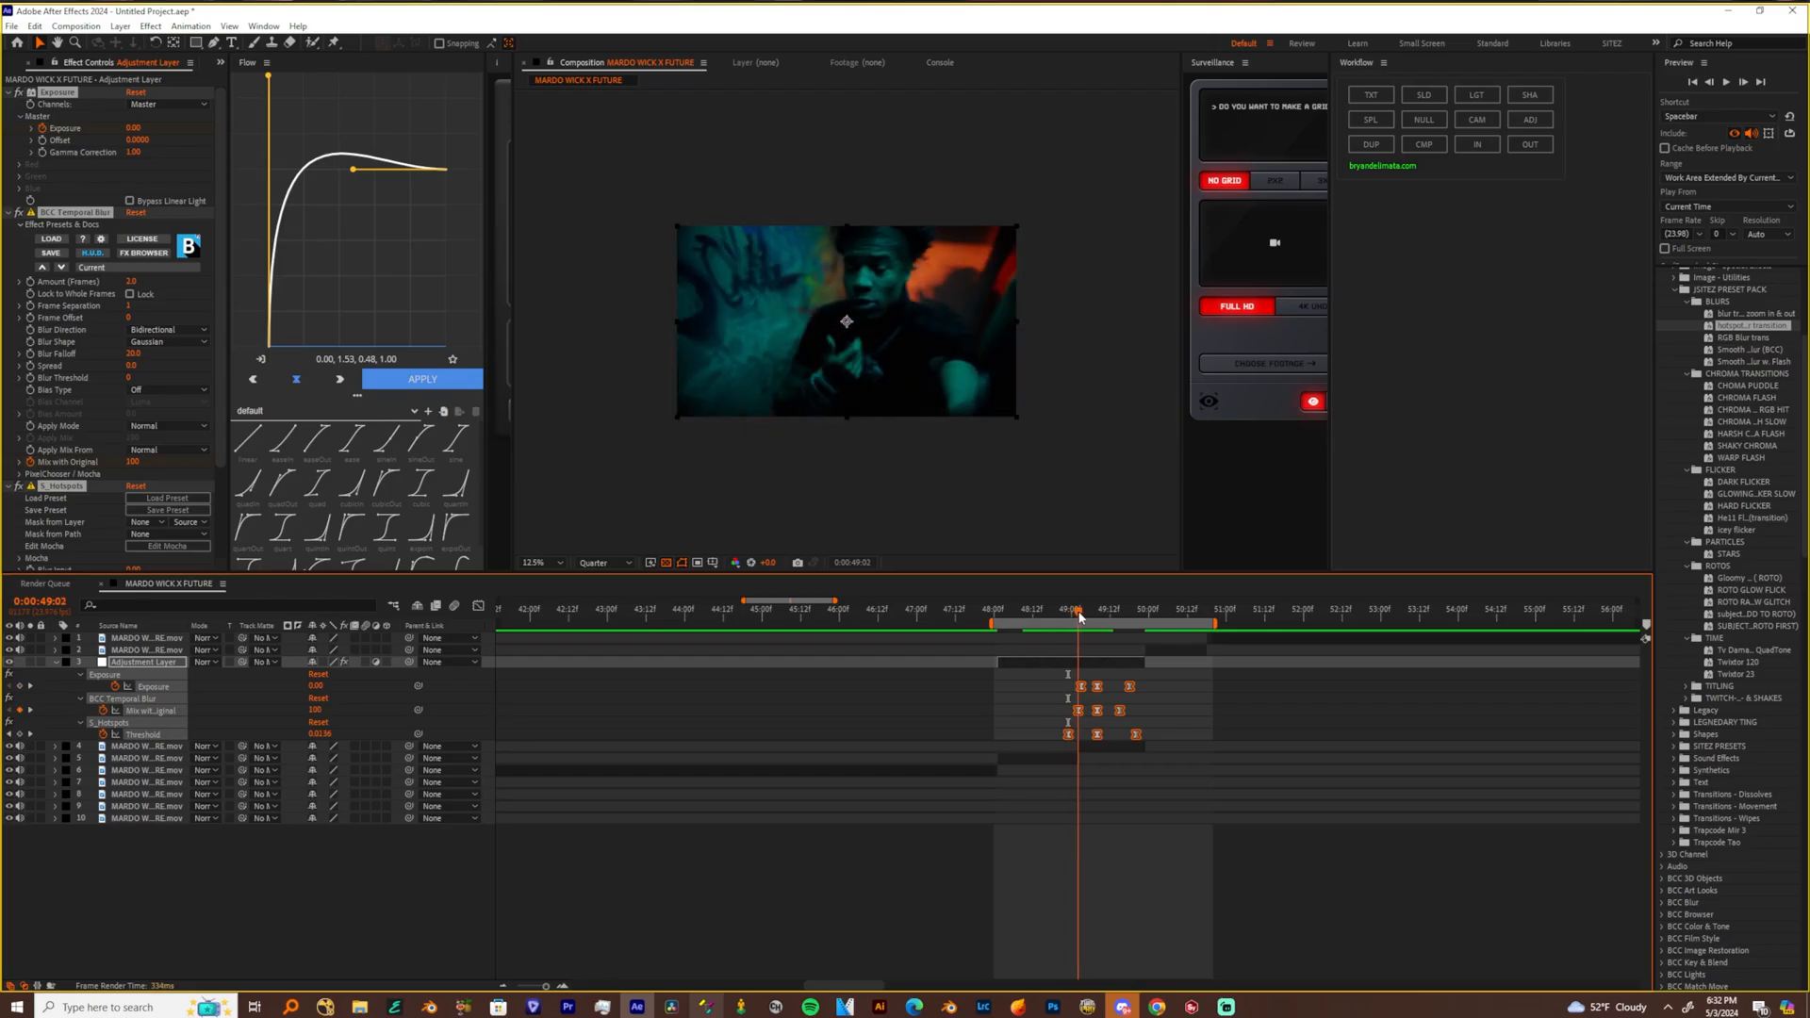
{"action": "left_click_drag", "start_coordinate": [1131, 687], "coordinate": [1112, 687]}
{"action": "left_click", "coordinate": [1163, 709]}
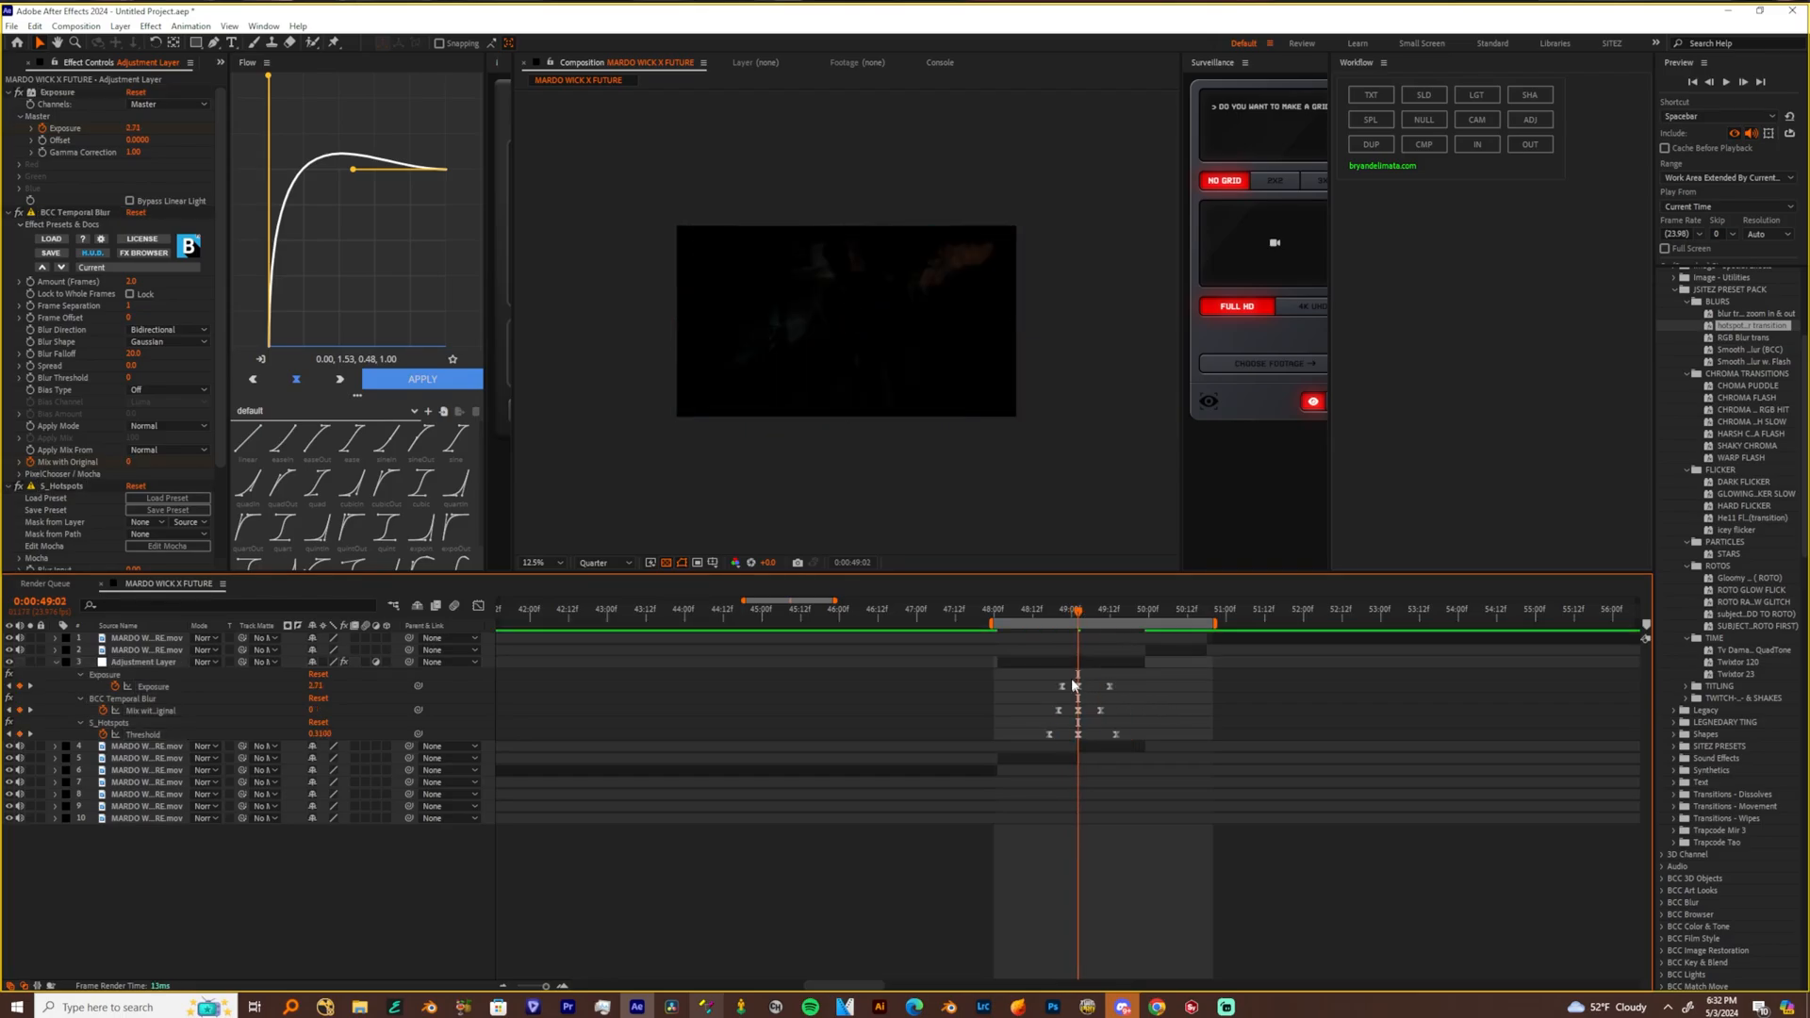
Raise the S_Hotspots Threshold at the middle keyframe on the cut
{"action": "scroll", "coordinate": [95, 467], "scroll_direction": "down", "scroll_amount": 4}
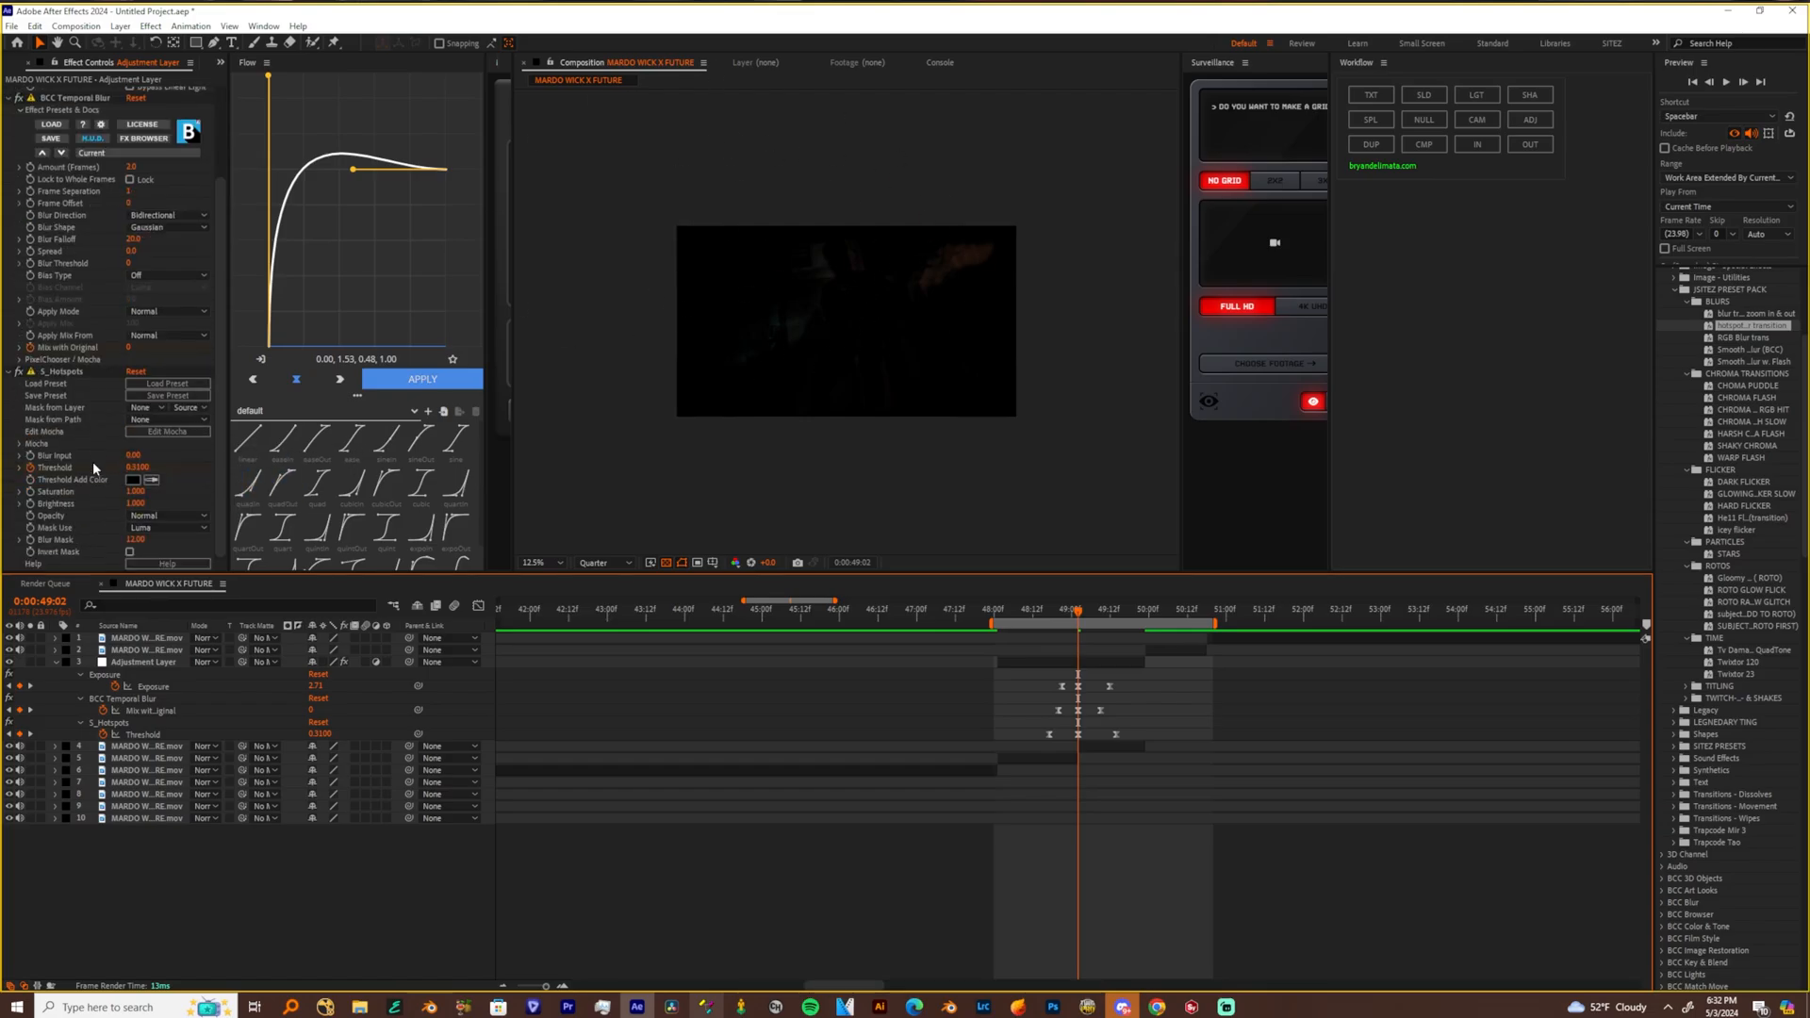
{"action": "left_click_drag", "start_coordinate": [141, 468], "coordinate": [162, 468]}
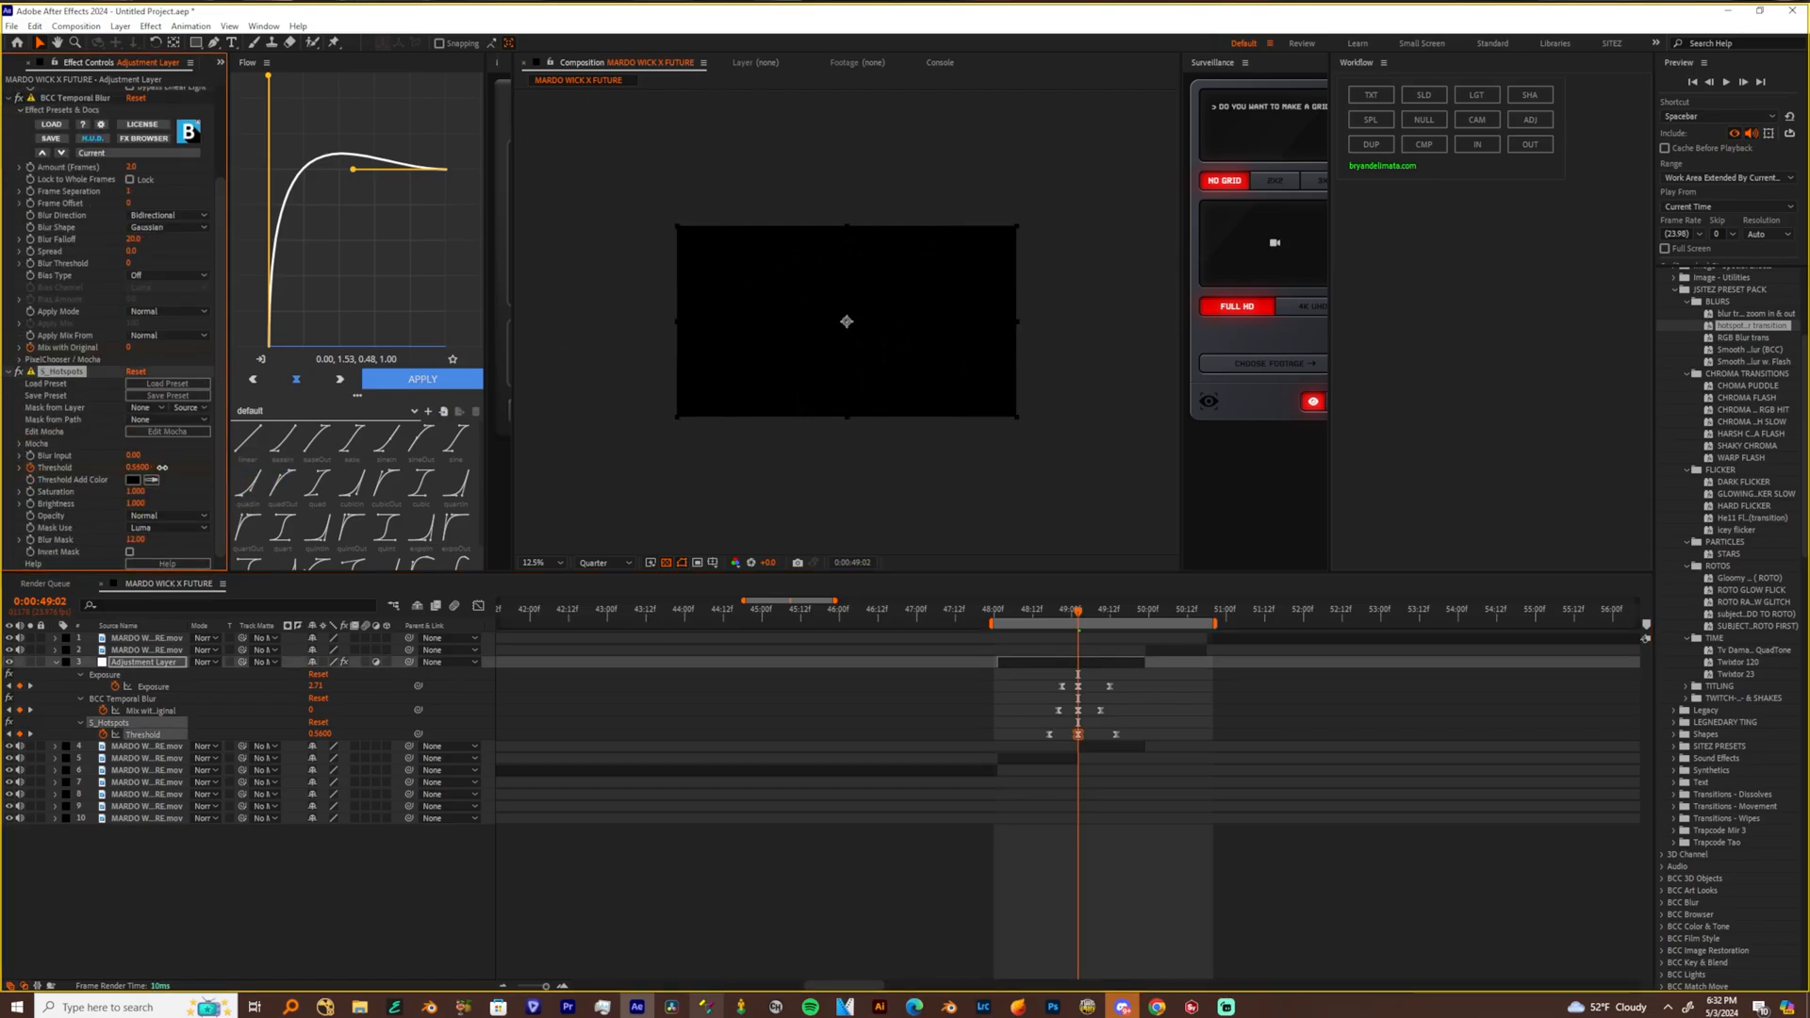
Move the hotspot transition's opening keyframes earlier, pull its closing keyframes slightly toward the cut, and preview from 0:00:48:09
{"action": "left_click", "coordinate": [1025, 611]}
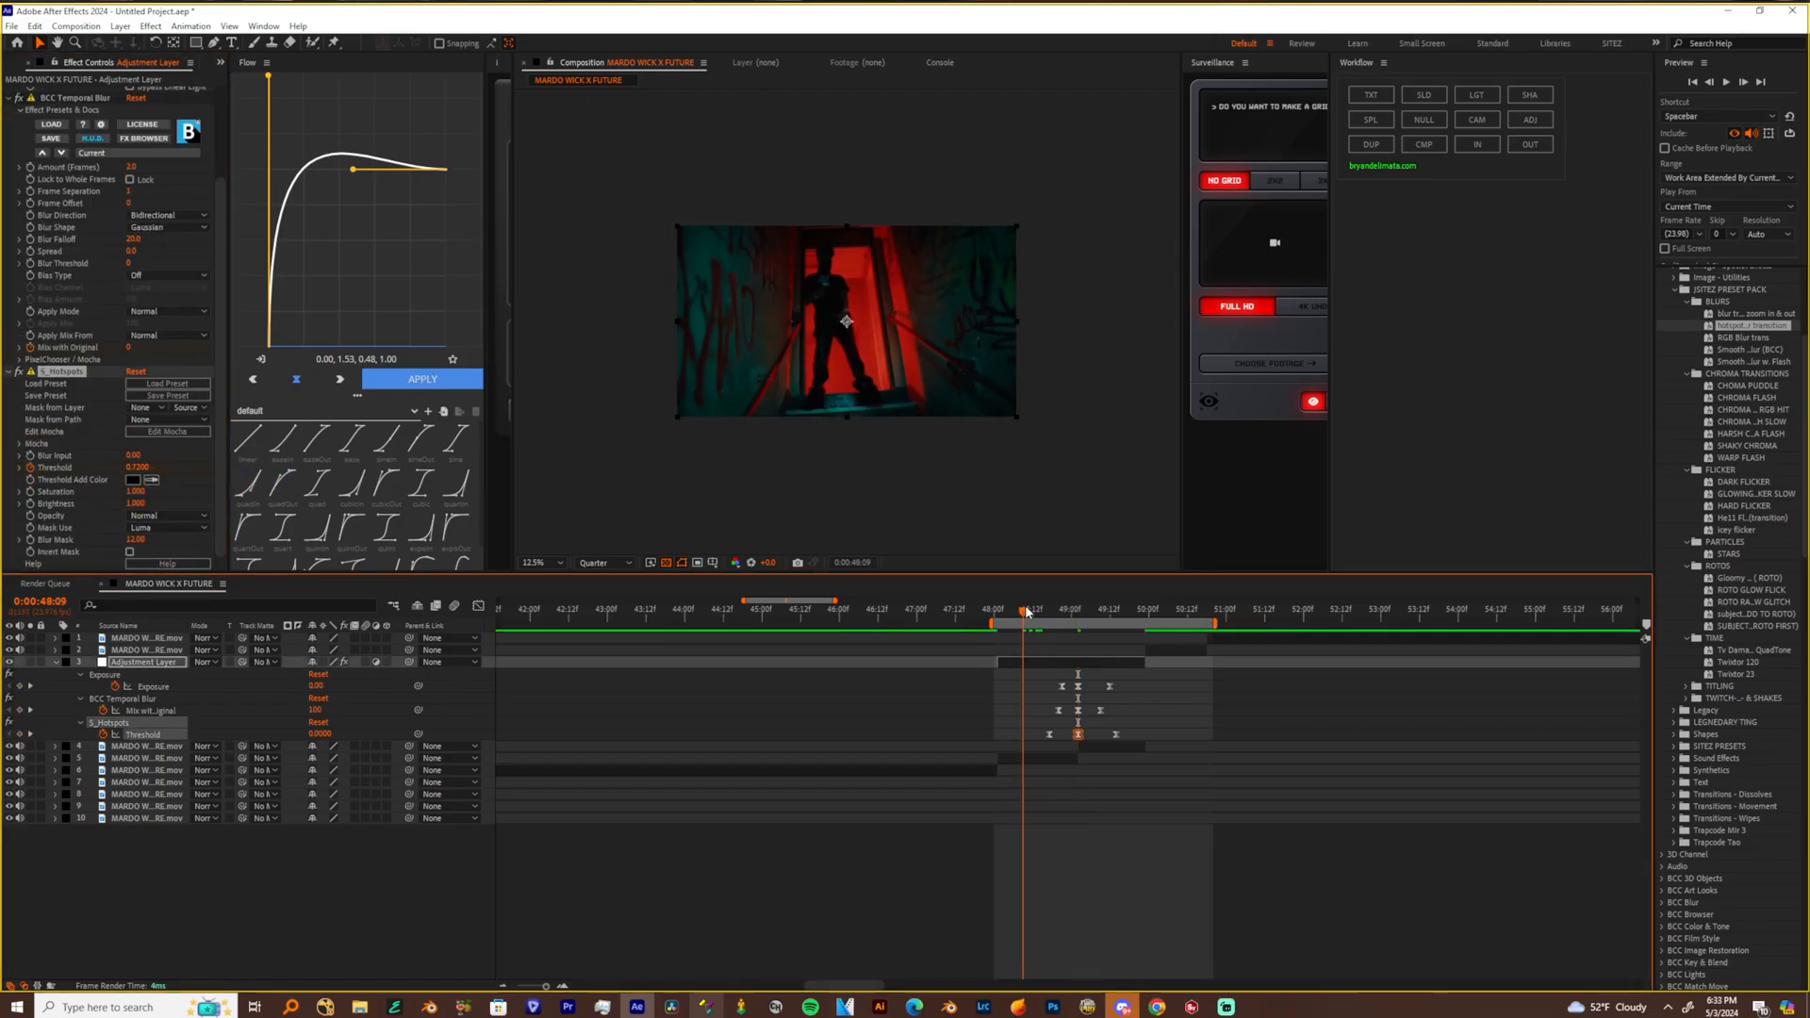
{"action": "left_click_drag", "start_coordinate": [1039, 681], "coordinate": [1100, 693]}
{"action": "key", "text": "space"}
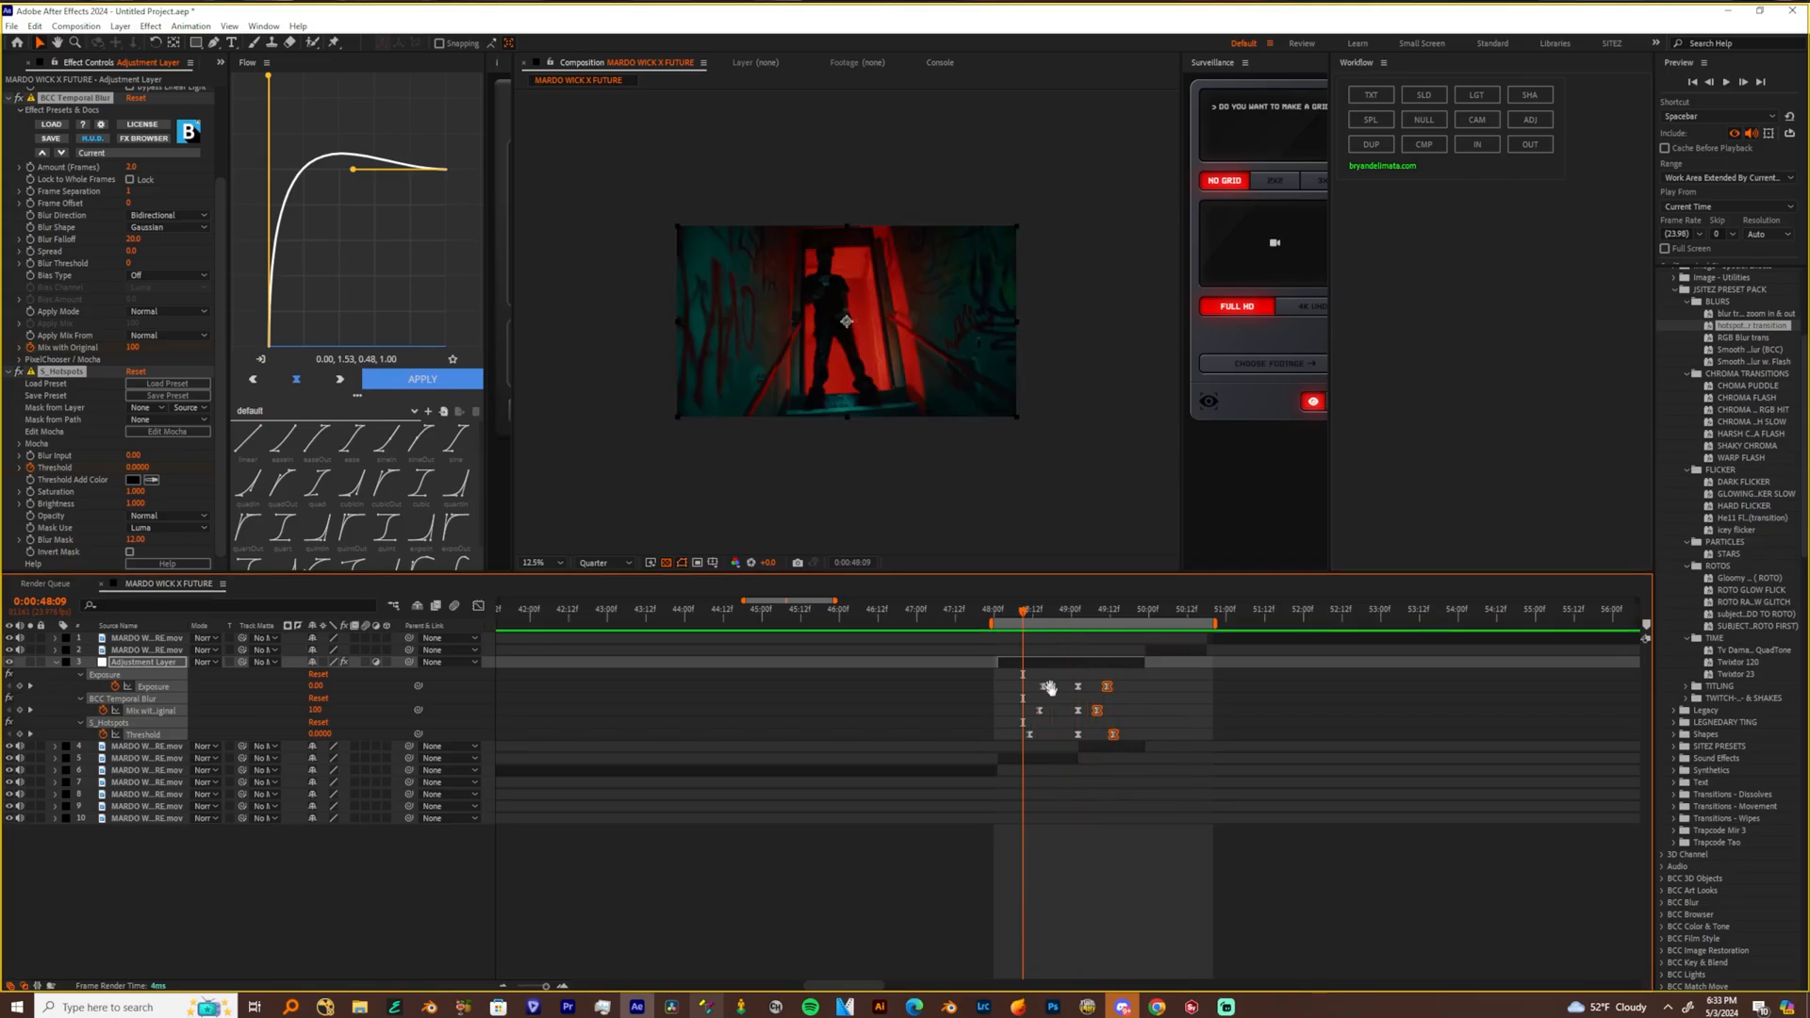
Add a second adjustment layer over the doorway clip and the following clip, and apply the S_FilmDamage effect to it
{"action": "left_click", "coordinate": [1103, 746]}
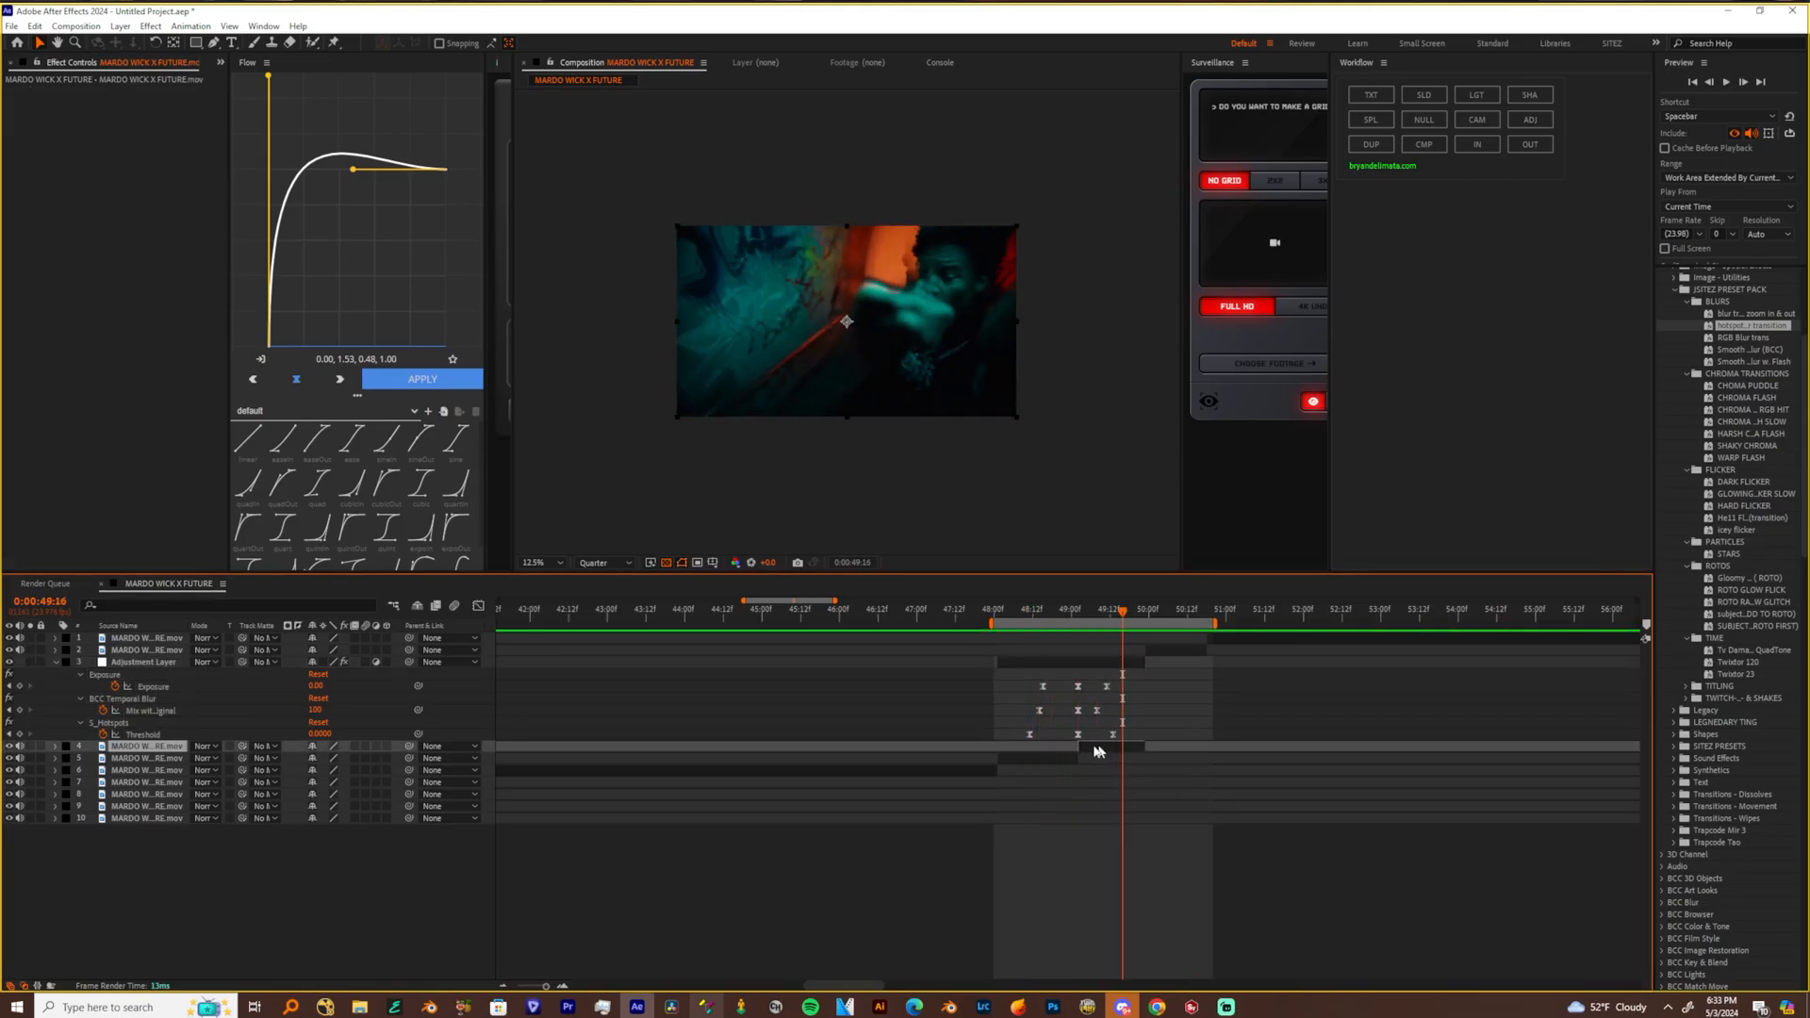
{"action": "left_click", "coordinate": [1048, 757], "text": "shift"}
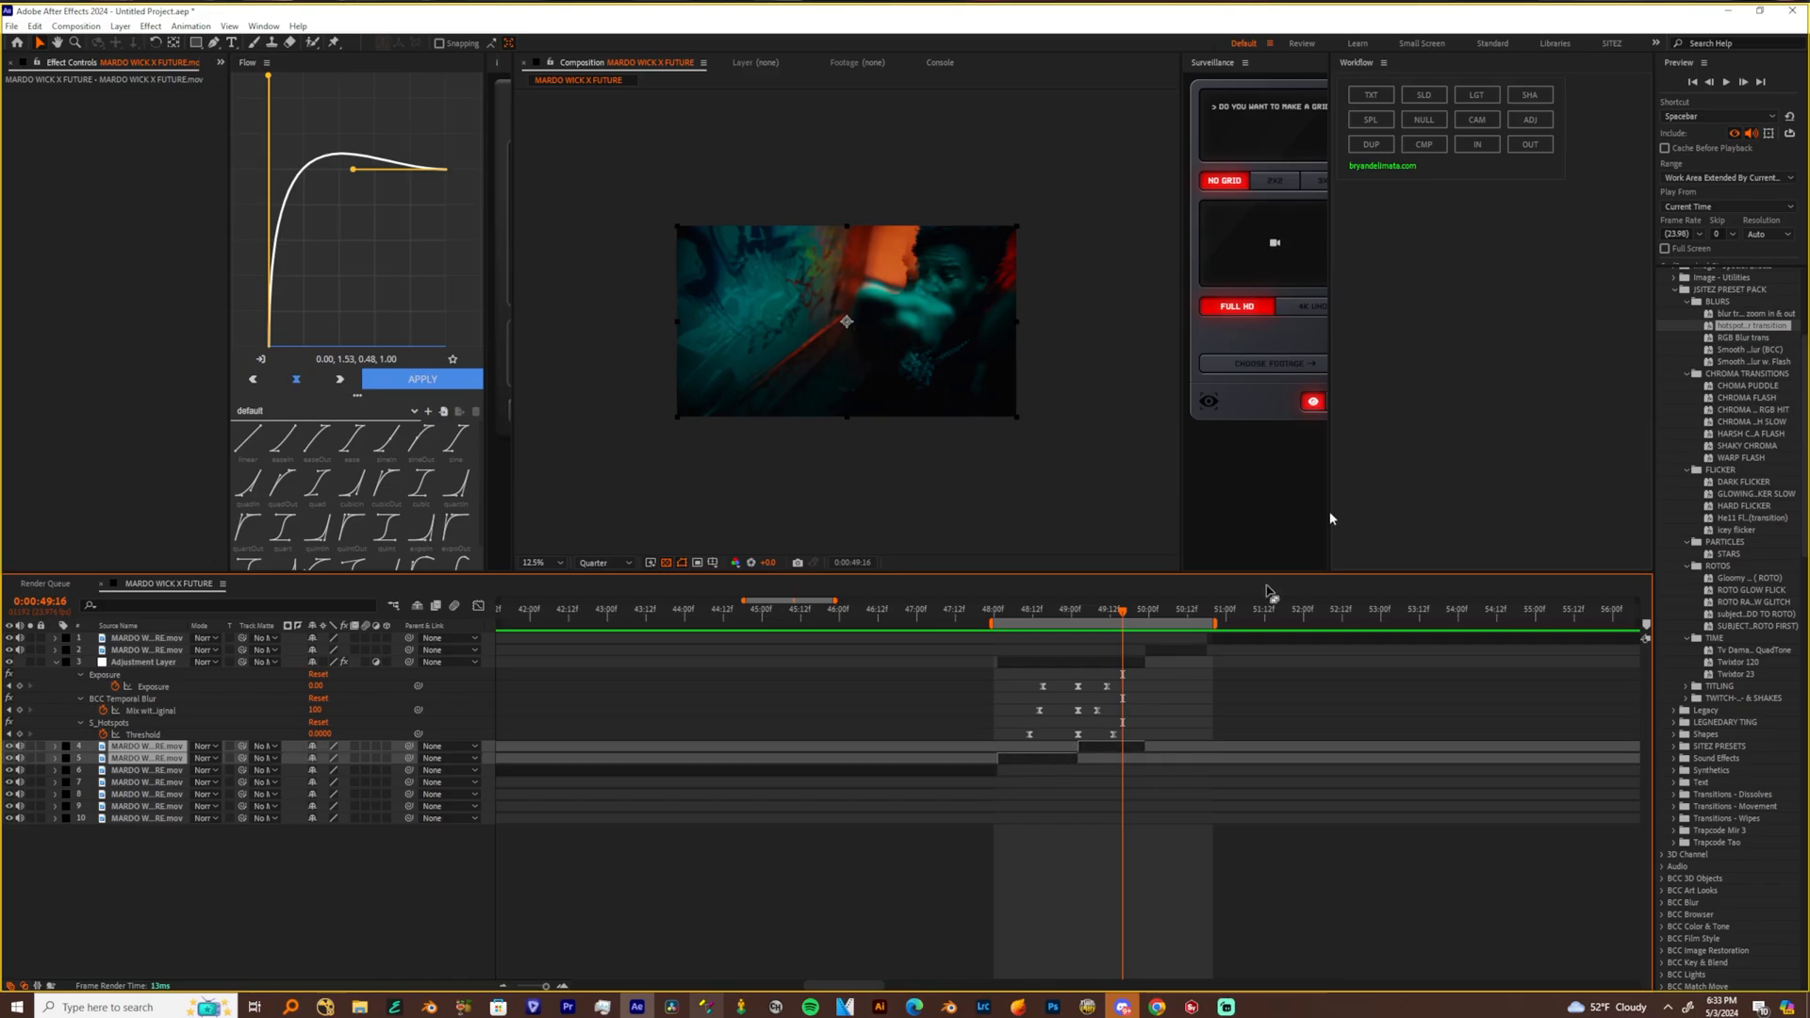
{"action": "left_click", "coordinate": [1531, 121]}
{"action": "left_click", "coordinate": [1032, 611]}
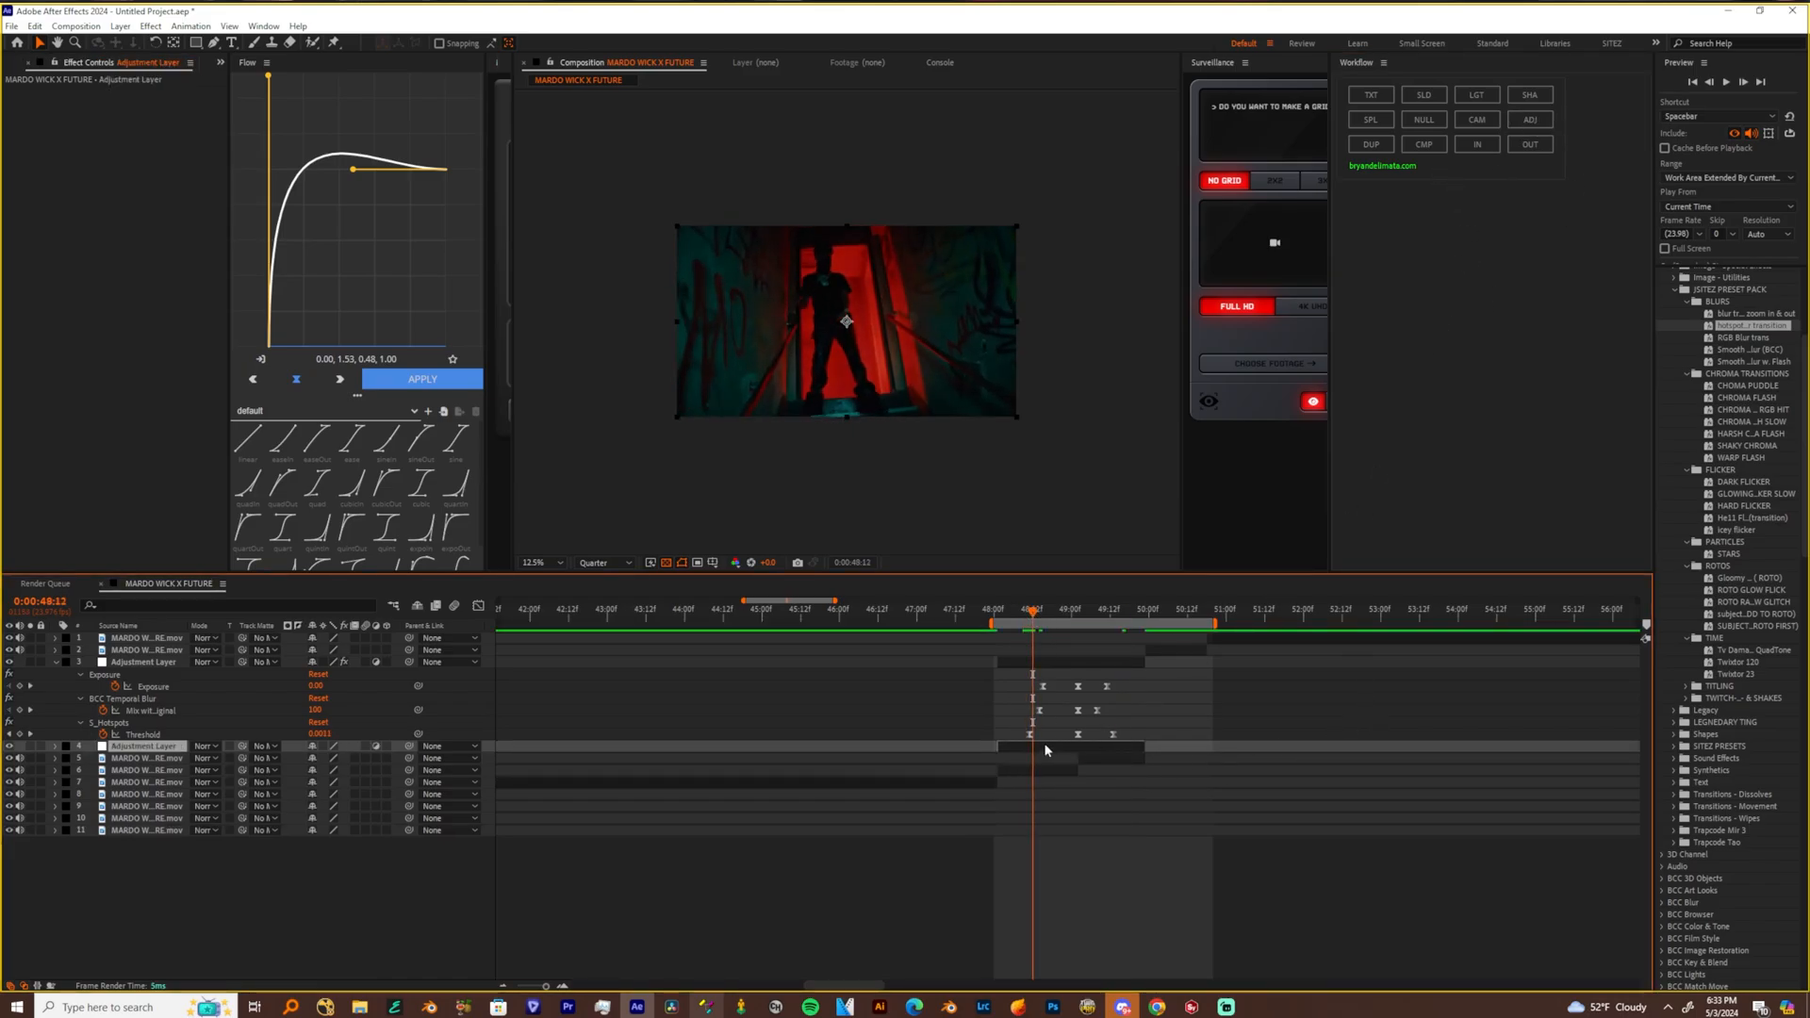
{"action": "key", "text": "ctrl+space"}
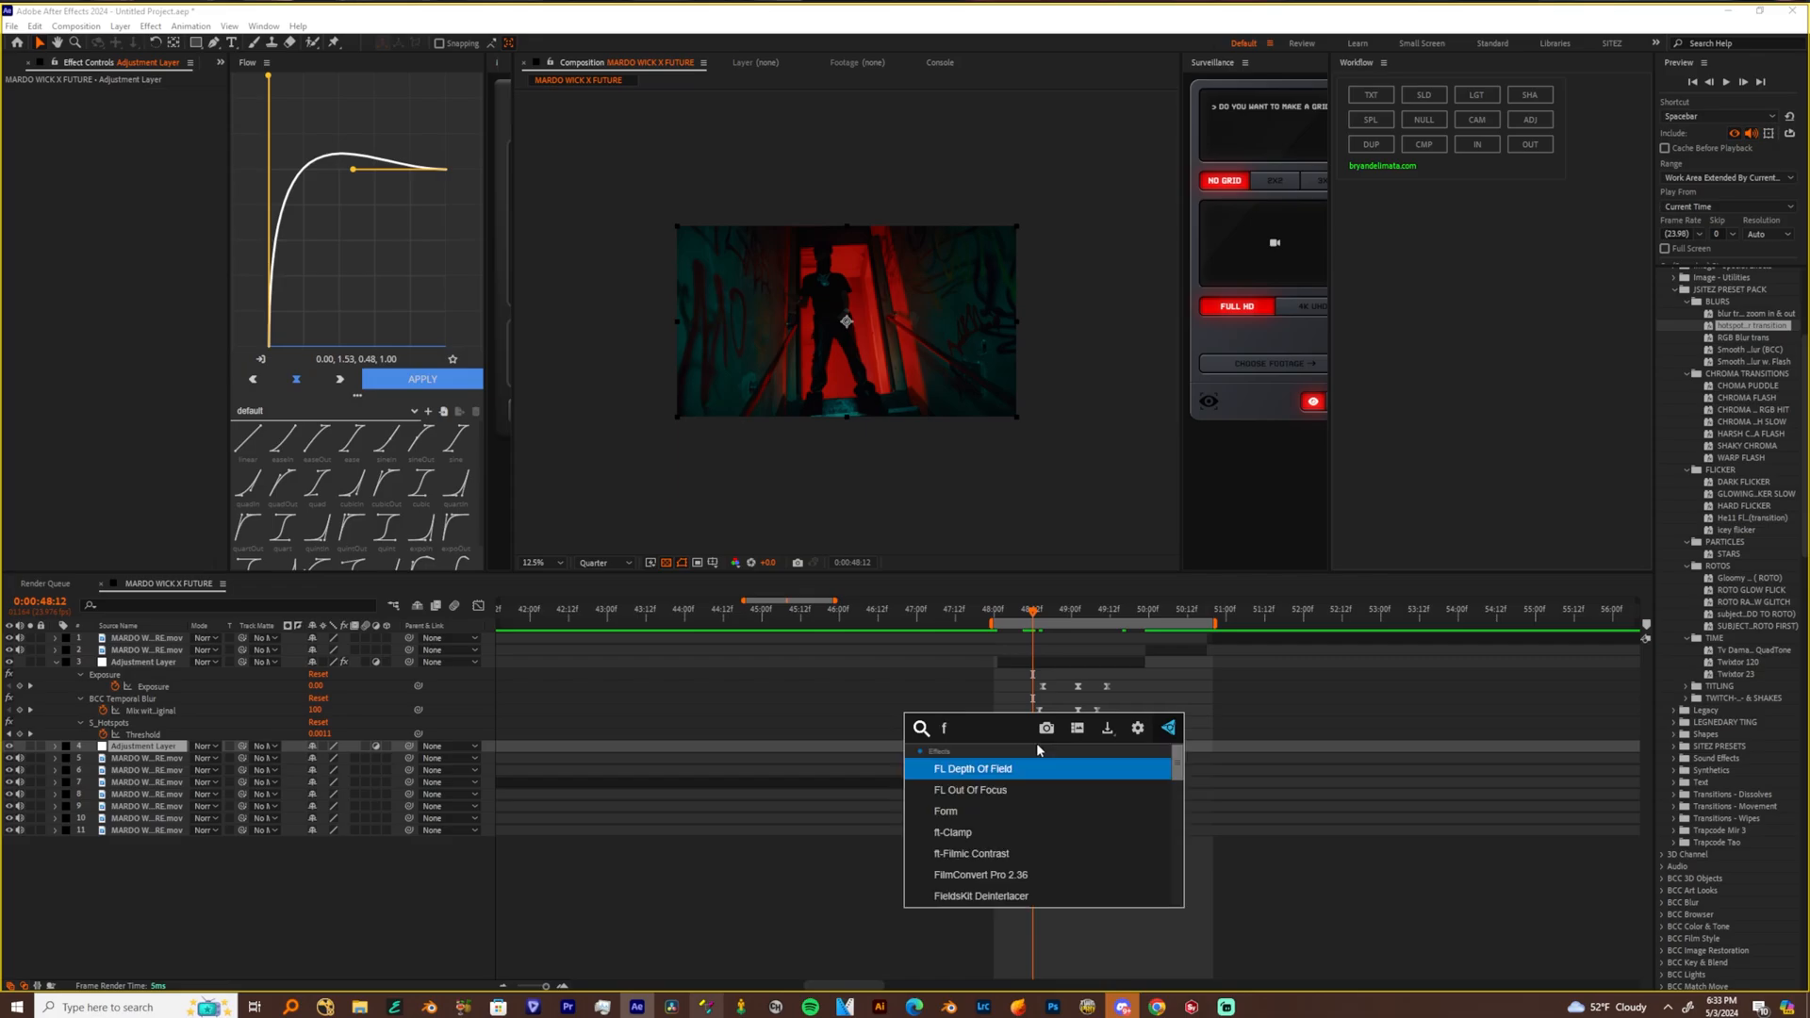
{"action": "type", "text": "defocus"}
{"action": "key", "text": "Up"}
{"action": "key", "text": "Return"}
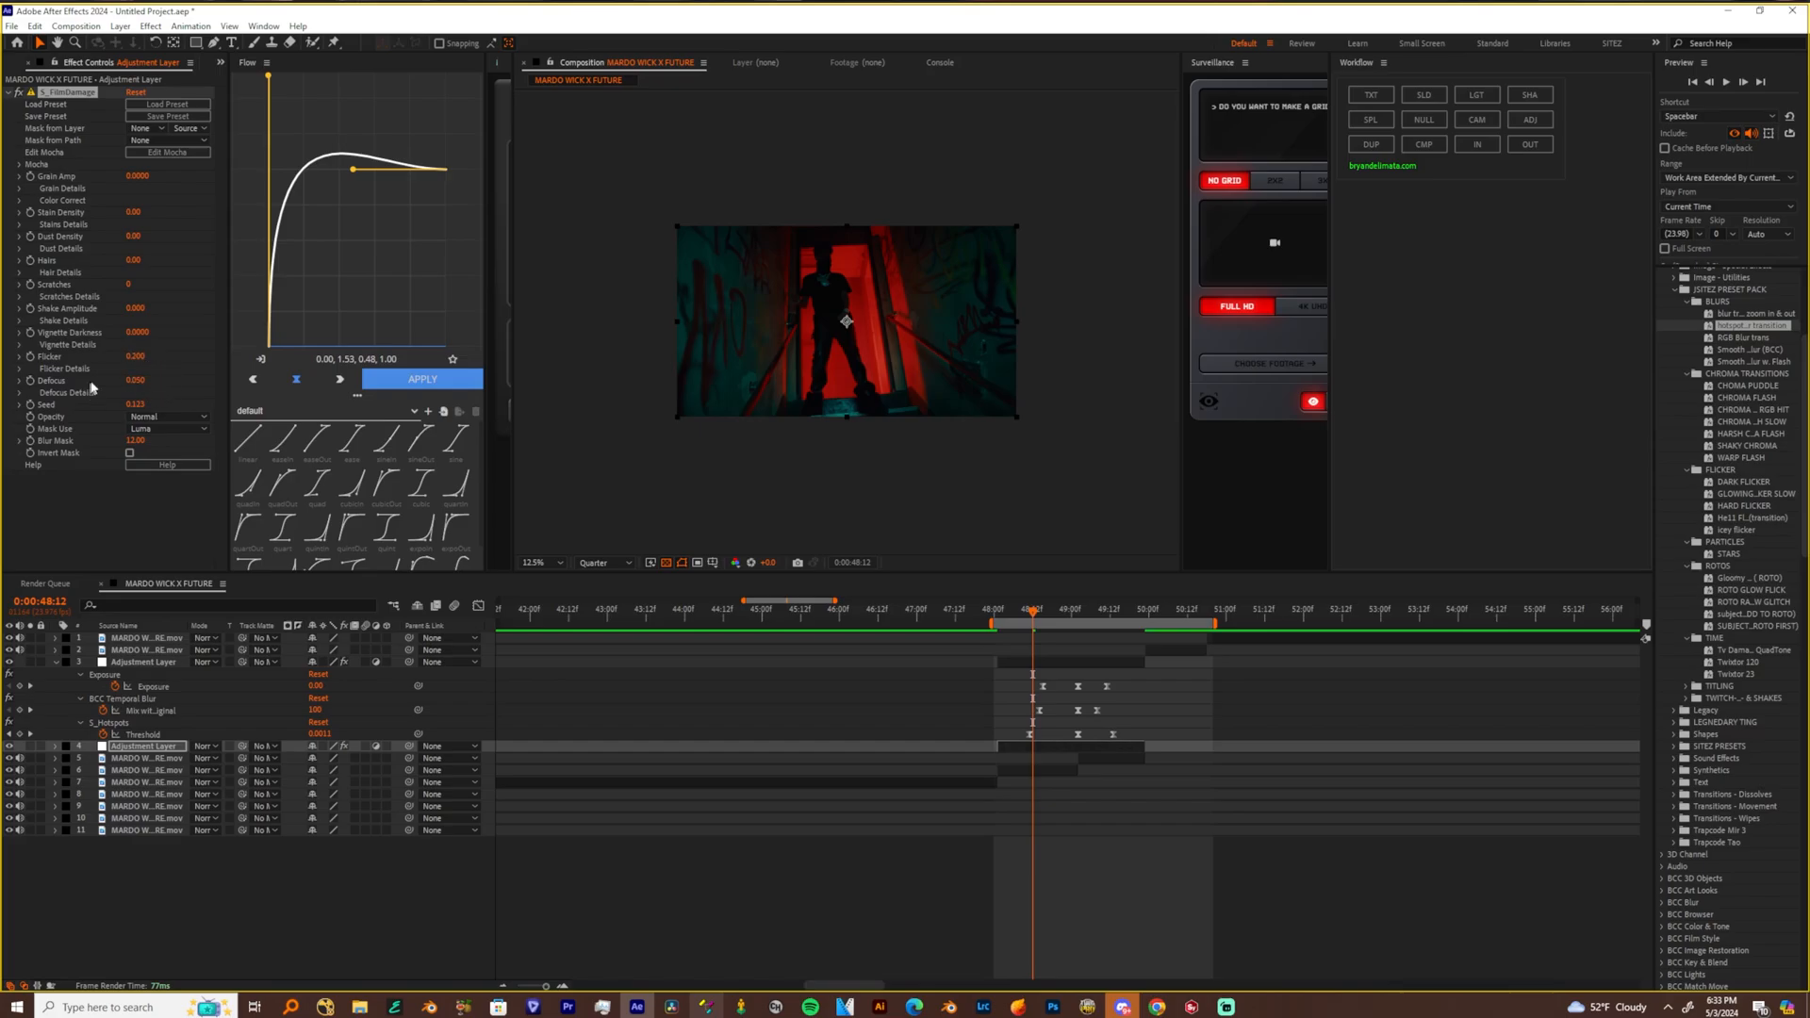
Set the film damage Flicker to 0.600 and preview the flicker from the start of the doorway clip
{"action": "left_click", "coordinate": [1007, 613]}
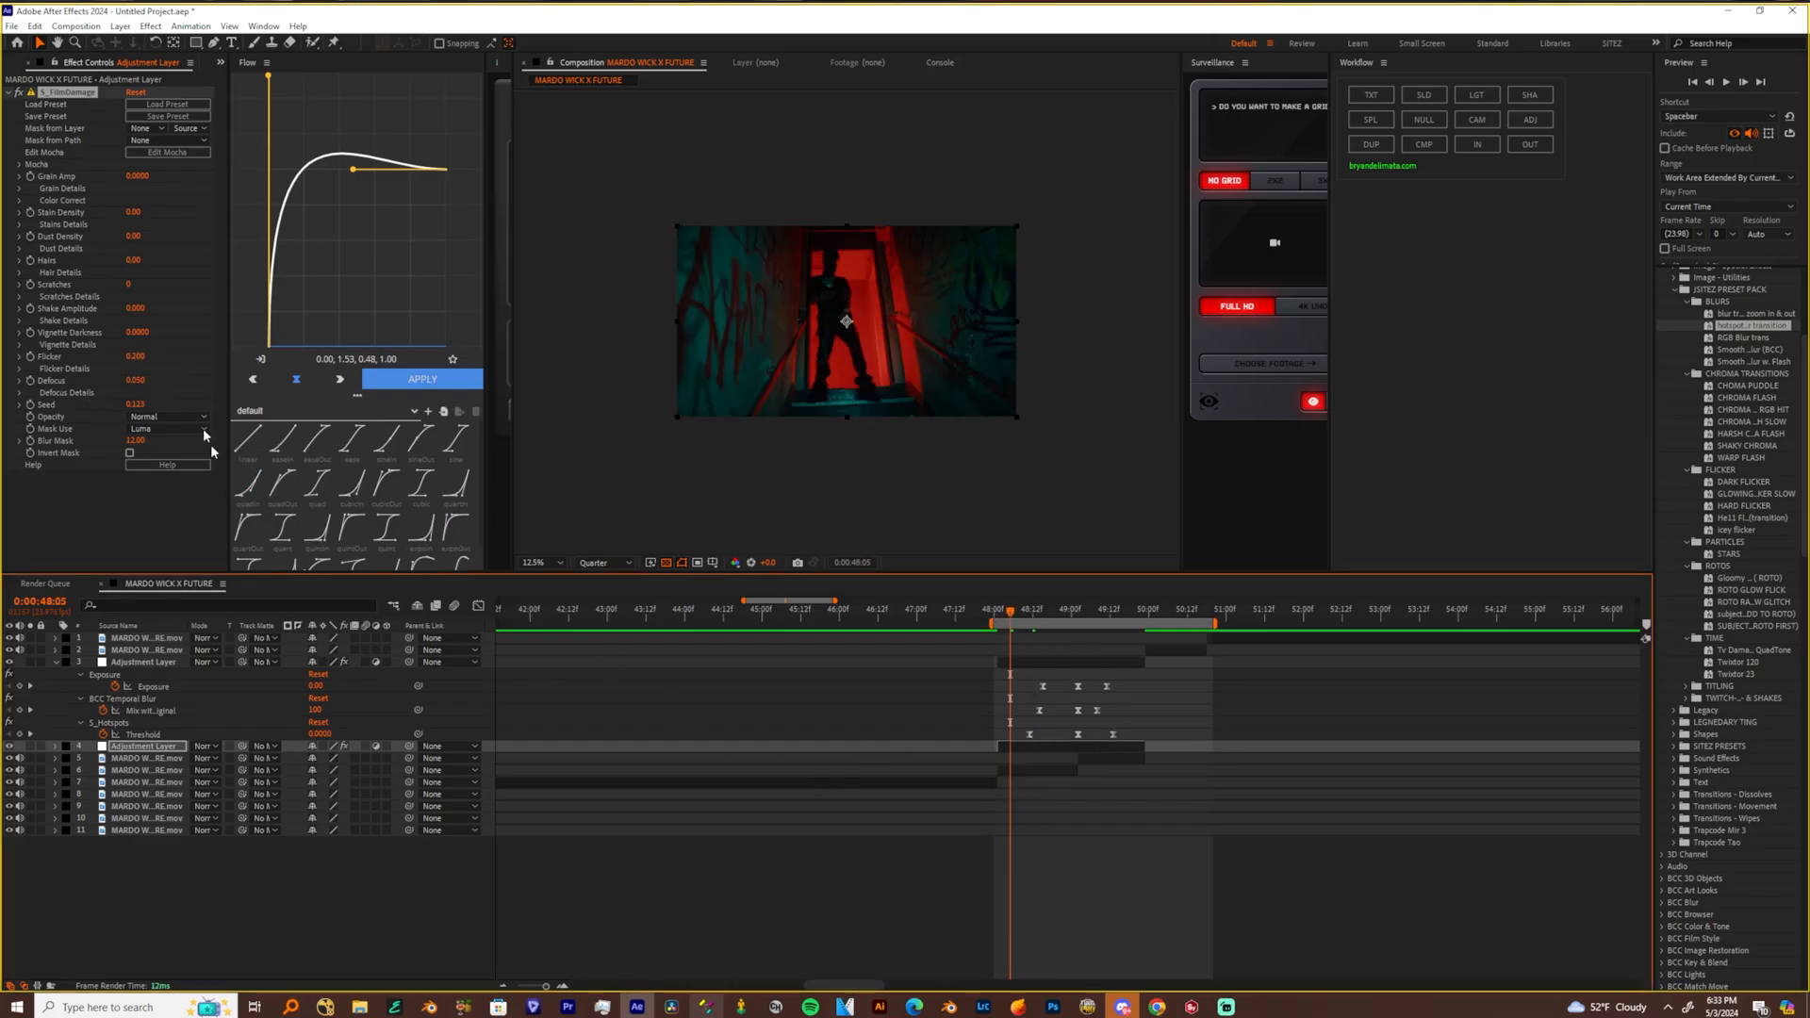
{"action": "left_click", "coordinate": [139, 357]}
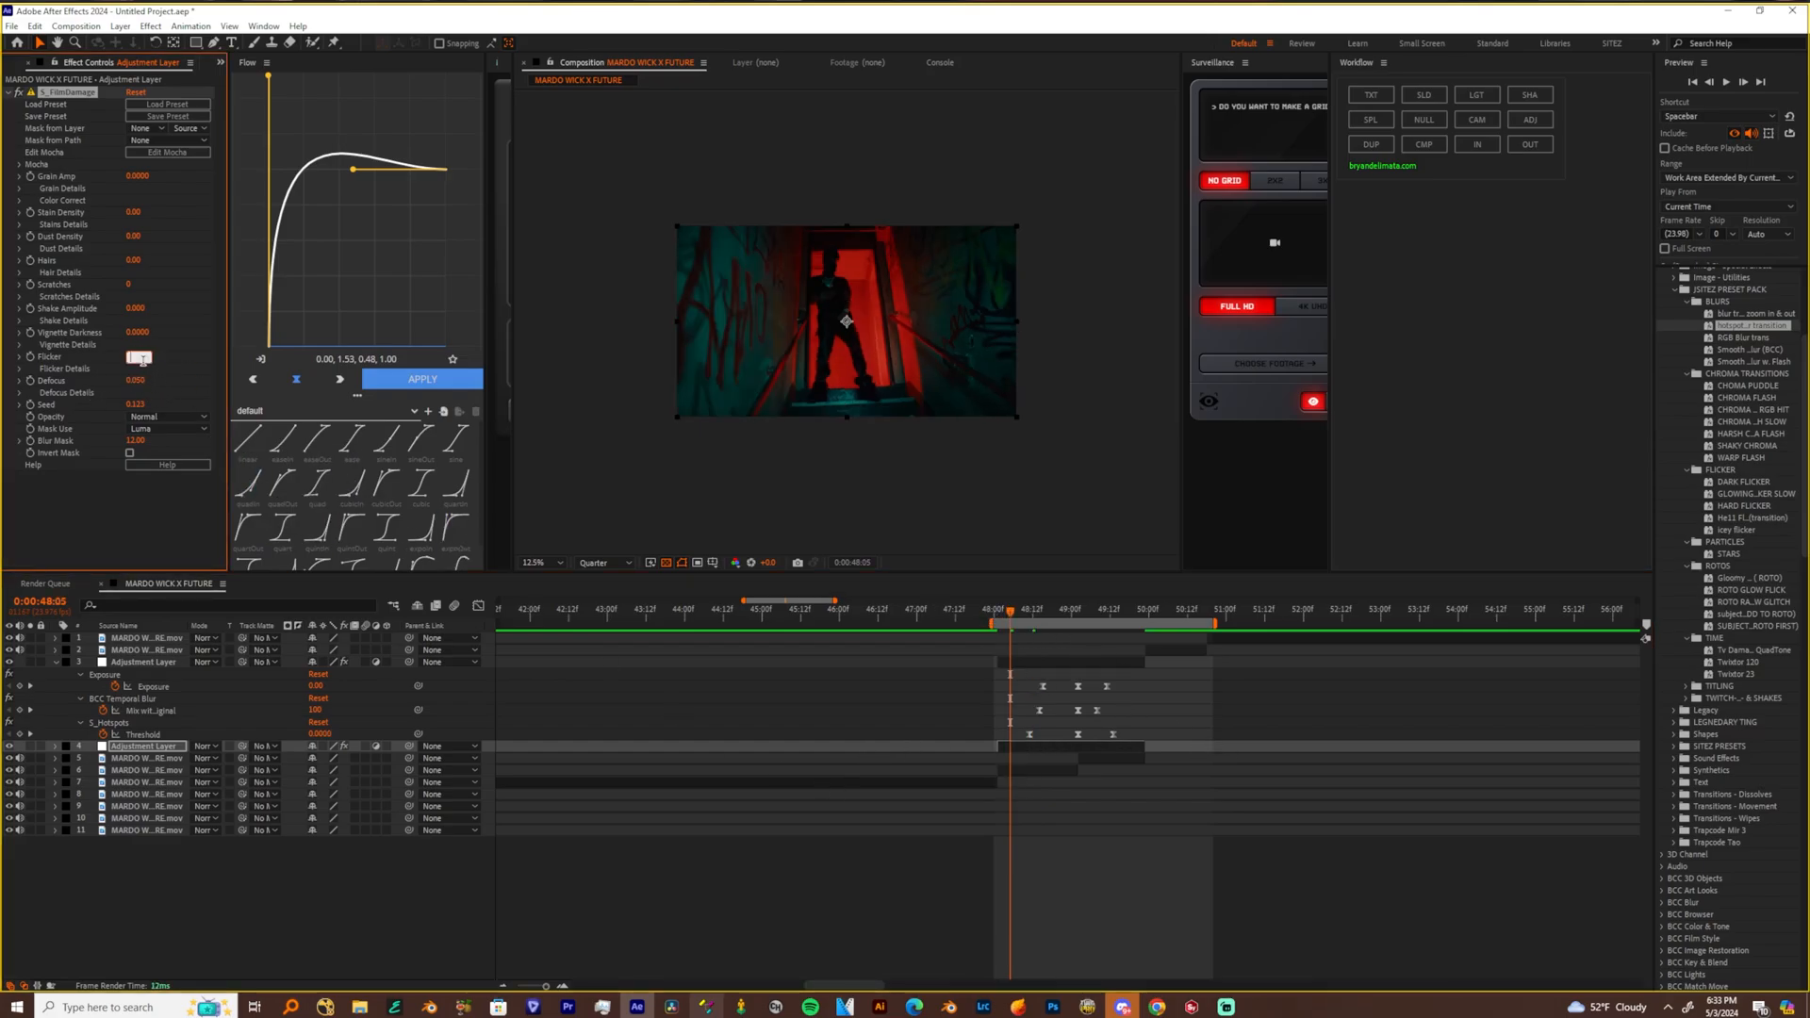
{"action": "type", "text": ".2"}
{"action": "key", "text": "Return"}
{"action": "key", "text": "space"}
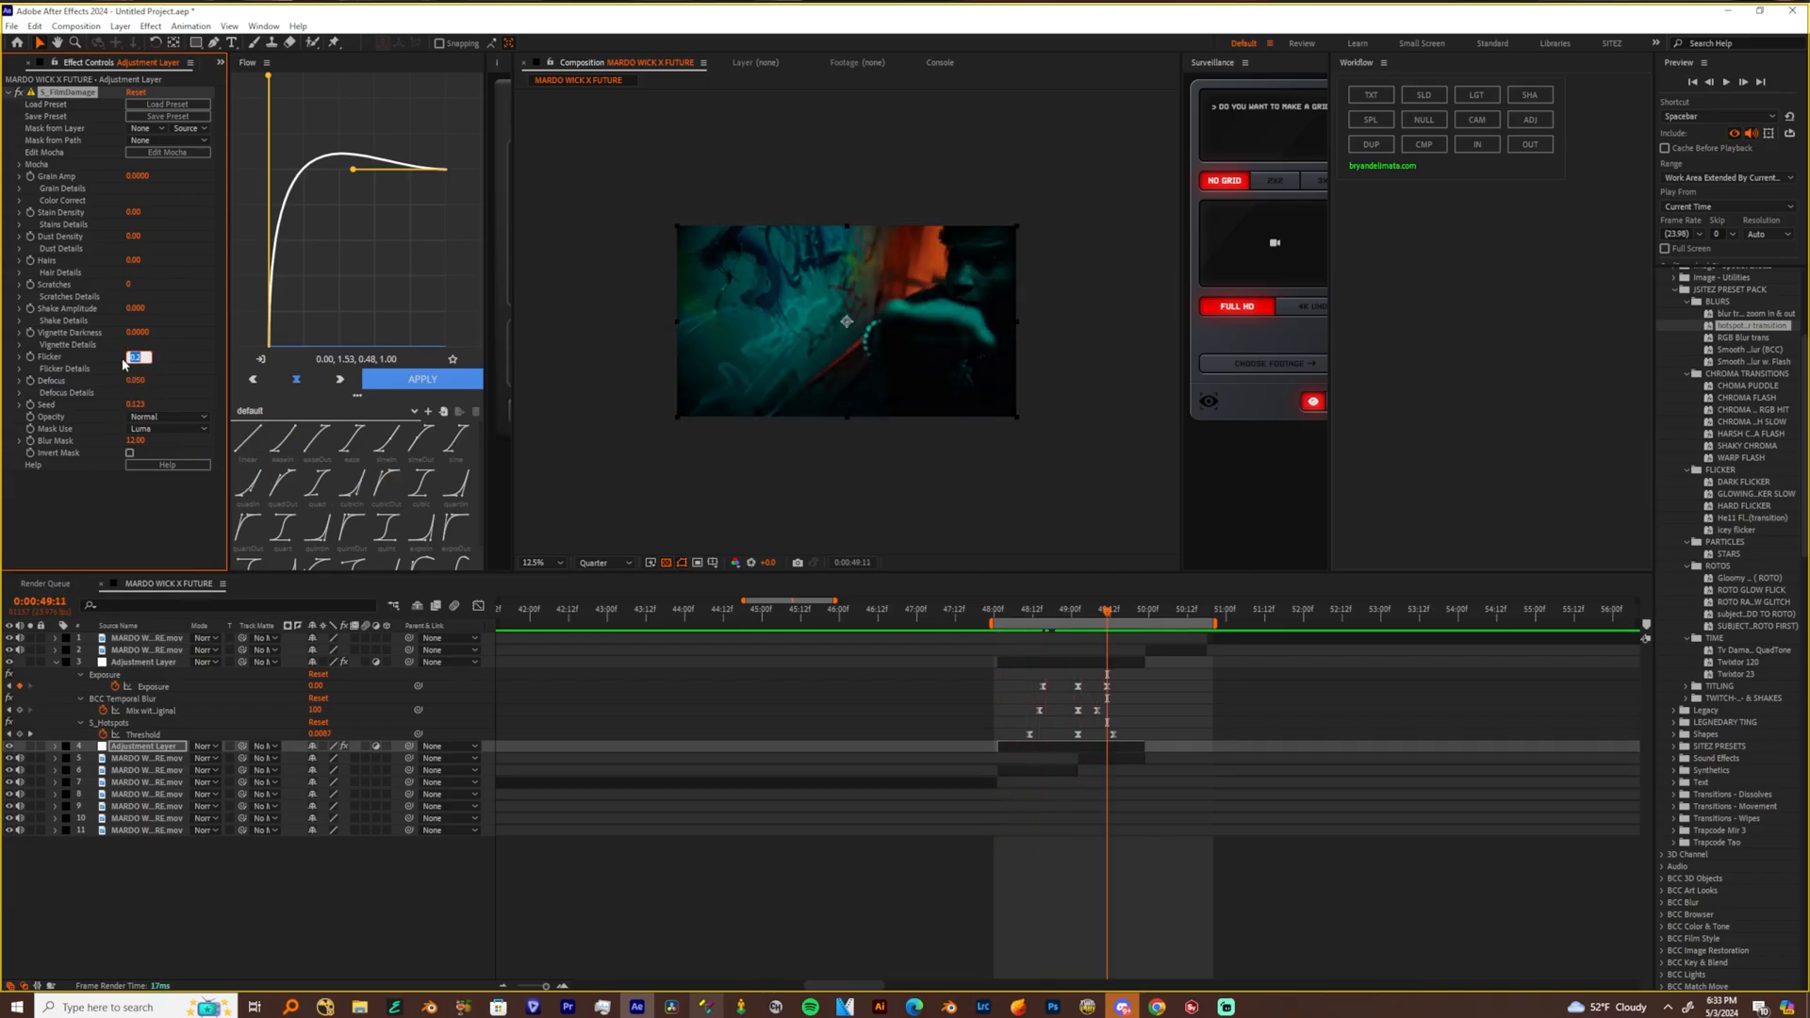
{"action": "key", "text": "Return"}
{"action": "key", "text": "space"}
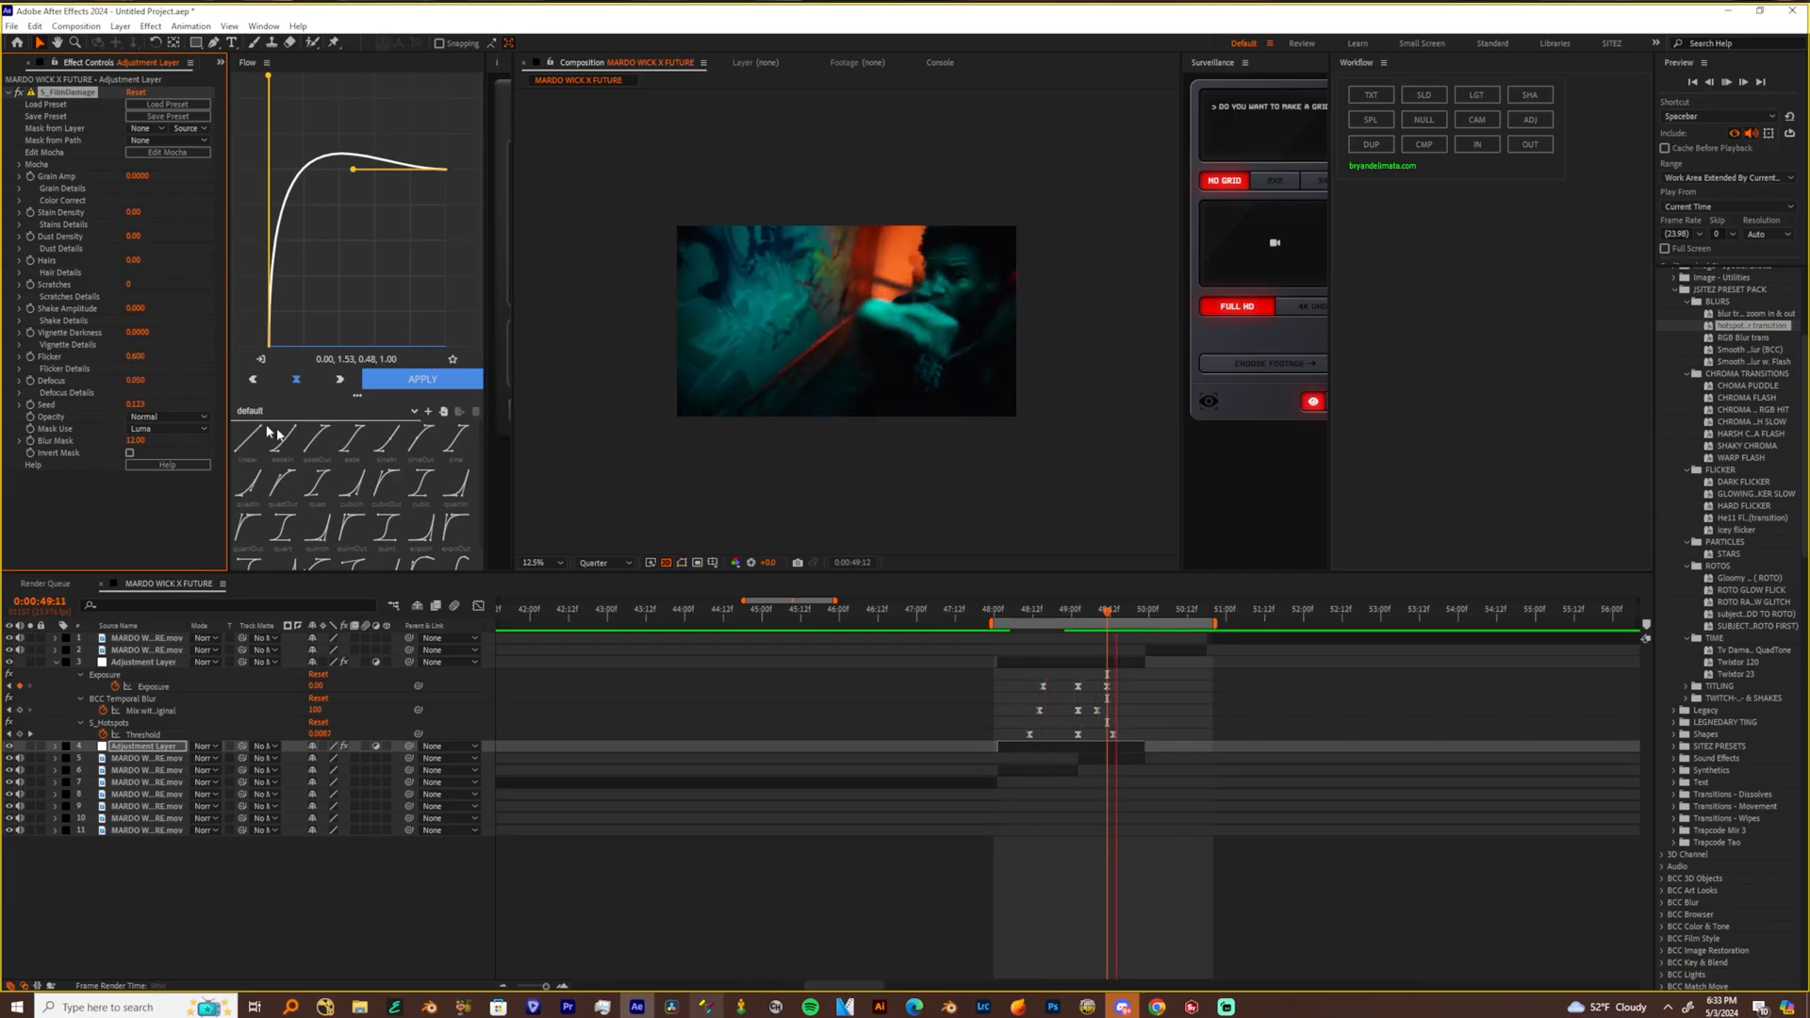
{"action": "left_click", "coordinate": [998, 615]}
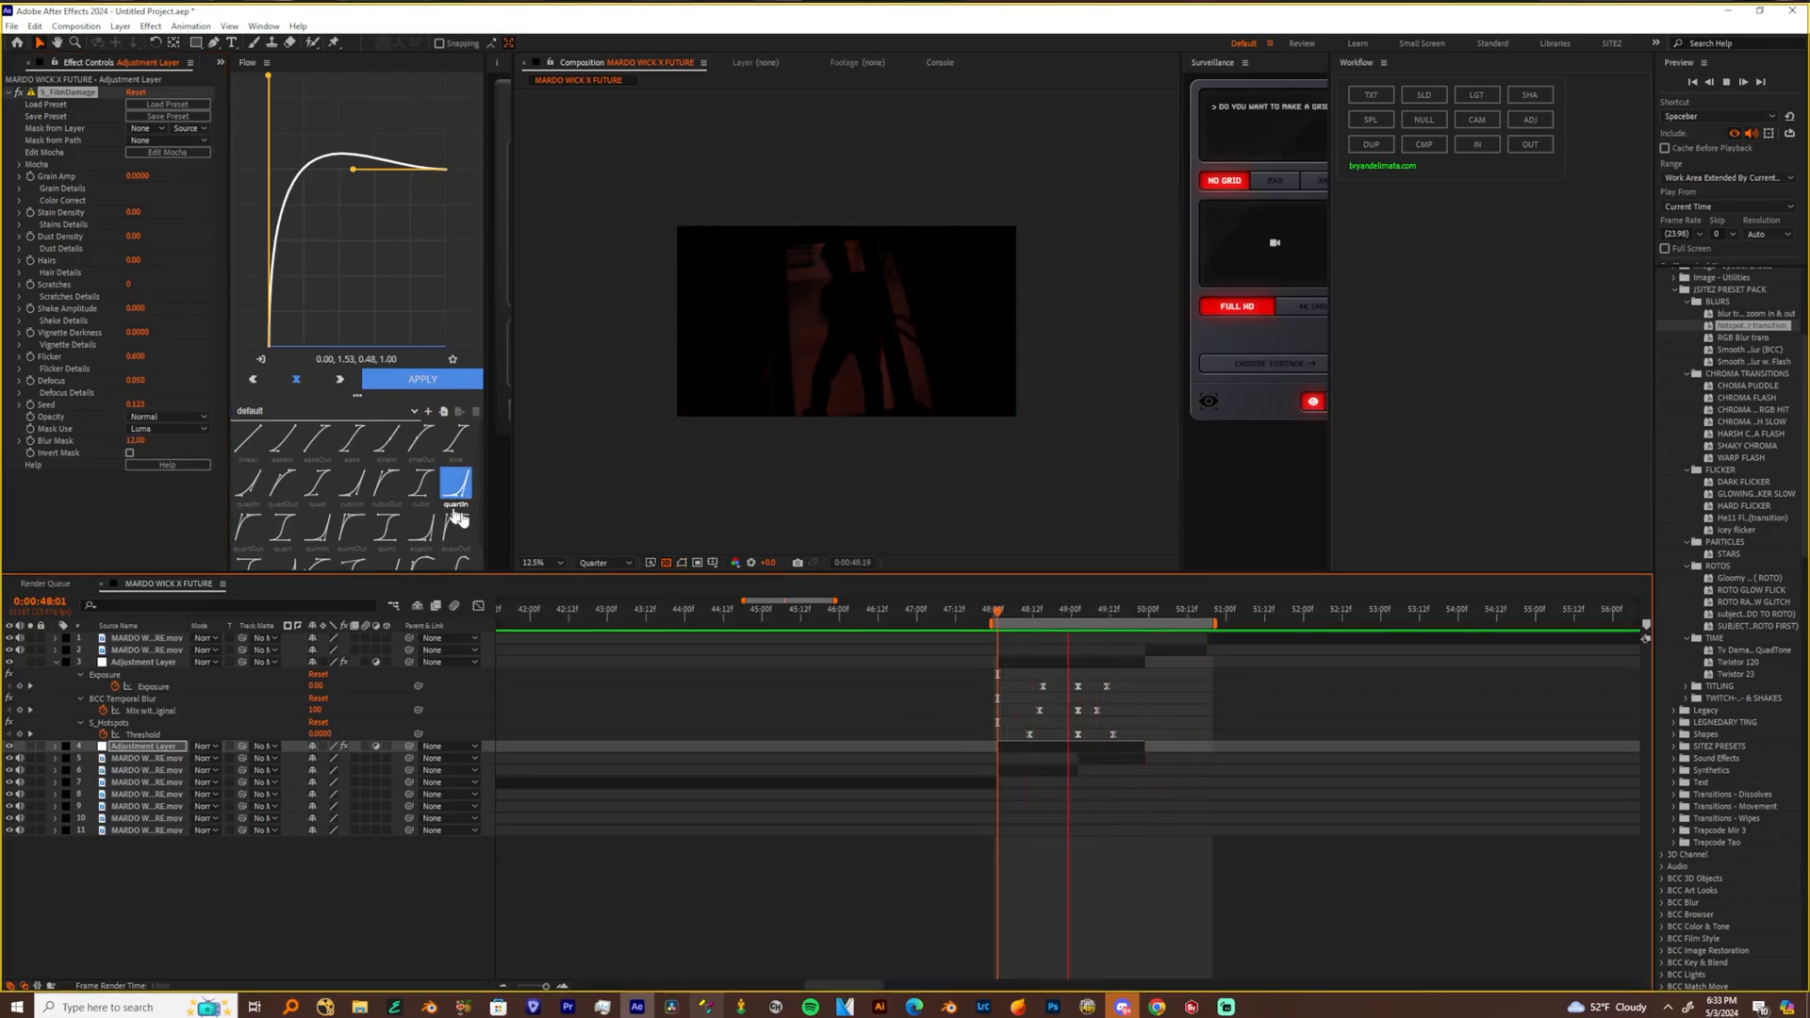
Apply the CHROMA FLASH preset to the upper adjustment layer and reveal its keyframes
{"action": "left_click", "coordinate": [535, 563]}
{"action": "left_click", "coordinate": [552, 576]}
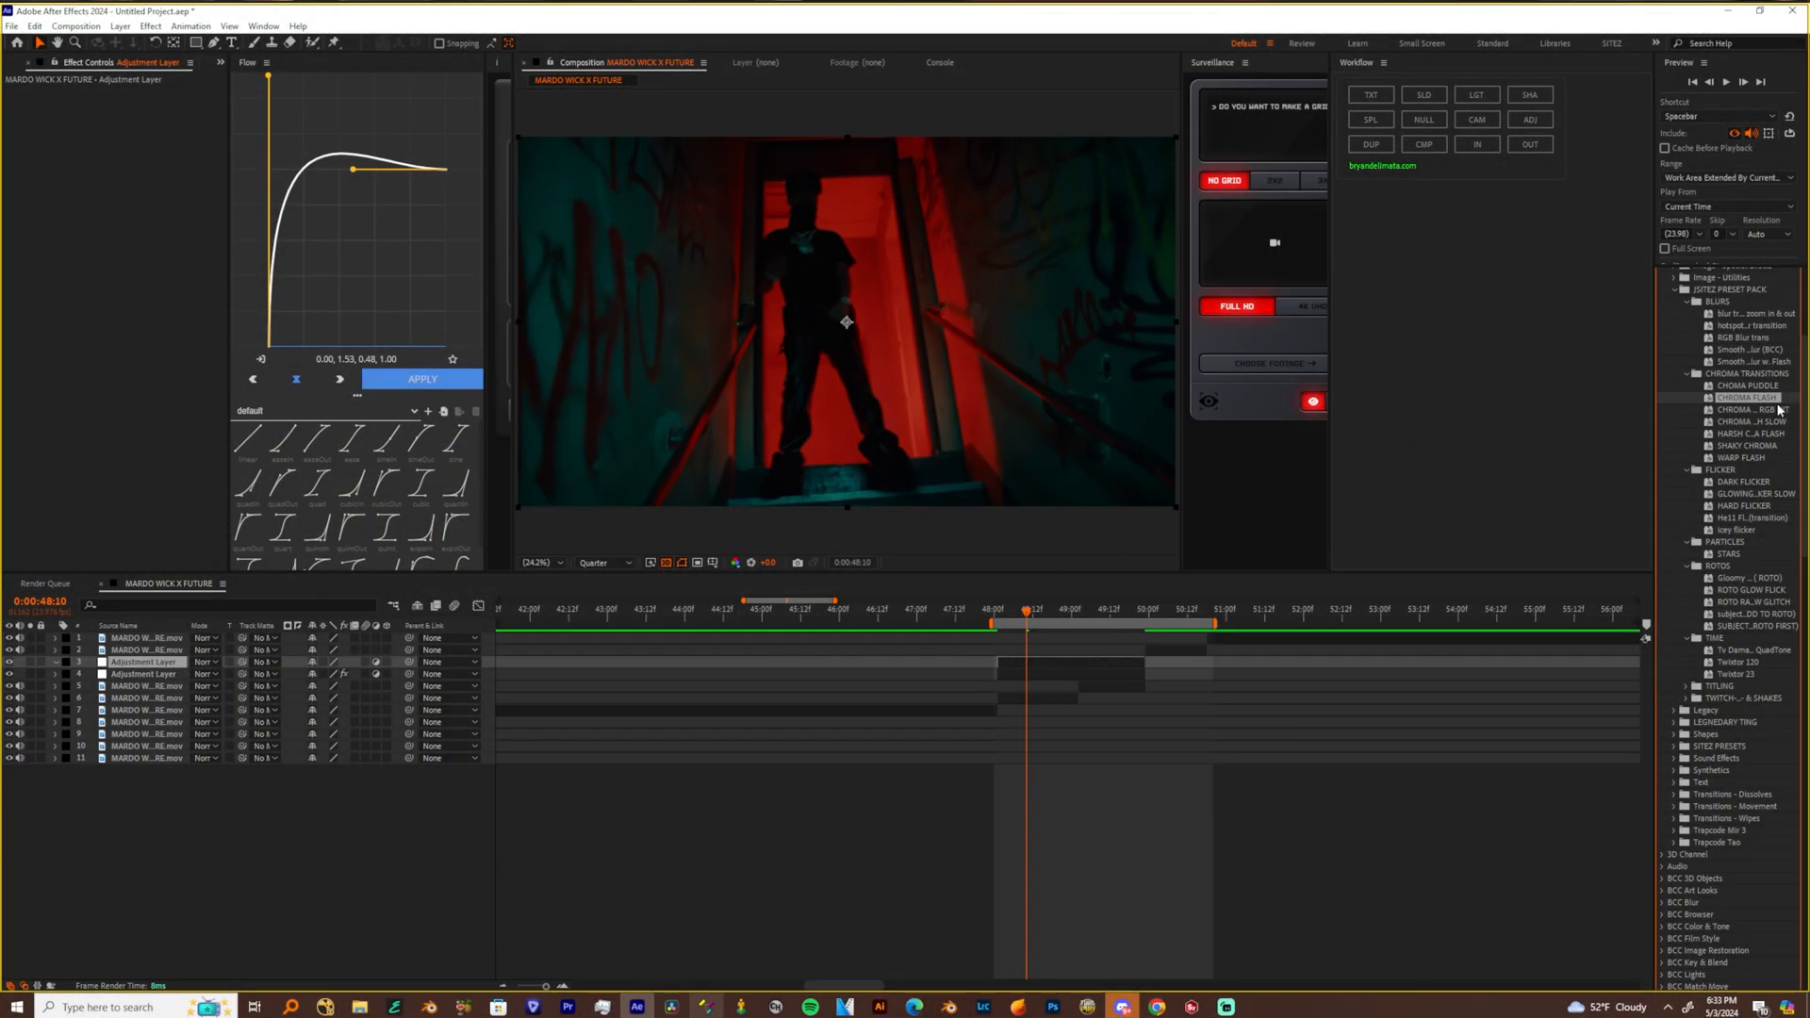
{"action": "left_click_drag", "start_coordinate": [1759, 399], "coordinate": [1034, 663]}
{"action": "left_click", "coordinate": [1035, 671]}
{"action": "key", "text": "u"}
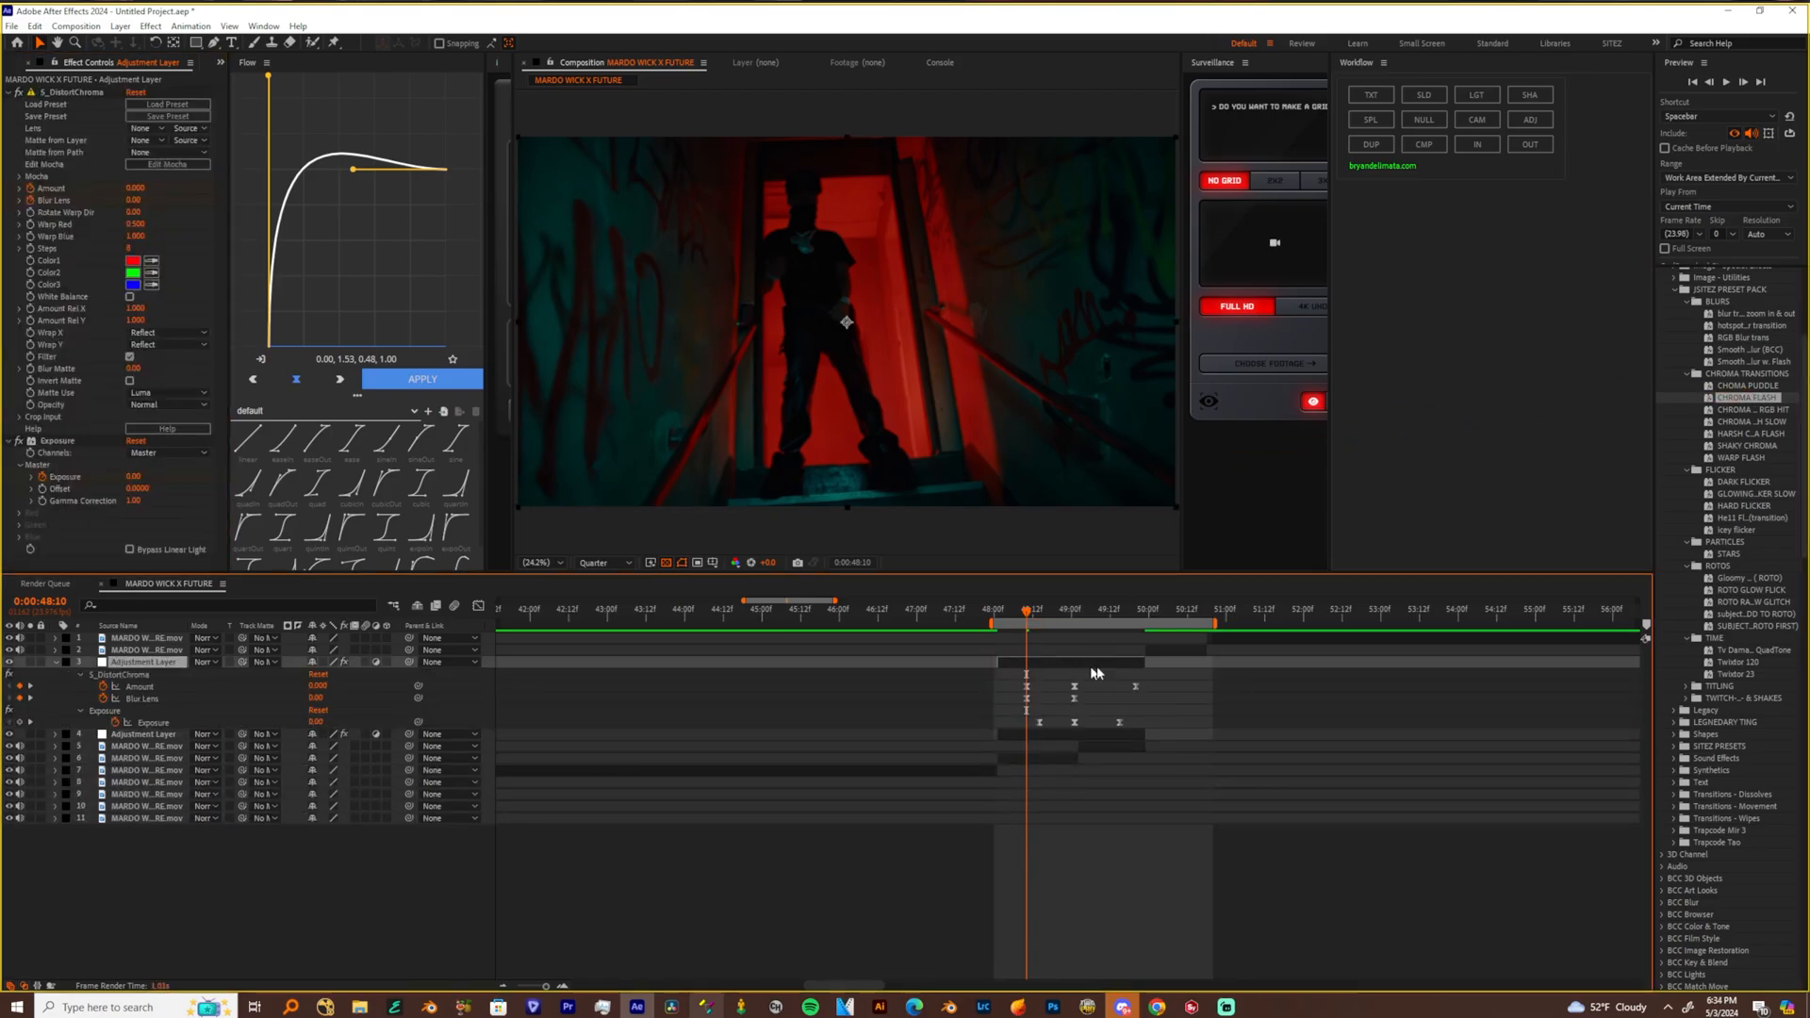
Align the chroma flash's middle keyframes with the cut, pull its closing keyframes earlier, and preview from 0:00:48:07
{"action": "left_click_drag", "start_coordinate": [1159, 684], "coordinate": [992, 726]}
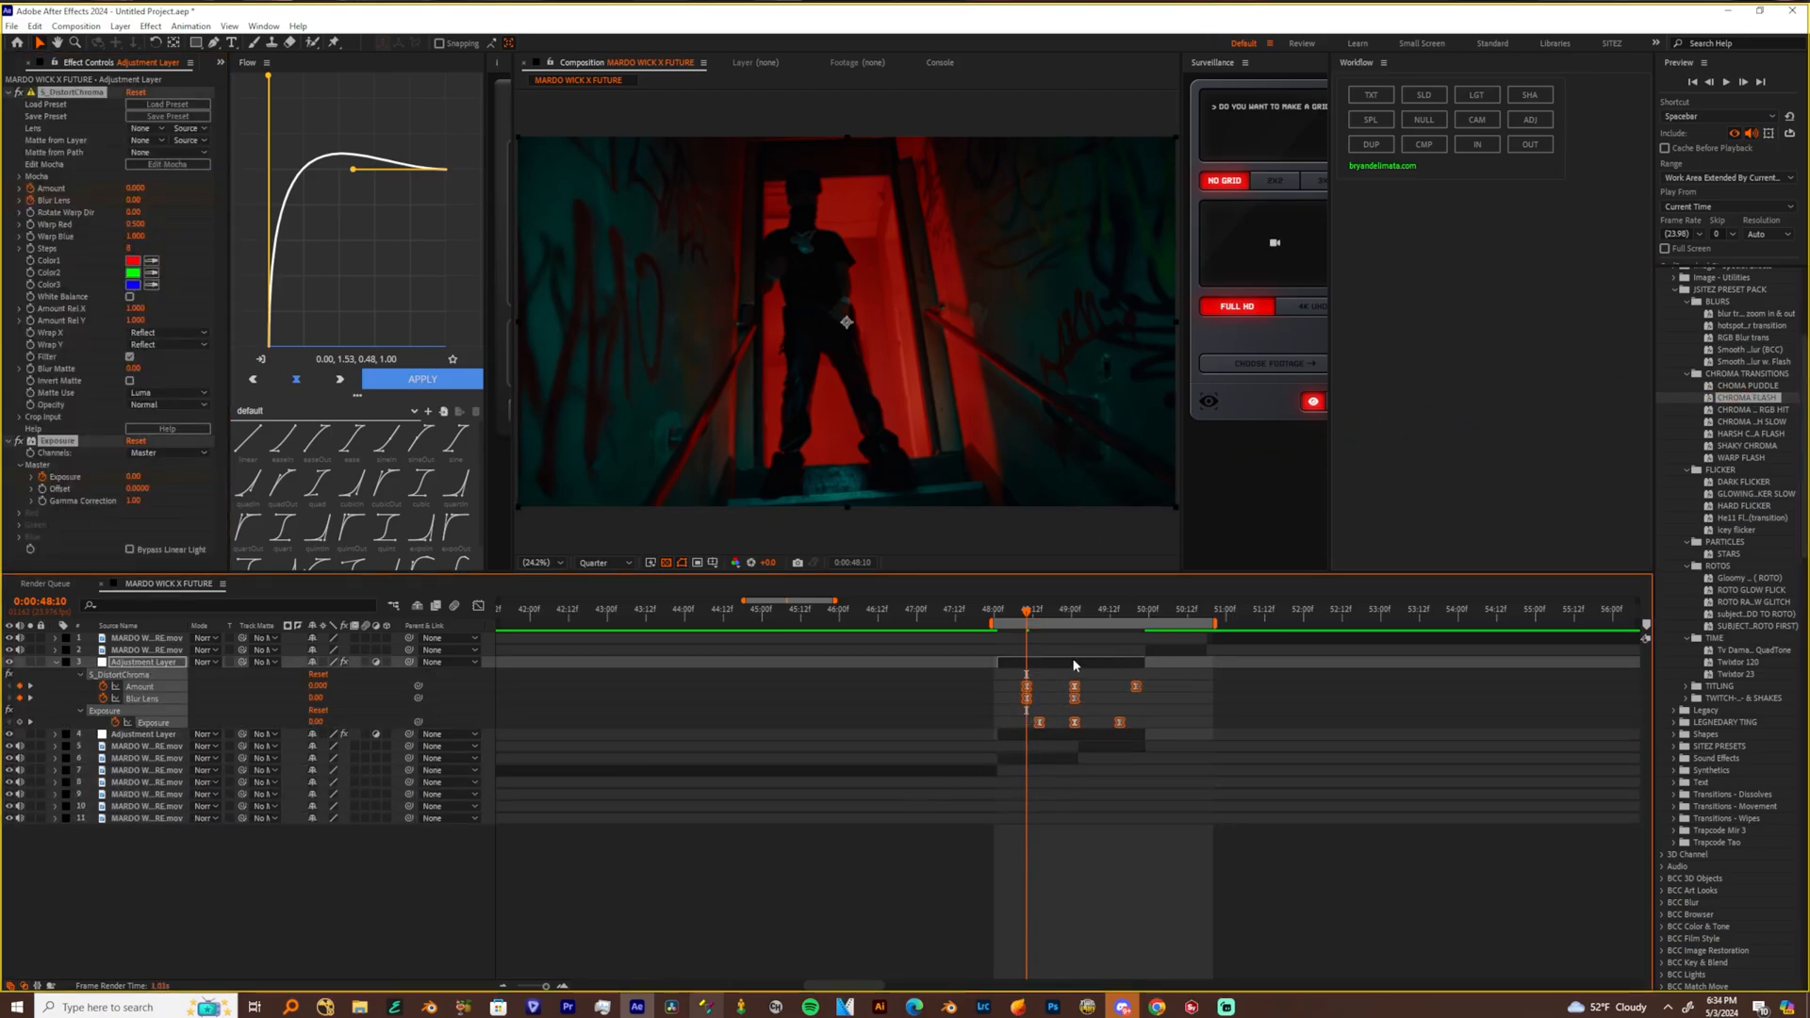
{"action": "left_click_drag", "start_coordinate": [1063, 618], "coordinate": [1080, 618]}
{"action": "left_click_drag", "start_coordinate": [1080, 686], "coordinate": [1121, 691]}
{"action": "left_click_drag", "start_coordinate": [1069, 613], "coordinate": [1017, 618]}
{"action": "key", "text": "space"}
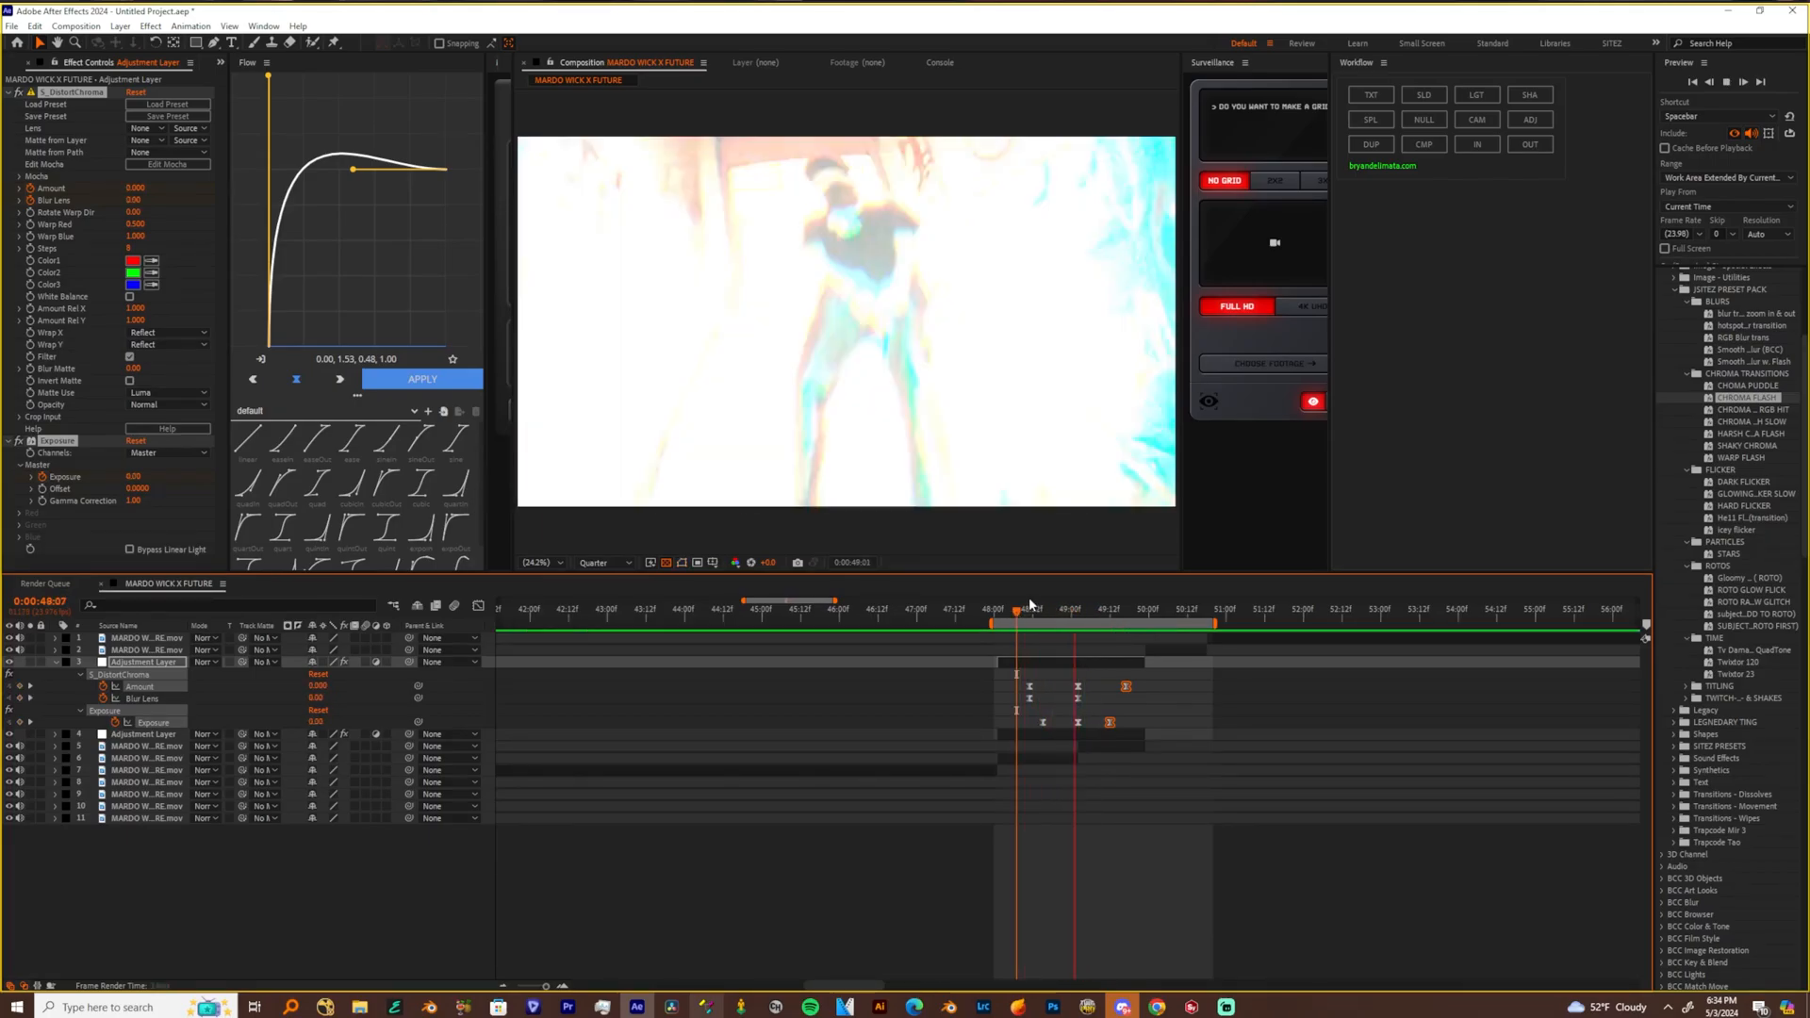
Place the chroma flash adjustment layer over the next cut near 0:00:50:17 and adjust its Exposure at the middle keyframe
{"action": "left_click_drag", "start_coordinate": [1325, 702], "coordinate": [1138, 790]}
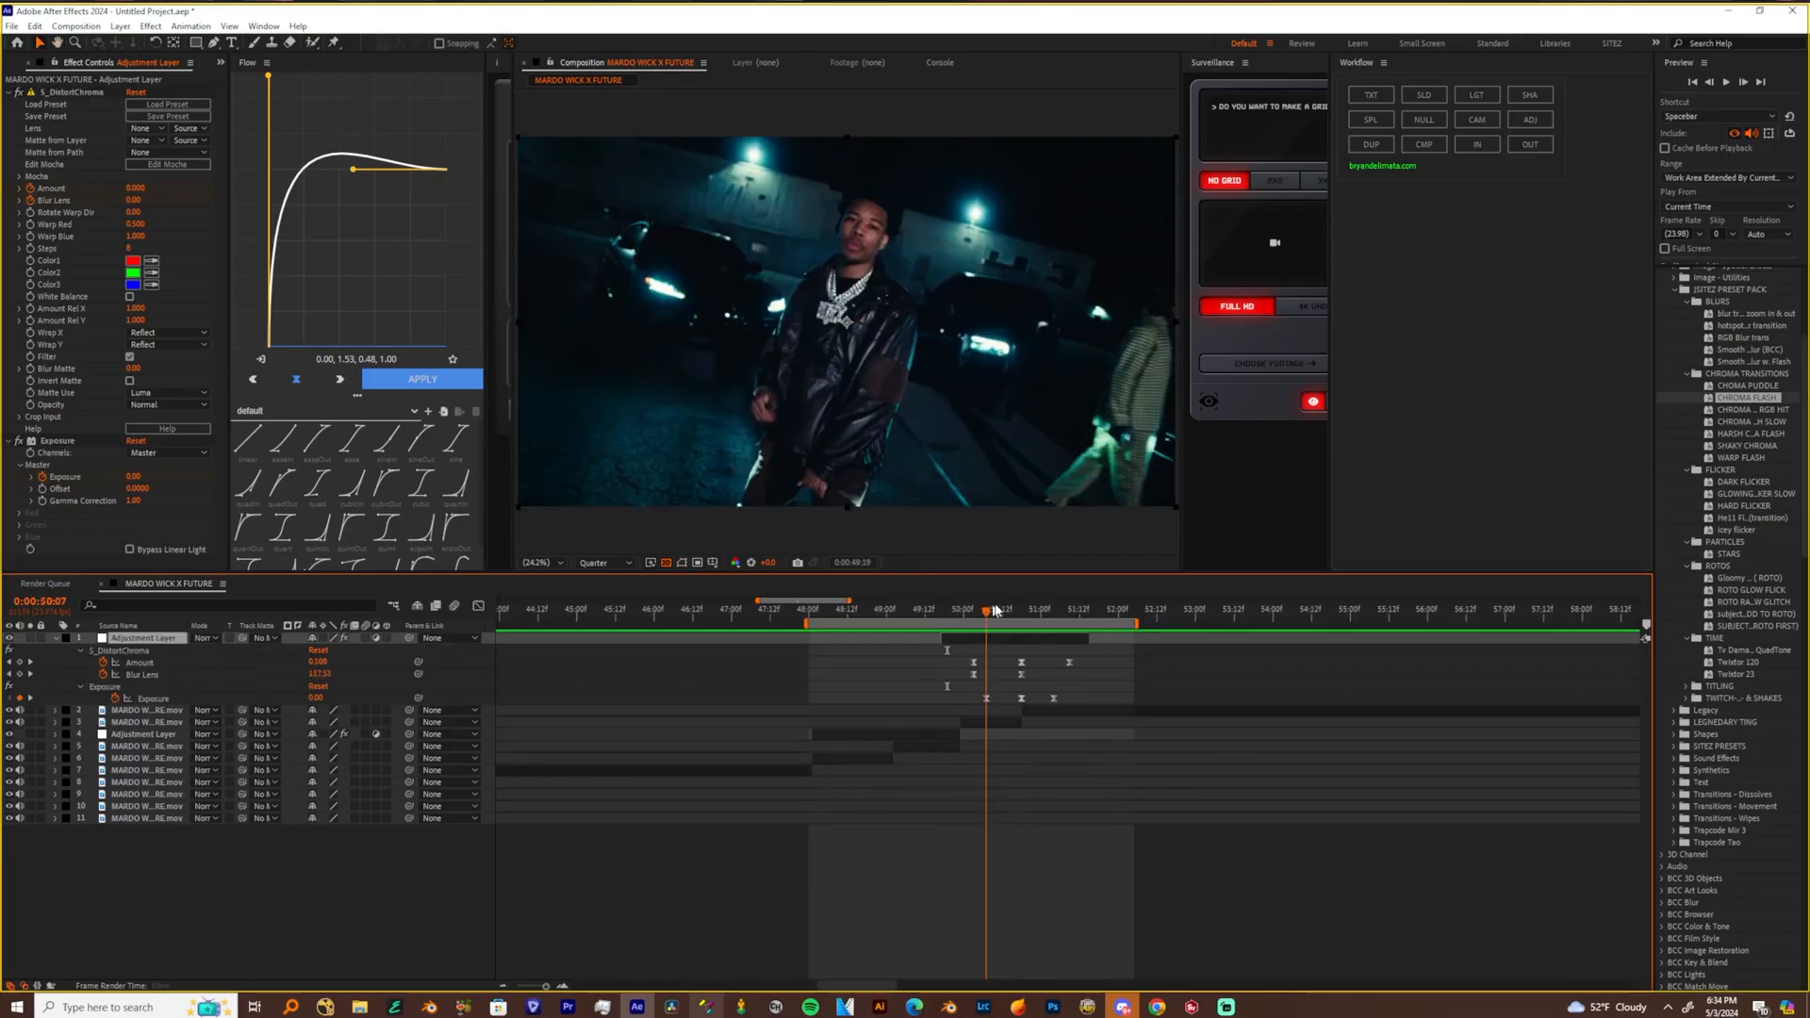
{"action": "left_click", "coordinate": [1021, 611]}
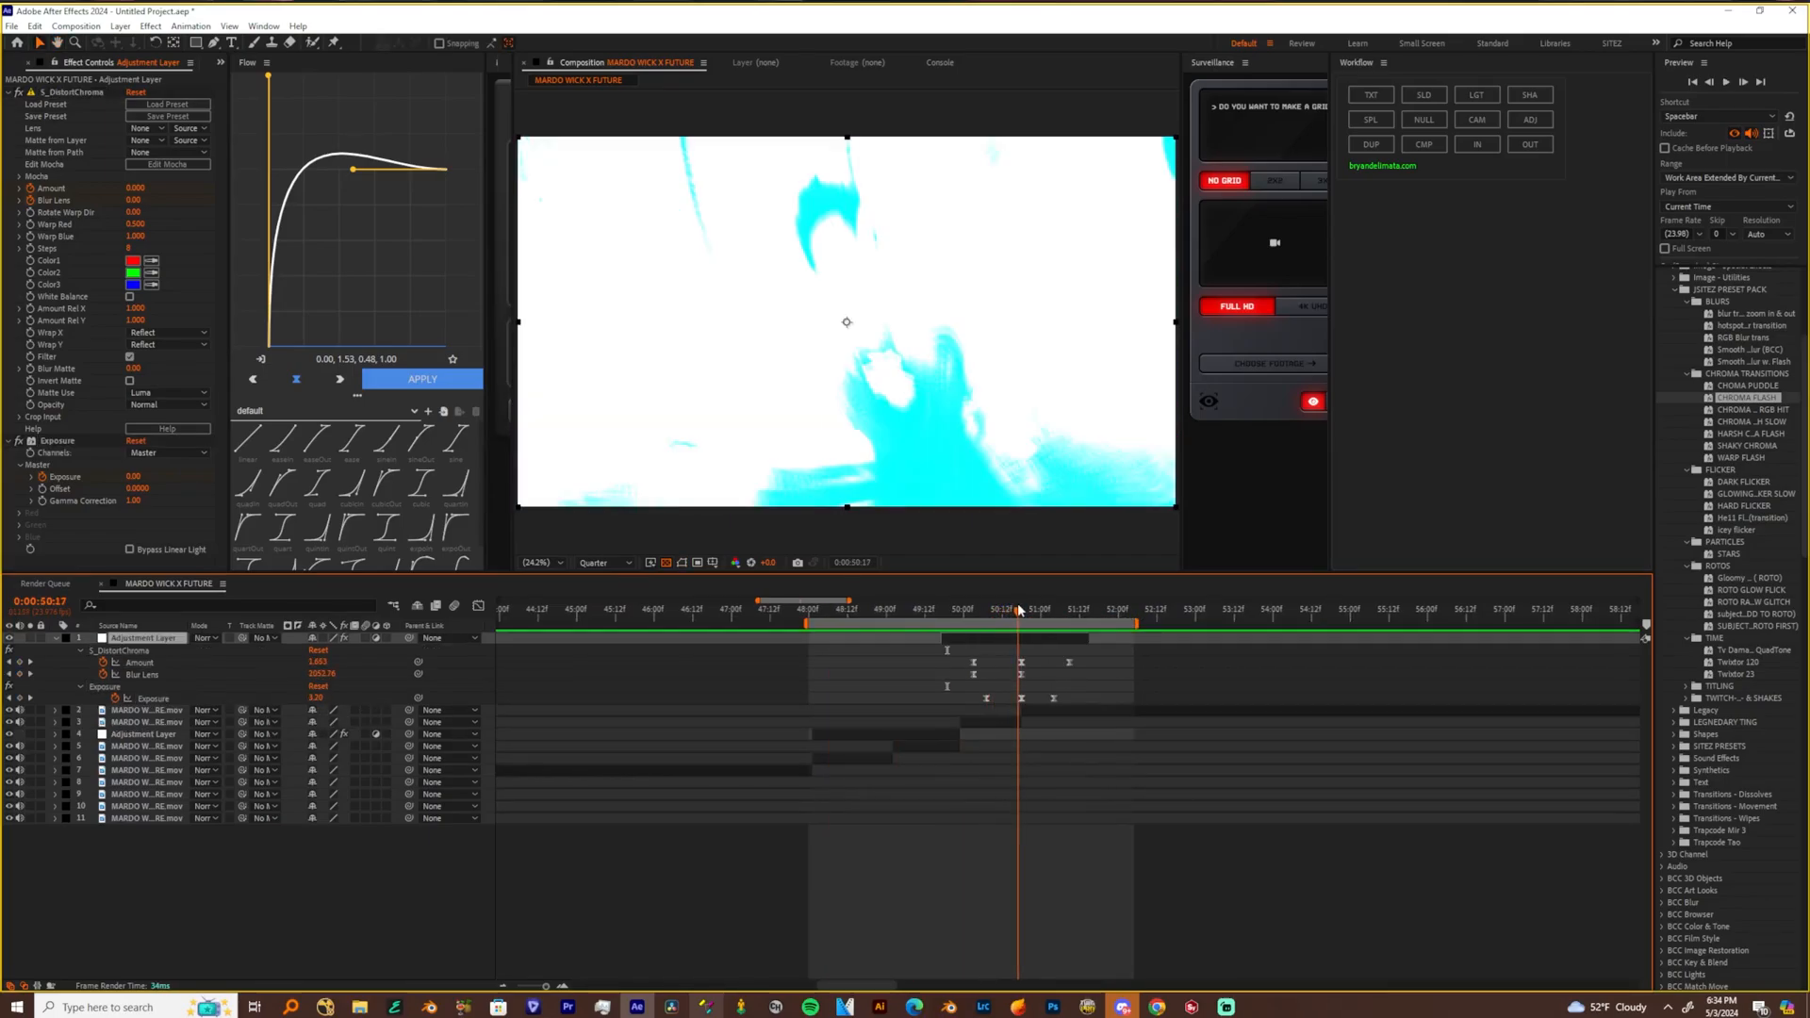
{"action": "left_click_drag", "start_coordinate": [132, 477], "coordinate": [960, 616]}
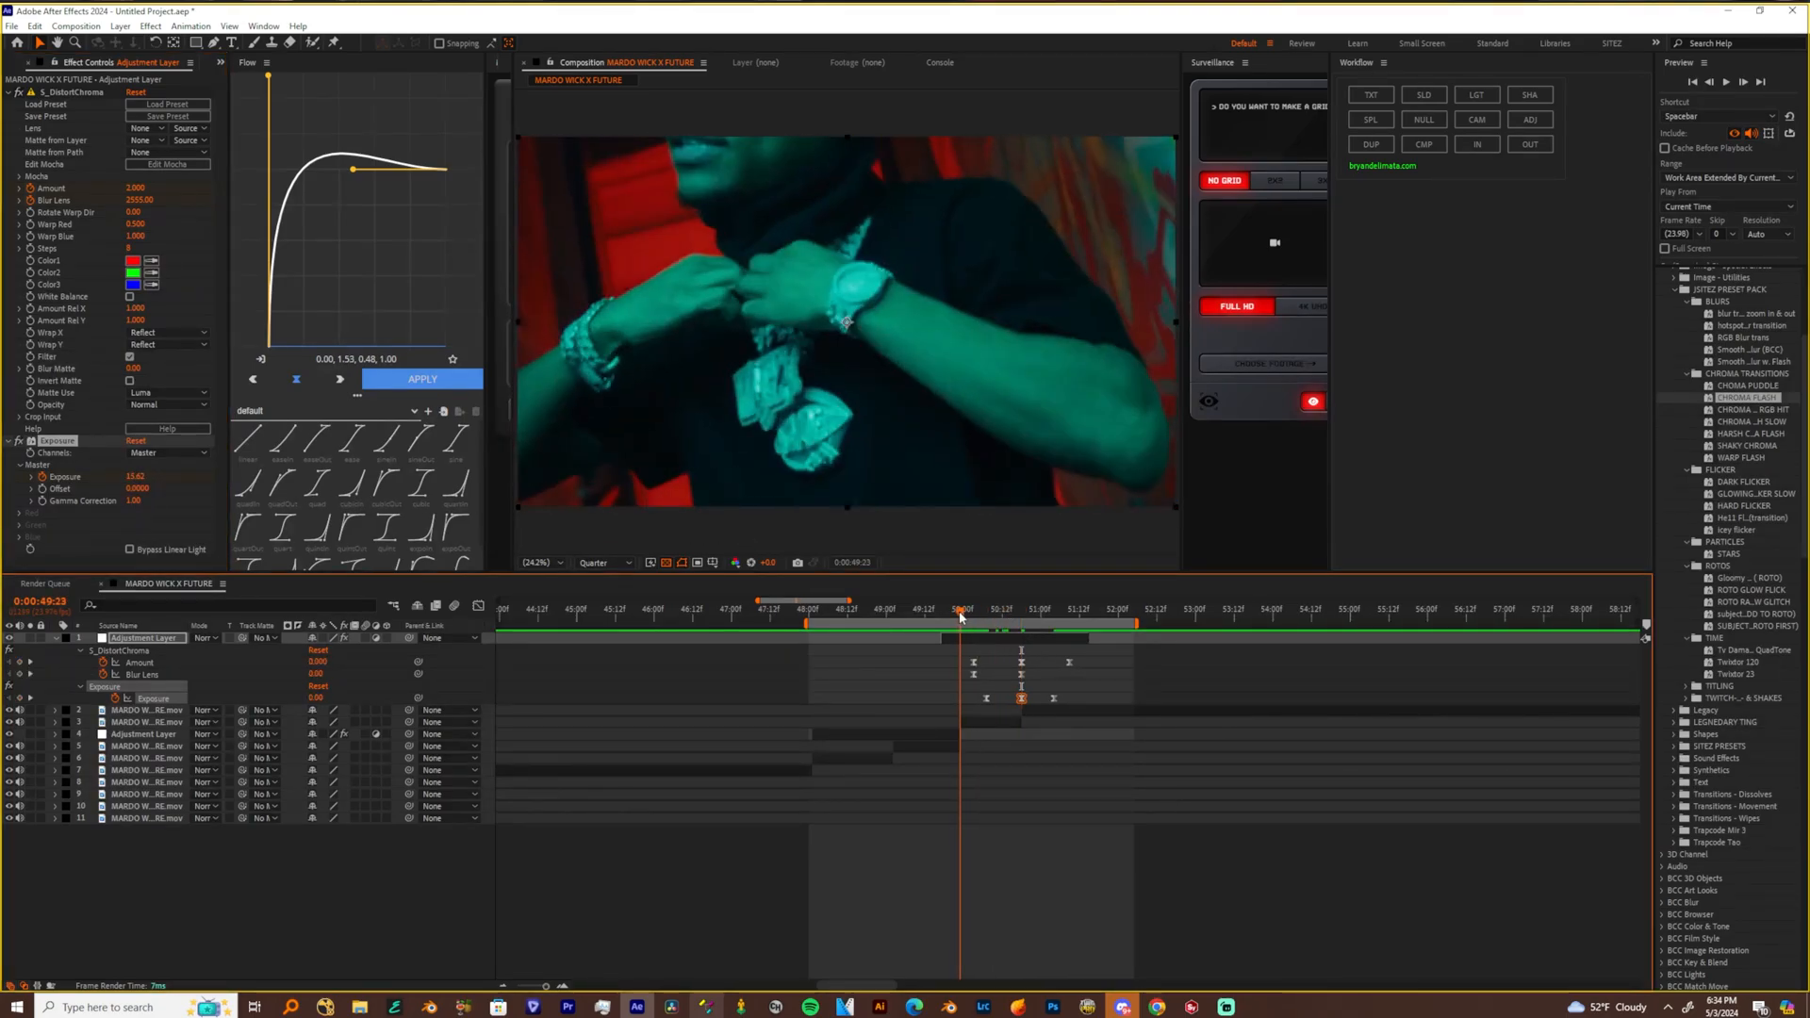
Make the outgoing clip 3D with motion blur, add a camera over it, and keyframe the camera's Point of Interest and Position
{"action": "left_click", "coordinate": [977, 724]}
{"action": "left_click", "coordinate": [386, 722]}
{"action": "left_click", "coordinate": [366, 722]}
{"action": "left_click", "coordinate": [1477, 120]}
{"action": "left_click", "coordinate": [56, 722]}
{"action": "left_click", "coordinate": [68, 734]}
{"action": "left_click_drag", "start_coordinate": [91, 746], "coordinate": [90, 758]}
Push the camera in at 0:00:50:16, ease its keyframes with a curve accelerating into the cut, and align the closing keyframes with the cut
{"action": "left_click_drag", "start_coordinate": [961, 612], "coordinate": [1015, 613]}
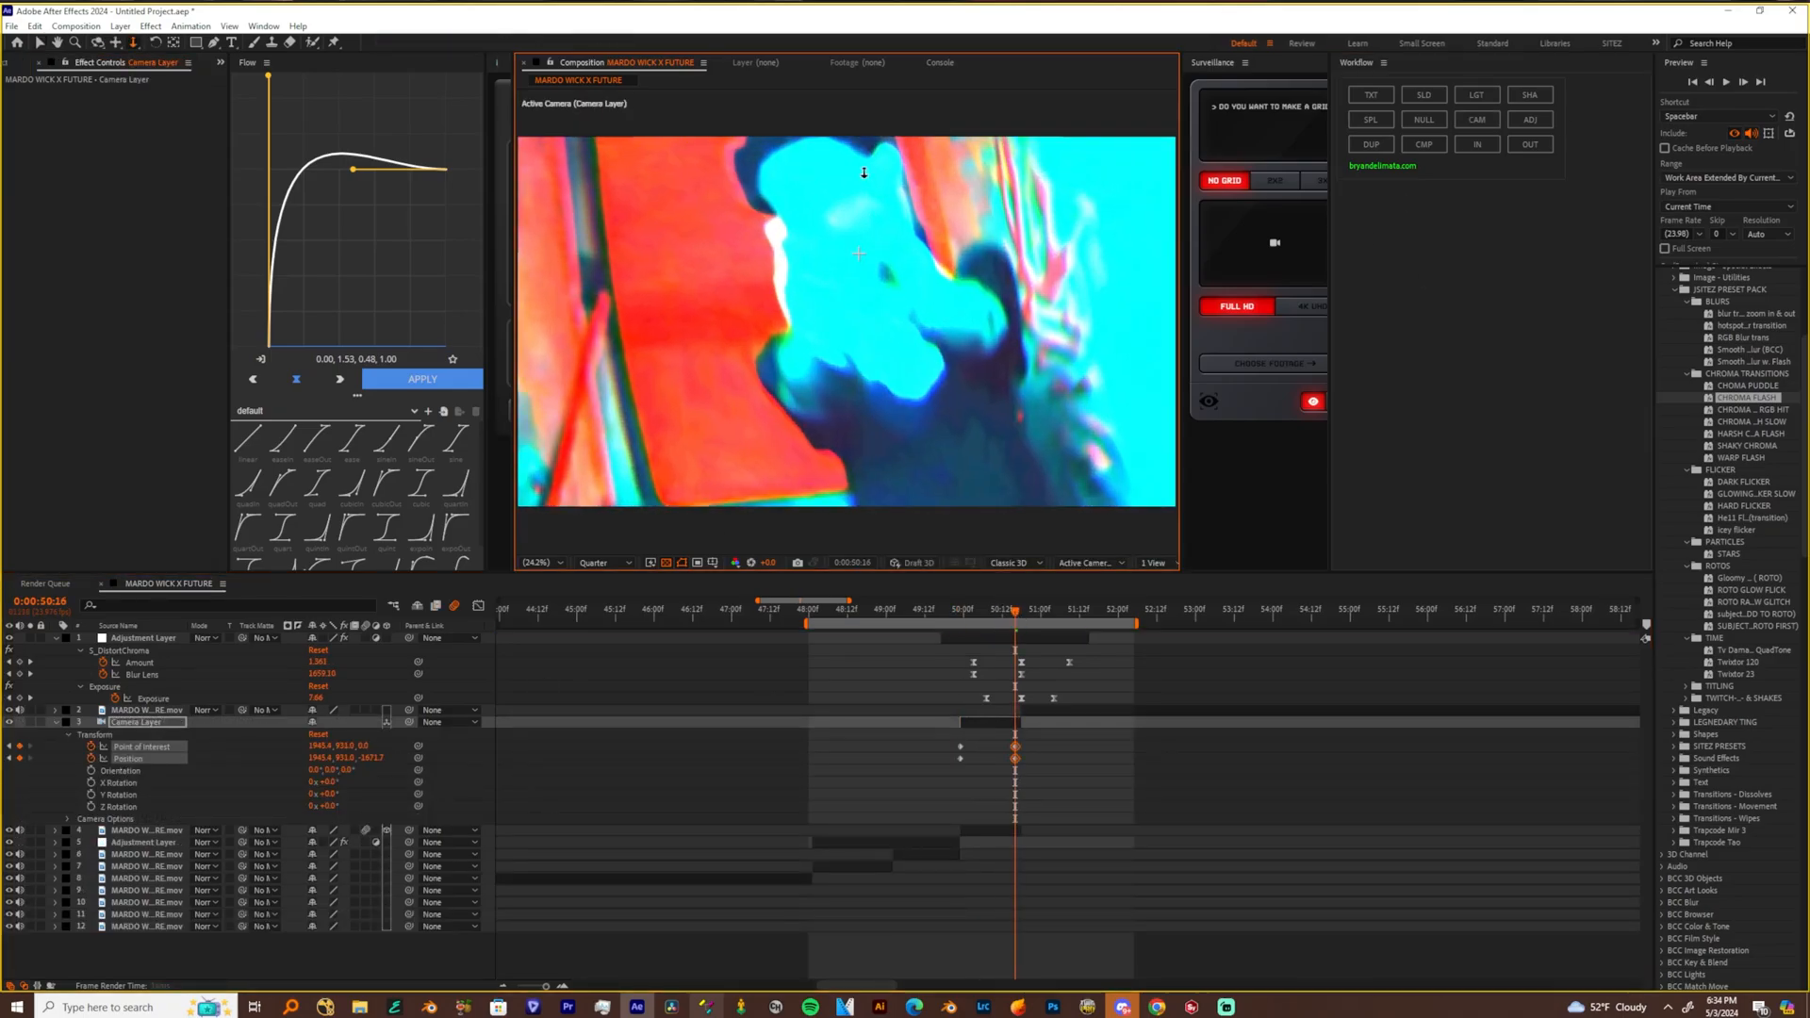
{"action": "left_click_drag", "start_coordinate": [1036, 812], "coordinate": [946, 741]}
{"action": "key", "text": "F9"}
{"action": "key", "text": "shift+F3"}
{"action": "left_click_drag", "start_coordinate": [979, 933], "coordinate": [1018, 932]}
{"action": "key", "text": "shift+F3"}
{"action": "left_click_drag", "start_coordinate": [1016, 746], "coordinate": [1022, 746]}
{"action": "left_click", "coordinate": [945, 611]}
{"action": "key", "text": "space"}
Split the incoming night street clip shortly after the cut, make its first part 3D, and add a camera over it
{"action": "left_click", "coordinate": [1075, 611]}
{"action": "left_click", "coordinate": [1102, 712]}
{"action": "key", "text": "ctrl+shift+d"}
{"action": "left_click", "coordinate": [387, 722]}
{"action": "left_click", "coordinate": [1477, 120]}
Keyframe the new camera's Point of Interest and Position from a shifted close framing at the clip's start to the reset default near its end
{"action": "key", "text": "i"}
{"action": "left_click", "coordinate": [56, 722]}
{"action": "left_click_drag", "start_coordinate": [90, 747], "coordinate": [91, 758]}
{"action": "left_click_drag", "start_coordinate": [710, 377], "coordinate": [933, 499]}
{"action": "left_click", "coordinate": [1071, 611]}
{"action": "left_click", "coordinate": [318, 735]}
Ease the second camera's keyframes with a speed curve that starts fast and slows down, and preview from 0:00:49:21
{"action": "left_click_drag", "start_coordinate": [994, 788], "coordinate": [1086, 740]}
{"action": "key", "text": "F9"}
{"action": "key", "text": "shift+F3"}
{"action": "left_click_drag", "start_coordinate": [1053, 934], "coordinate": [1025, 933]}
{"action": "left_click_drag", "start_coordinate": [1018, 610], "coordinate": [956, 598]}
{"action": "key", "text": "space"}
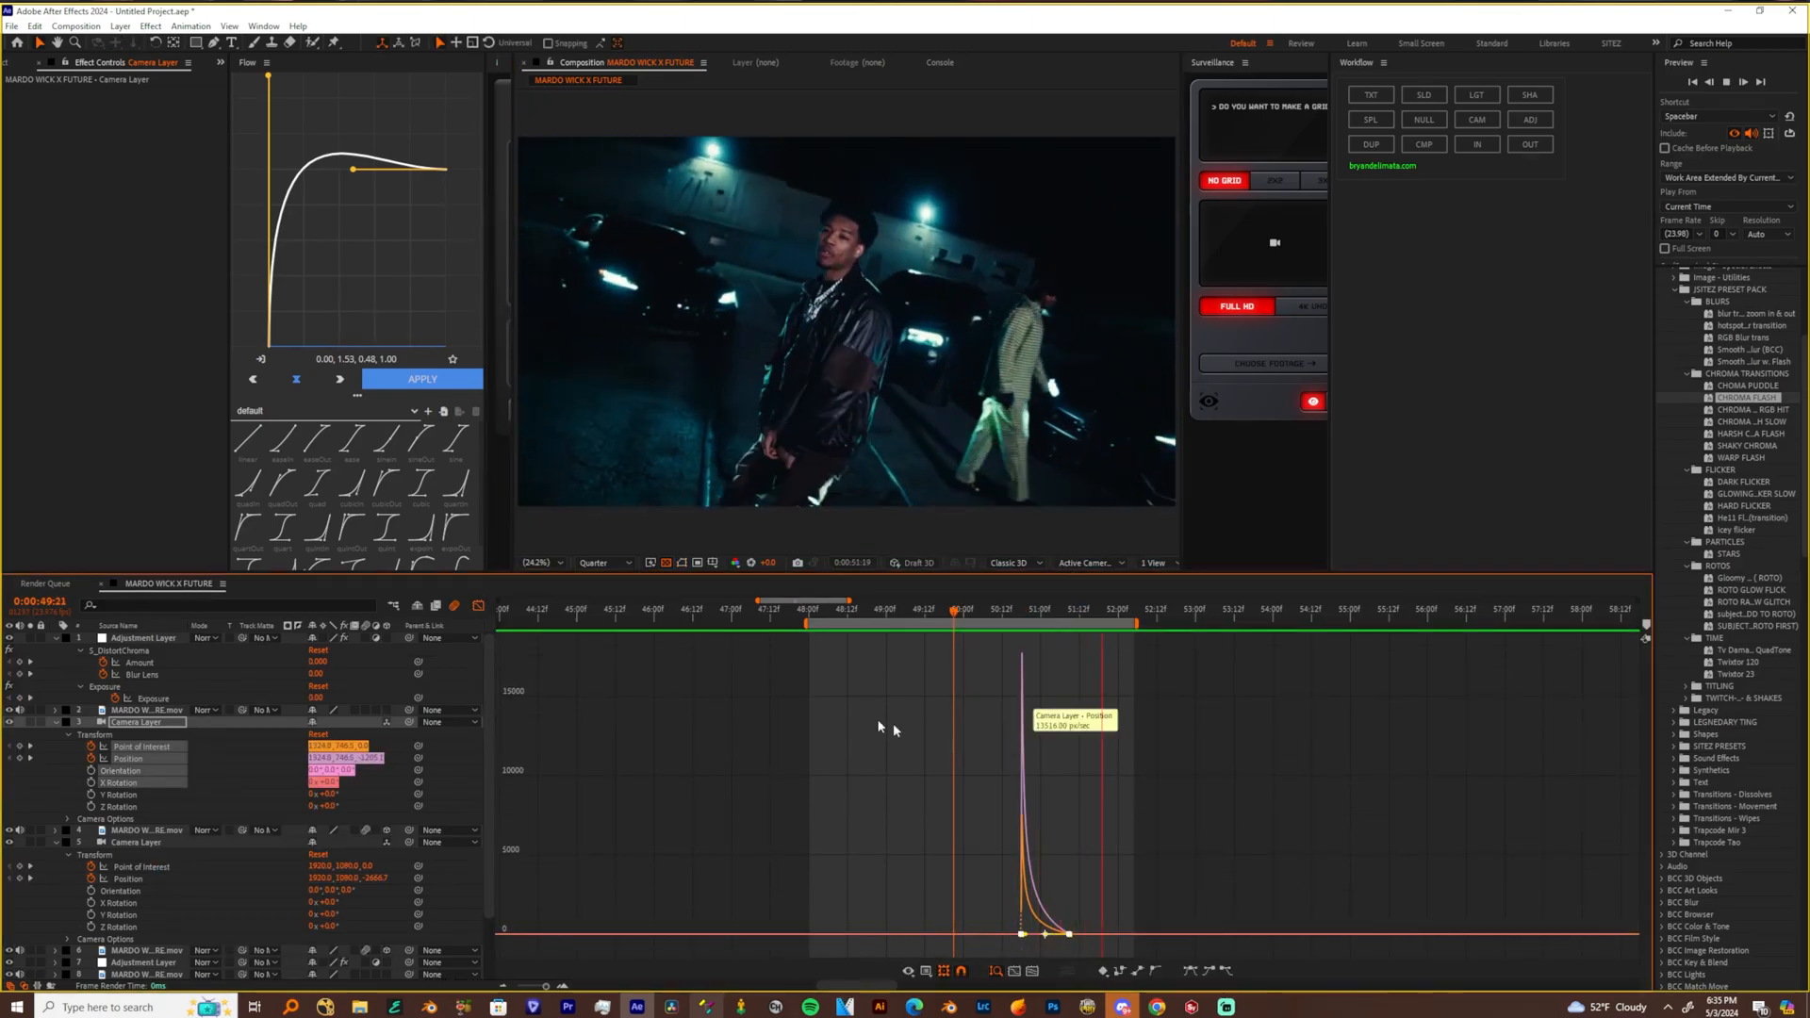
Move the second camera's closing keyframes later and extend the work area's start back to about 0:00:44:12
{"action": "key", "text": "shift+F3"}
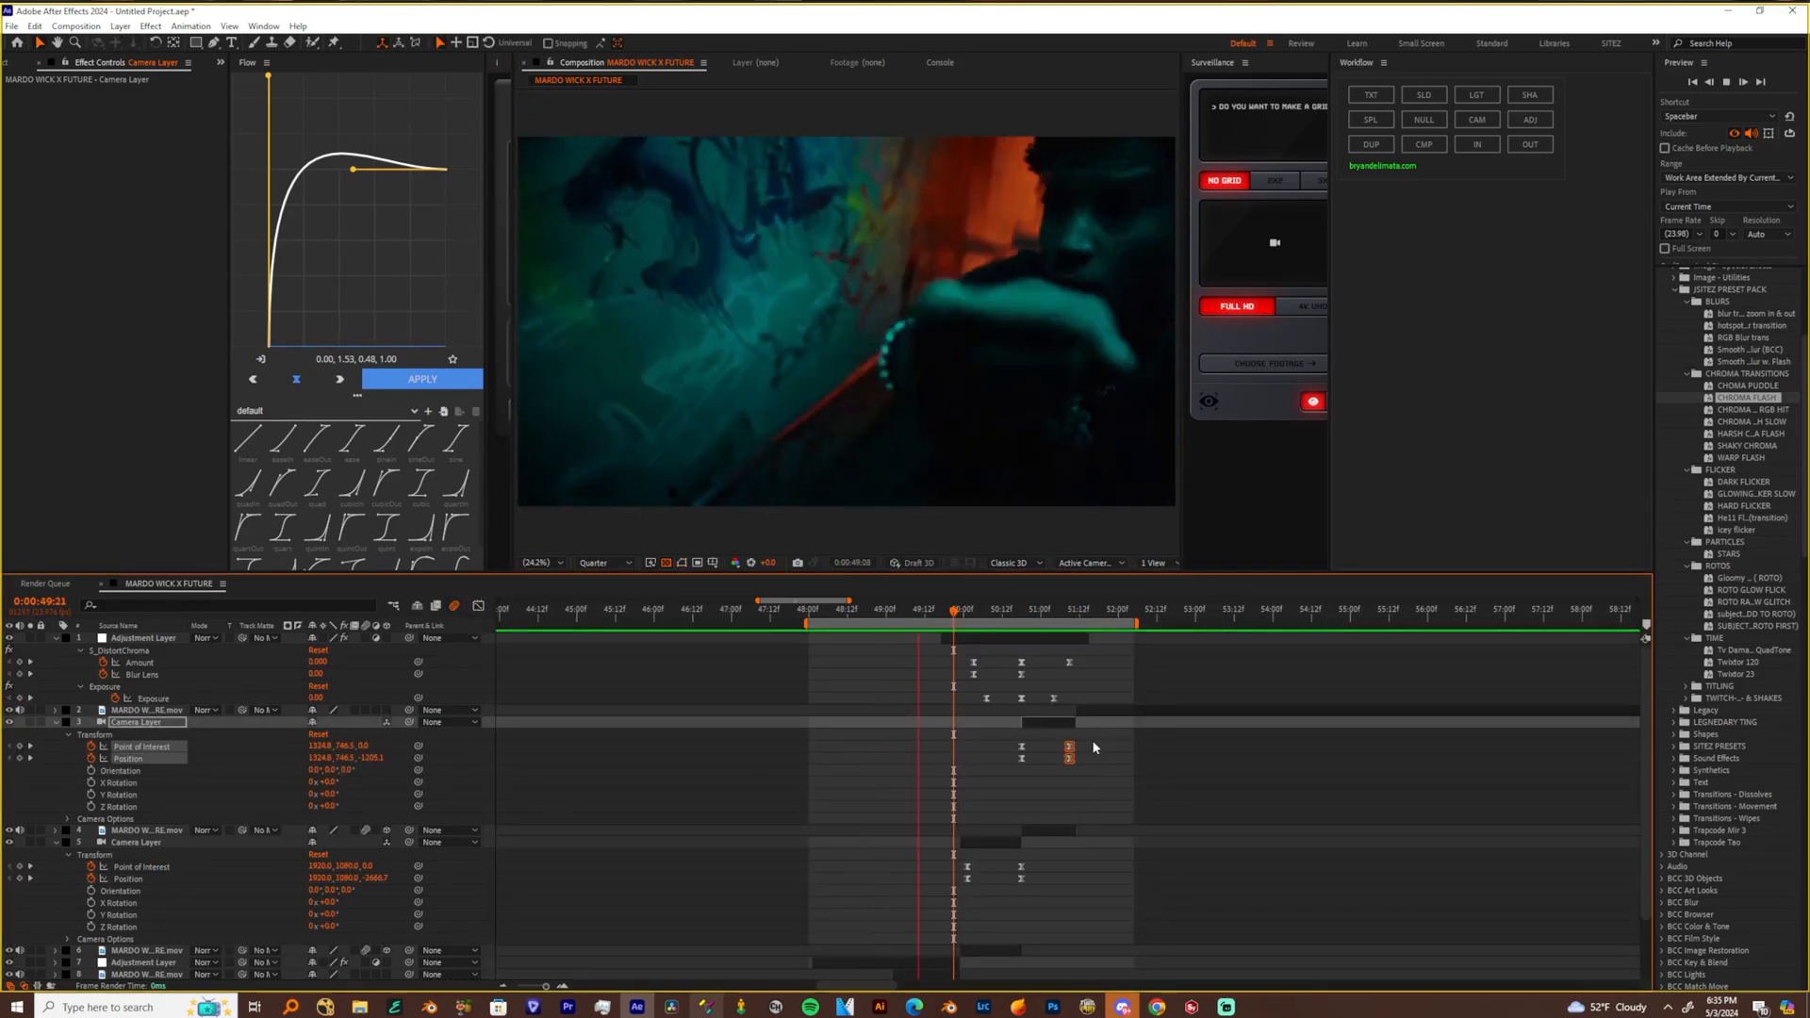
{"action": "left_click_drag", "start_coordinate": [1069, 756], "coordinate": [1099, 757]}
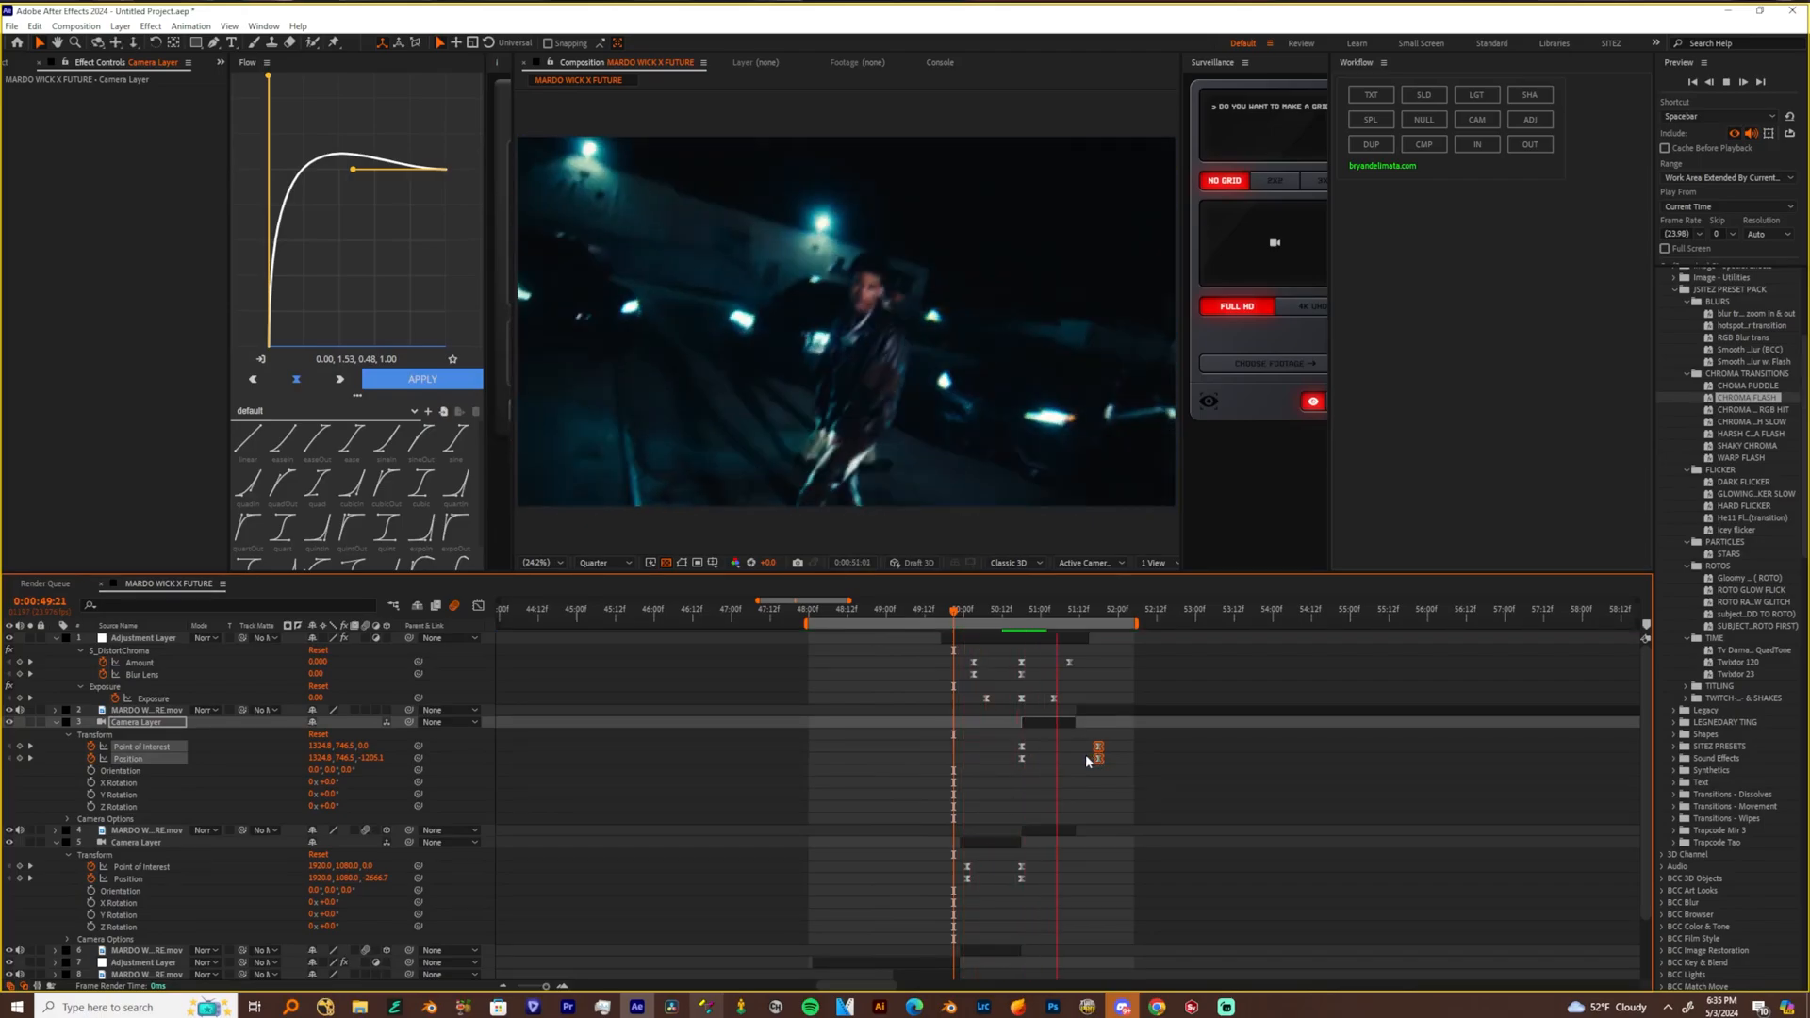
{"action": "left_click", "coordinate": [1051, 615]}
{"action": "left_click_drag", "start_coordinate": [1051, 617], "coordinate": [882, 665]}
{"action": "scroll", "coordinate": [959, 746], "scroll_direction": "down", "scroll_amount": 2}
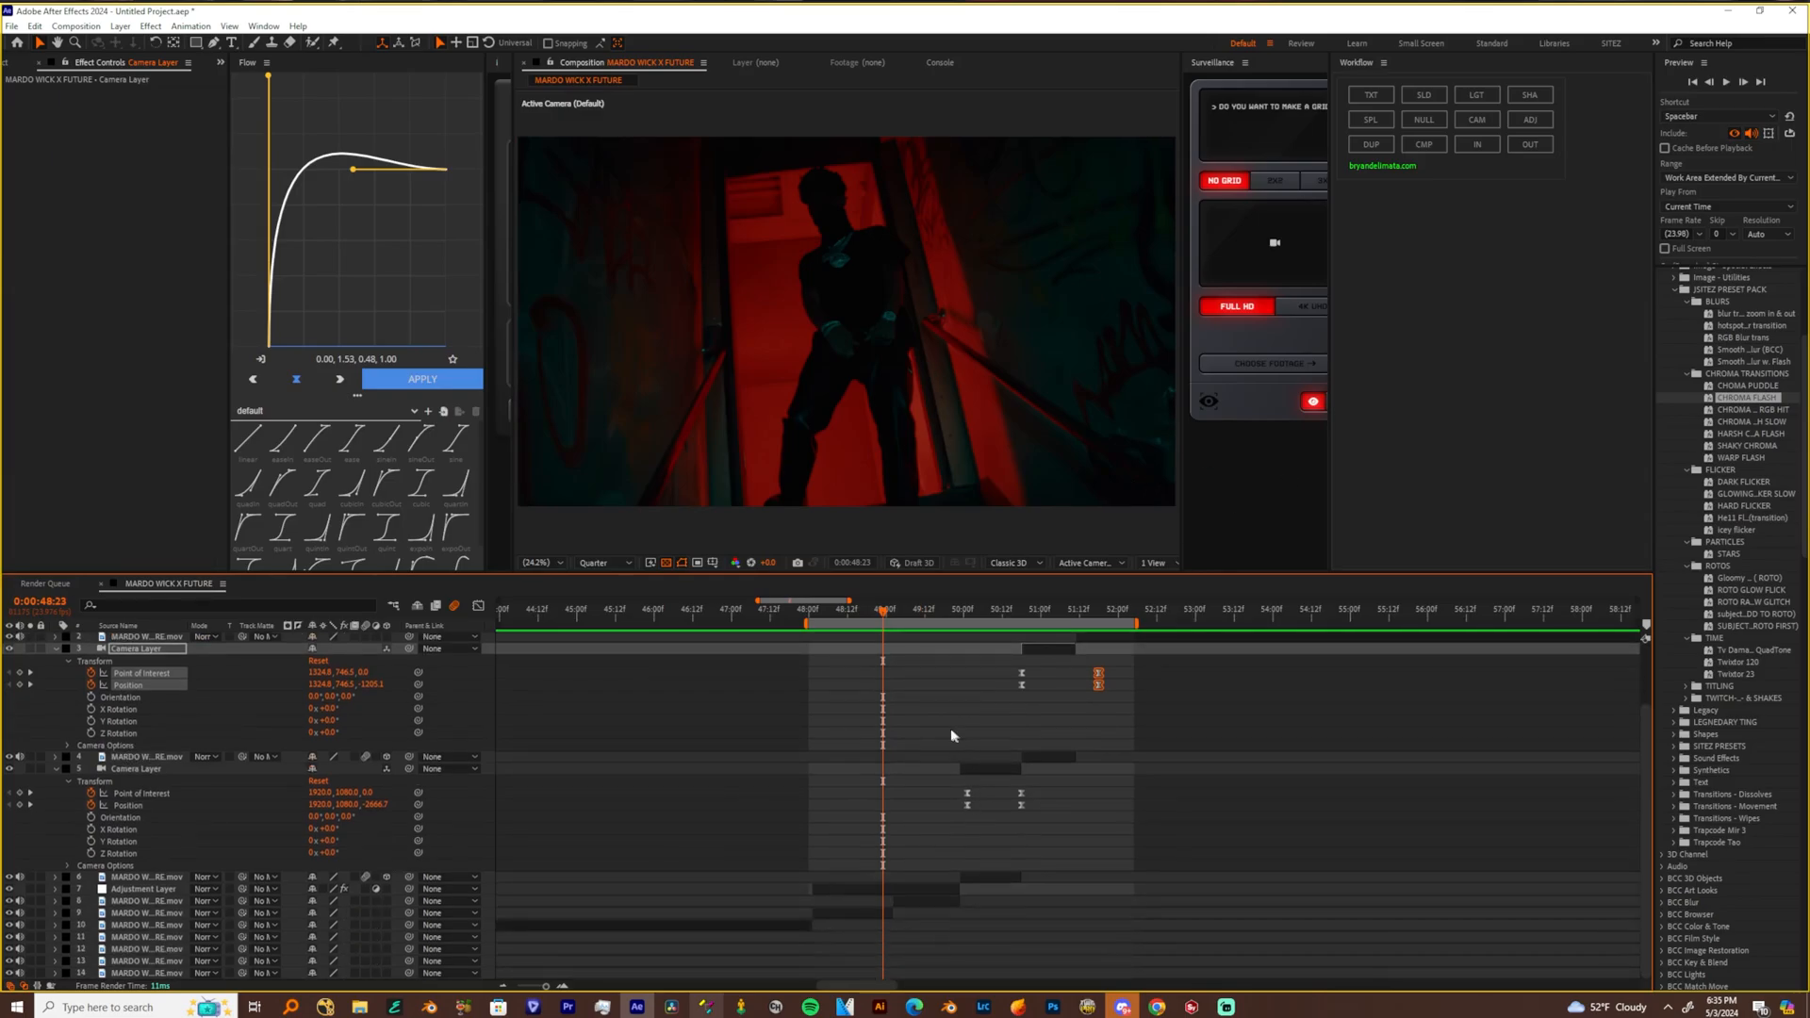
{"action": "left_click_drag", "start_coordinate": [649, 626], "coordinate": [537, 626]}
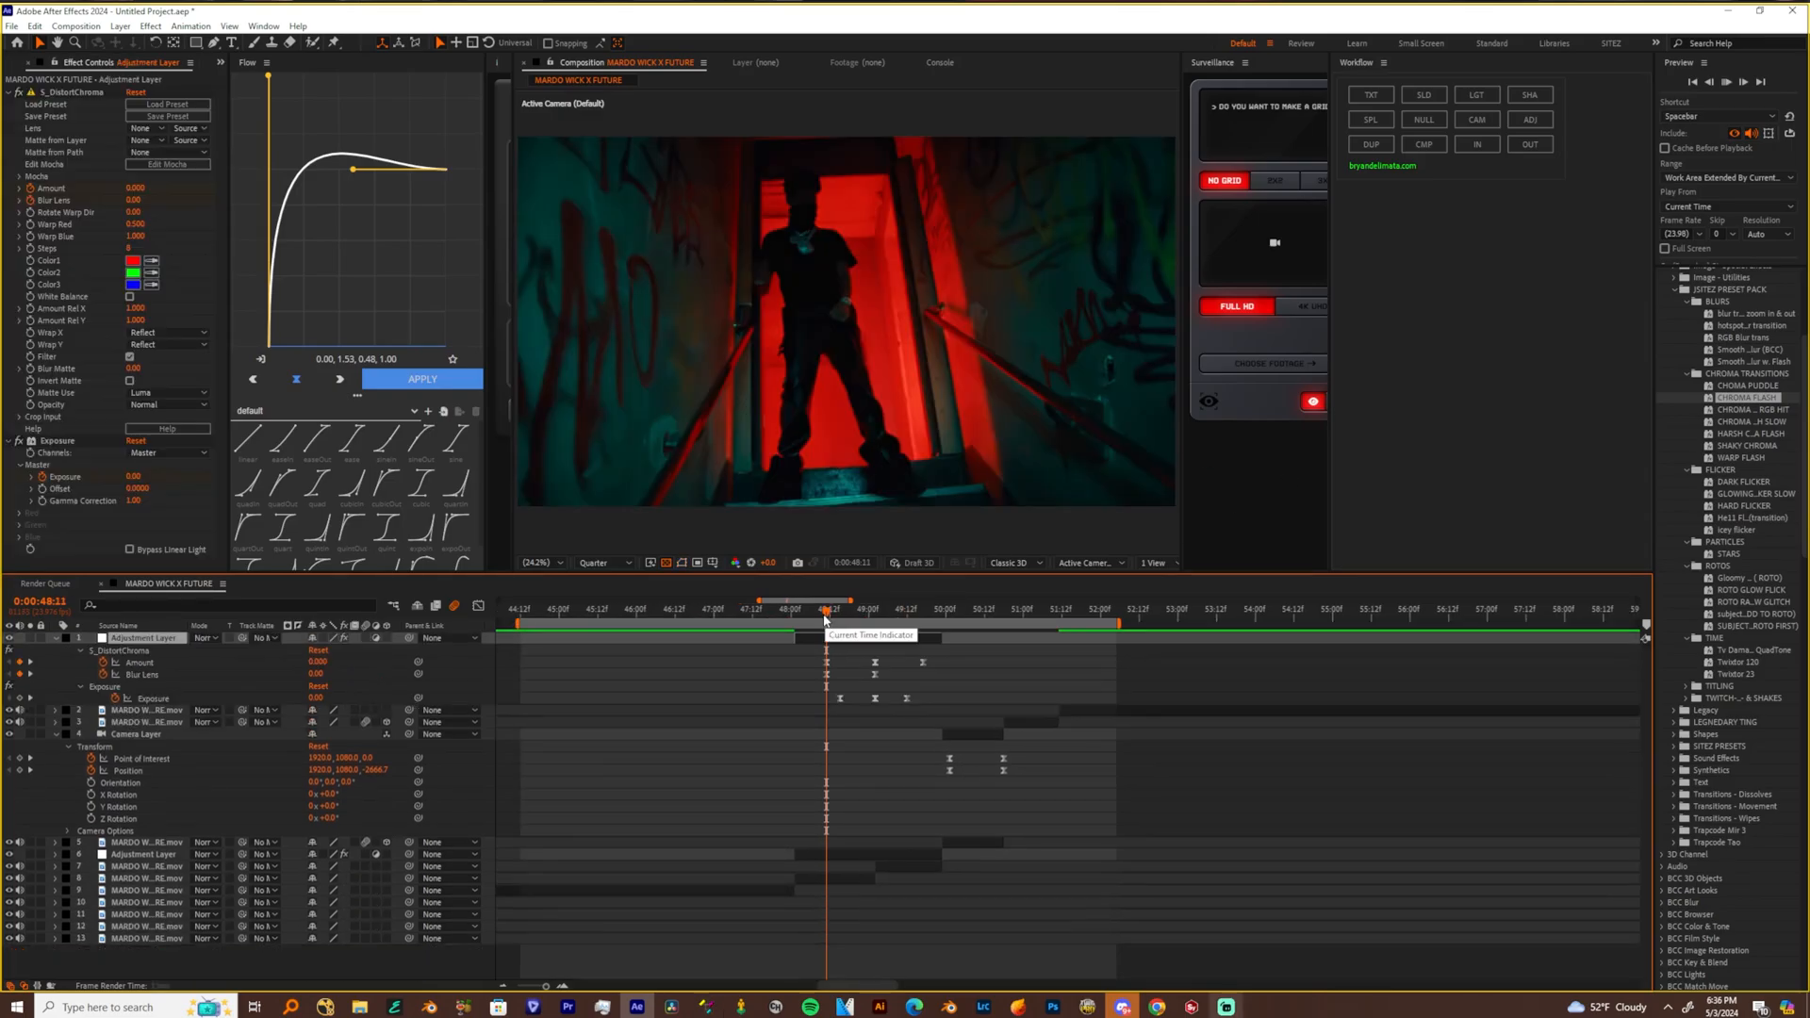
Preview the chroma flash transition over the doorway cut from 0:00:48:08
{"action": "key", "text": "space"}
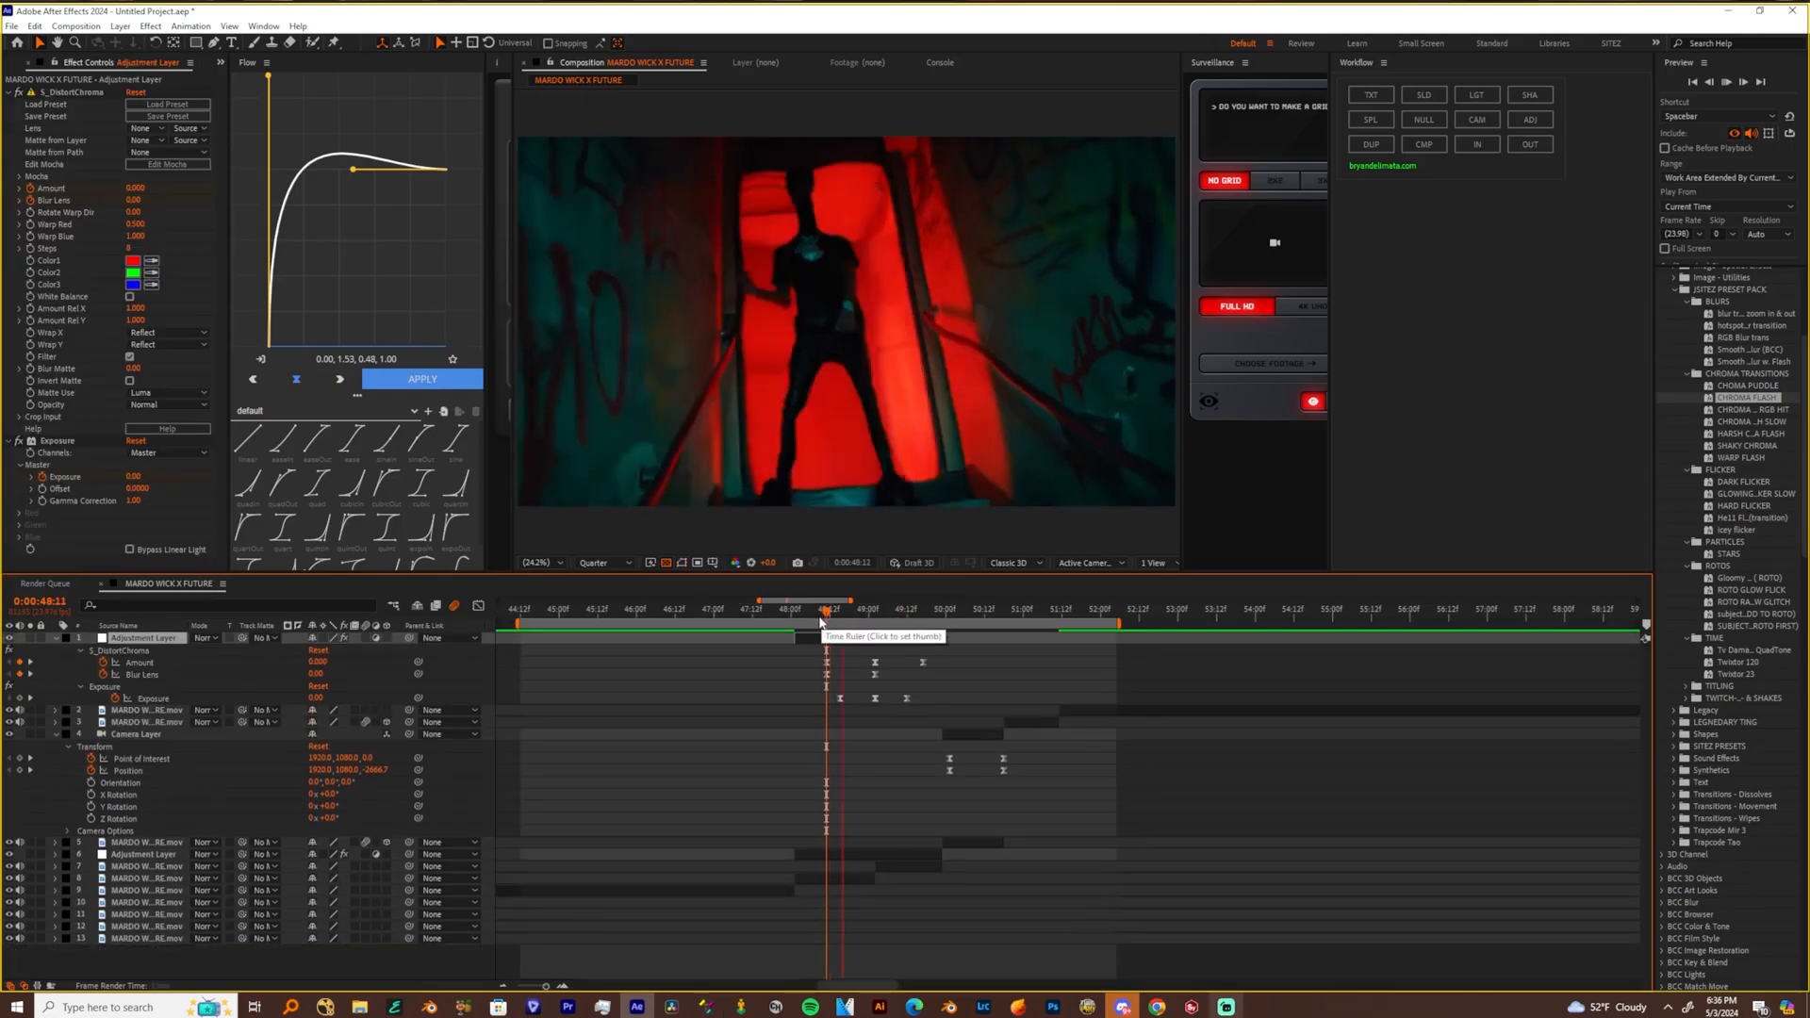
{"action": "left_click", "coordinate": [819, 622]}
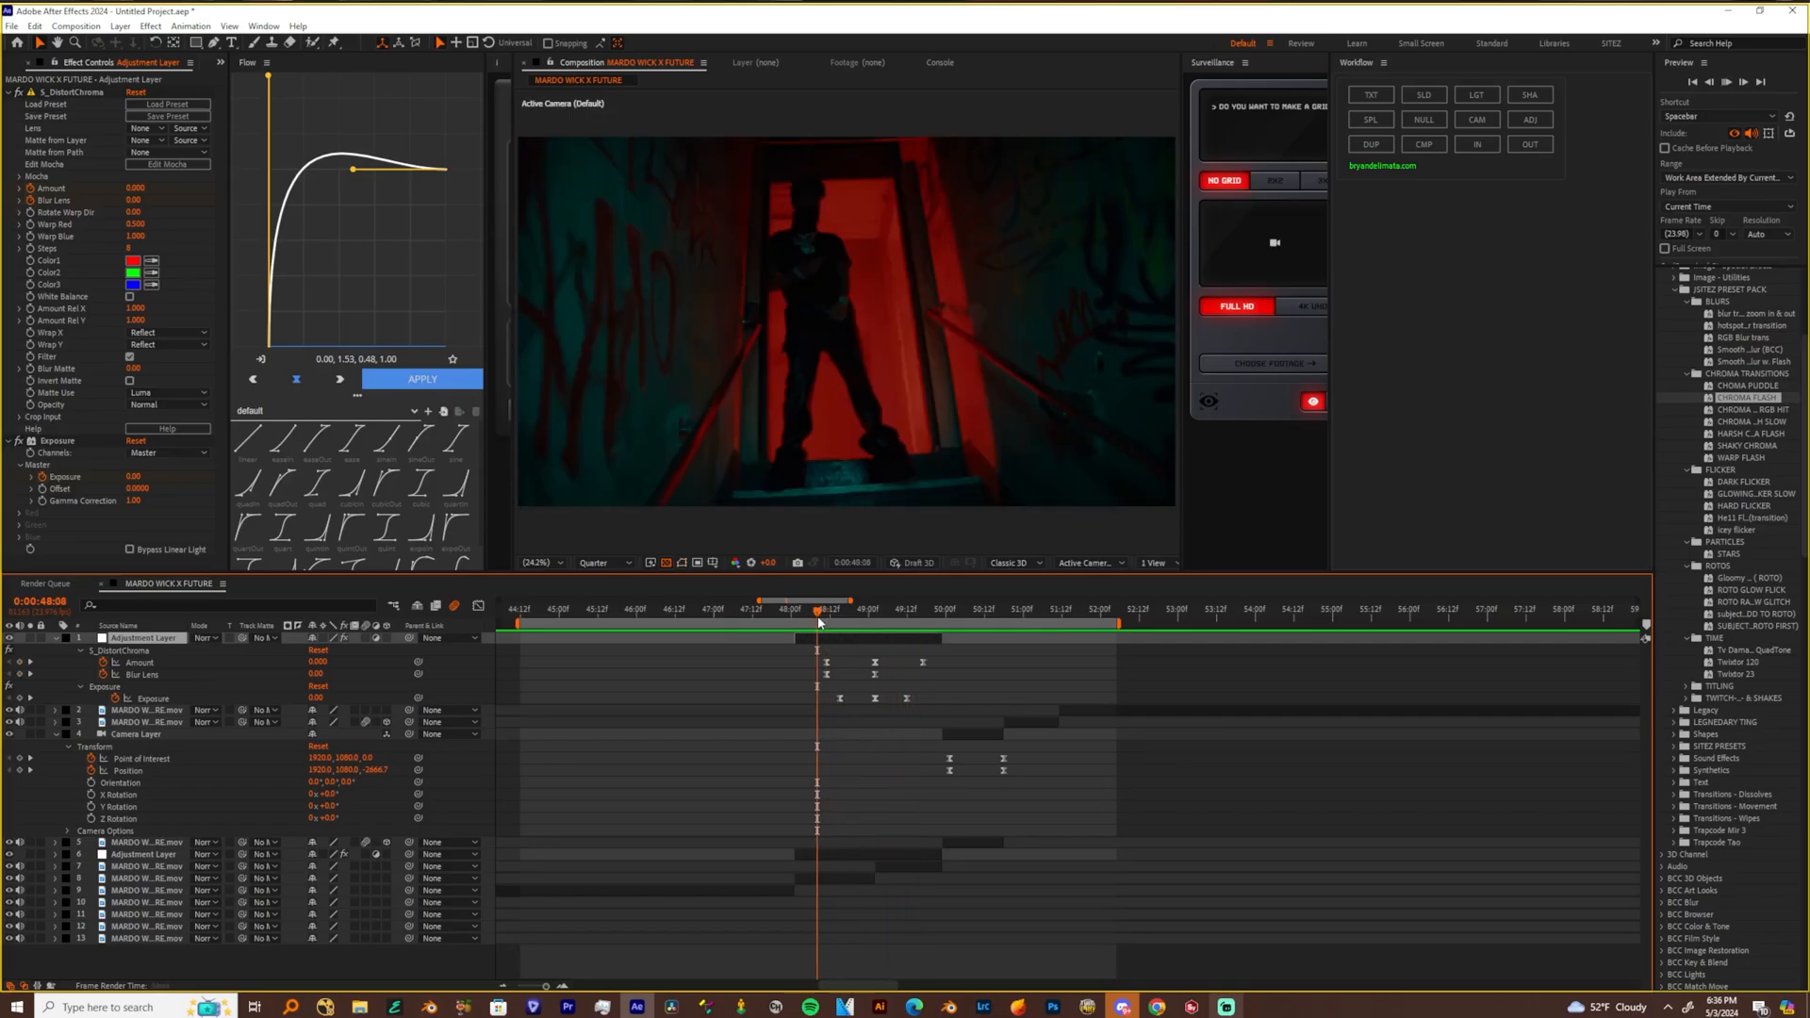
{"action": "key", "text": "space"}
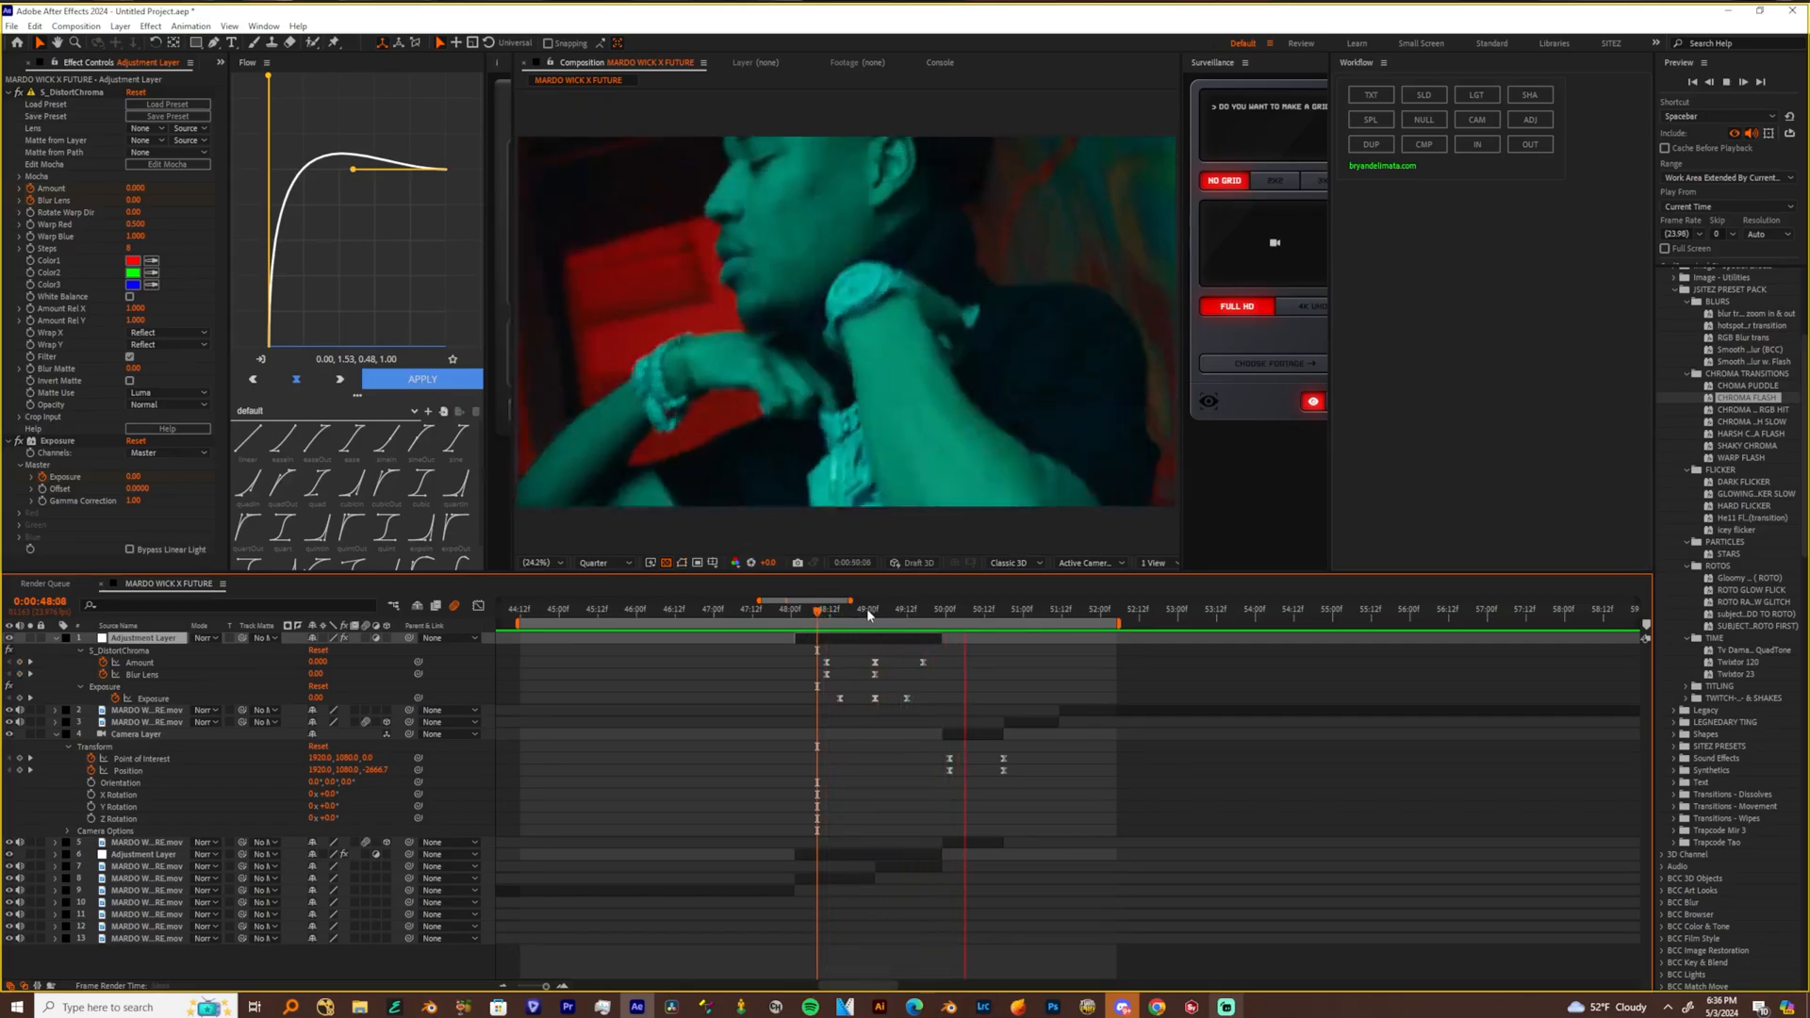
{"action": "left_click", "coordinate": [874, 615]}
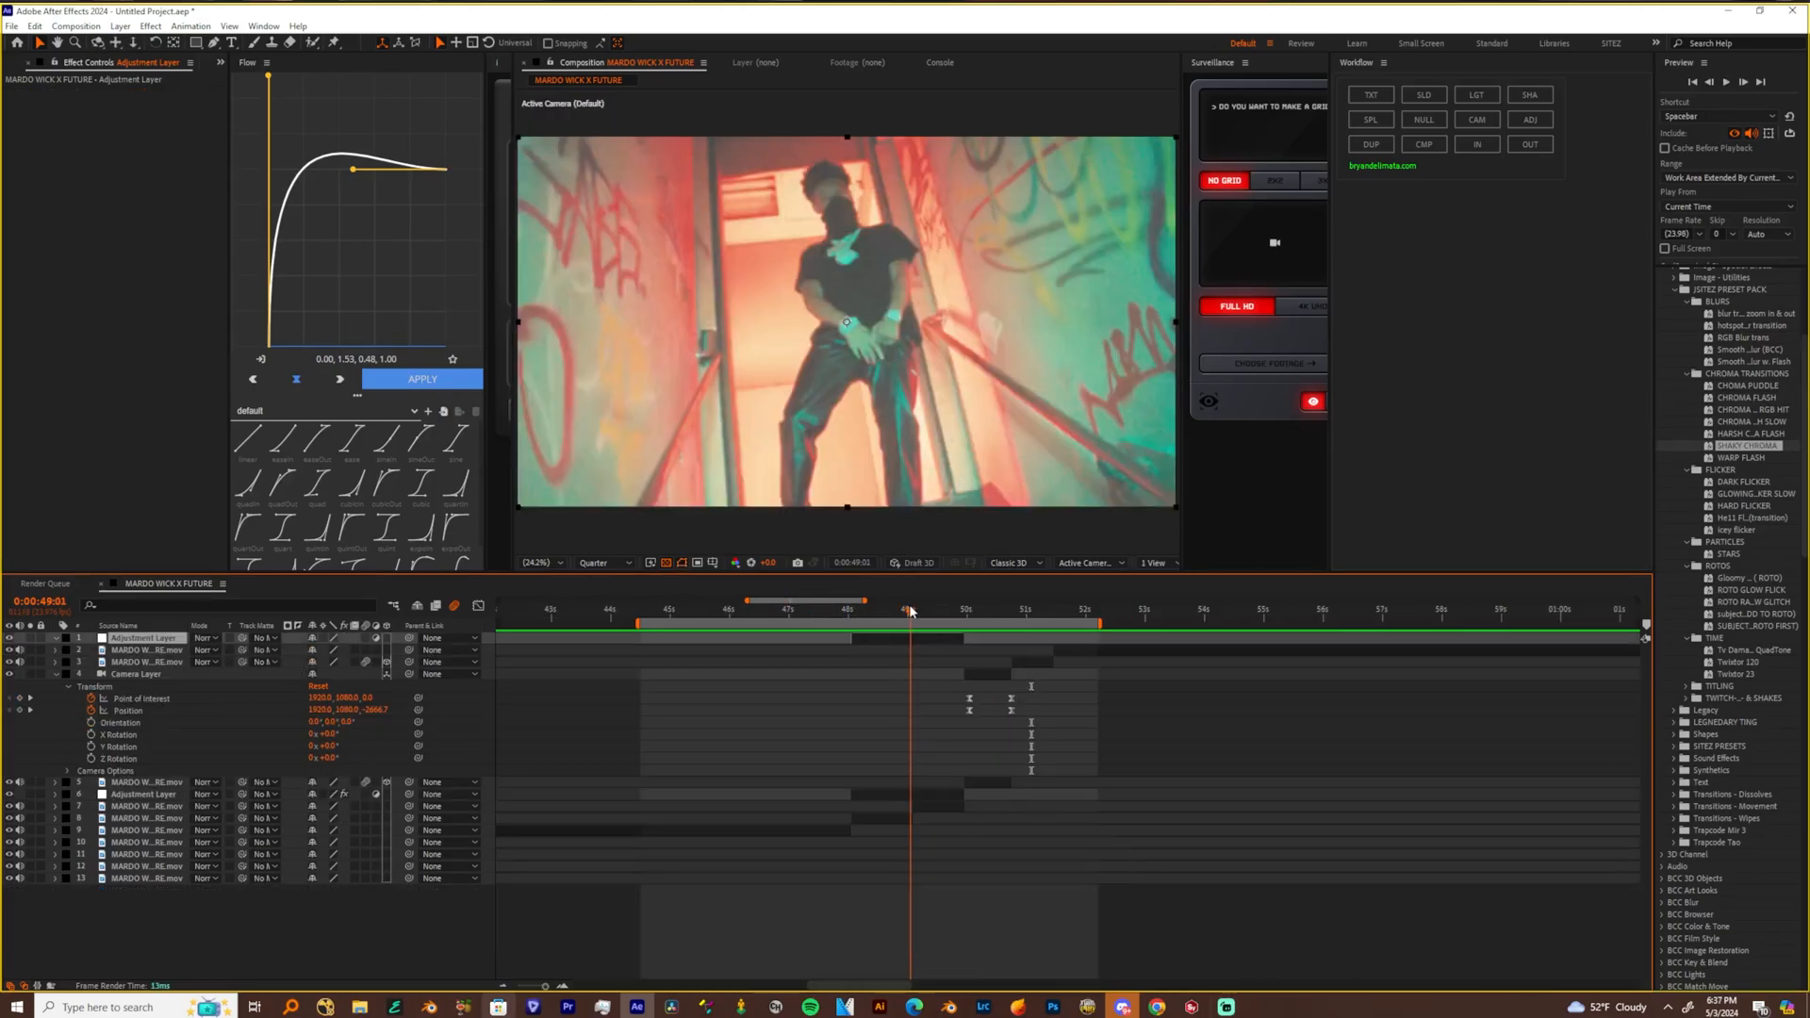
Move the empty adjustment layer down the layer stack to sit directly above the film damage adjustment layer
{"action": "left_click", "coordinate": [912, 794]}
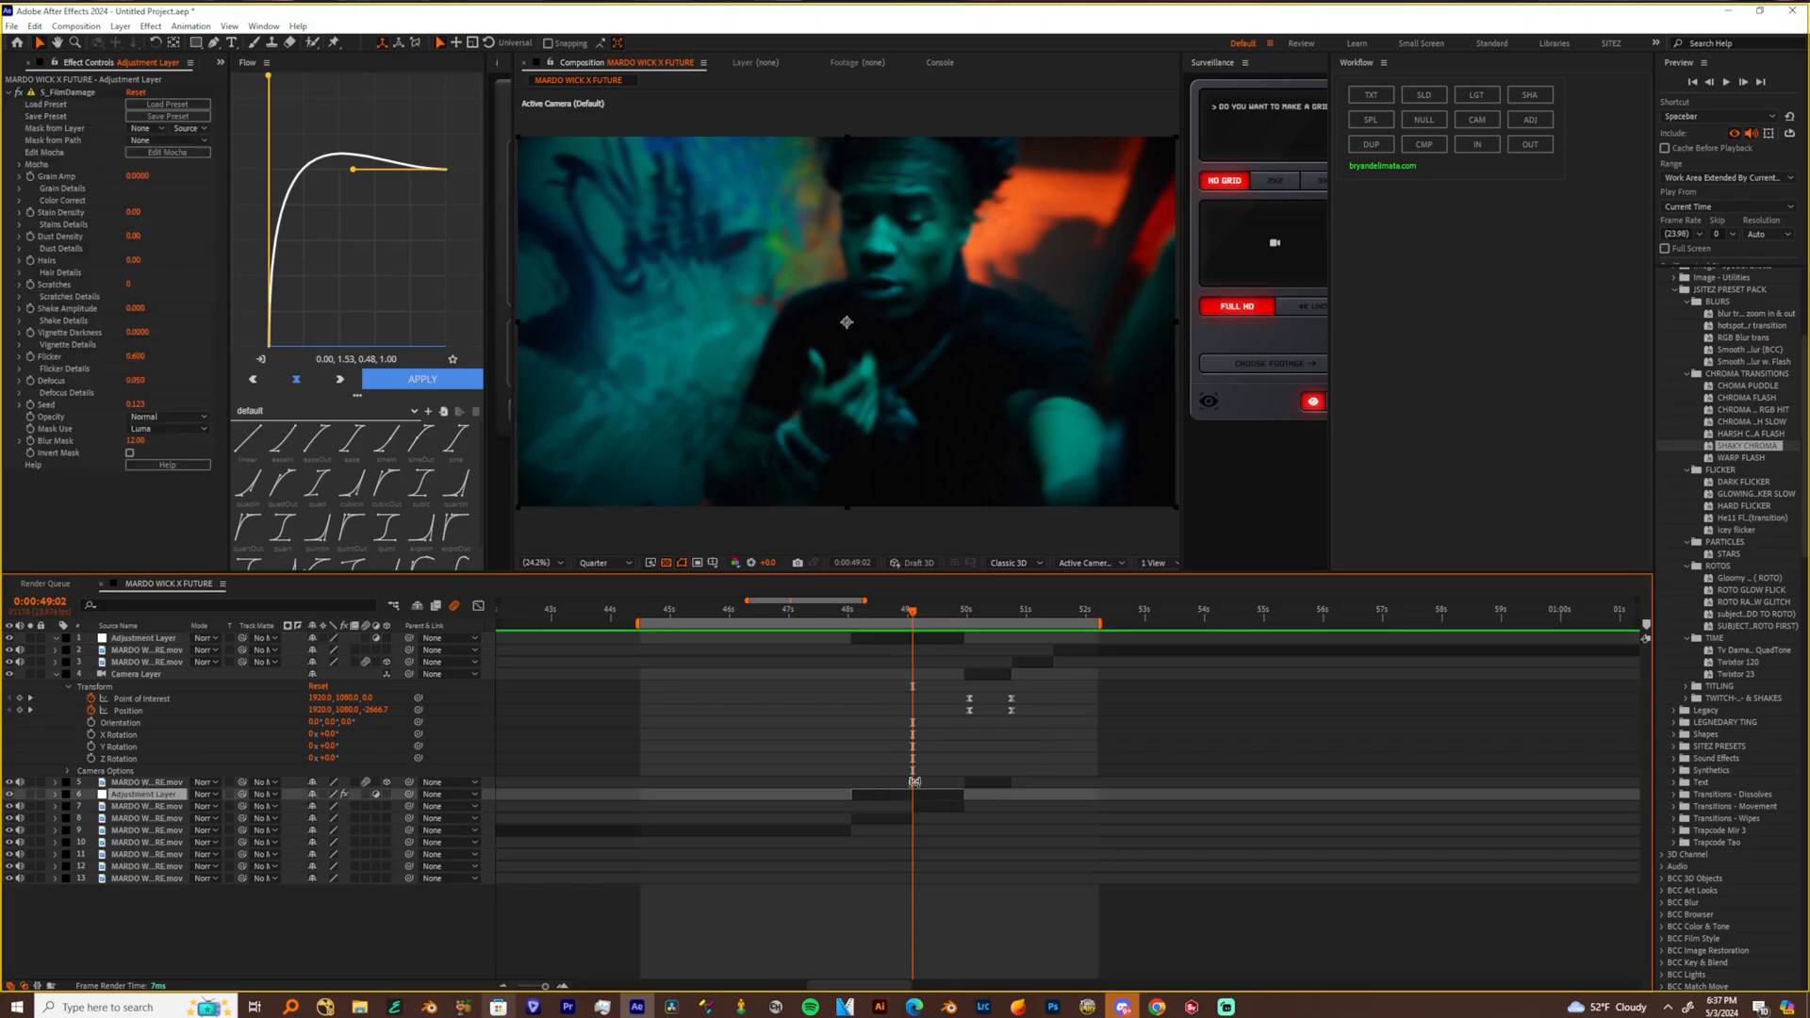
{"action": "left_click", "coordinate": [914, 648]}
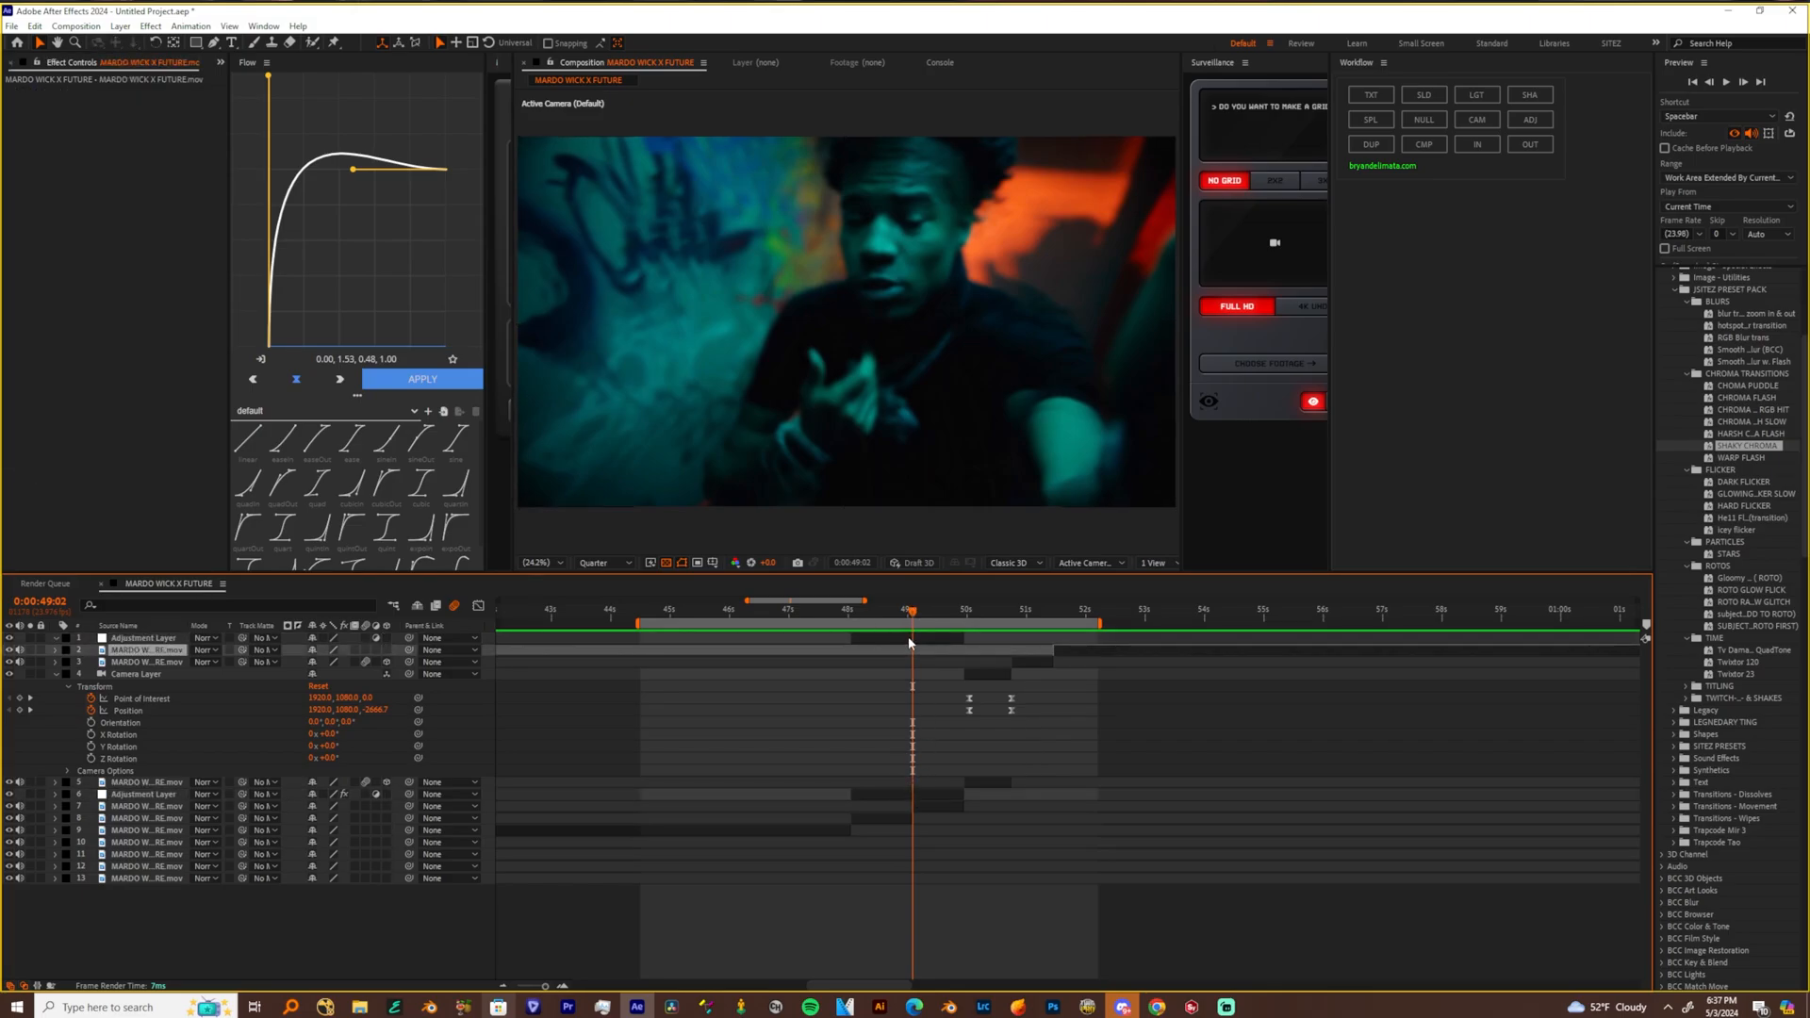
{"action": "left_click_drag", "start_coordinate": [181, 639], "coordinate": [172, 790]}
Try the DARK FLICKER preset on the empty adjustment layer at 0:00:49:02, preview it, and undo it
{"action": "left_click", "coordinate": [1752, 507]}
{"action": "left_click_drag", "start_coordinate": [1742, 483], "coordinate": [898, 794]}
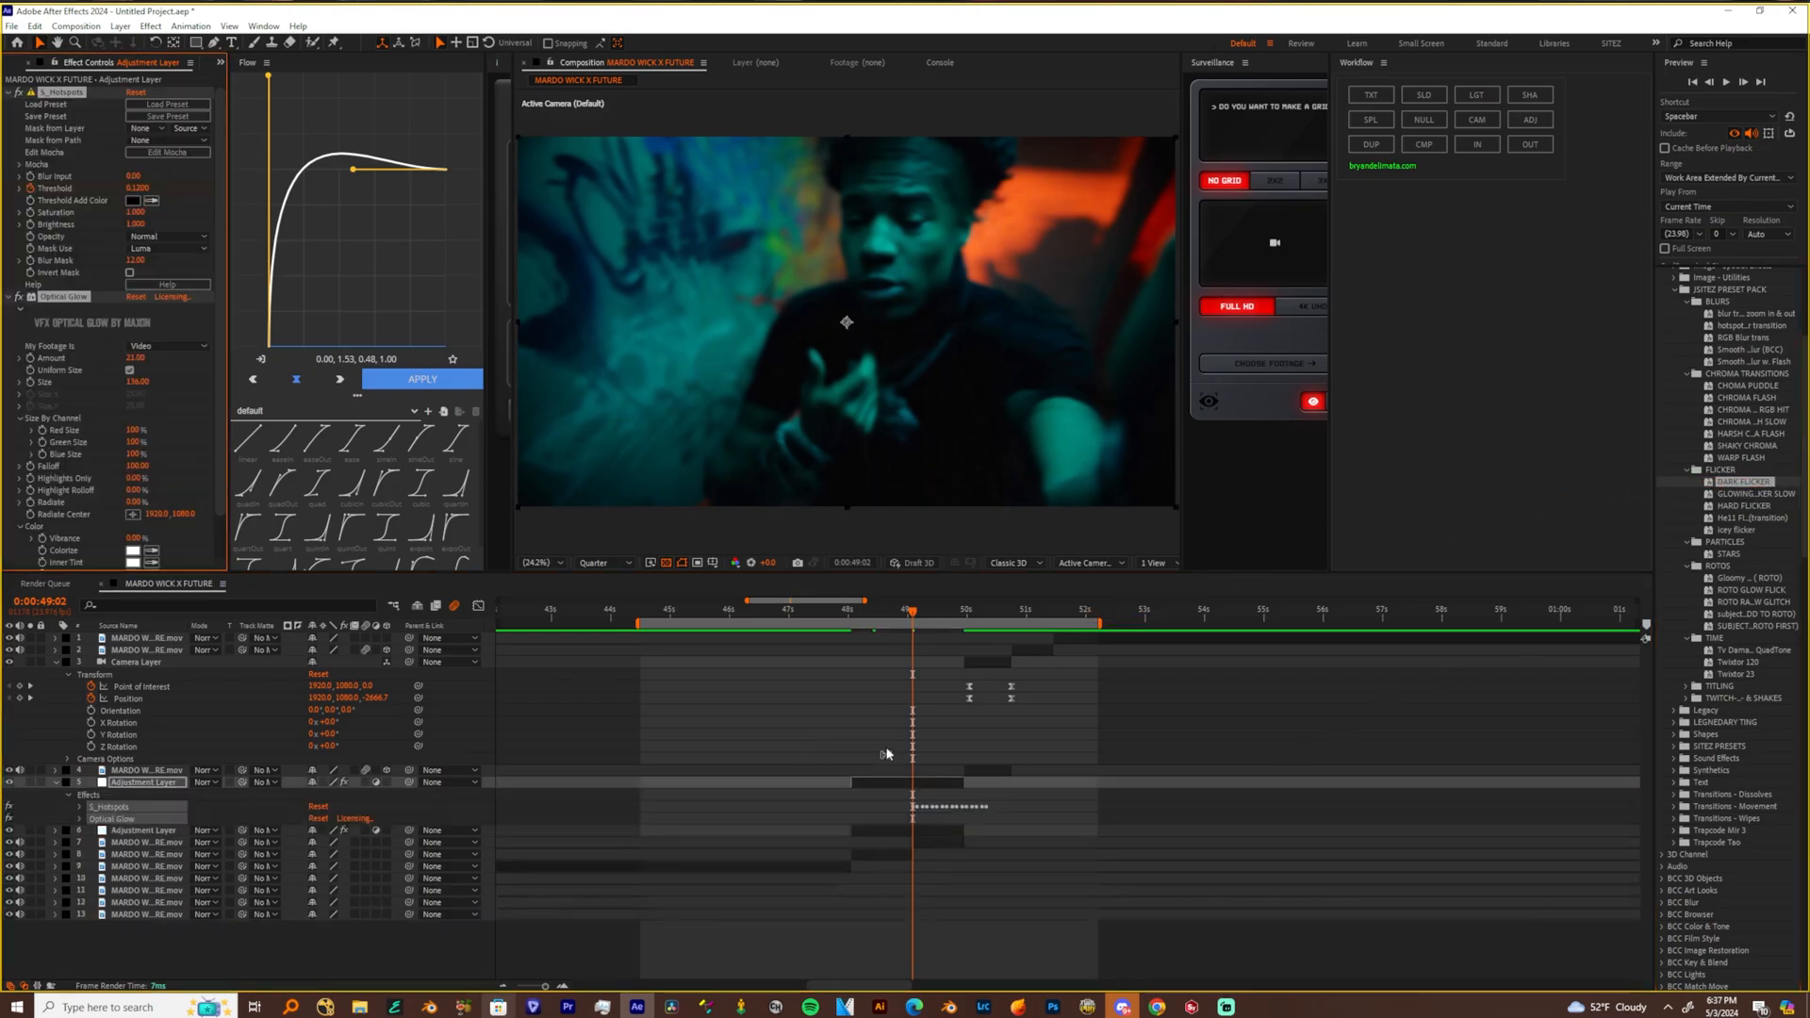
{"action": "key", "text": "space"}
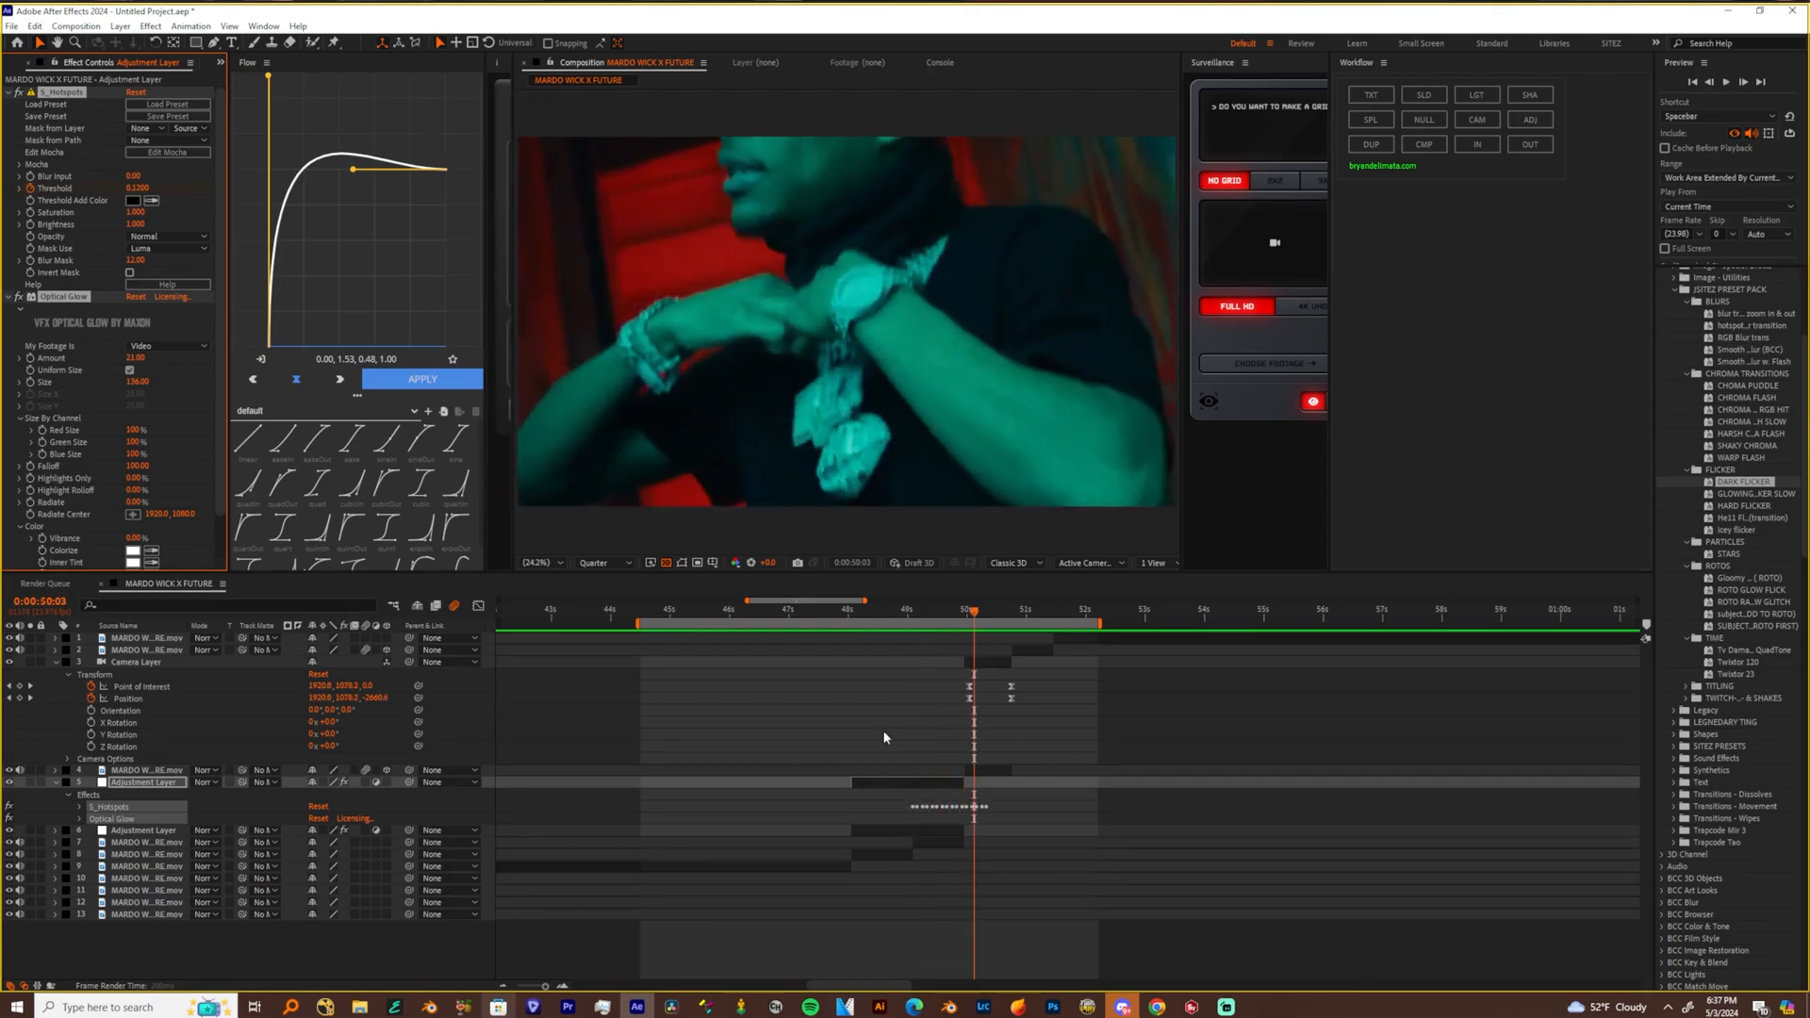
{"action": "key", "text": "ctrl+z"}
Try the glowing flicker slow preset on the empty adjustment layer from 0:00:48:01, preview it, and undo it
{"action": "left_click", "coordinate": [852, 614]}
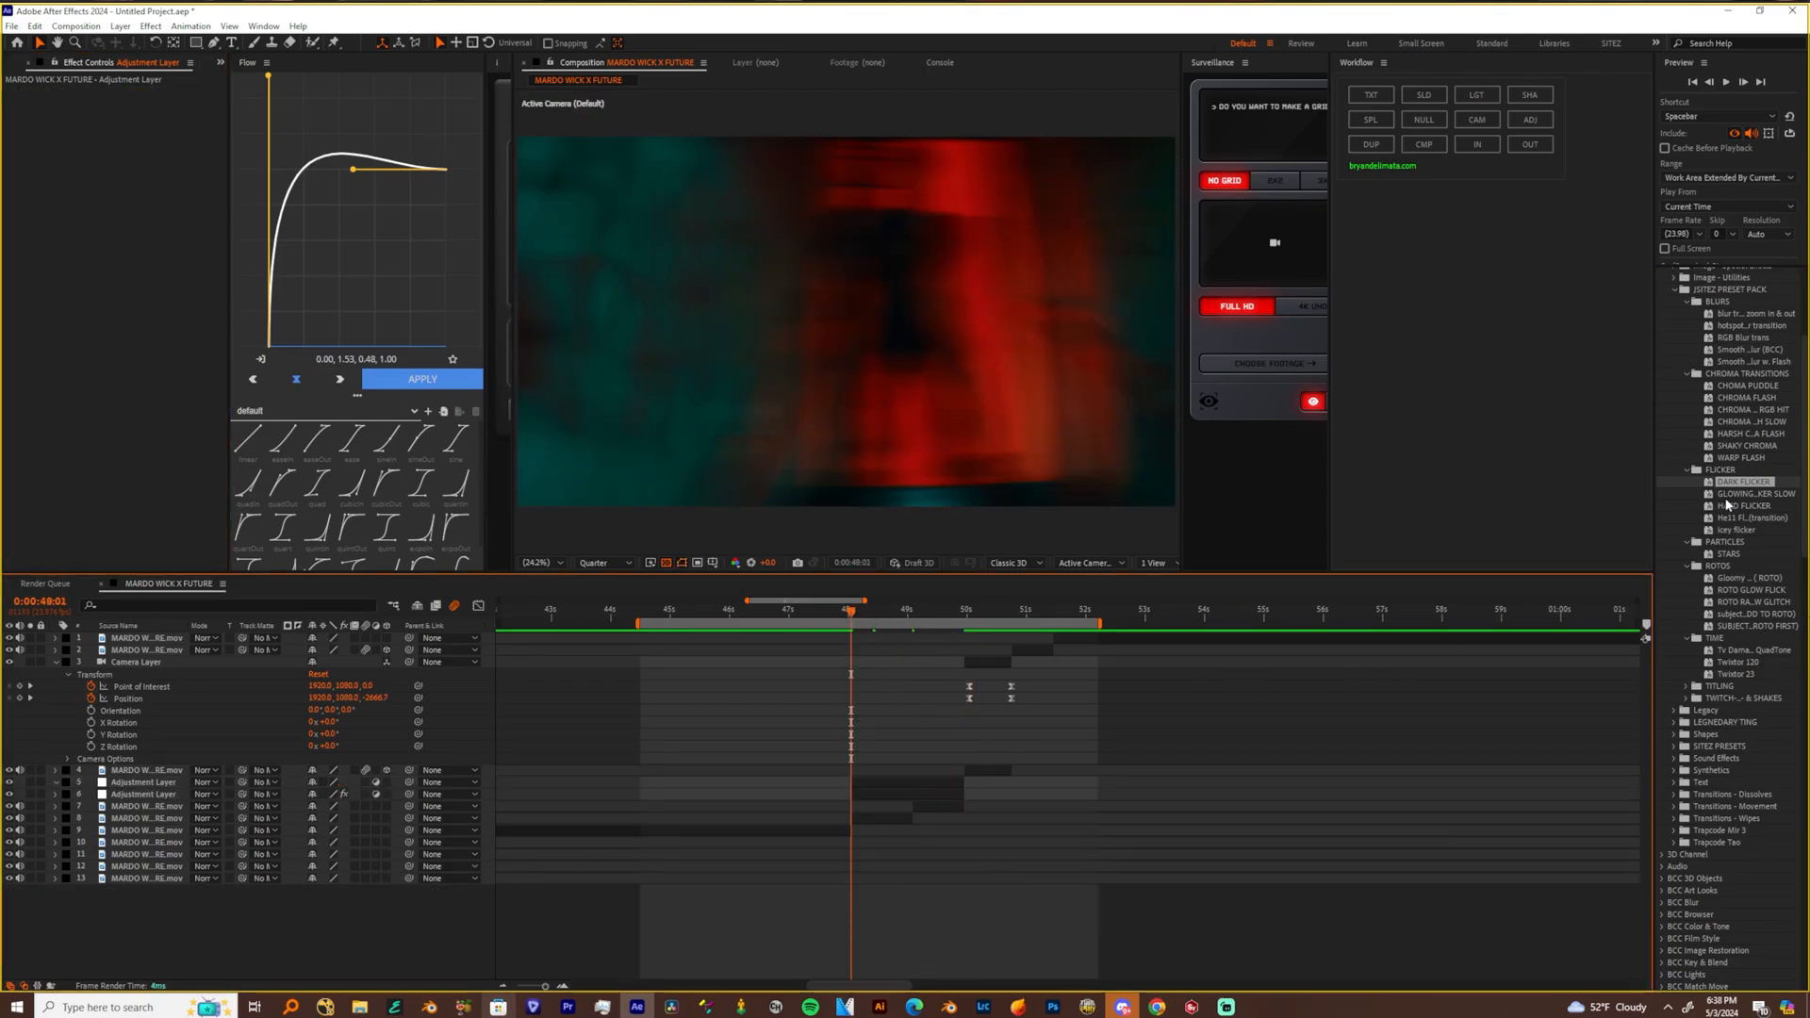
{"action": "left_click_drag", "start_coordinate": [1751, 500], "coordinate": [905, 789]}
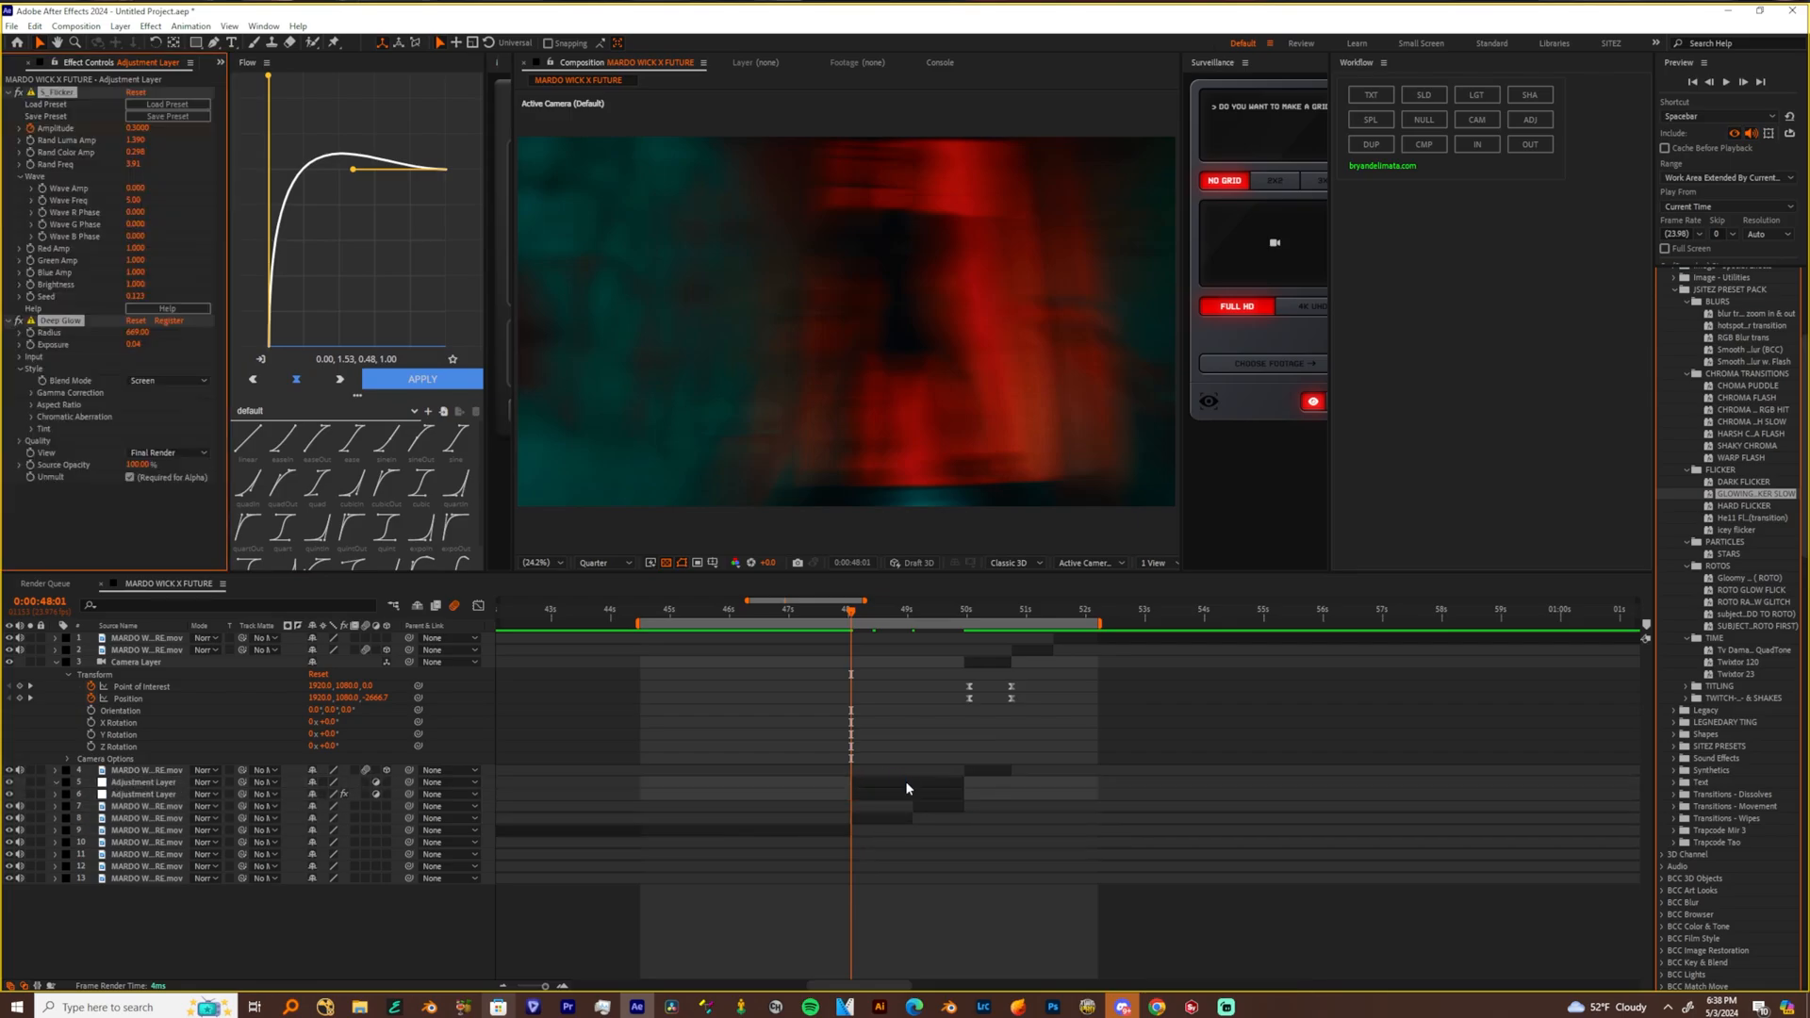
{"action": "key", "text": "space"}
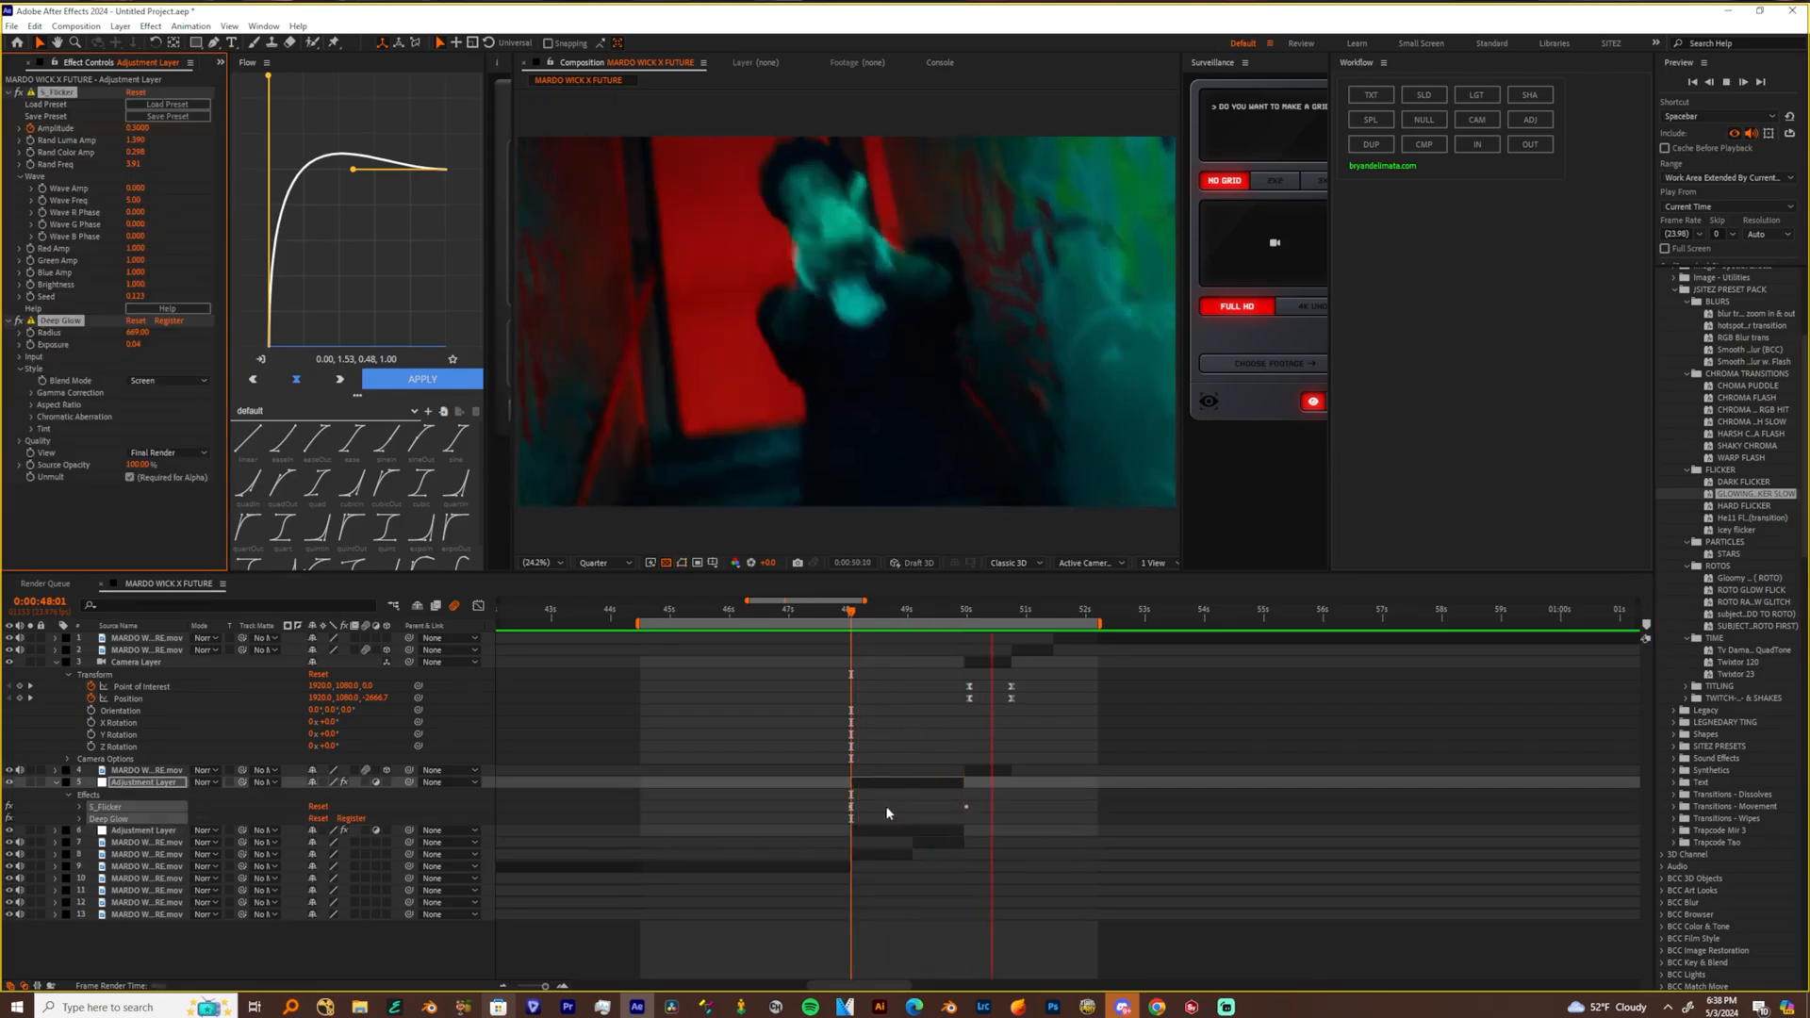
{"action": "key", "text": "ctrl+z"}
Select the empty adjustment layer at 0:00:48:19 and widen the preset list to show the full preset names
{"action": "left_click", "coordinate": [1742, 520]}
{"action": "left_click", "coordinate": [1769, 492]}
{"action": "left_click_drag", "start_coordinate": [911, 613], "coordinate": [897, 616]}
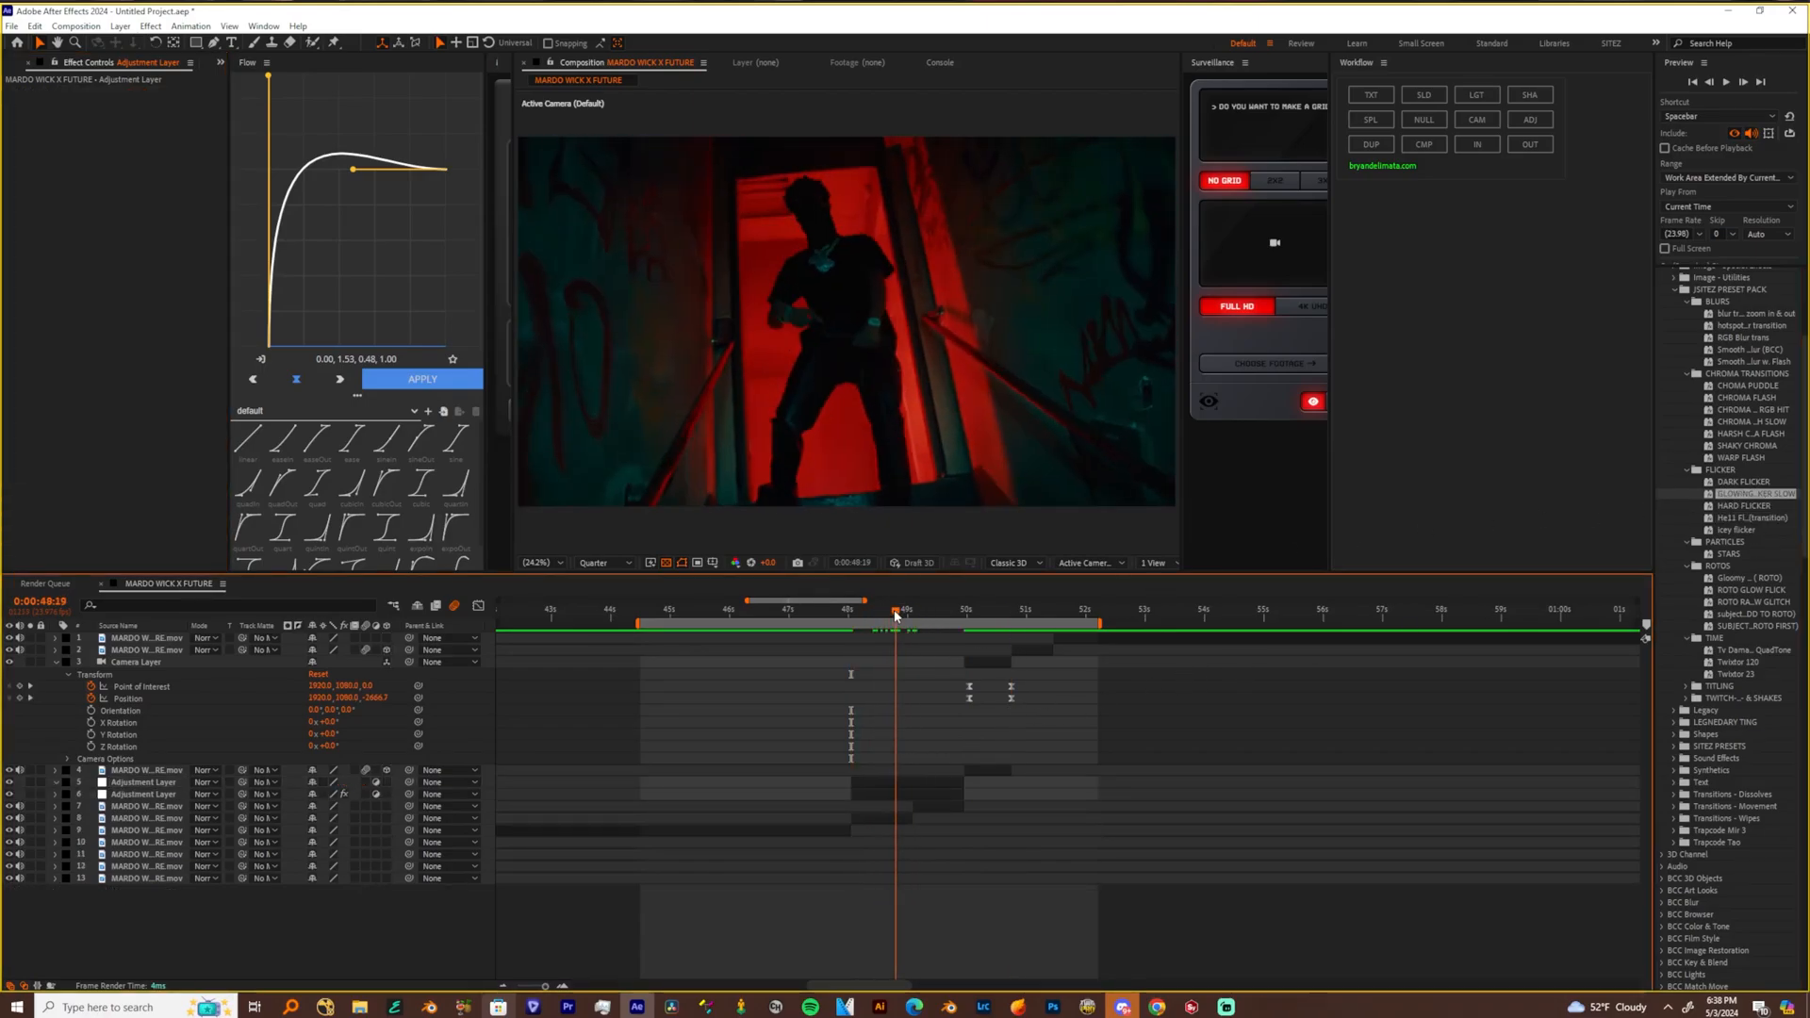
{"action": "left_click", "coordinate": [881, 788]}
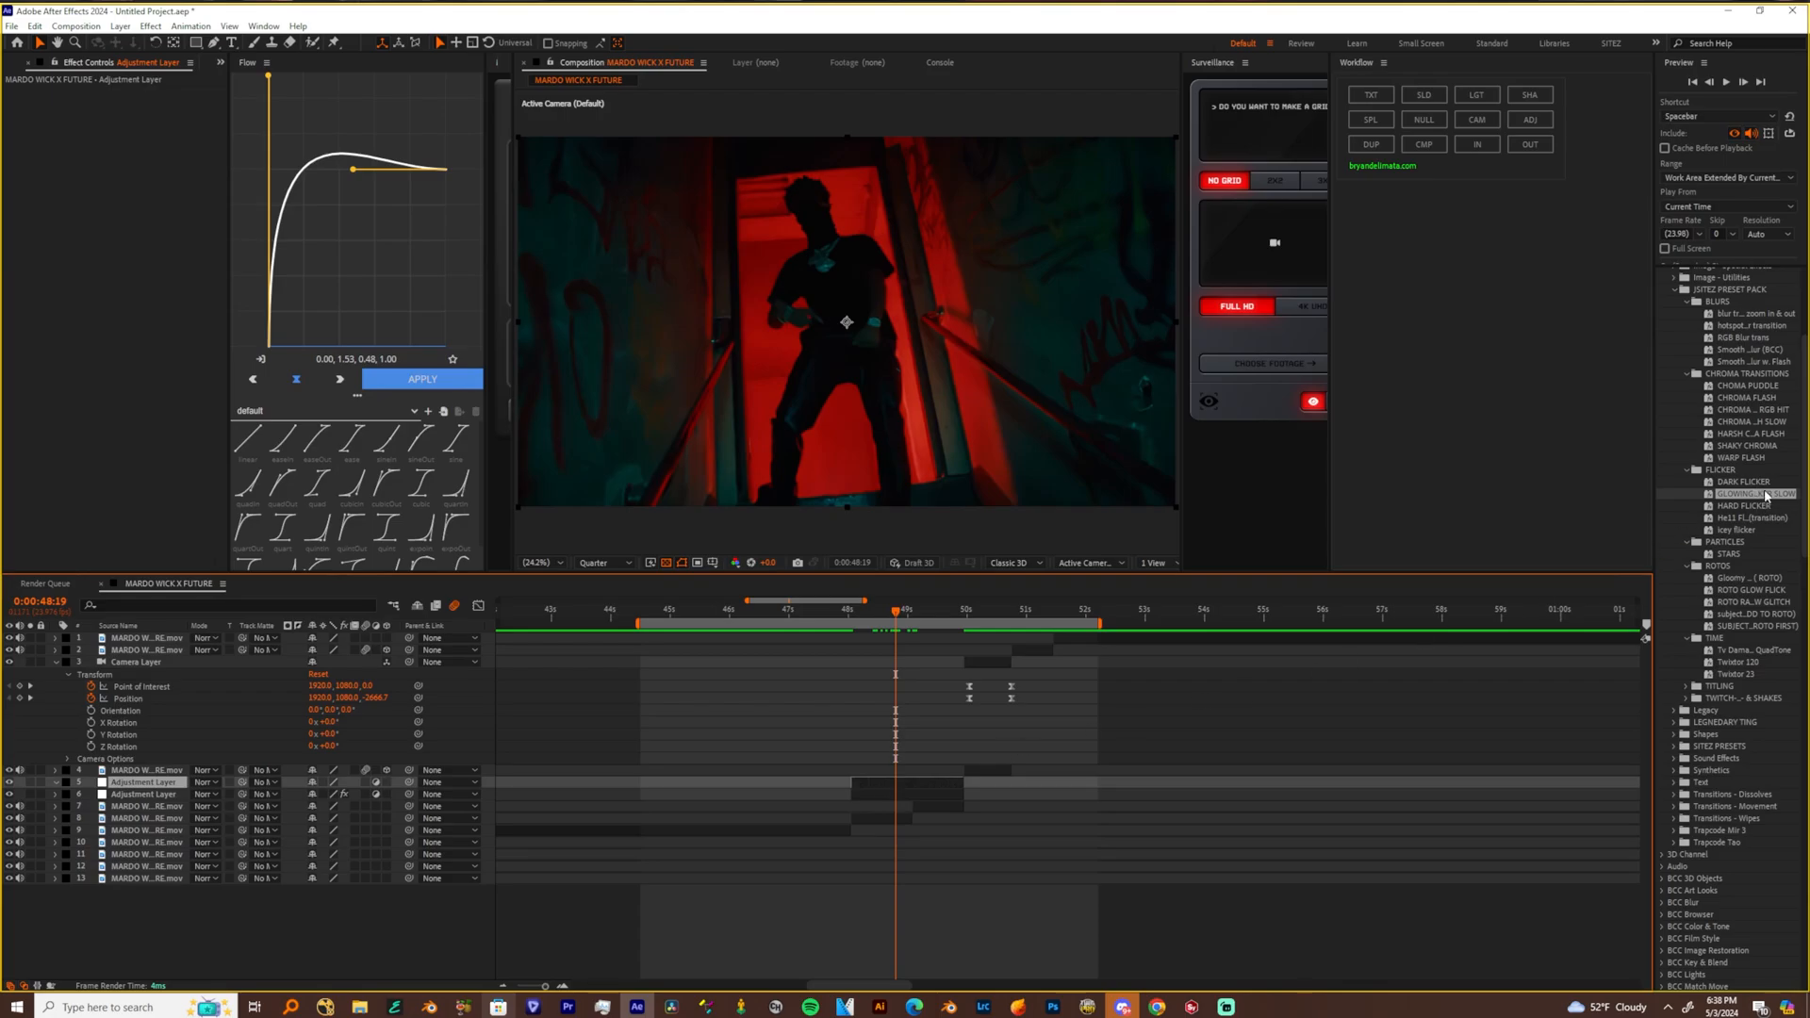
{"action": "left_click_drag", "start_coordinate": [1653, 490], "coordinate": [1612, 492]}
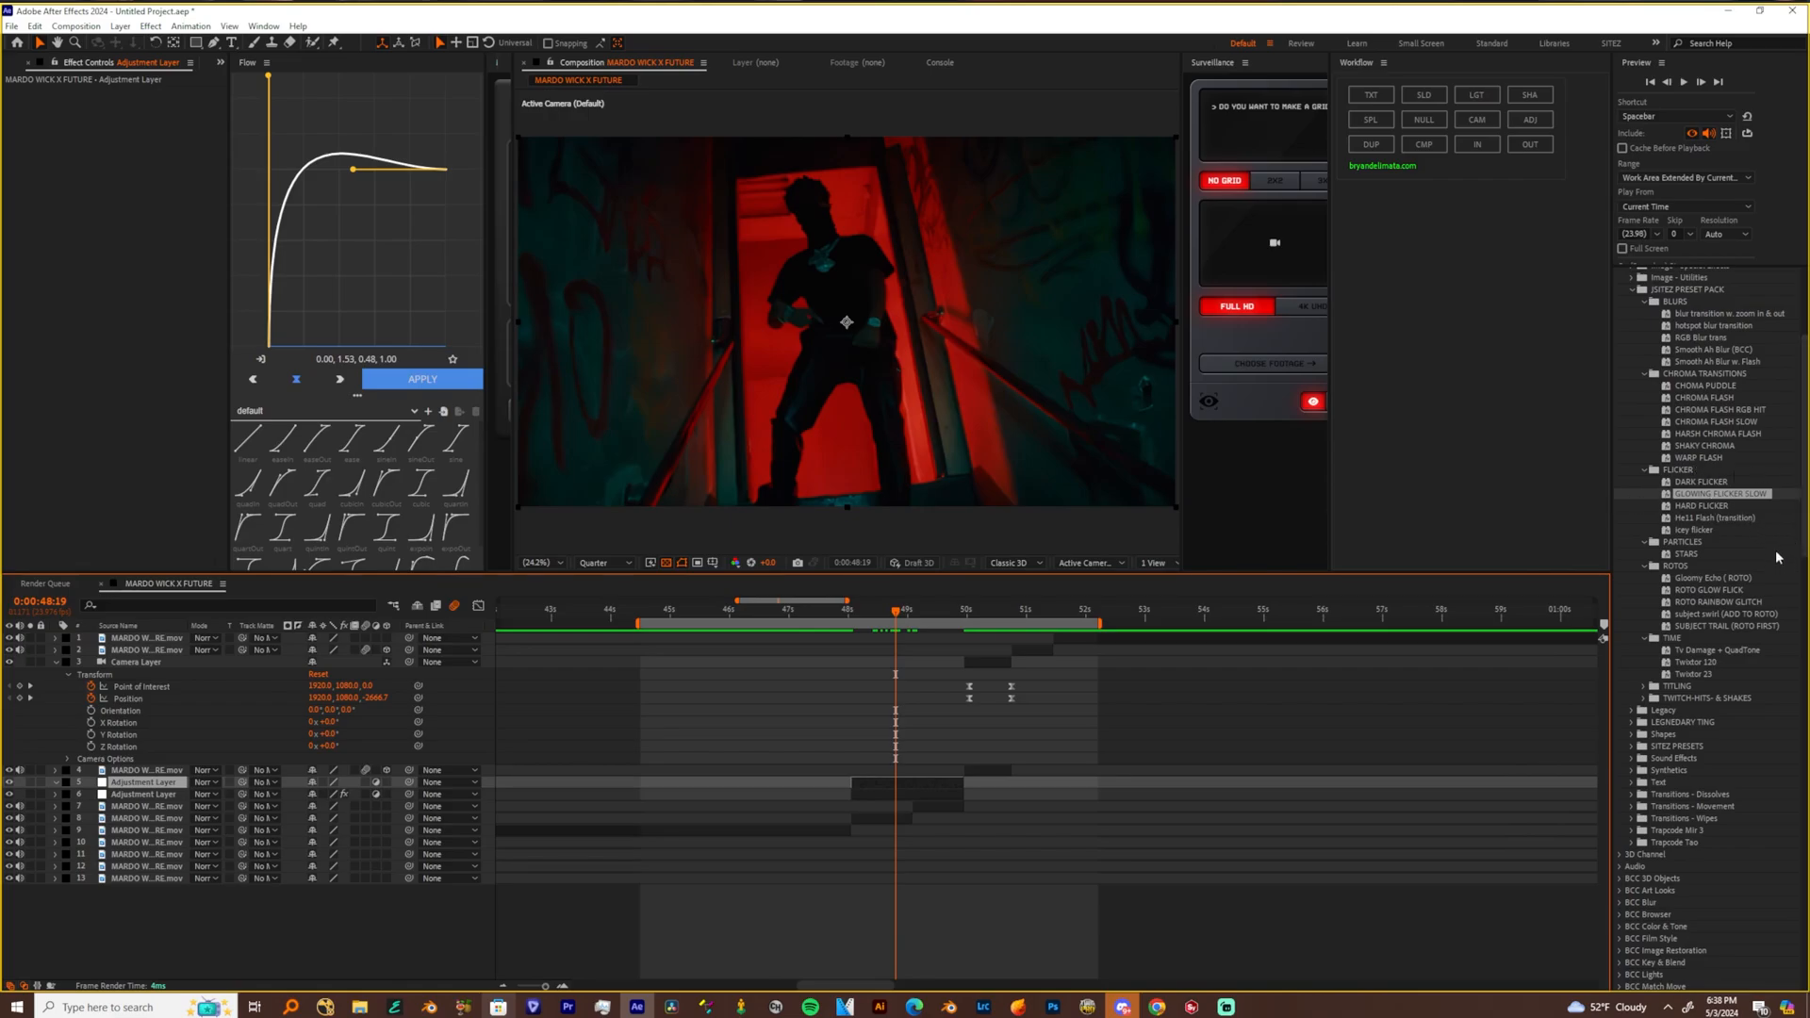
Try the HARD FLICKER preset on the empty adjustment layer, preview it from 0:00:48:00, and undo it
{"action": "left_click", "coordinate": [1711, 507]}
{"action": "left_click_drag", "start_coordinate": [1713, 507], "coordinate": [898, 783]}
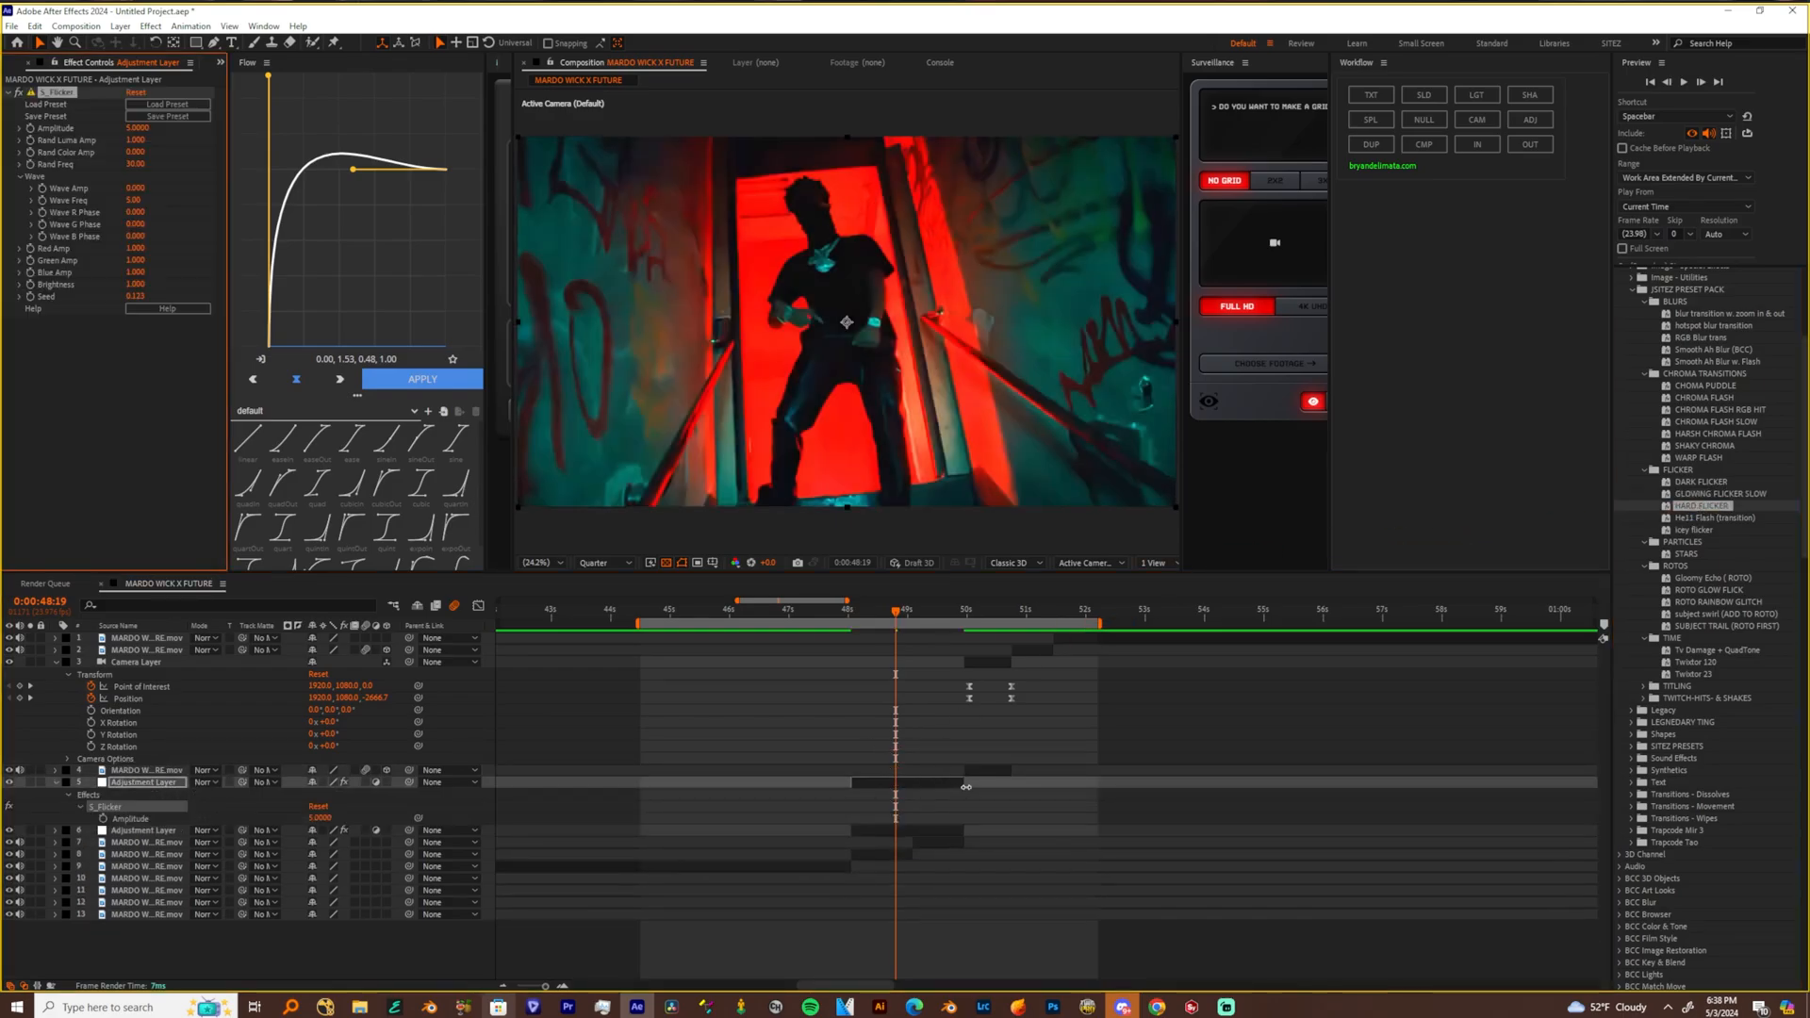
{"action": "key", "text": "space"}
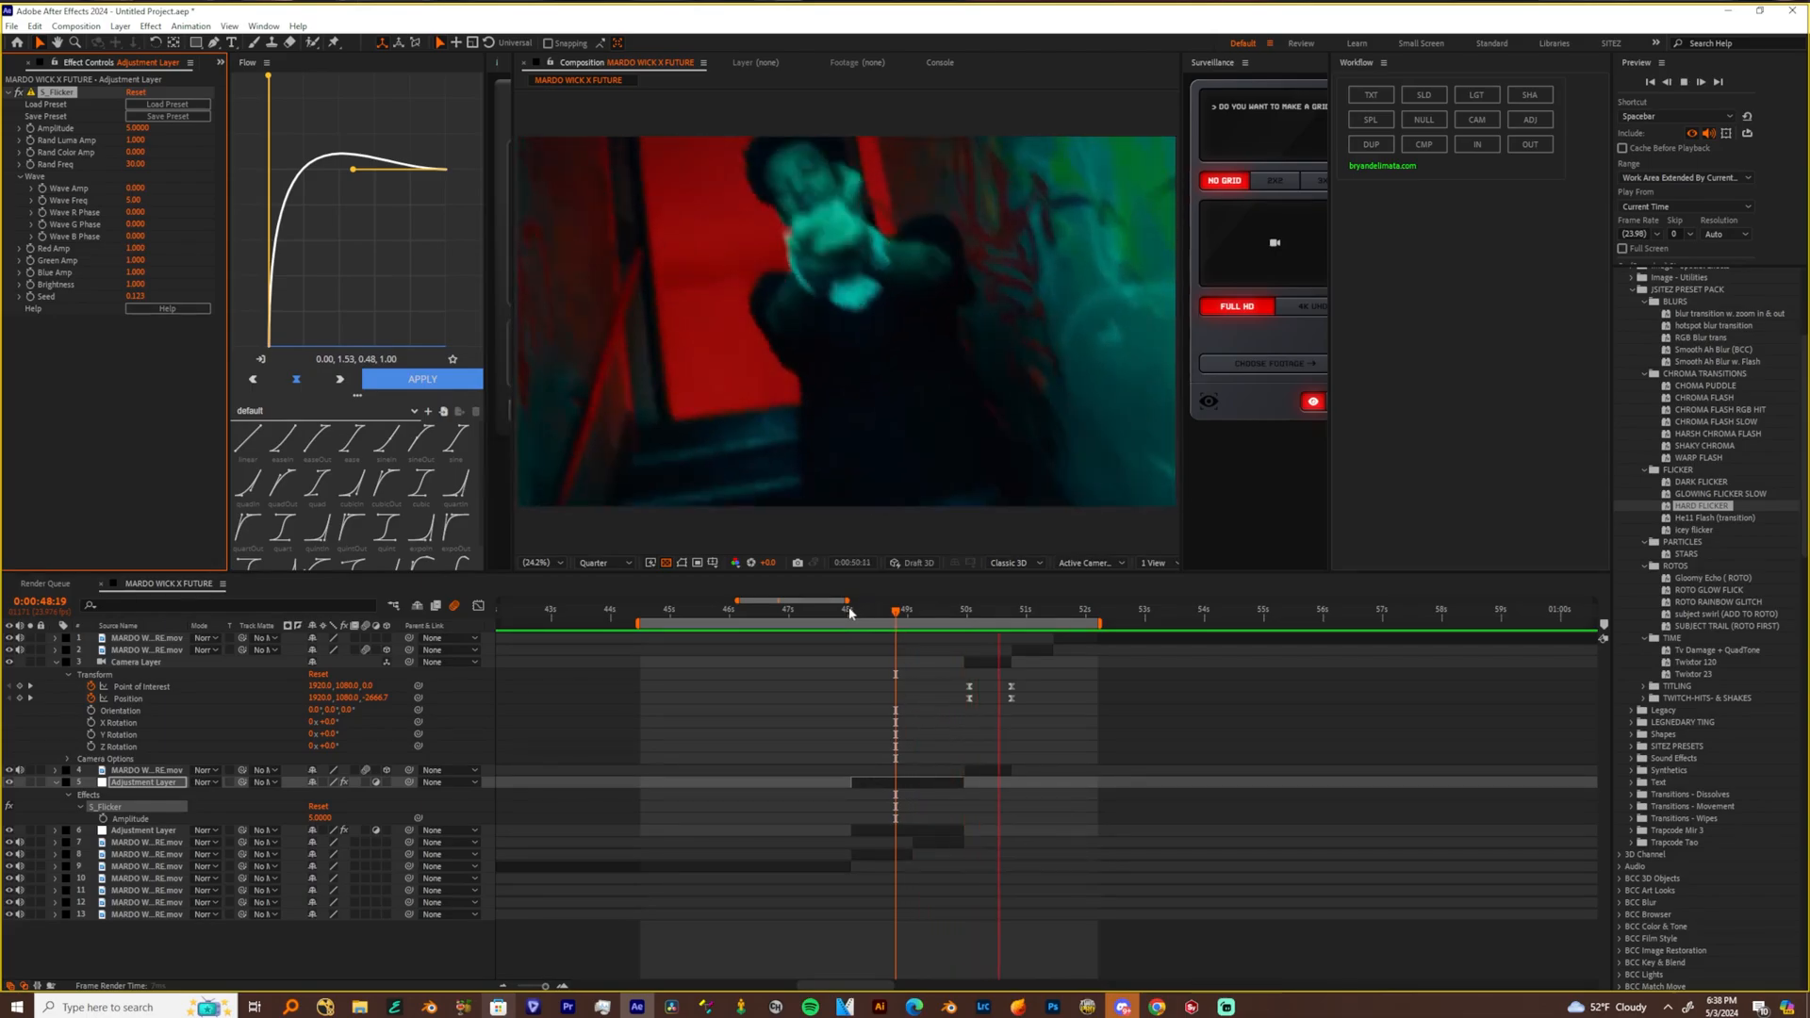
{"action": "left_click", "coordinate": [849, 612]}
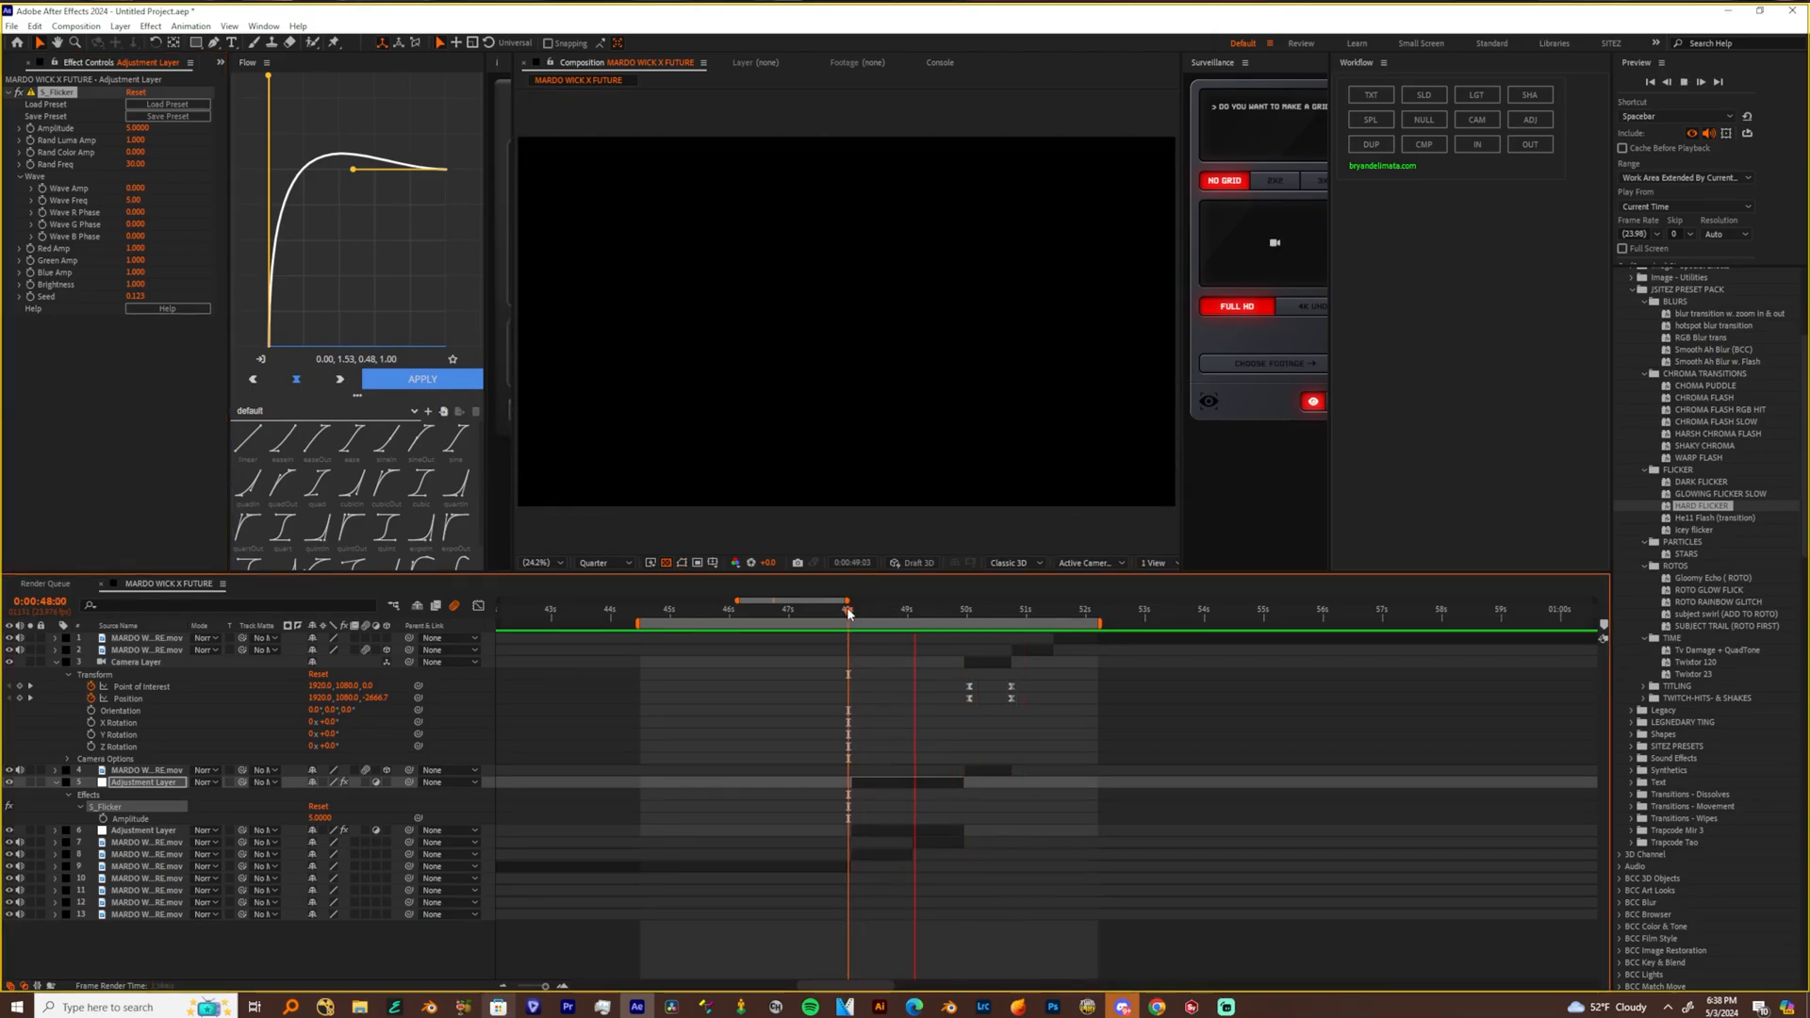
{"action": "key", "text": "space"}
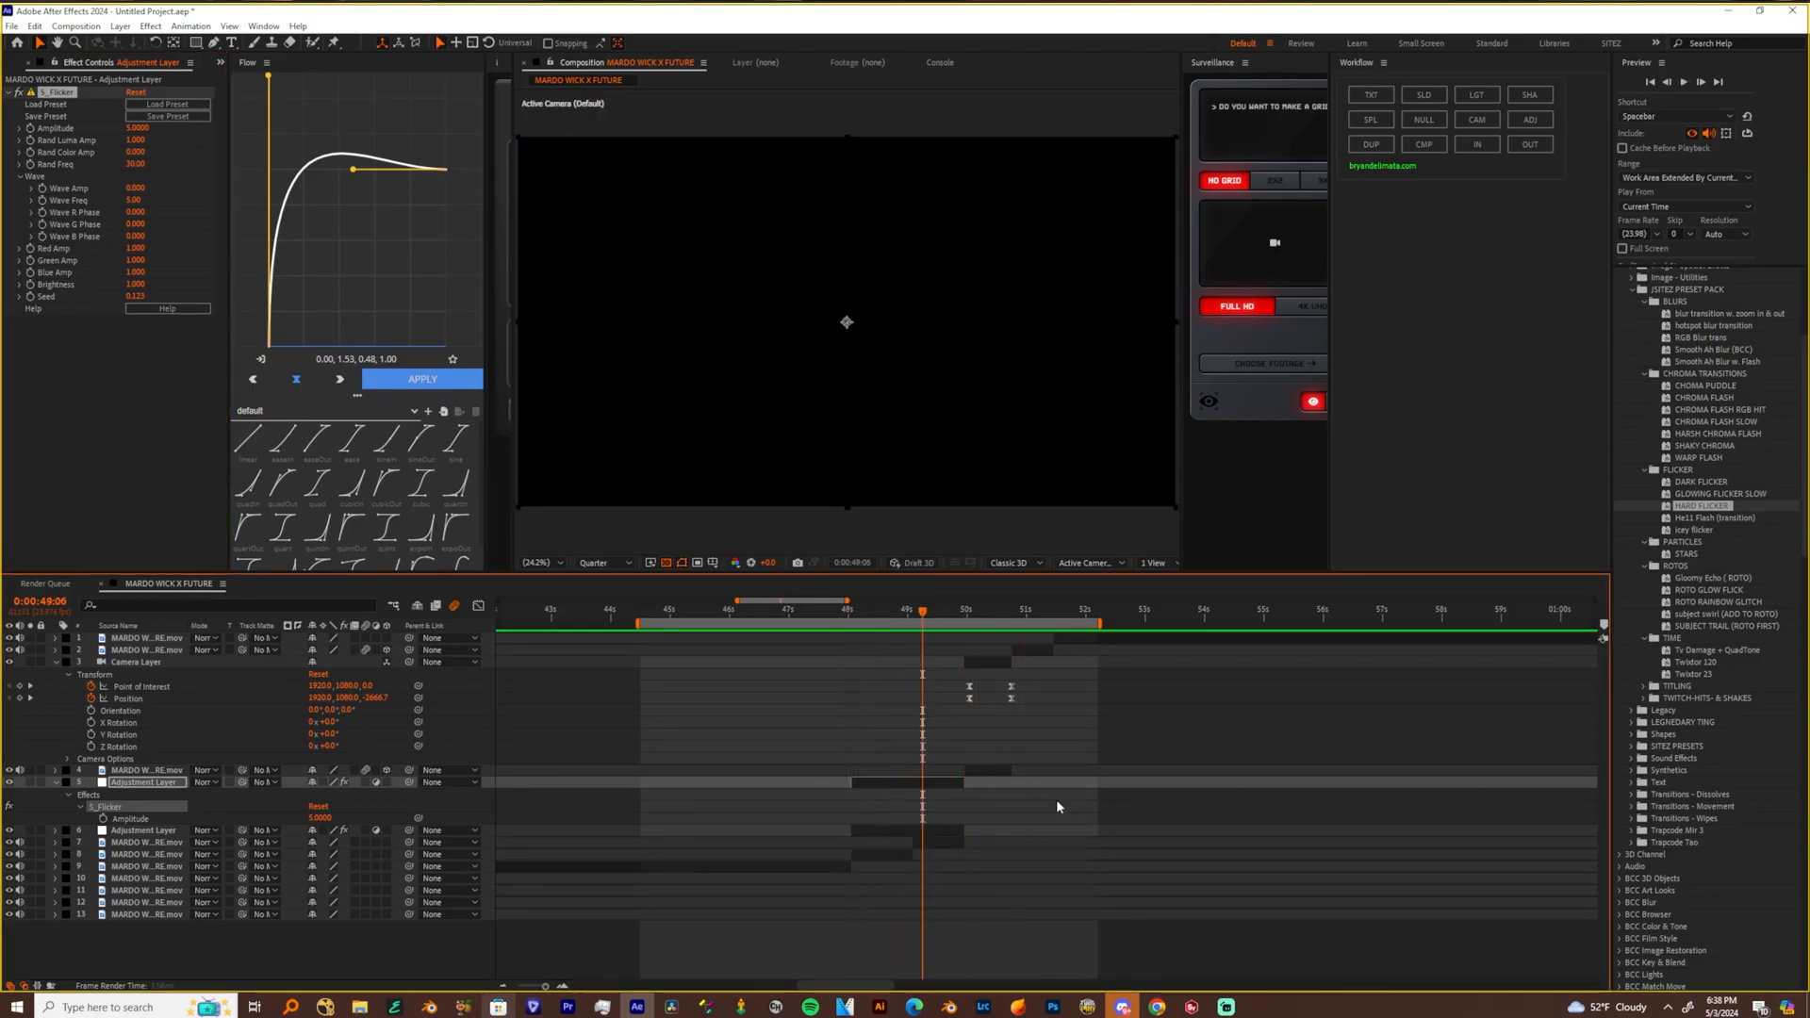
{"action": "key", "text": "Delete"}
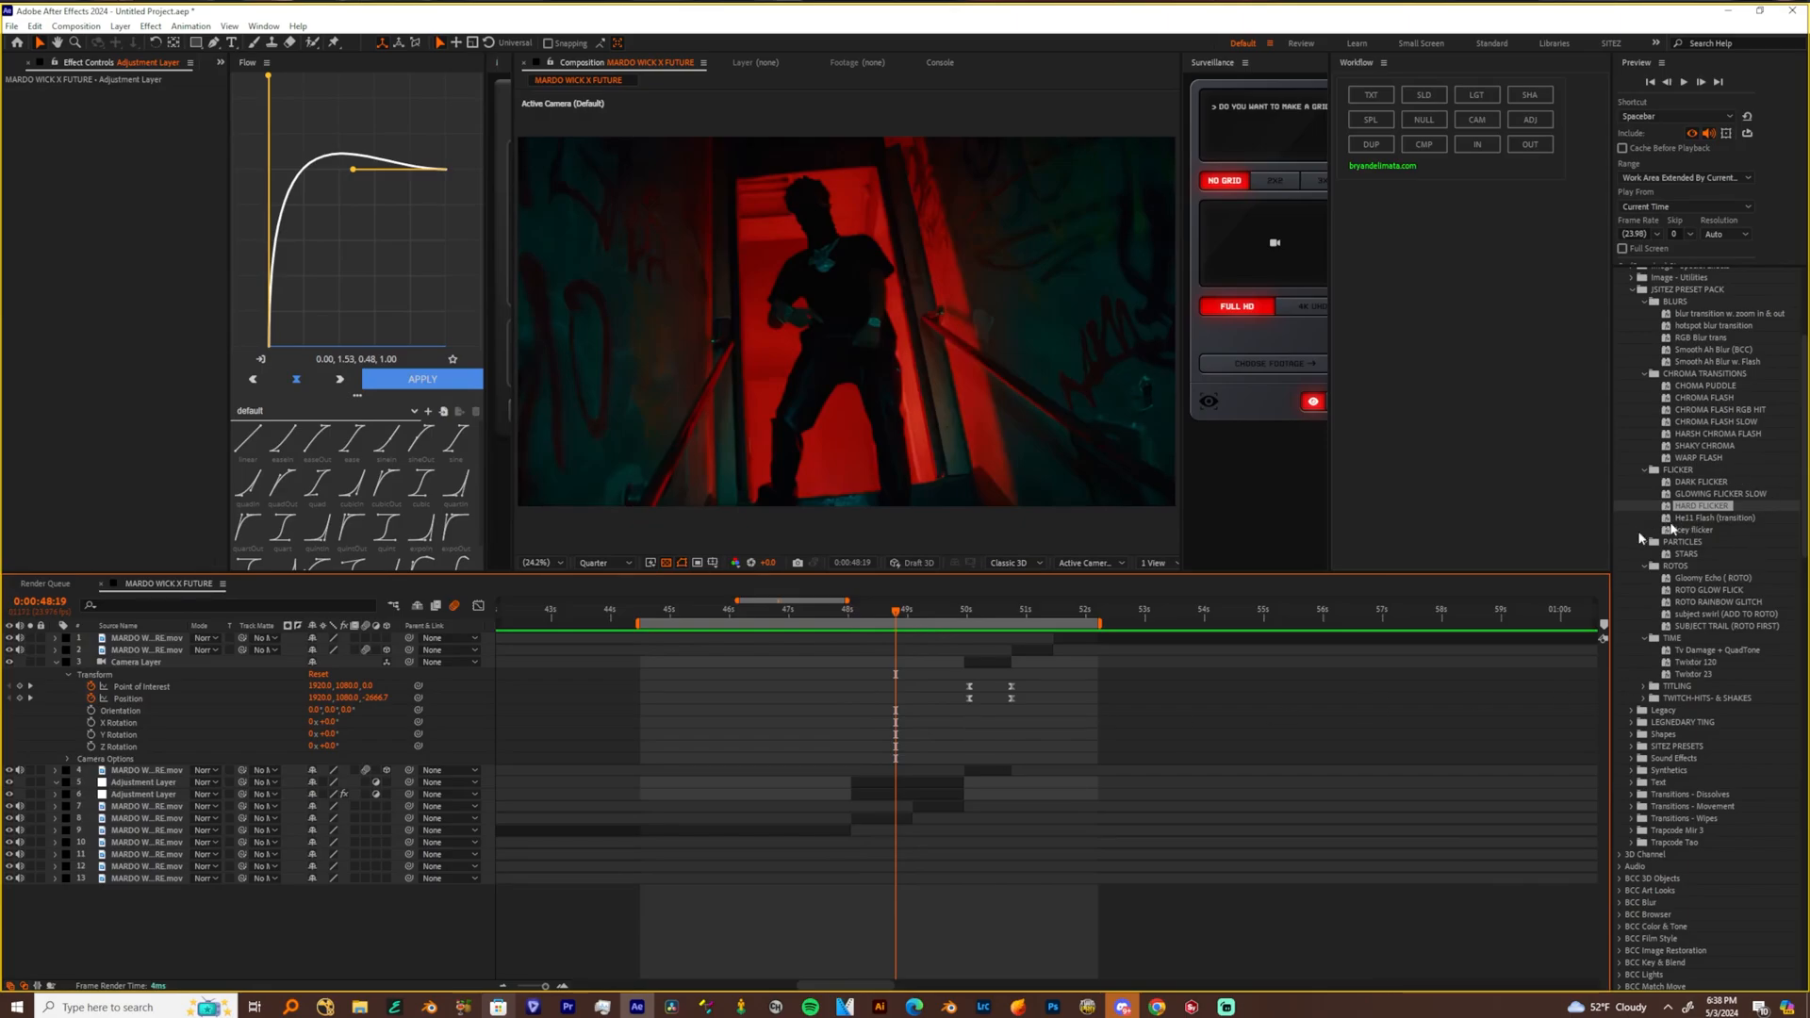
Apply the Hell Flash (transition) preset to the empty adjustment layer at 0:00:48:19 and reveal its keyframes
{"action": "left_click", "coordinate": [907, 785]}
{"action": "left_click_drag", "start_coordinate": [1708, 520], "coordinate": [911, 785]}
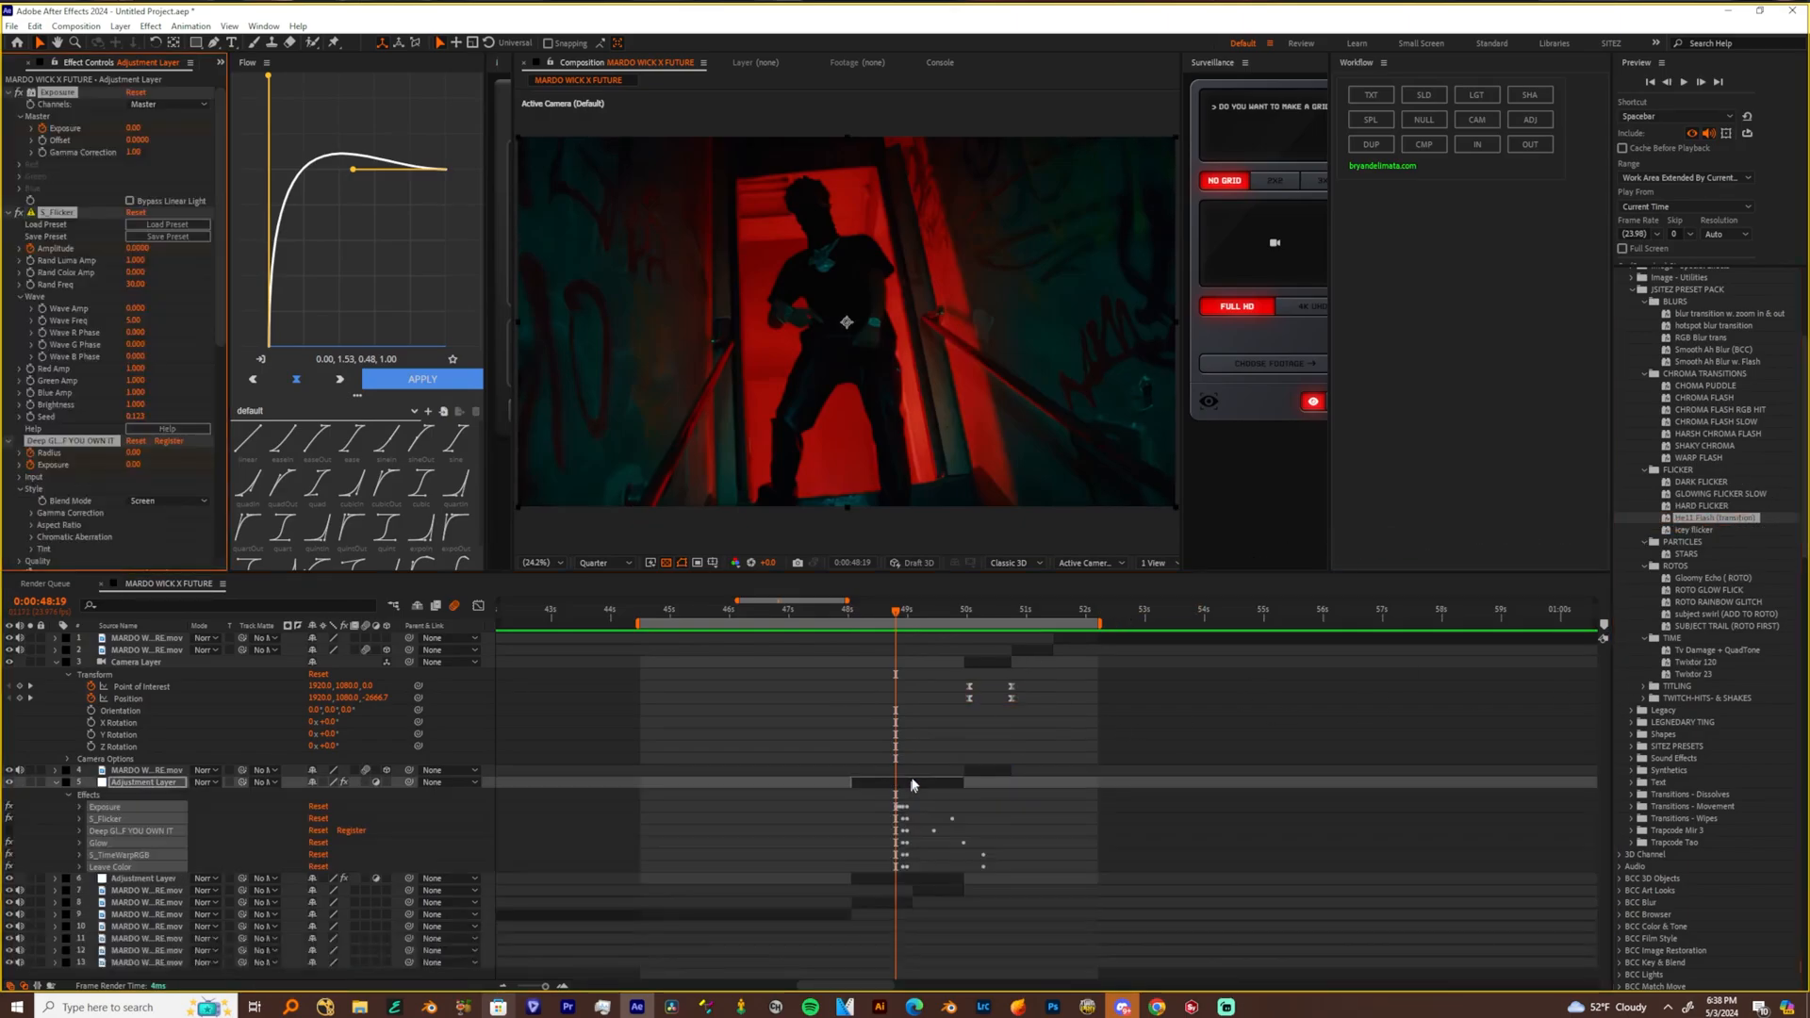
{"action": "key", "text": "u"}
Shift all of the Hell Flash keyframes two frames later so the flash peaks at the cut at 0:00:49:02
{"action": "left_click_drag", "start_coordinate": [799, 794], "coordinate": [995, 961]}
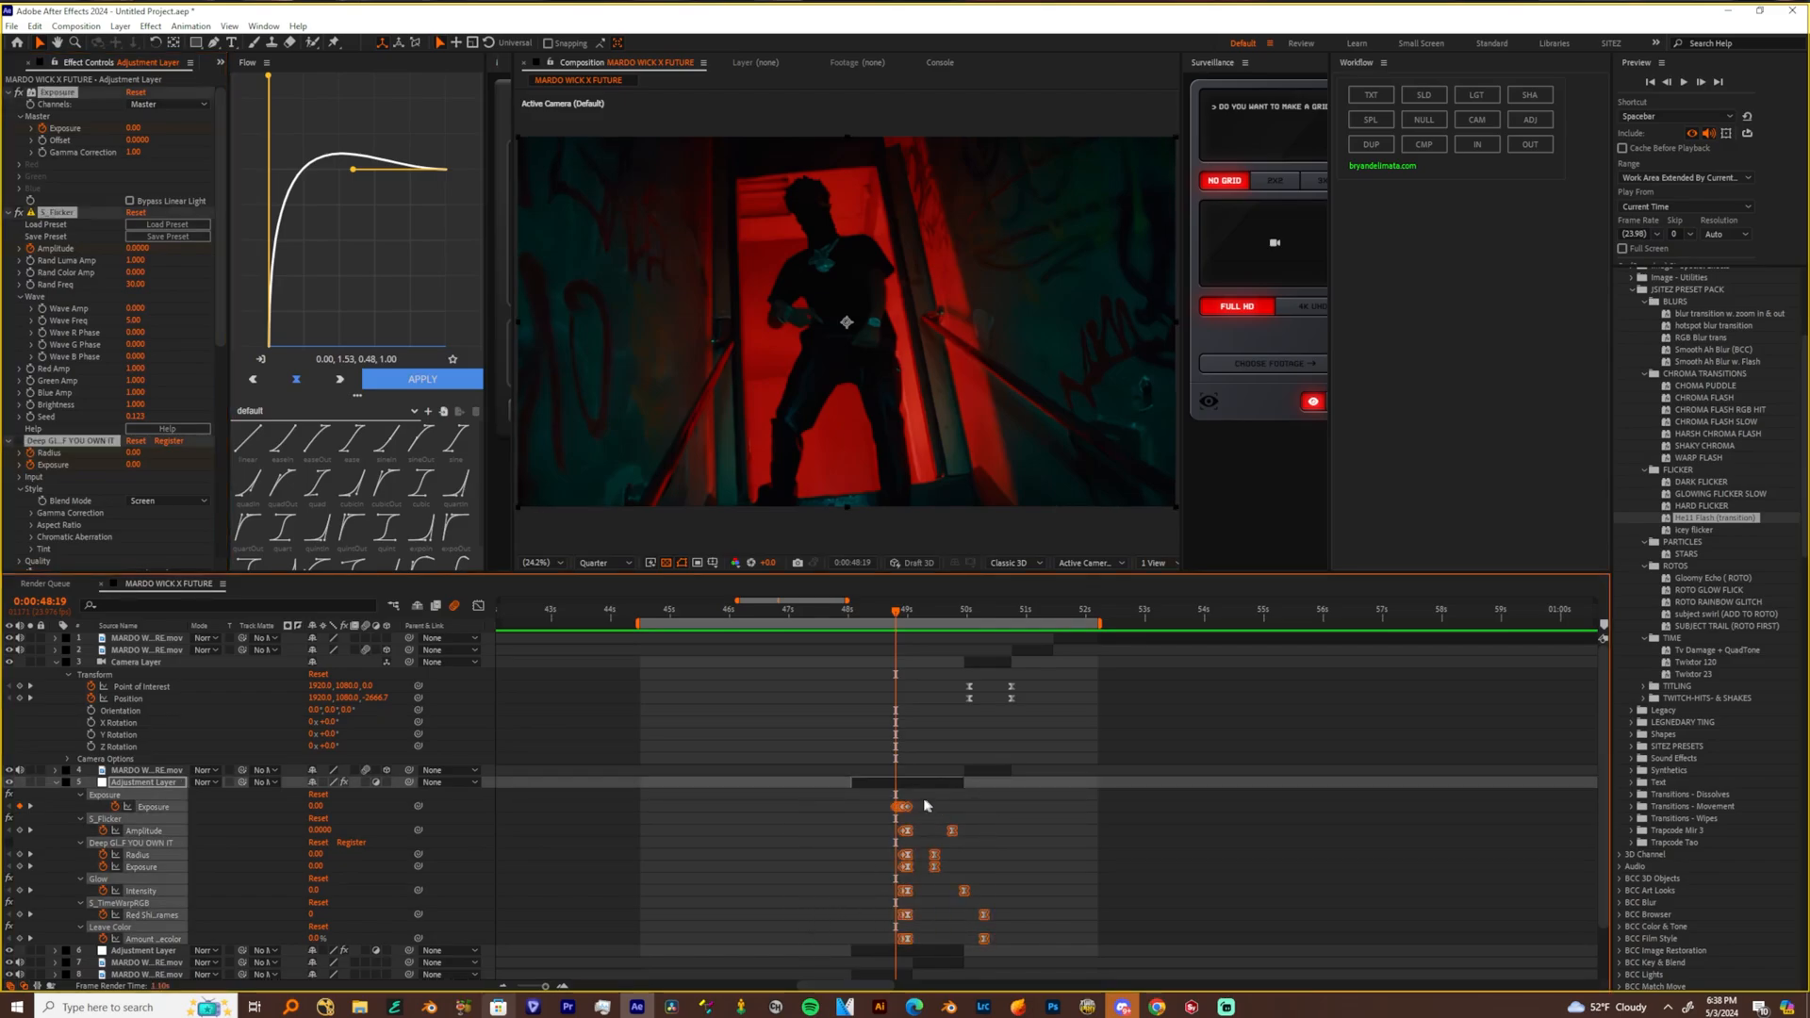
{"action": "left_click_drag", "start_coordinate": [545, 987], "coordinate": [579, 987]}
{"action": "left_click_drag", "start_coordinate": [1431, 911], "coordinate": [956, 750]}
{"action": "key", "text": "space"}
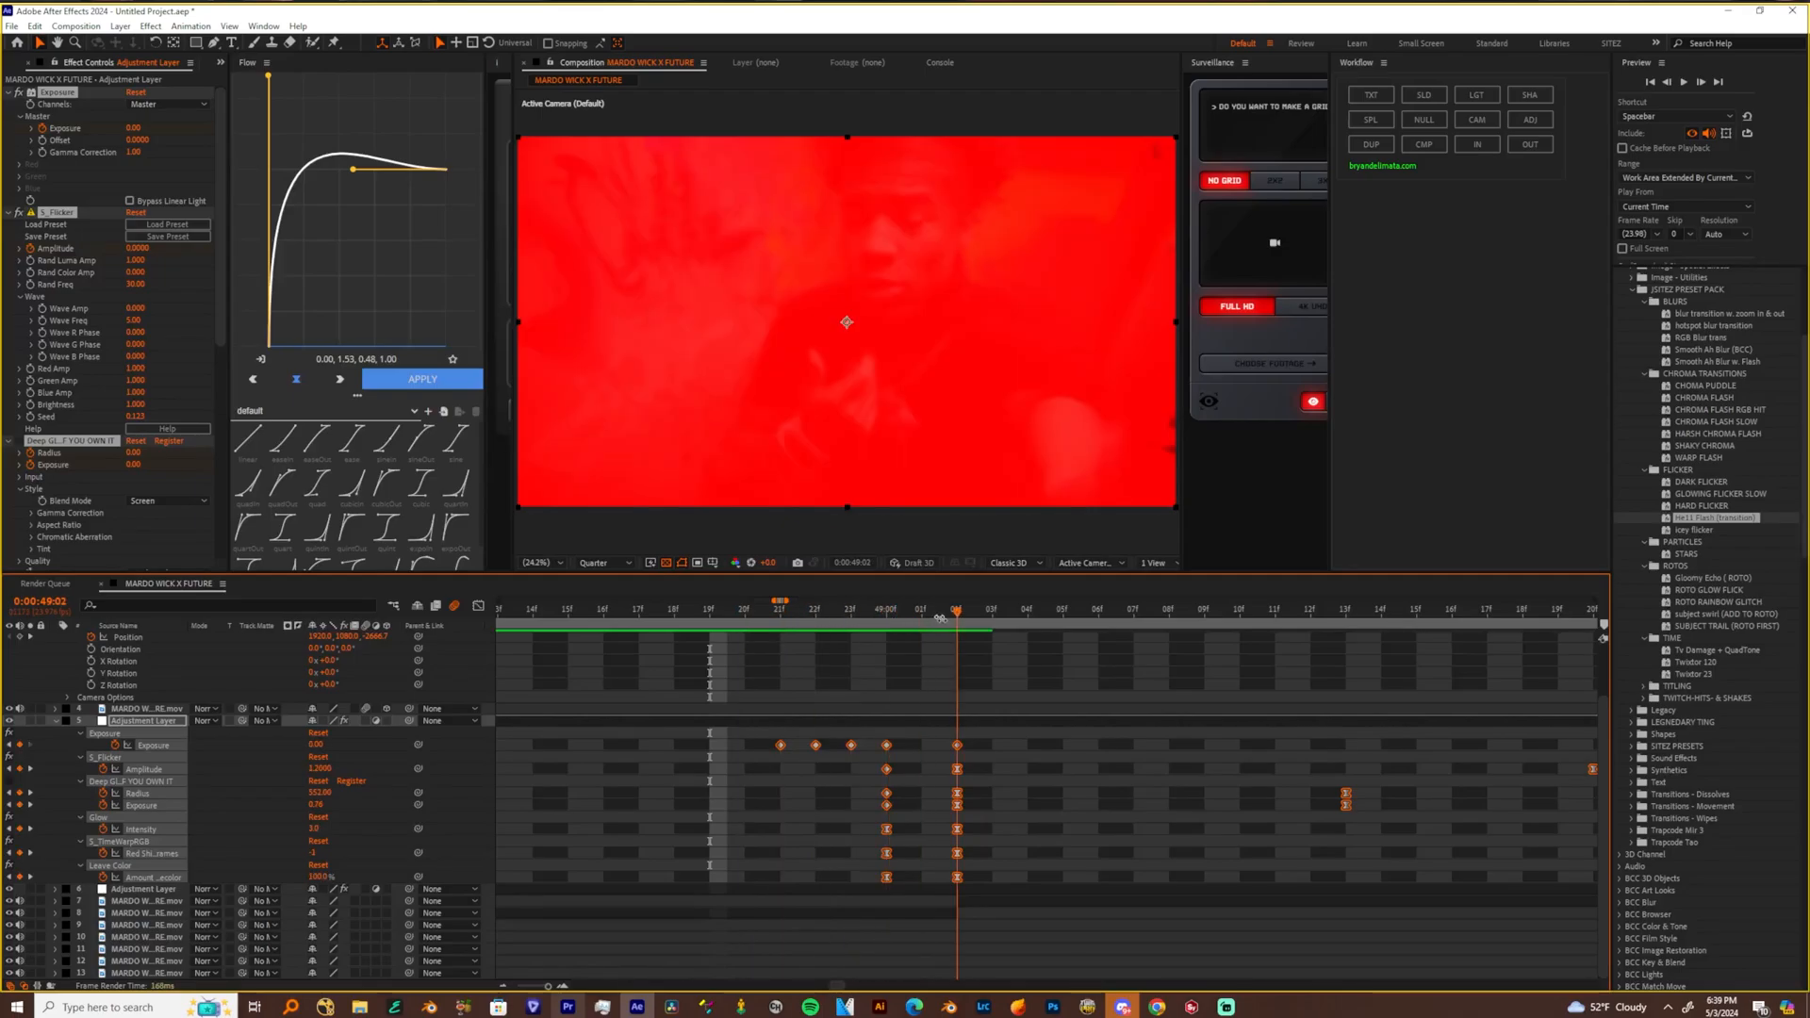
{"action": "key", "text": "space"}
{"action": "left_click_drag", "start_coordinate": [548, 987], "coordinate": [548, 993]}
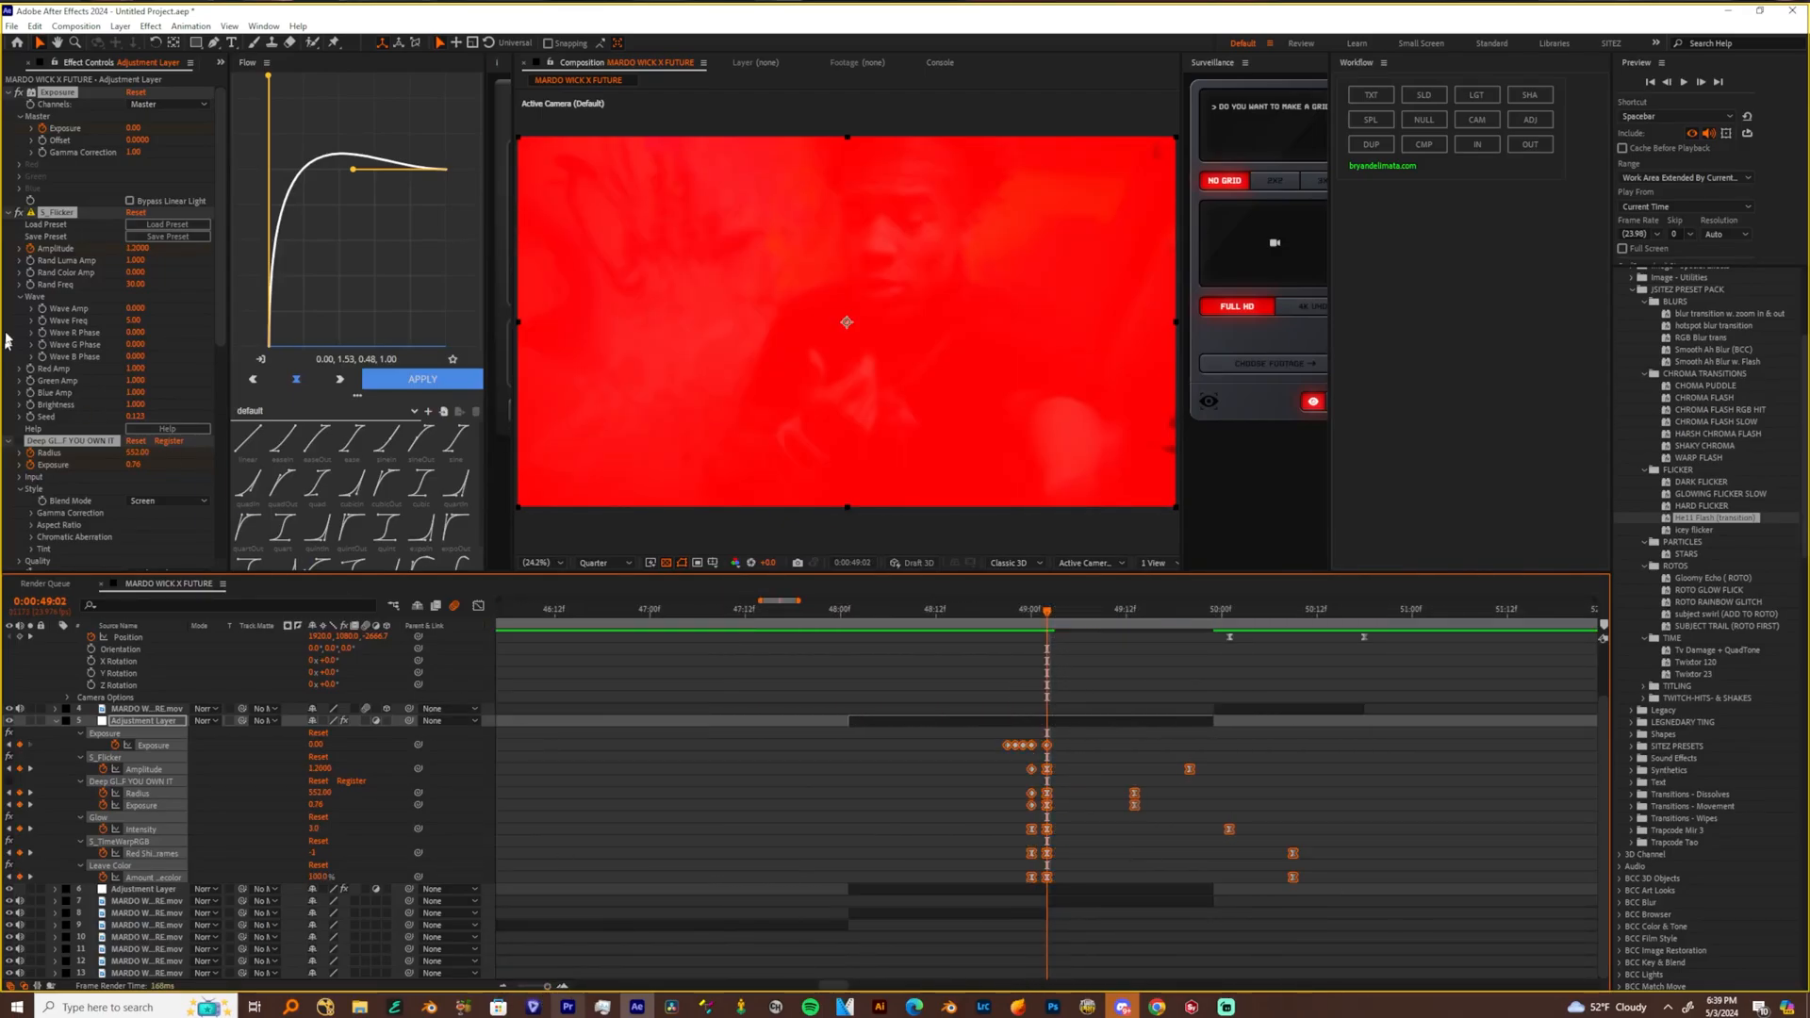
Collapse the settings of the flash effects and delete the Glow effect from the adjustment layer
{"action": "left_click", "coordinate": [8, 213]}
{"action": "left_click", "coordinate": [67, 218]}
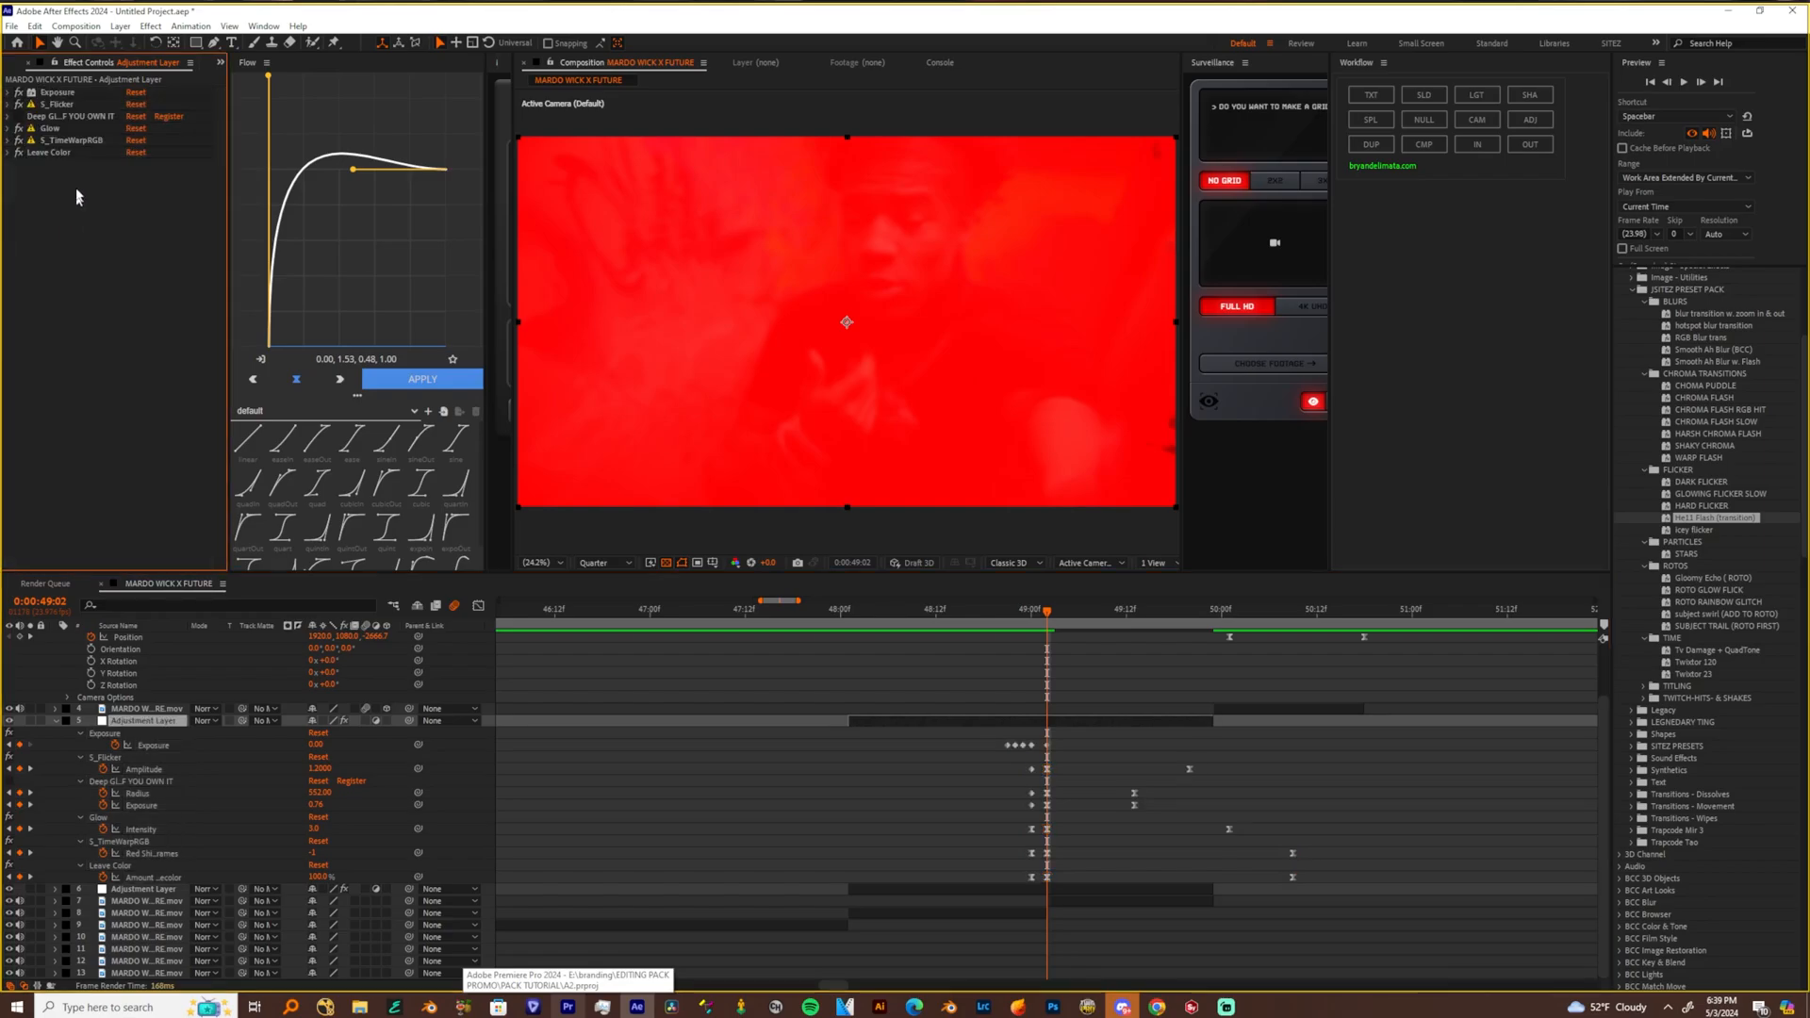
{"action": "left_click", "coordinate": [47, 120]}
{"action": "left_click", "coordinate": [64, 106]}
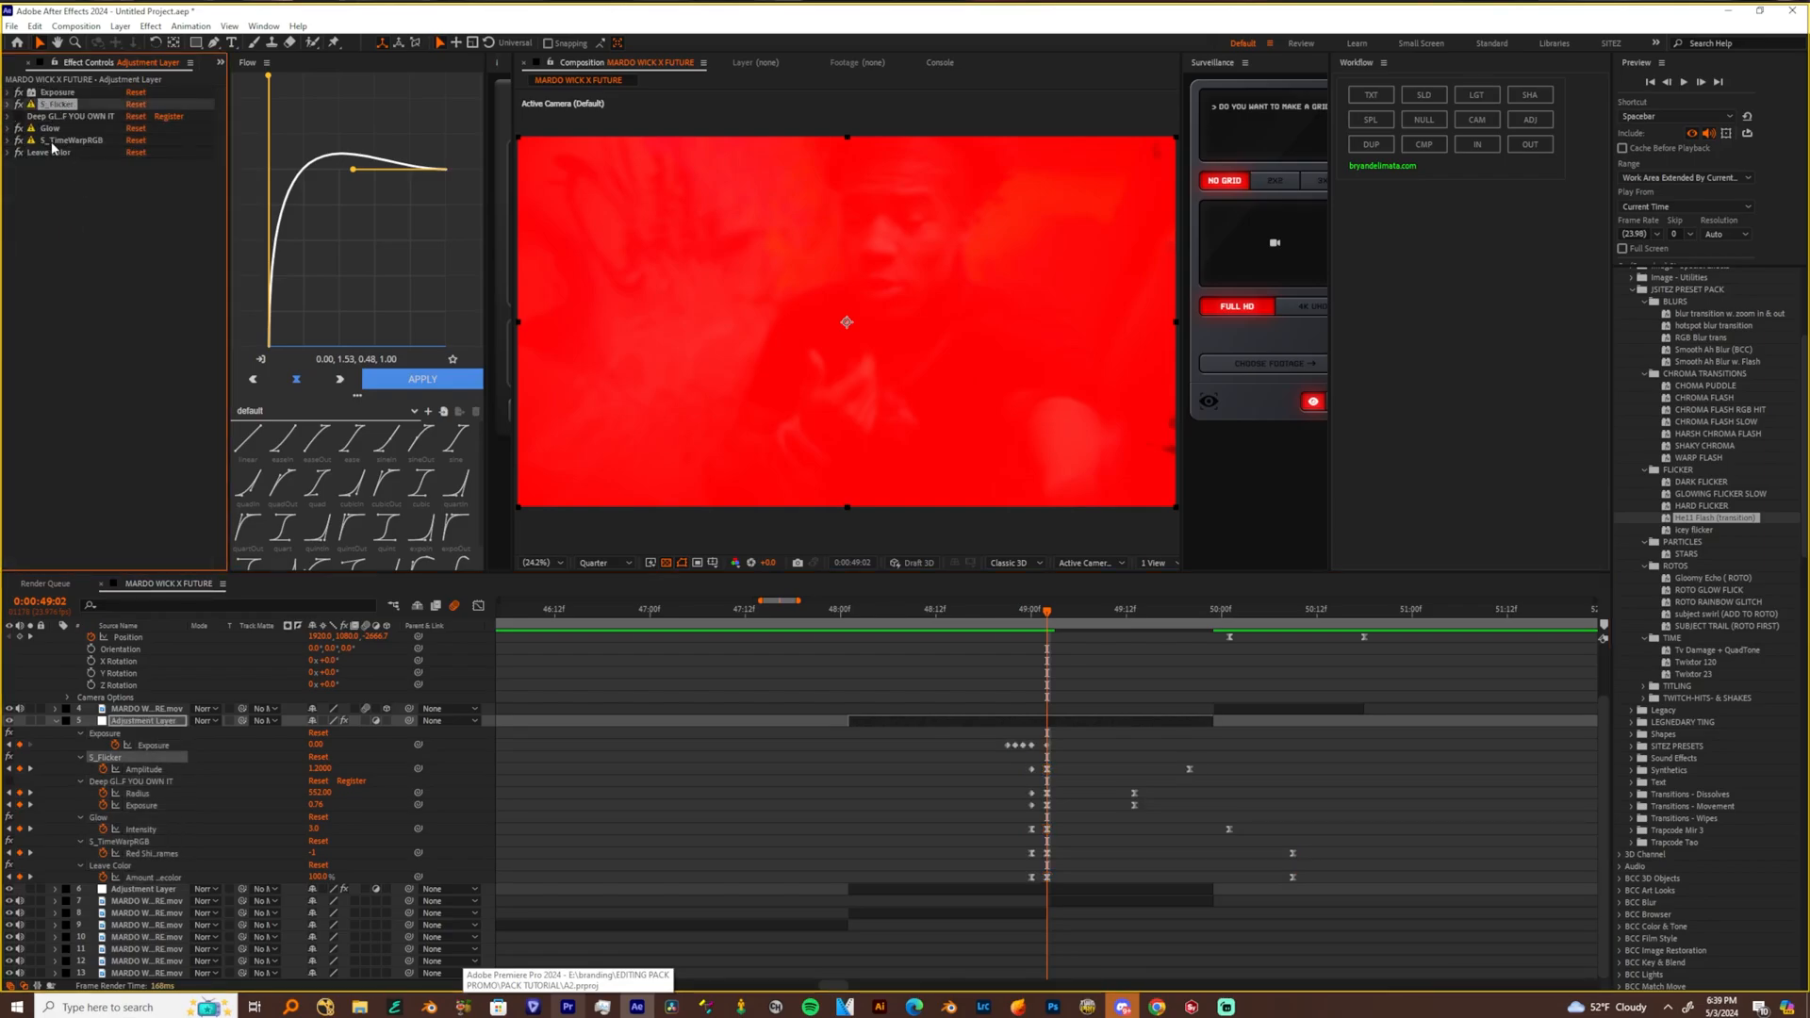
{"action": "left_click", "coordinate": [50, 128]}
{"action": "key", "text": "Delete"}
Enable the Deep Glow effect on the flash adjustment layer
{"action": "left_click", "coordinate": [38, 116]}
{"action": "left_click", "coordinate": [53, 105]}
{"action": "left_click", "coordinate": [53, 117]}
{"action": "left_click", "coordinate": [55, 105]}
{"action": "left_click", "coordinate": [56, 128]}
{"action": "left_click", "coordinate": [38, 116]}
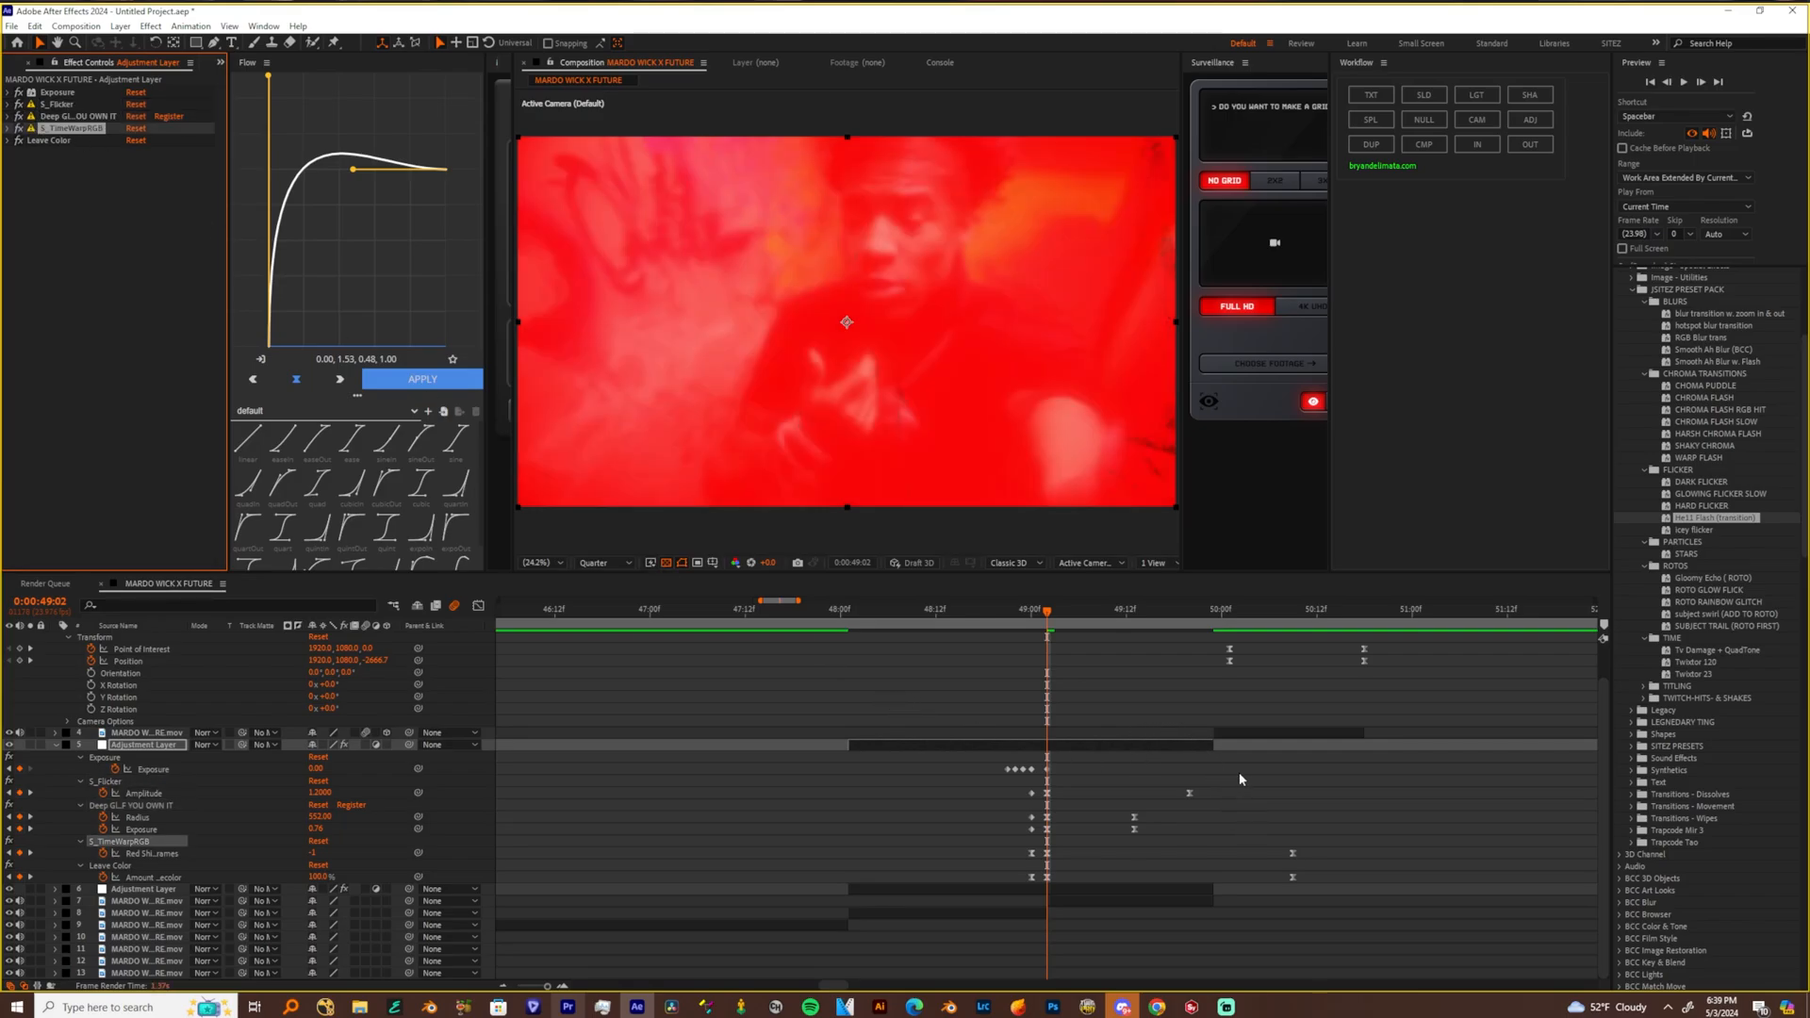
Pull the ending keyframes of S_Flicker, Deep Glow, S_TimeWarpRGB and Leave Color earlier to shorten the flash
{"action": "left_click_drag", "start_coordinate": [1373, 790], "coordinate": [1091, 965]}
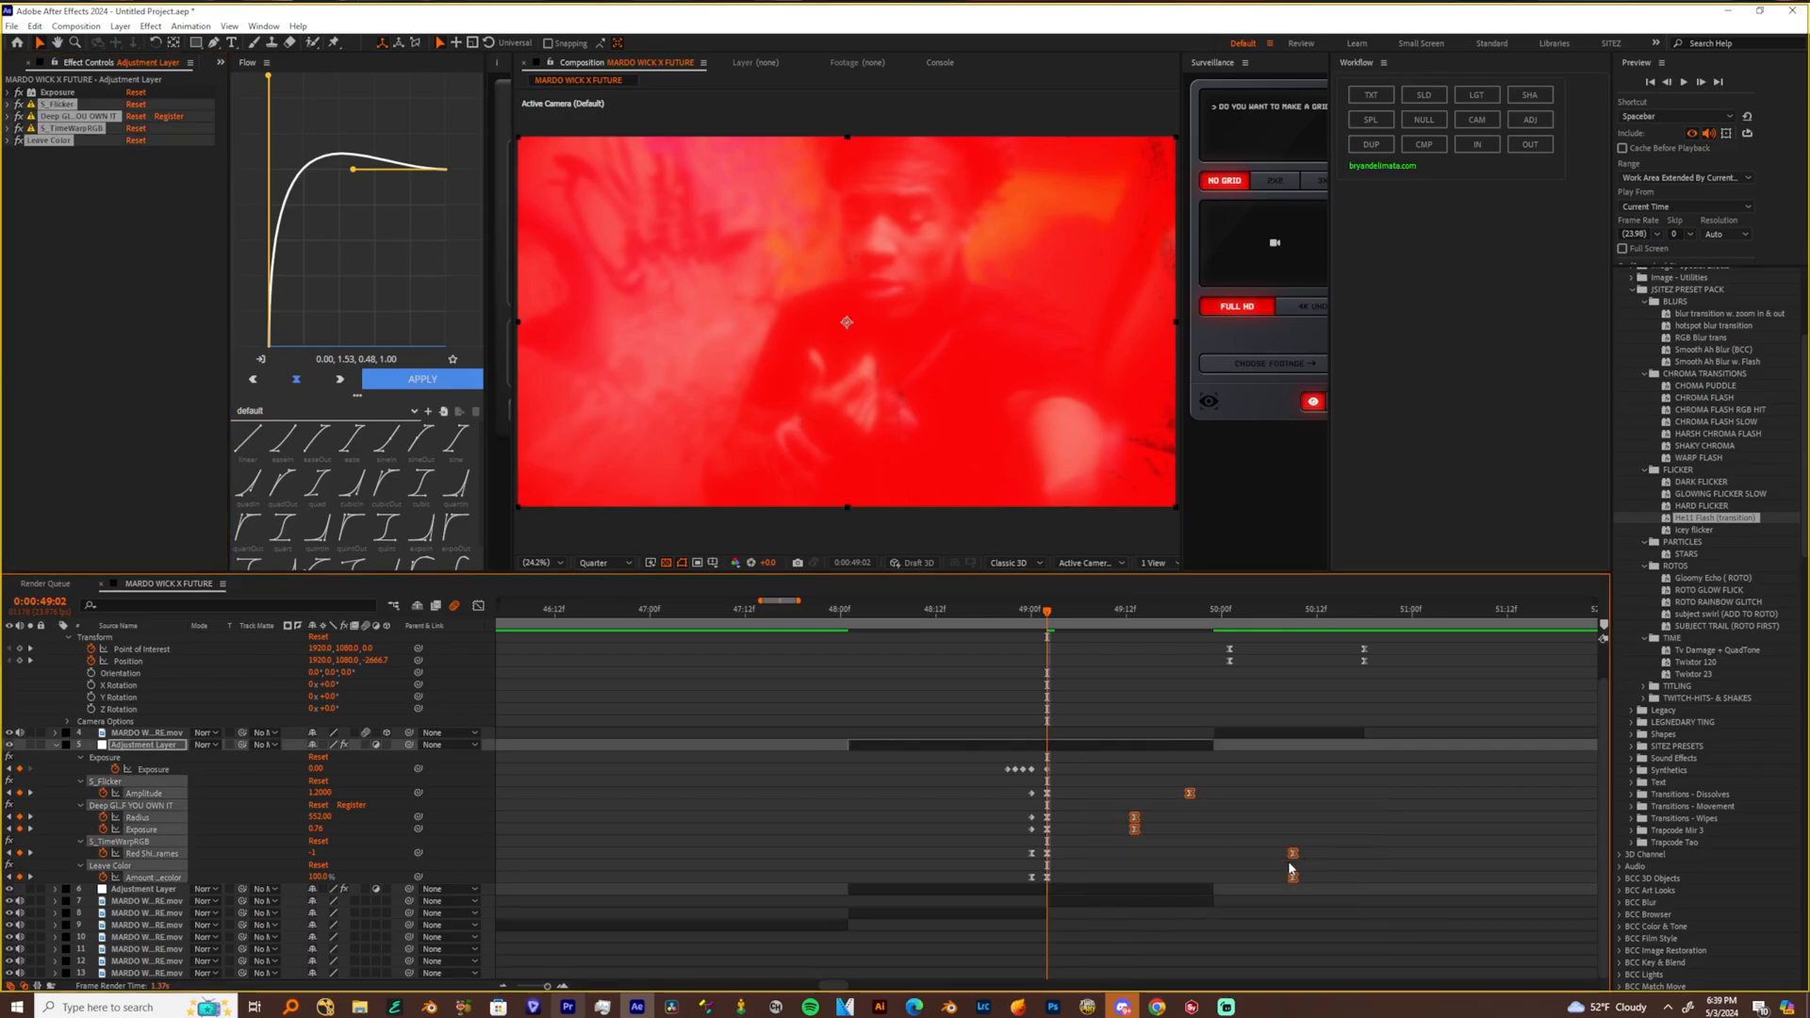
{"action": "left_click_drag", "start_coordinate": [1289, 856], "coordinate": [1214, 869]}
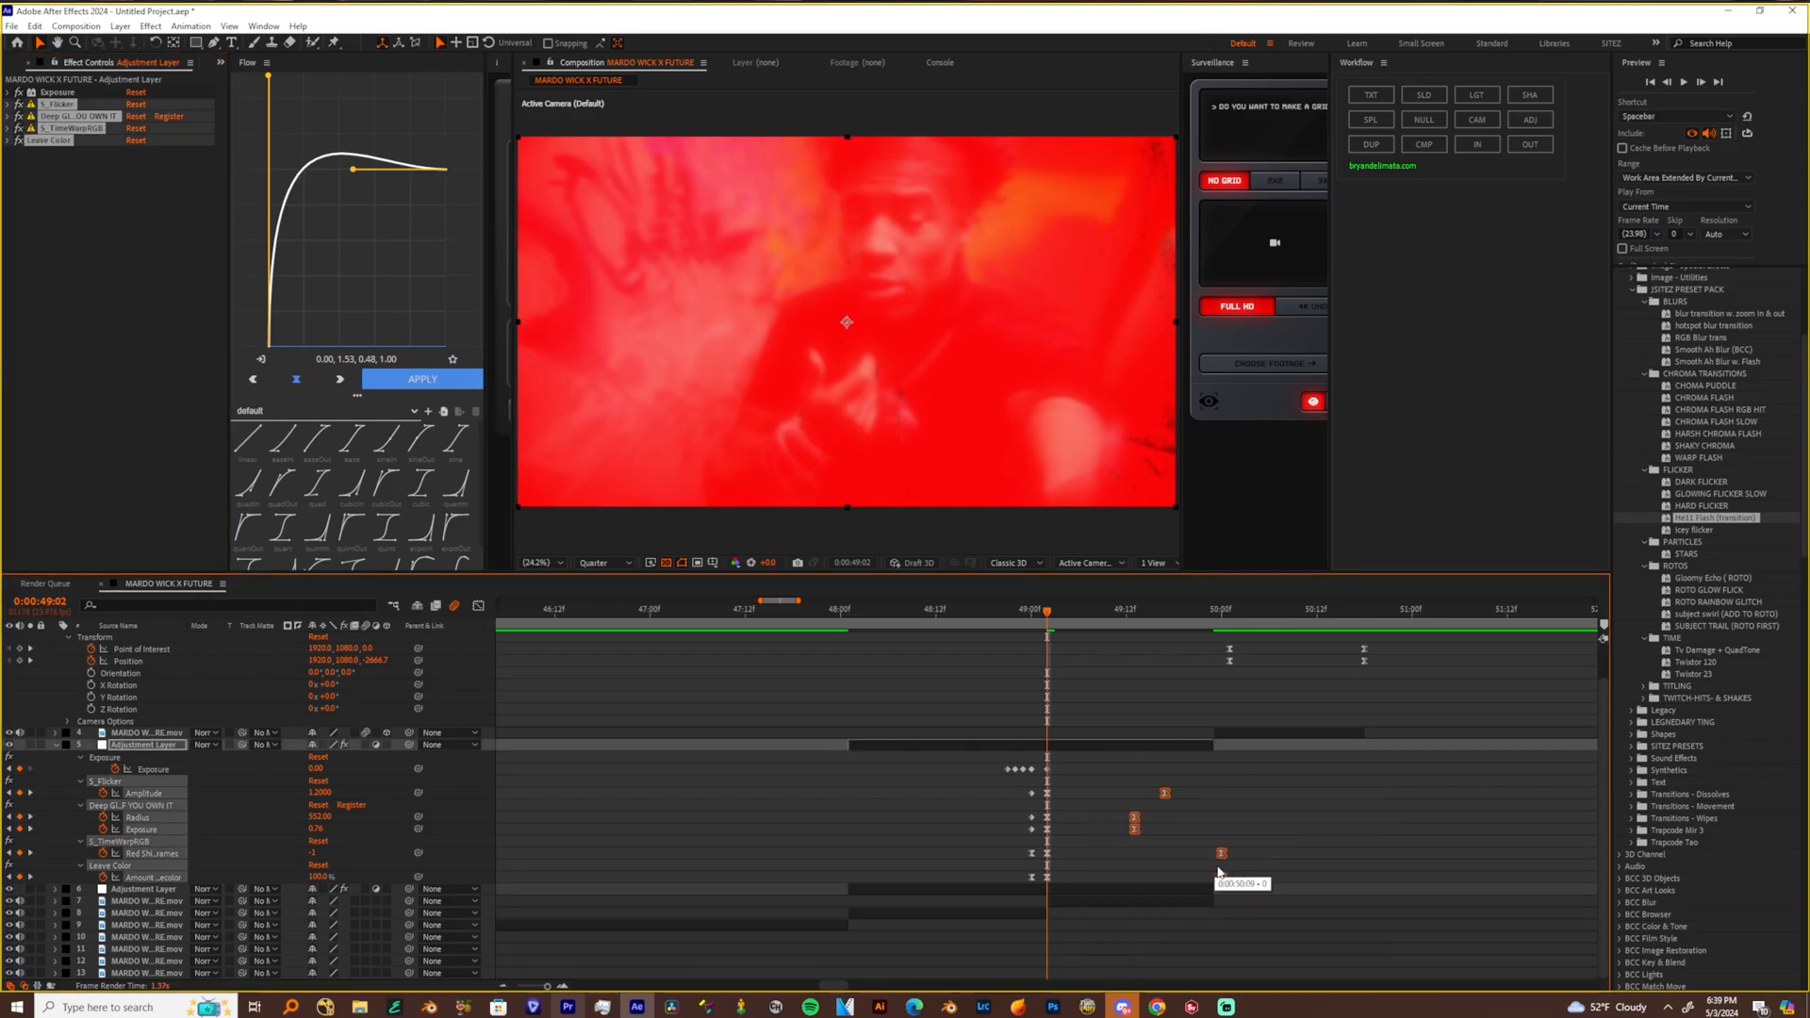
{"action": "left_click_drag", "start_coordinate": [1251, 794], "coordinate": [1131, 900]}
{"action": "left_click_drag", "start_coordinate": [1169, 796], "coordinate": [1121, 802]}
Trim the start of the flash adjustment layer to 0:00:48:21 and preview the transition across the cut
{"action": "left_click_drag", "start_coordinate": [1049, 610], "coordinate": [1007, 610]}
{"action": "left_click", "coordinate": [845, 760]}
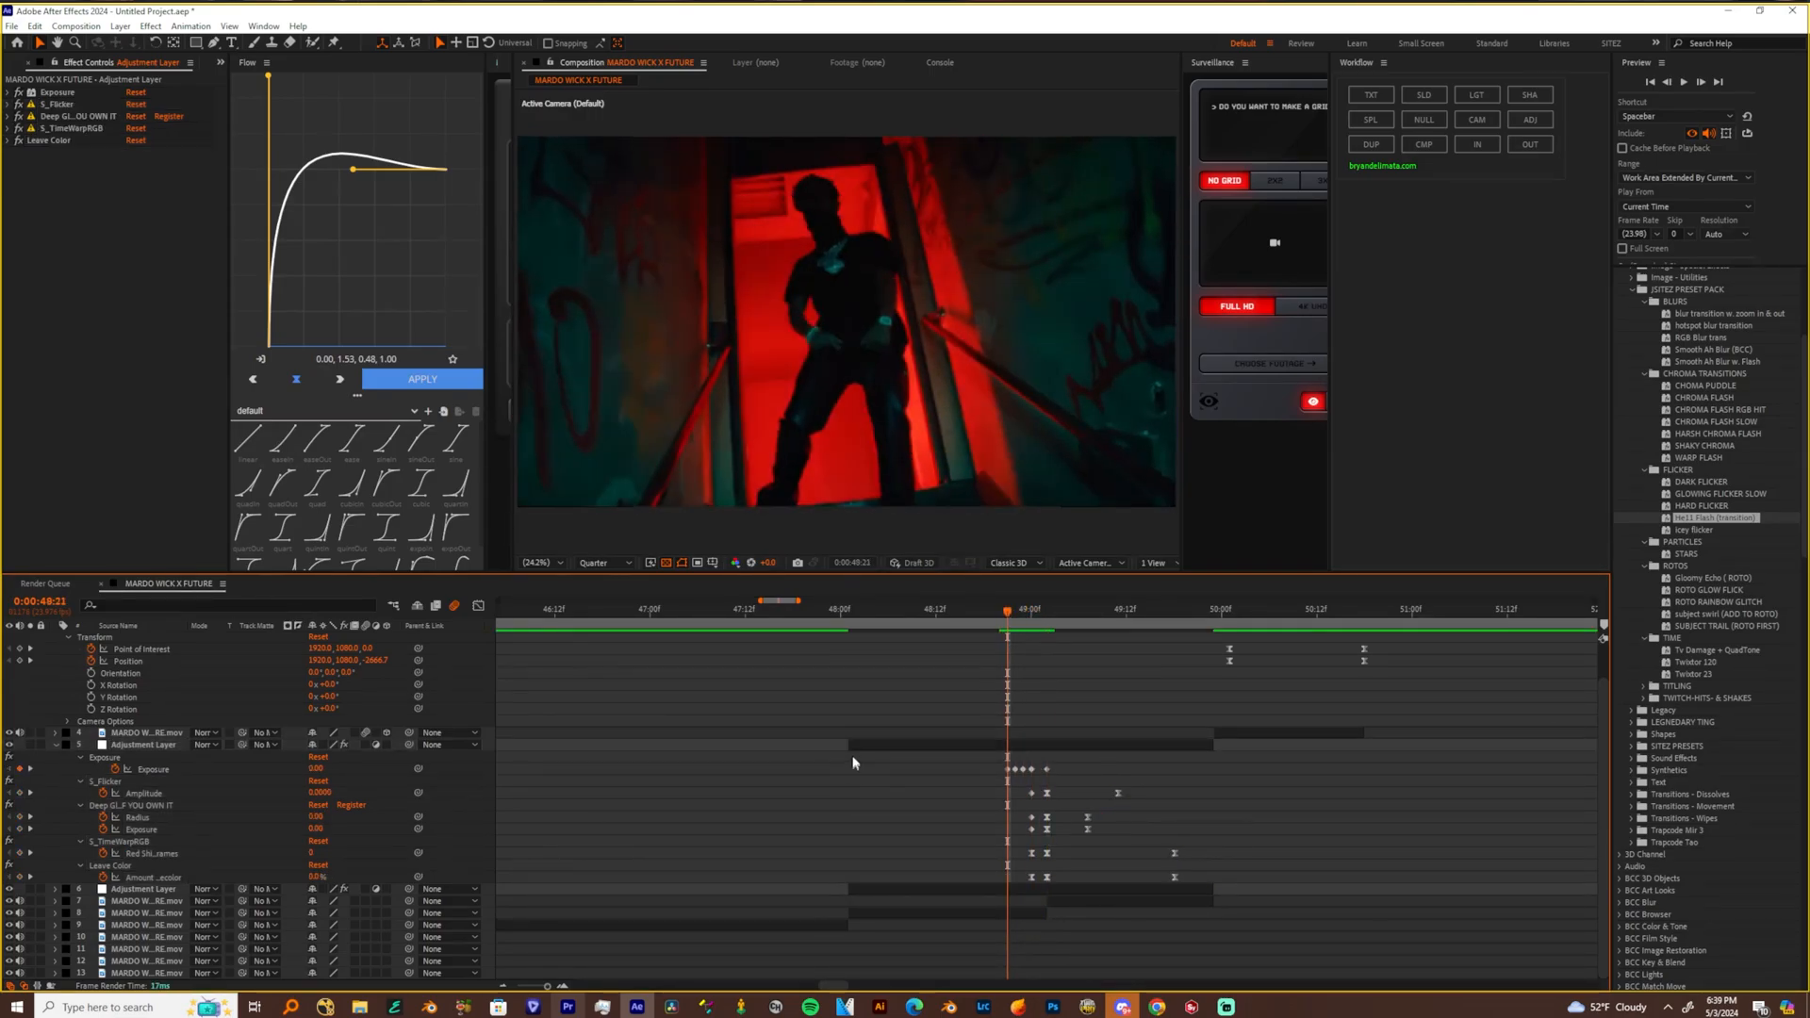
{"action": "left_click_drag", "start_coordinate": [1000, 617], "coordinate": [944, 616]}
{"action": "key", "text": "space"}
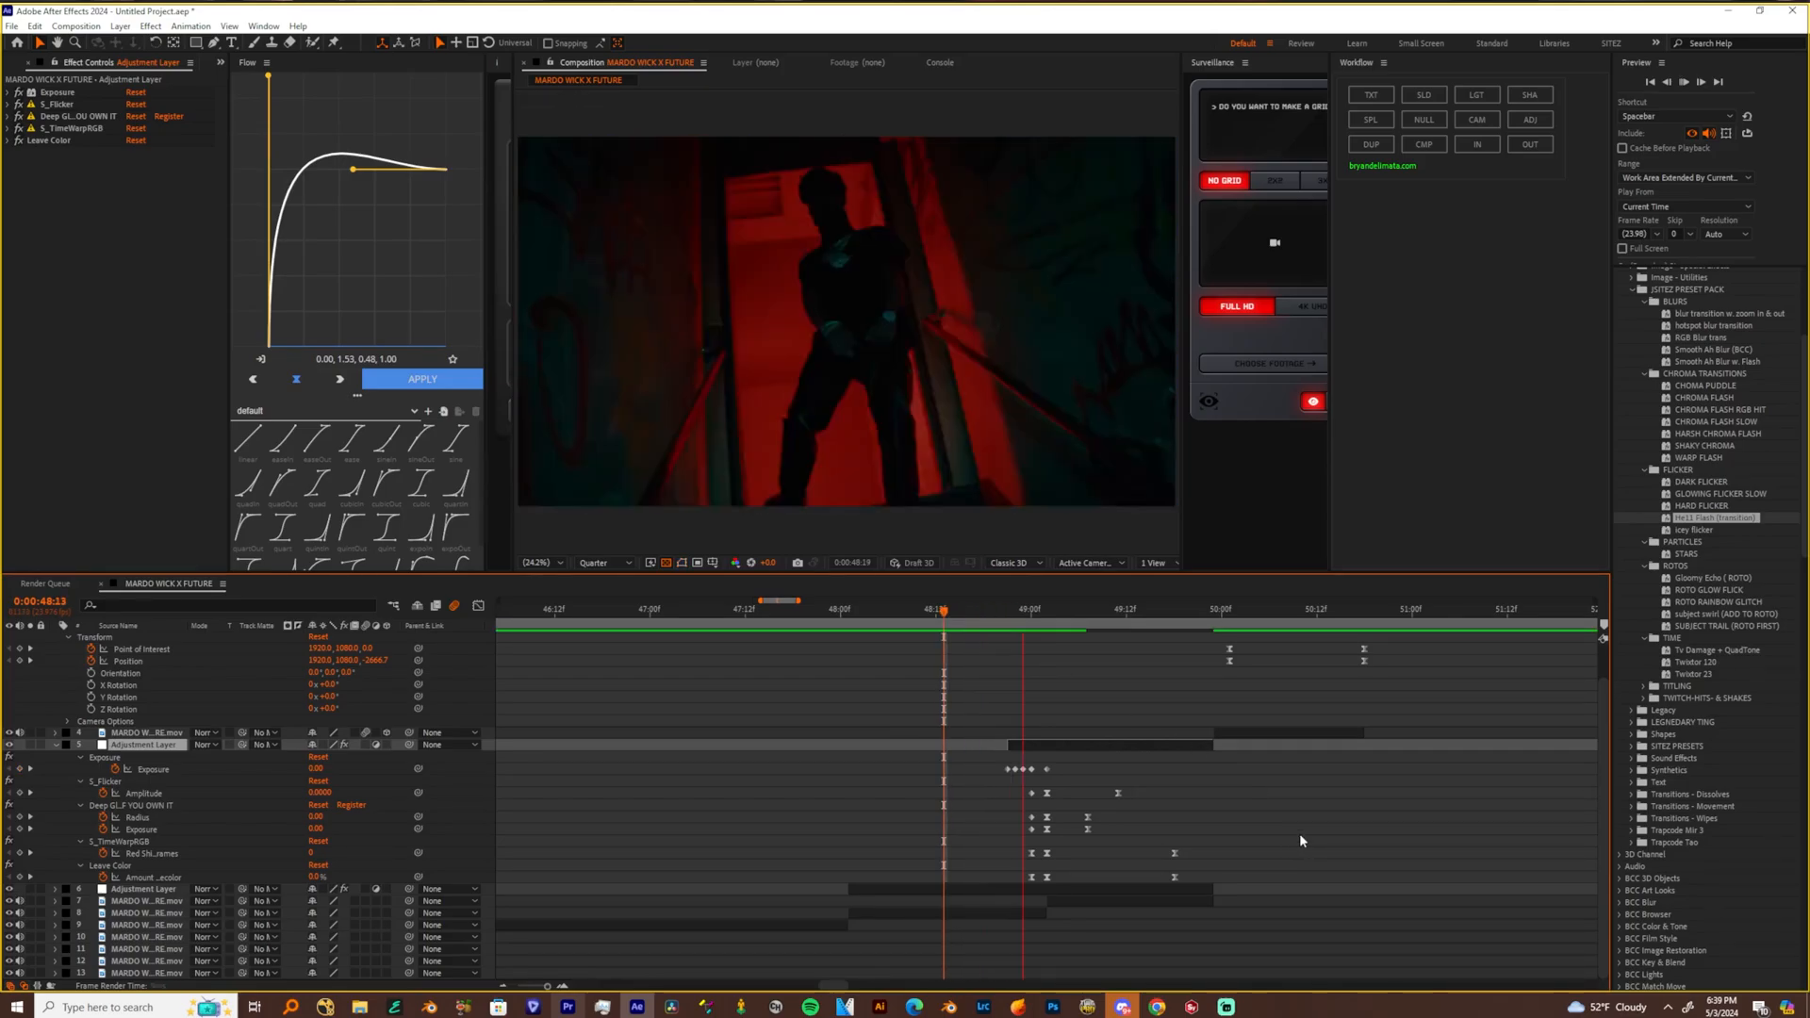
{"action": "left_click", "coordinate": [976, 611]}
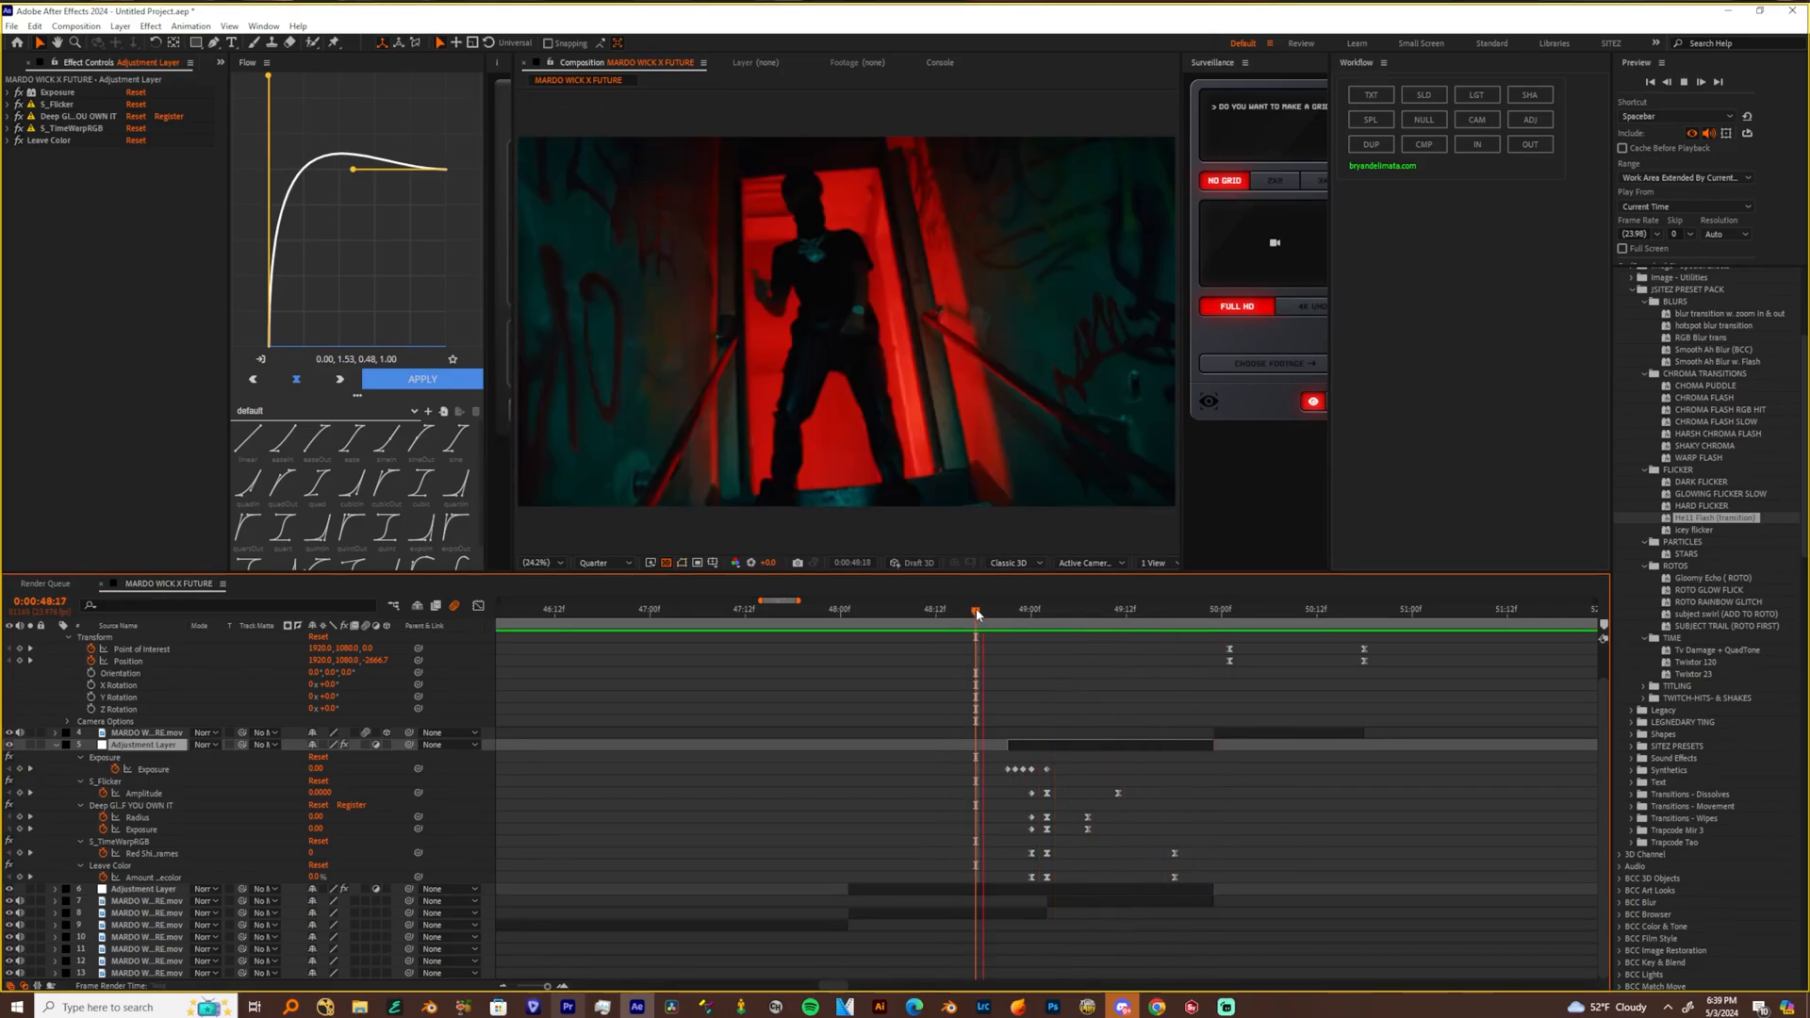
{"action": "key", "text": "space"}
{"action": "key", "text": "space"}
{"action": "key", "text": "space"}
Remove the Red Shift Frames keyframes from S_TimeWarpRGB at 0:00:49:02 and set the value to 0
{"action": "left_click_drag", "start_coordinate": [1030, 619], "coordinate": [1046, 615]}
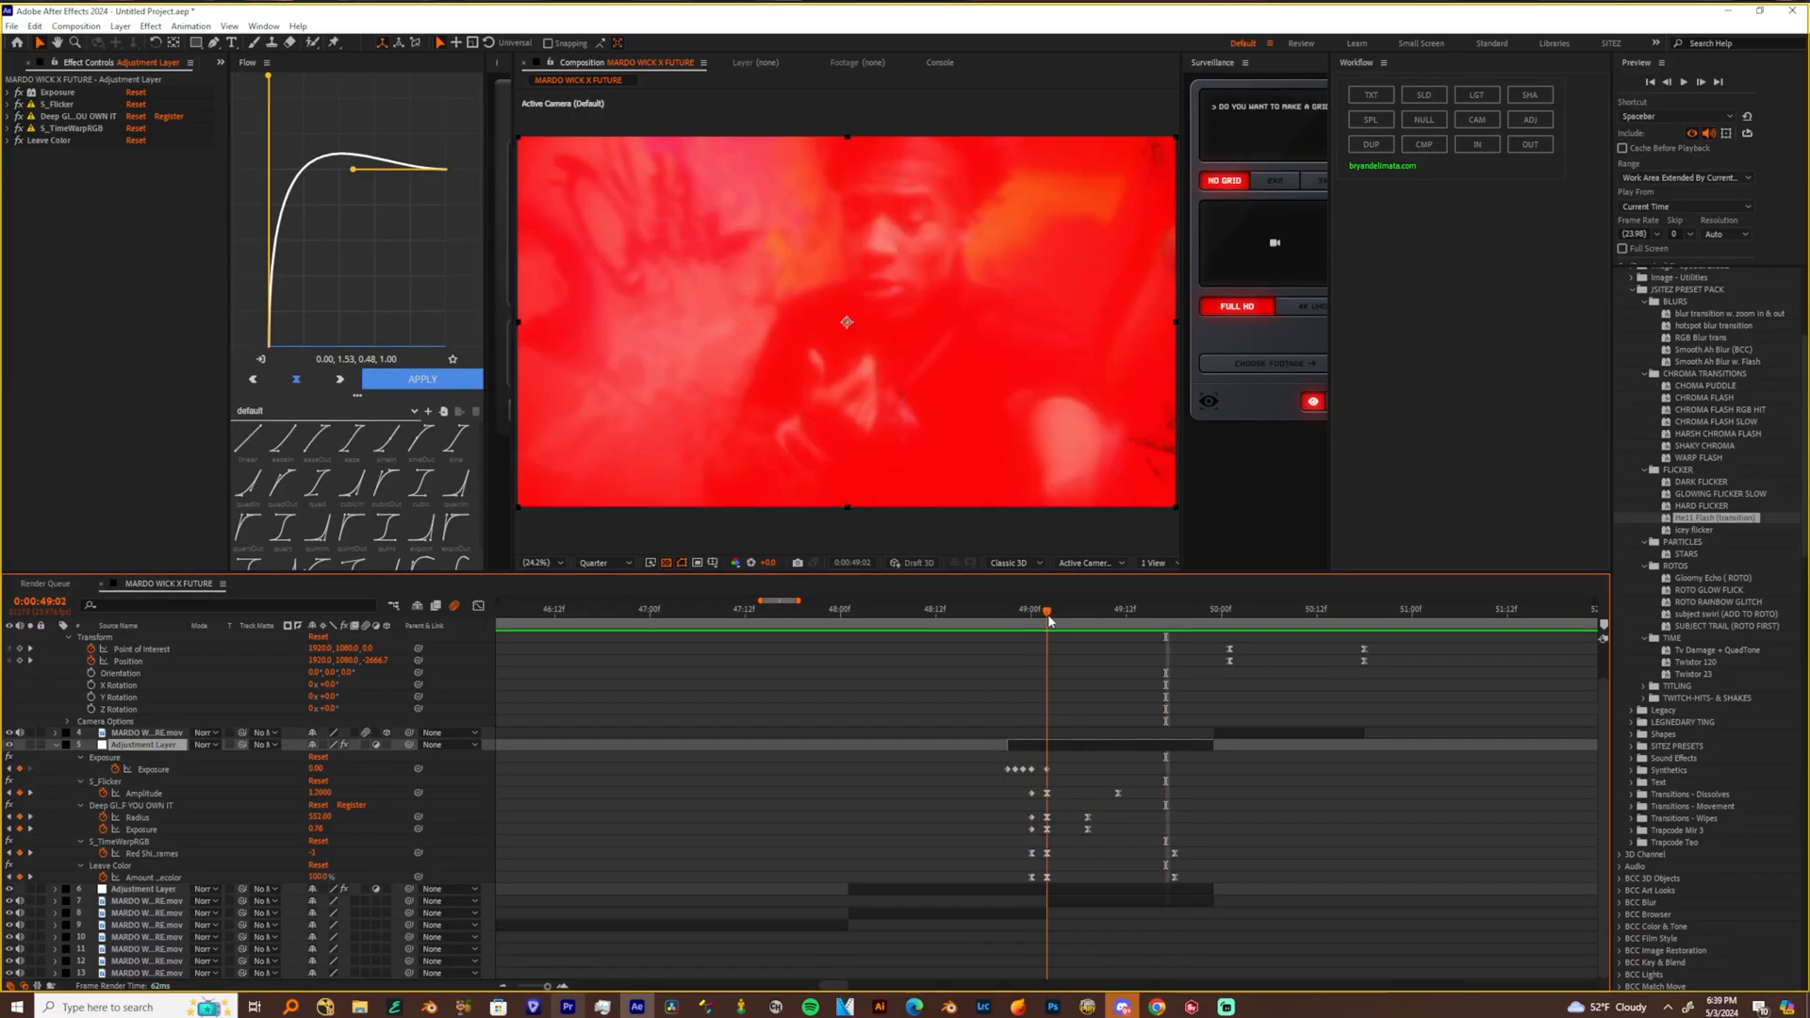
{"action": "left_click", "coordinate": [8, 130]}
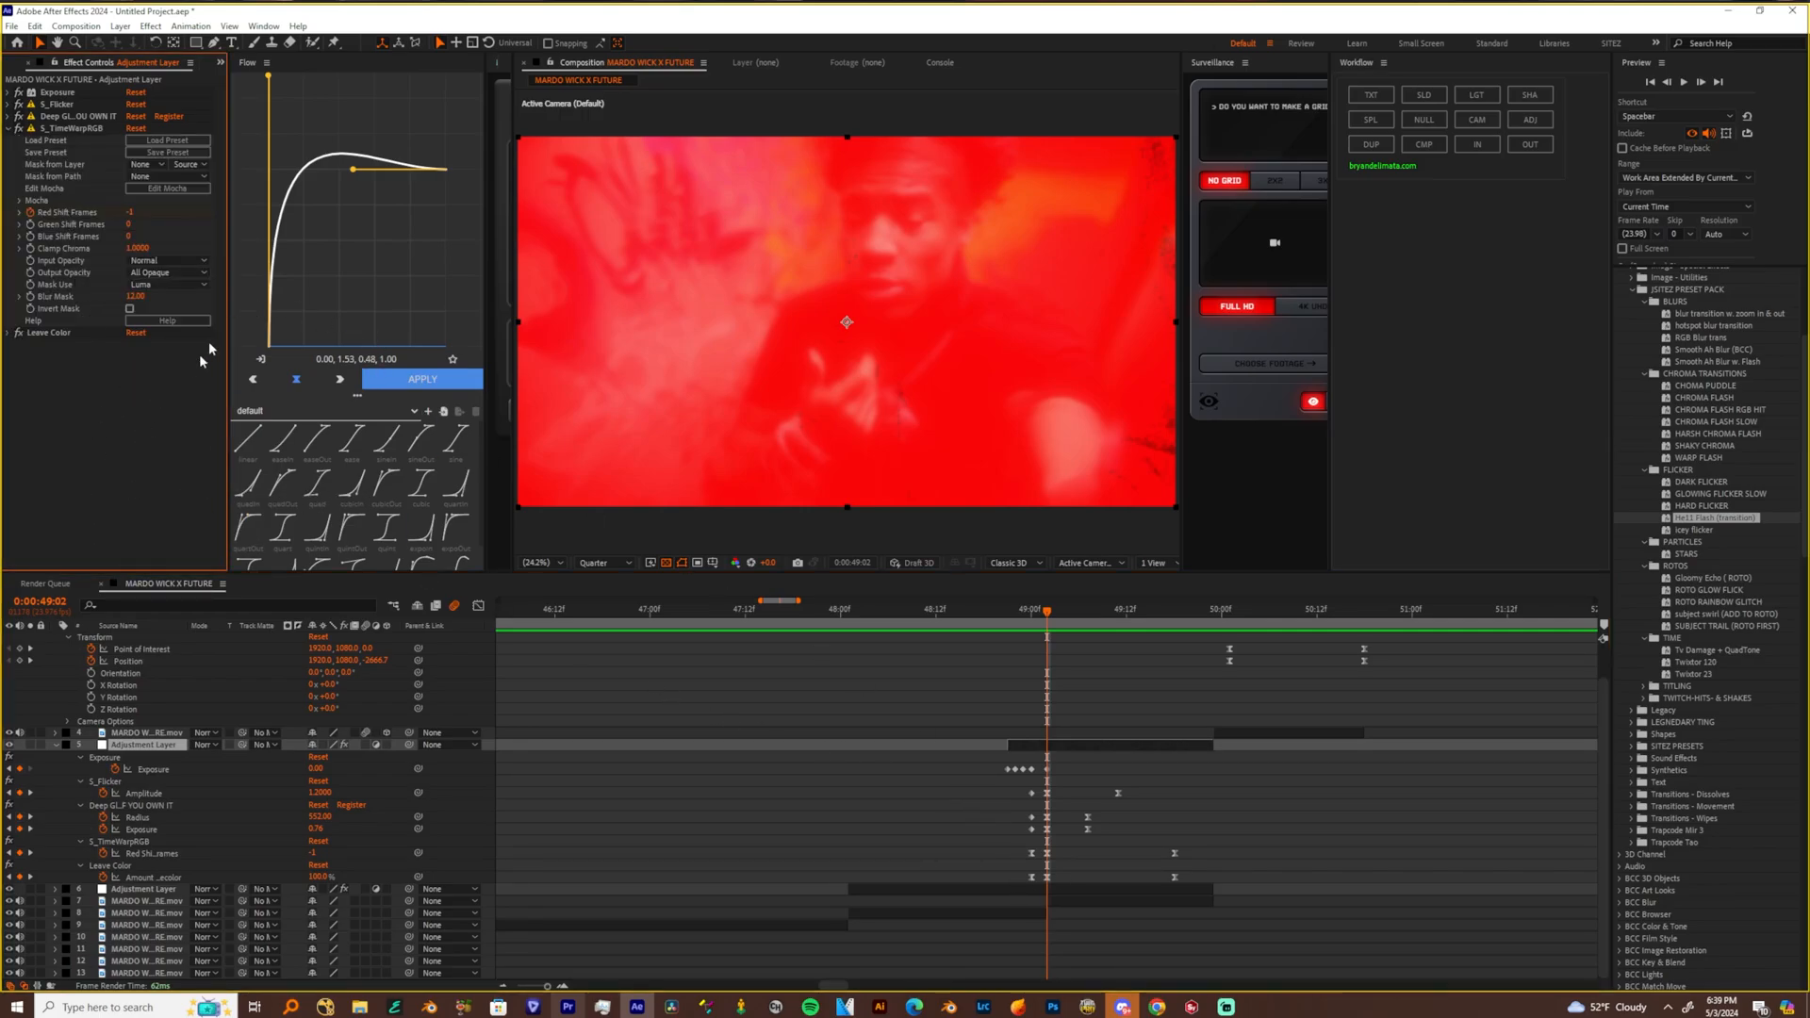
{"action": "left_click", "coordinate": [31, 212]}
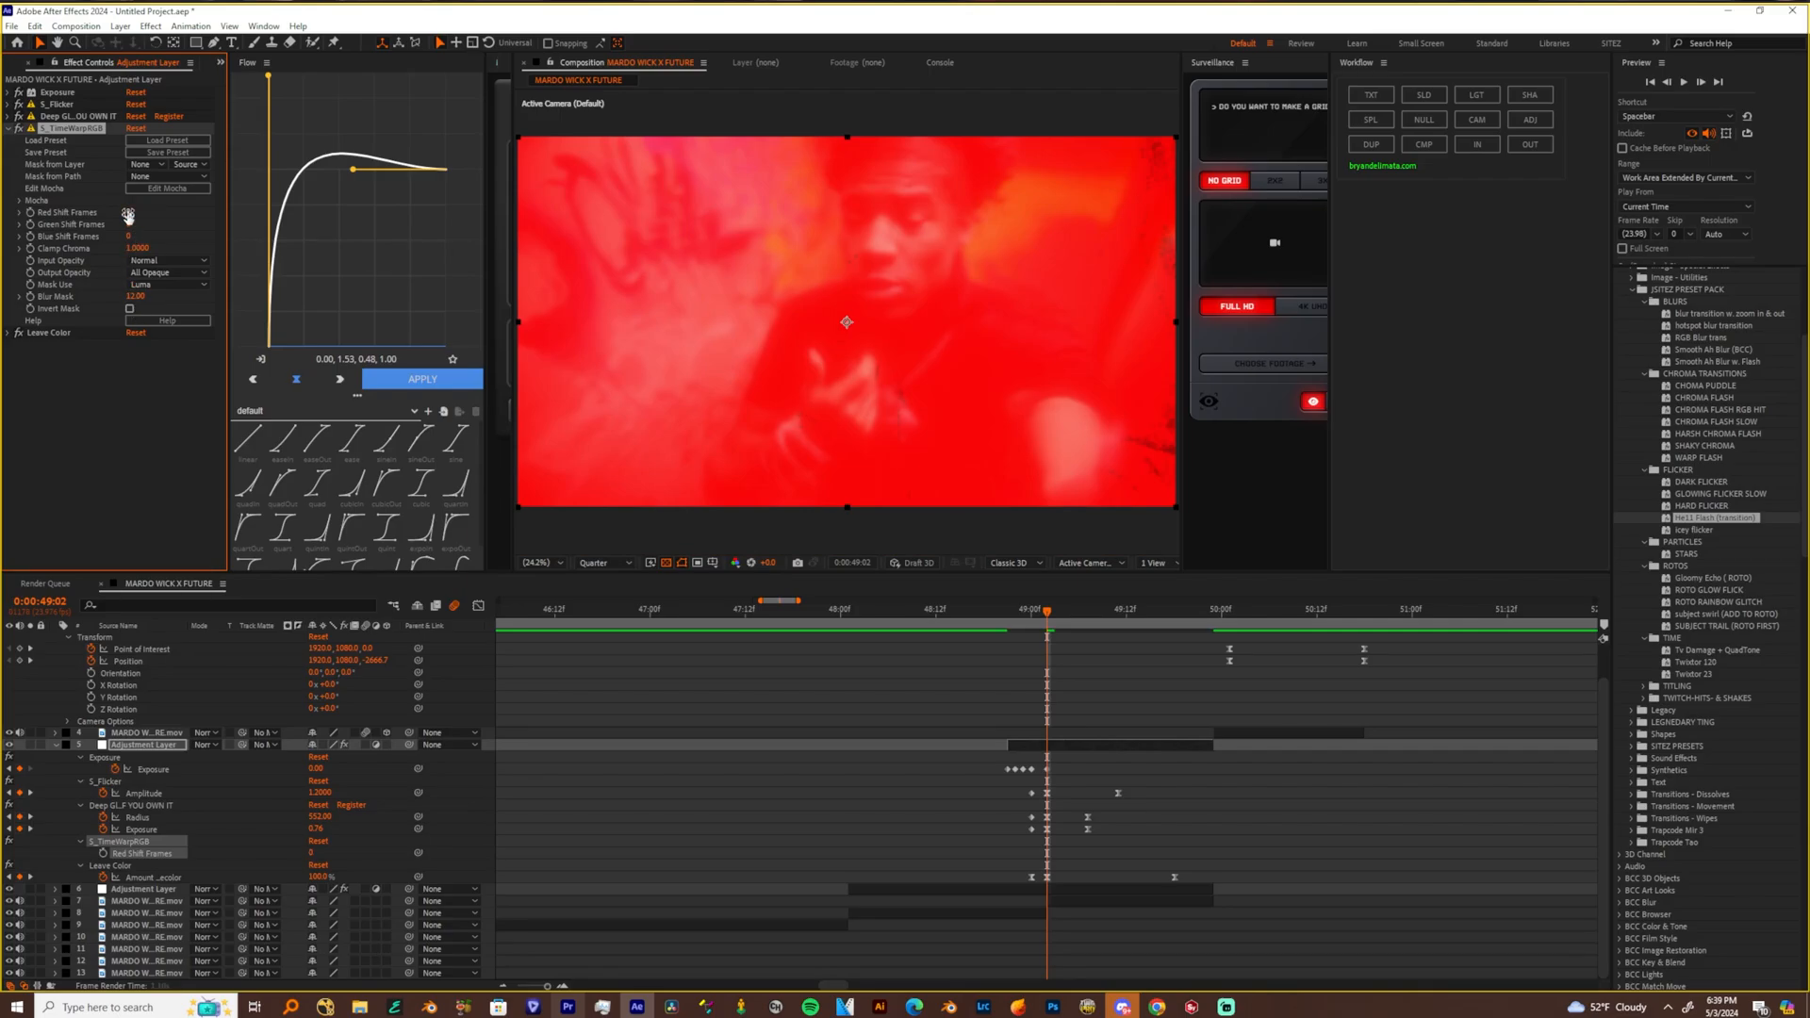
{"action": "left_click", "coordinate": [144, 403]}
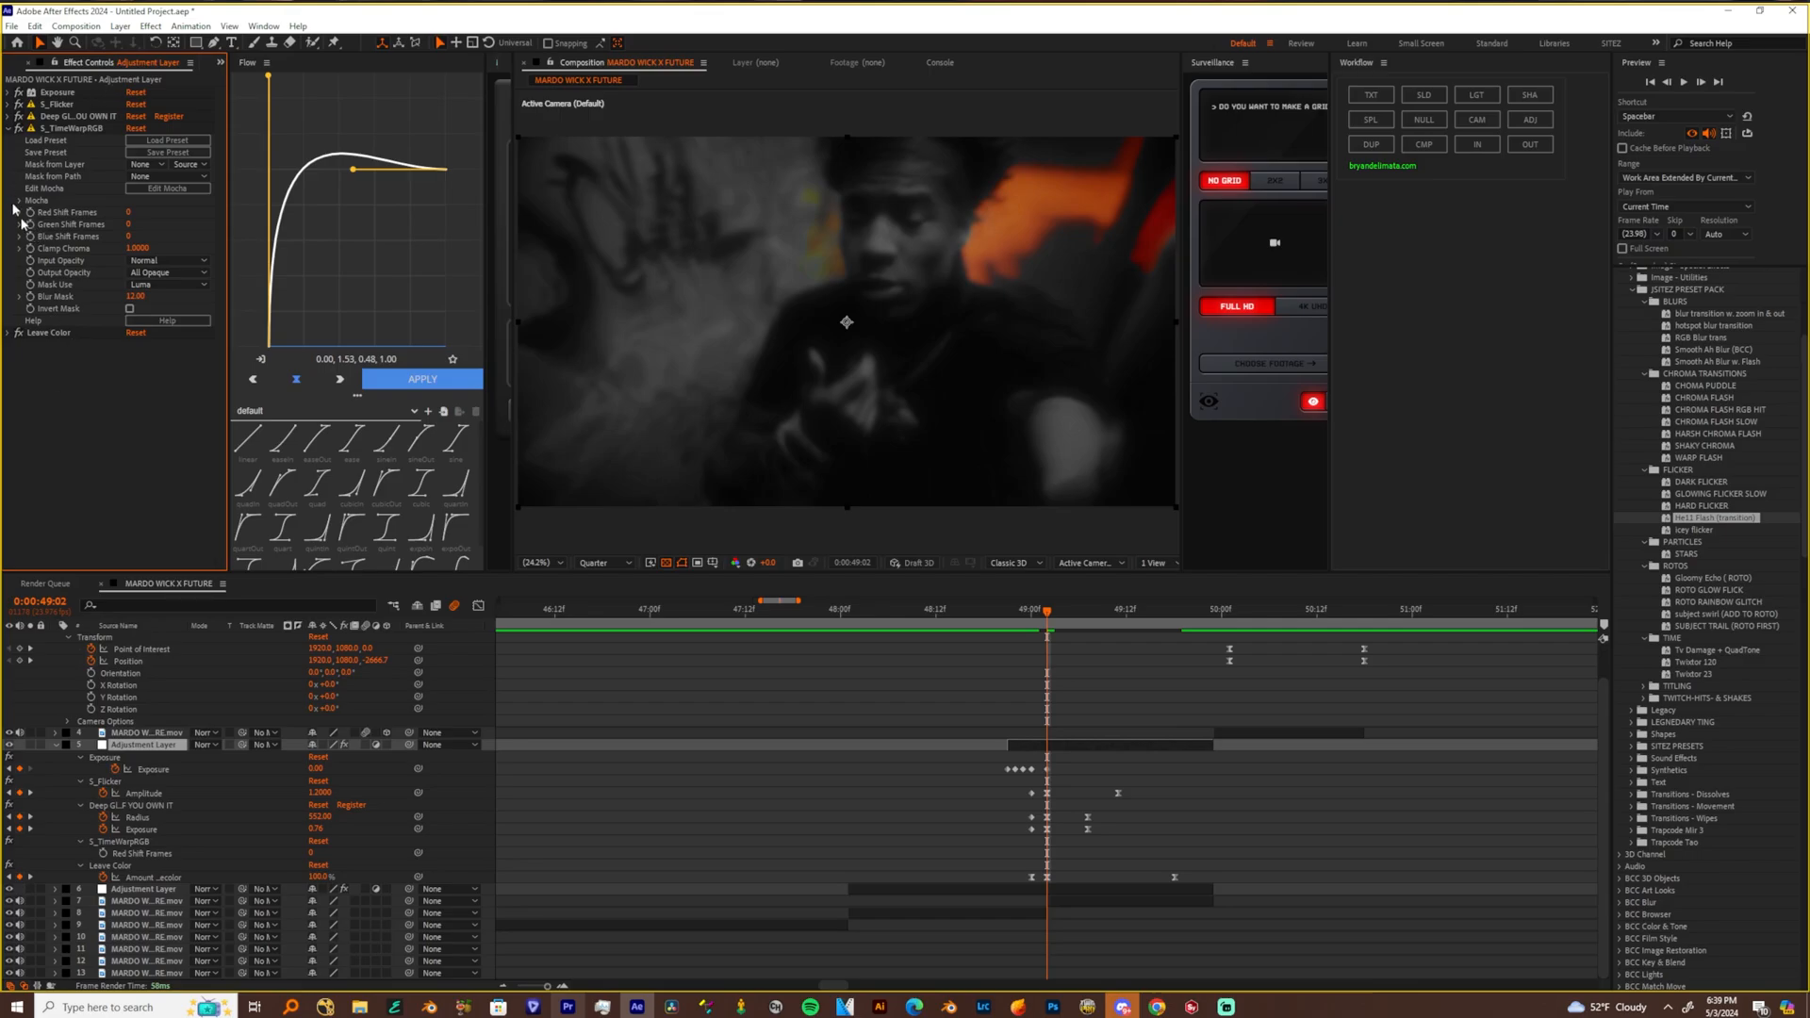
Set Leave Color's Color To Leave to the dark teal sampled from the wall in the clip
{"action": "left_click", "coordinate": [8, 333]}
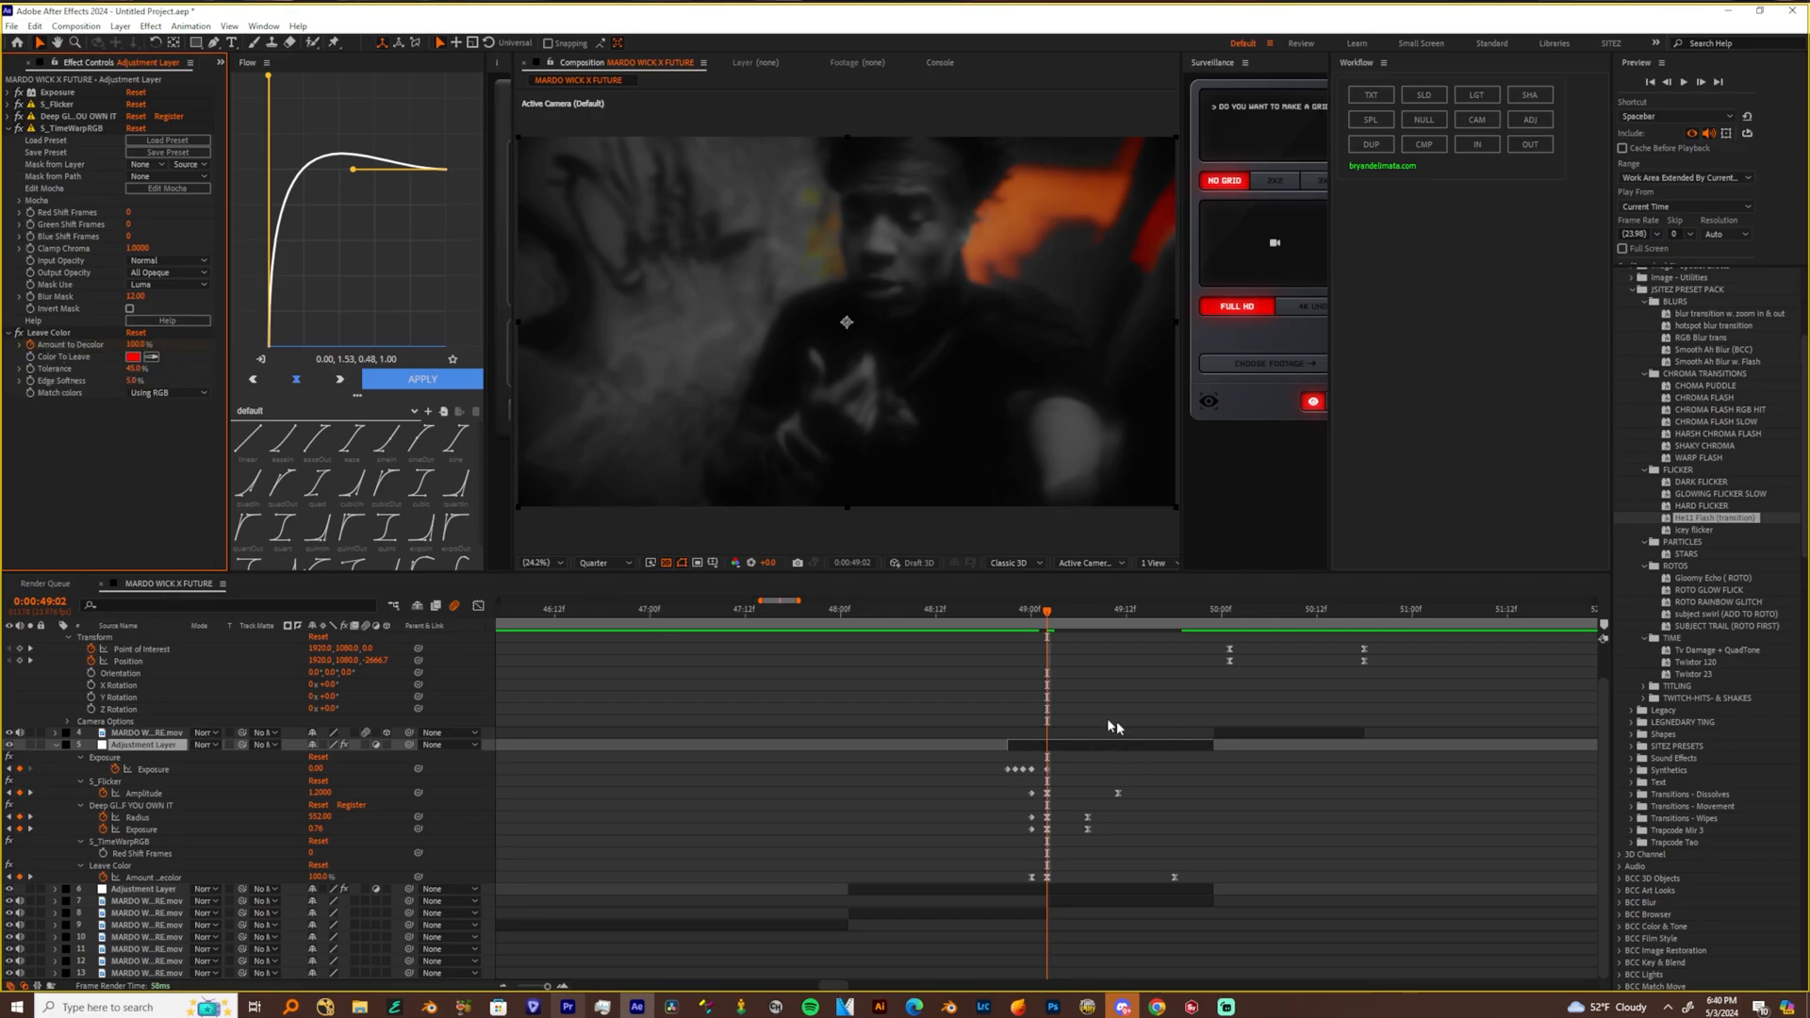
{"action": "left_click", "coordinate": [132, 358]}
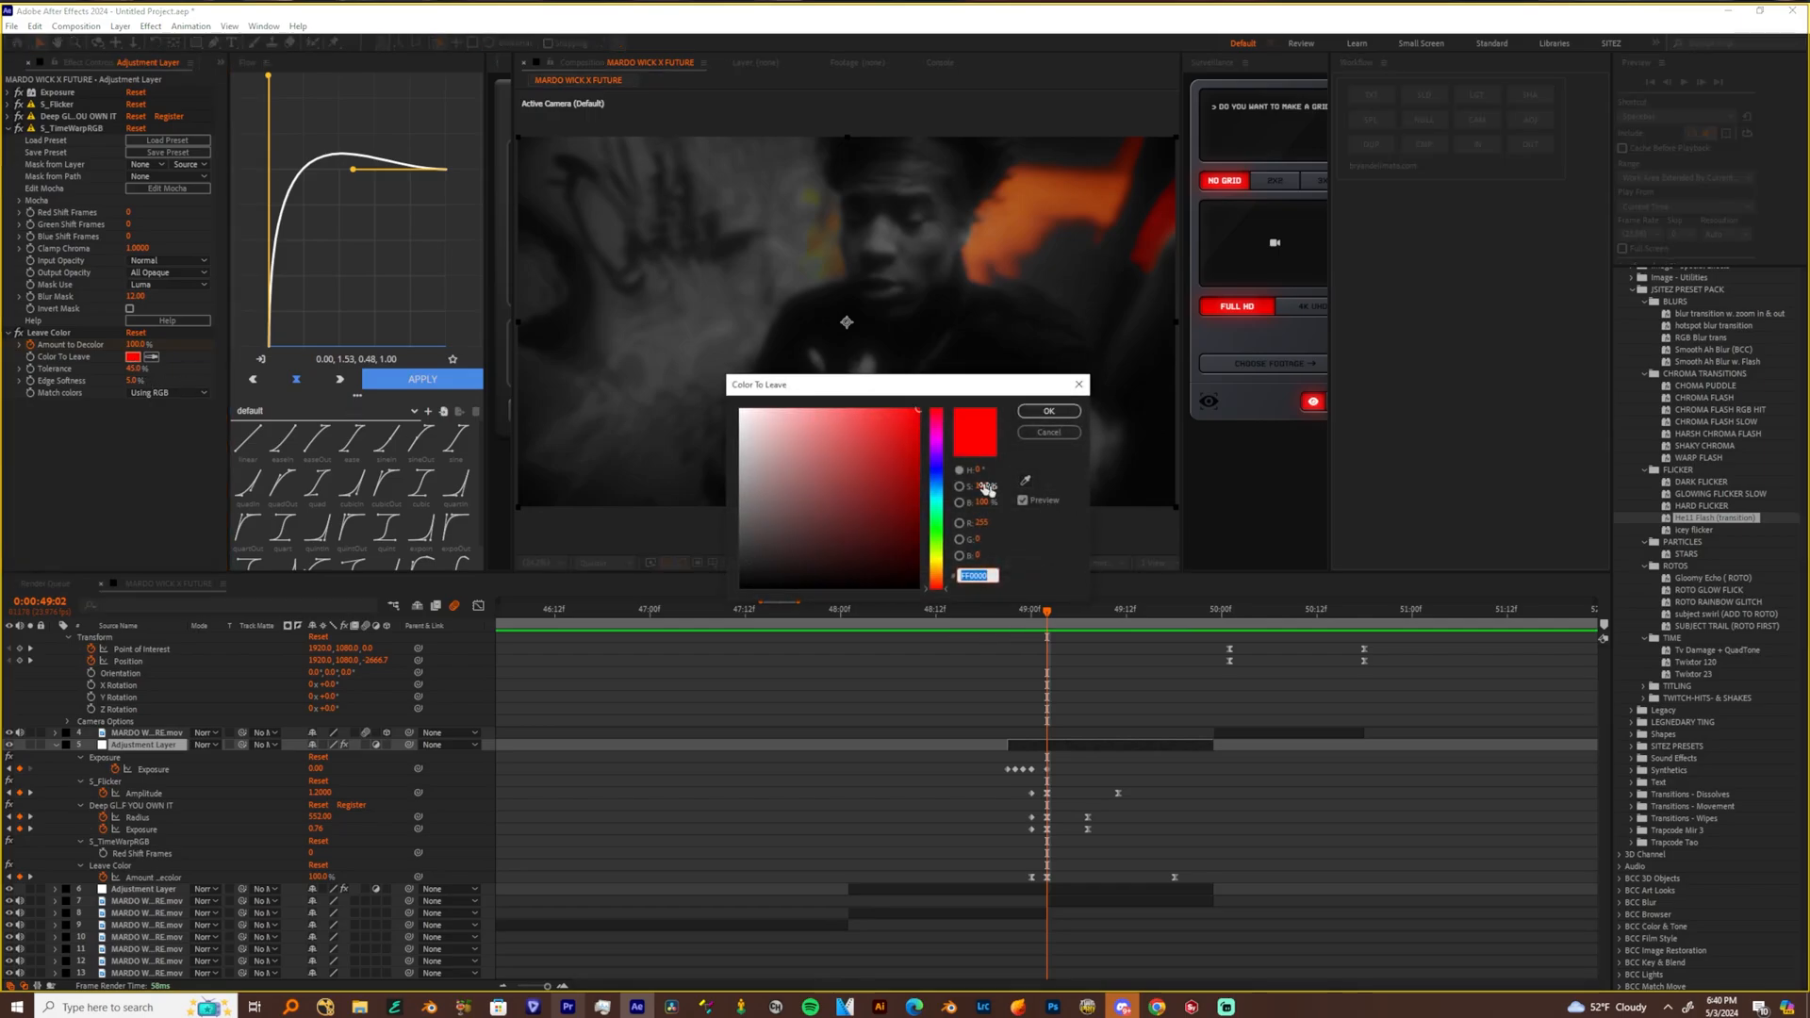
{"action": "left_click", "coordinate": [1029, 432]}
{"action": "left_click", "coordinate": [19, 334]}
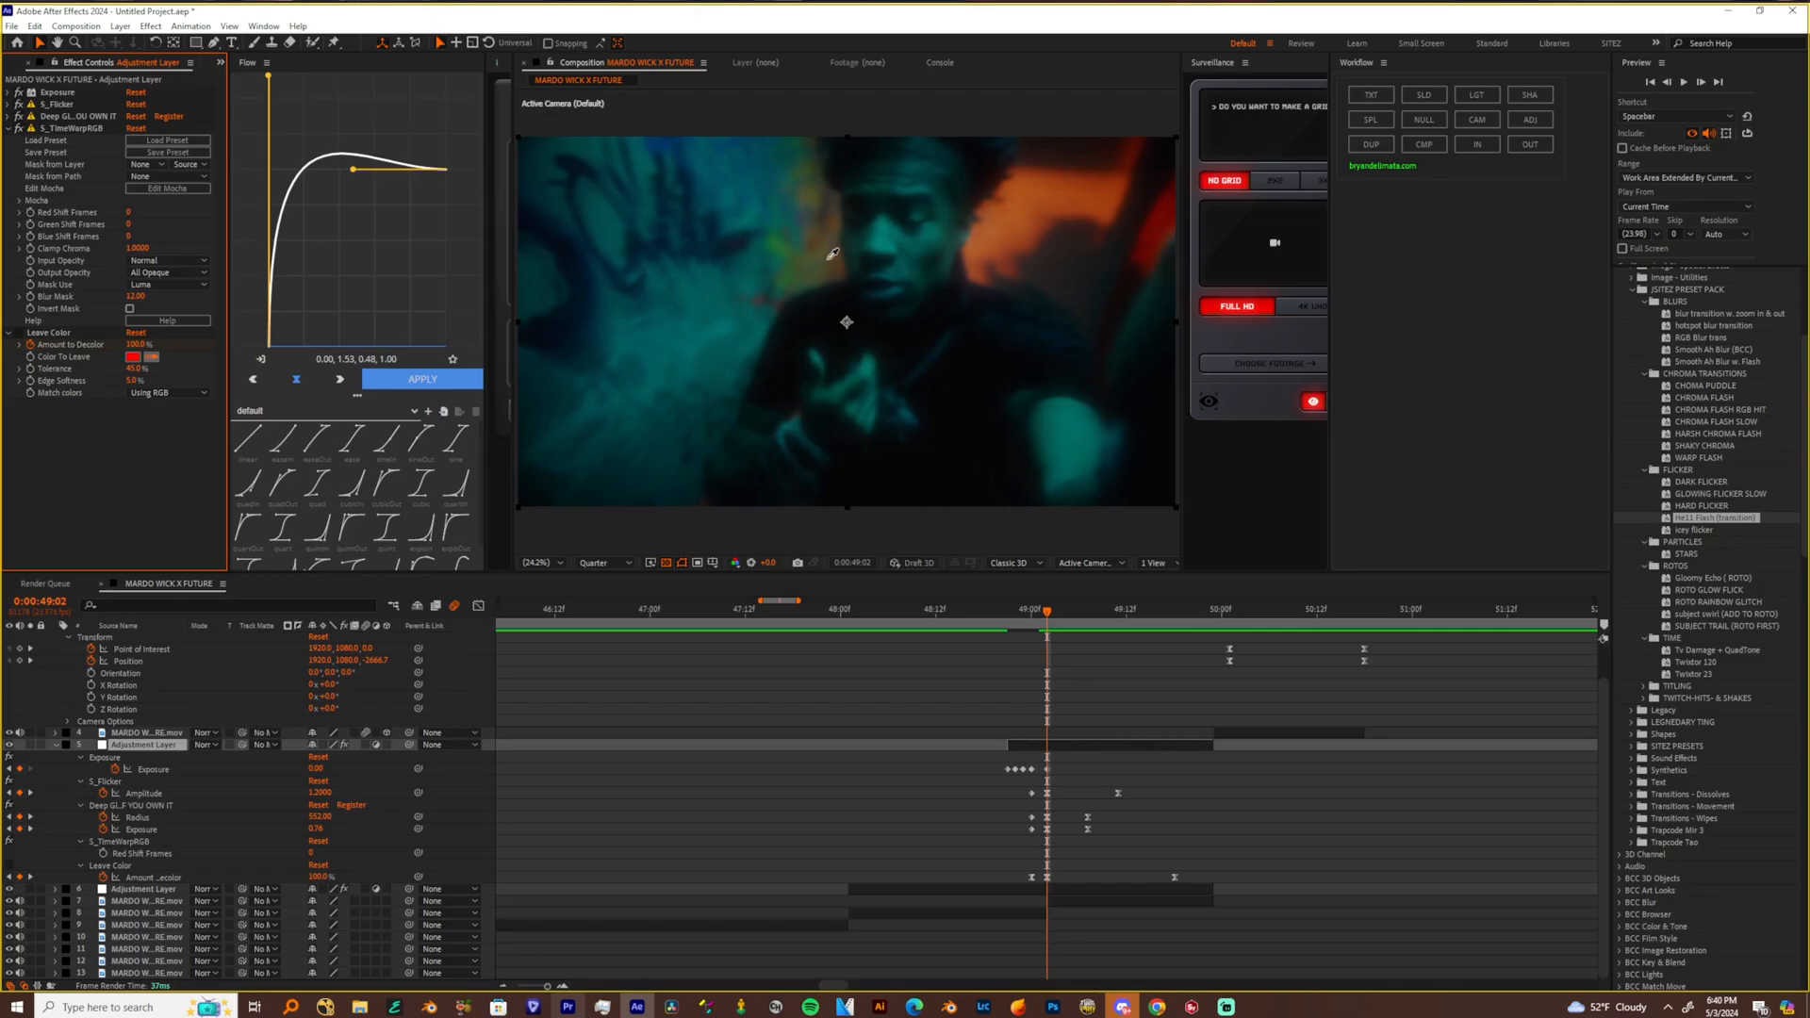
{"action": "left_click", "coordinate": [605, 215]}
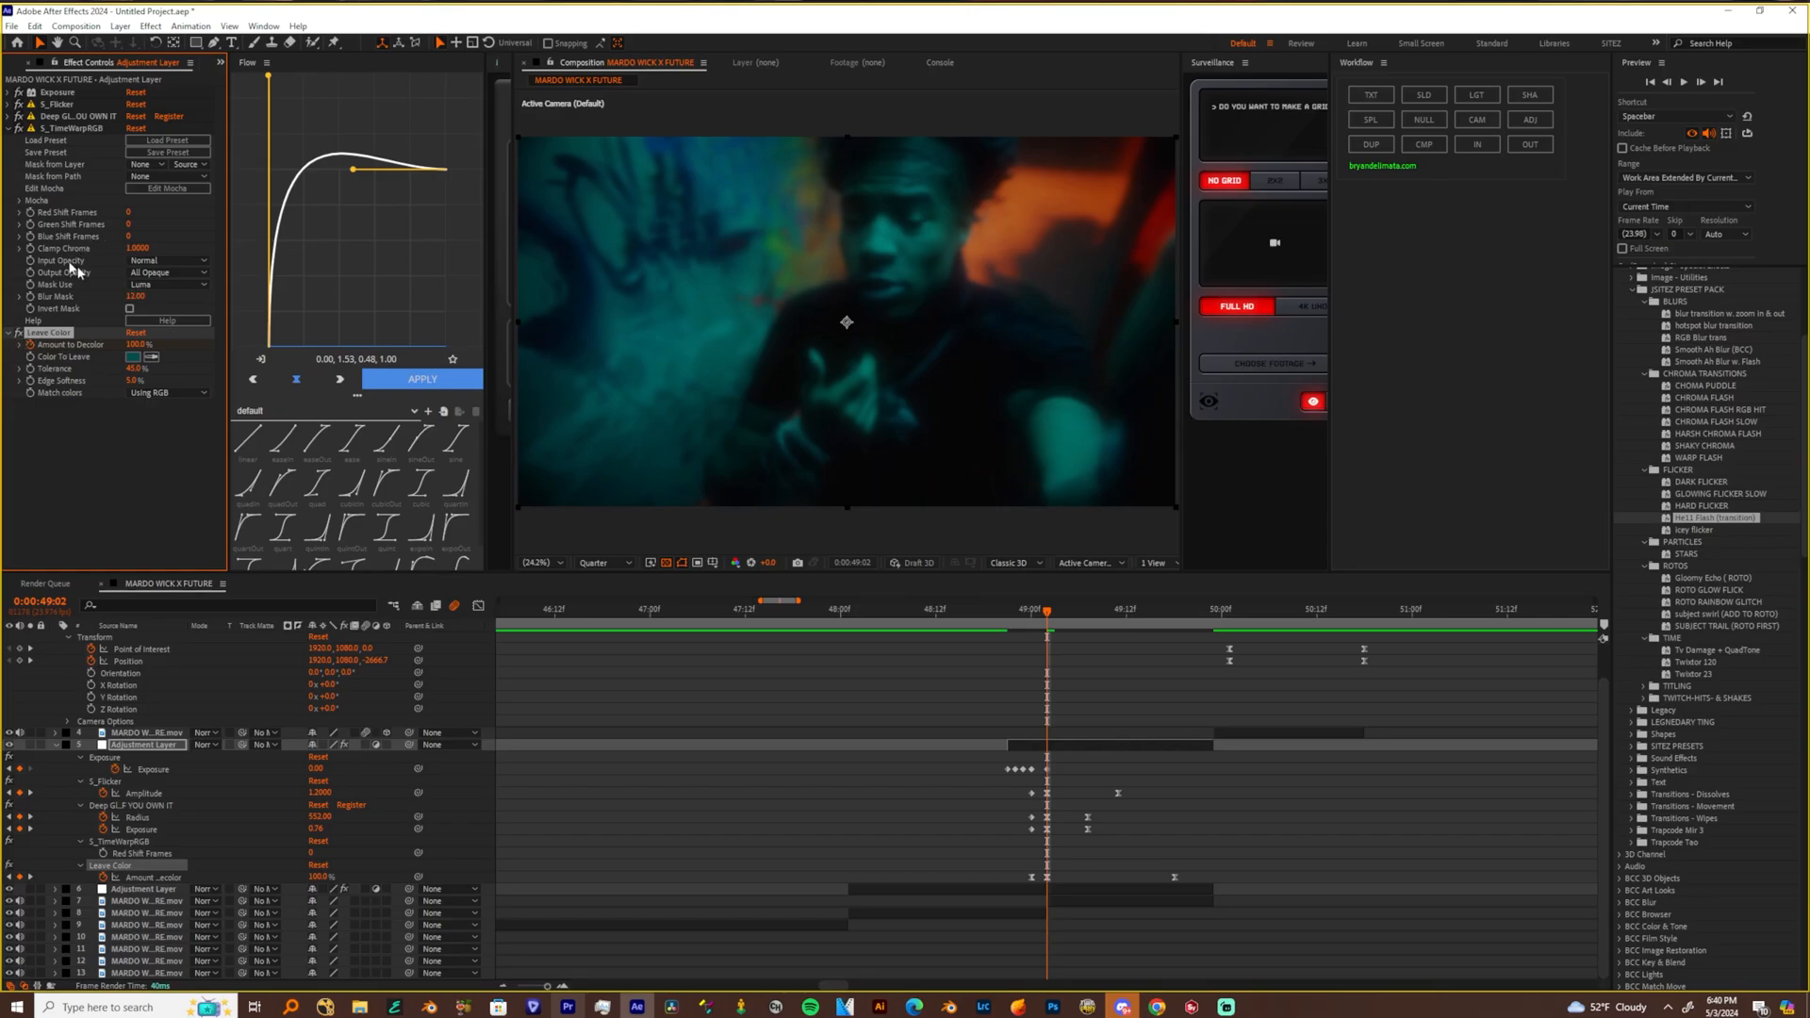
Enable keyframing for Green Shift Frames in S_TimeWarpRGB and move its first keyframe to 0:00:49:00
{"action": "left_click", "coordinate": [30, 227]}
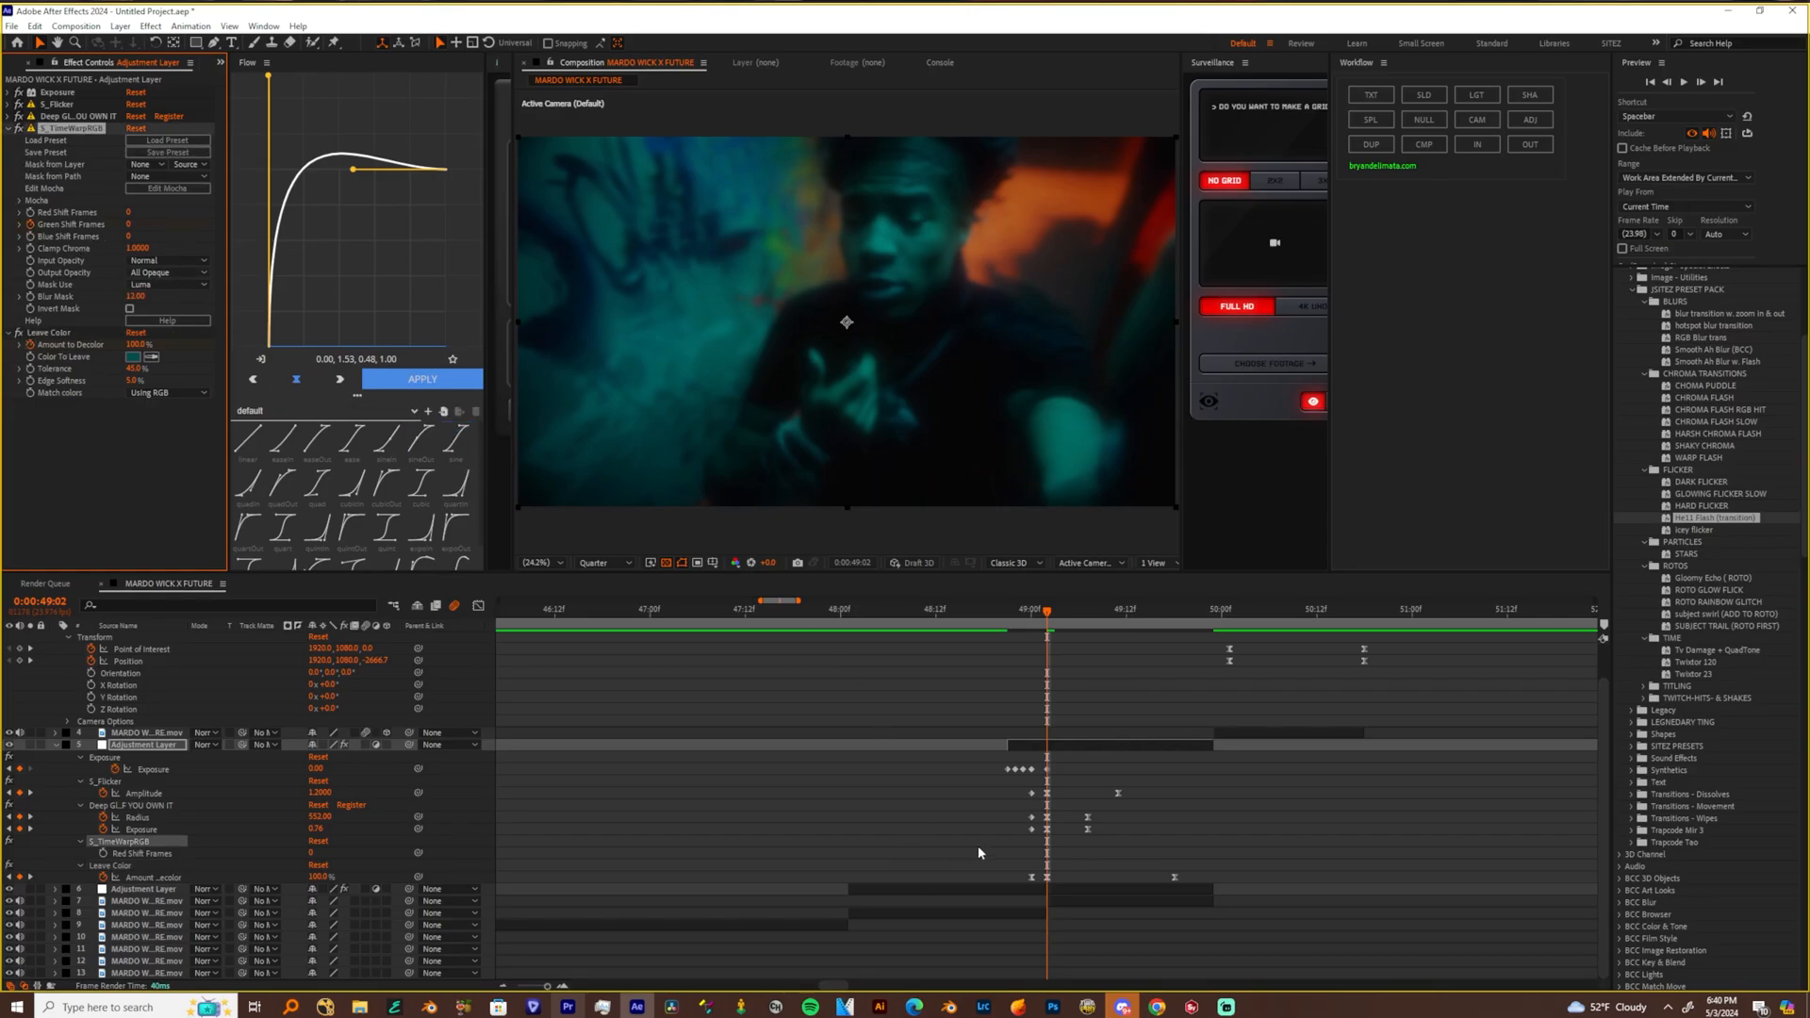
{"action": "key", "text": "u"}
{"action": "key", "text": "u"}
{"action": "scroll", "coordinate": [1044, 867], "scroll_direction": "down", "scroll_amount": 2}
{"action": "left_click_drag", "start_coordinate": [1047, 858], "coordinate": [1031, 856]}
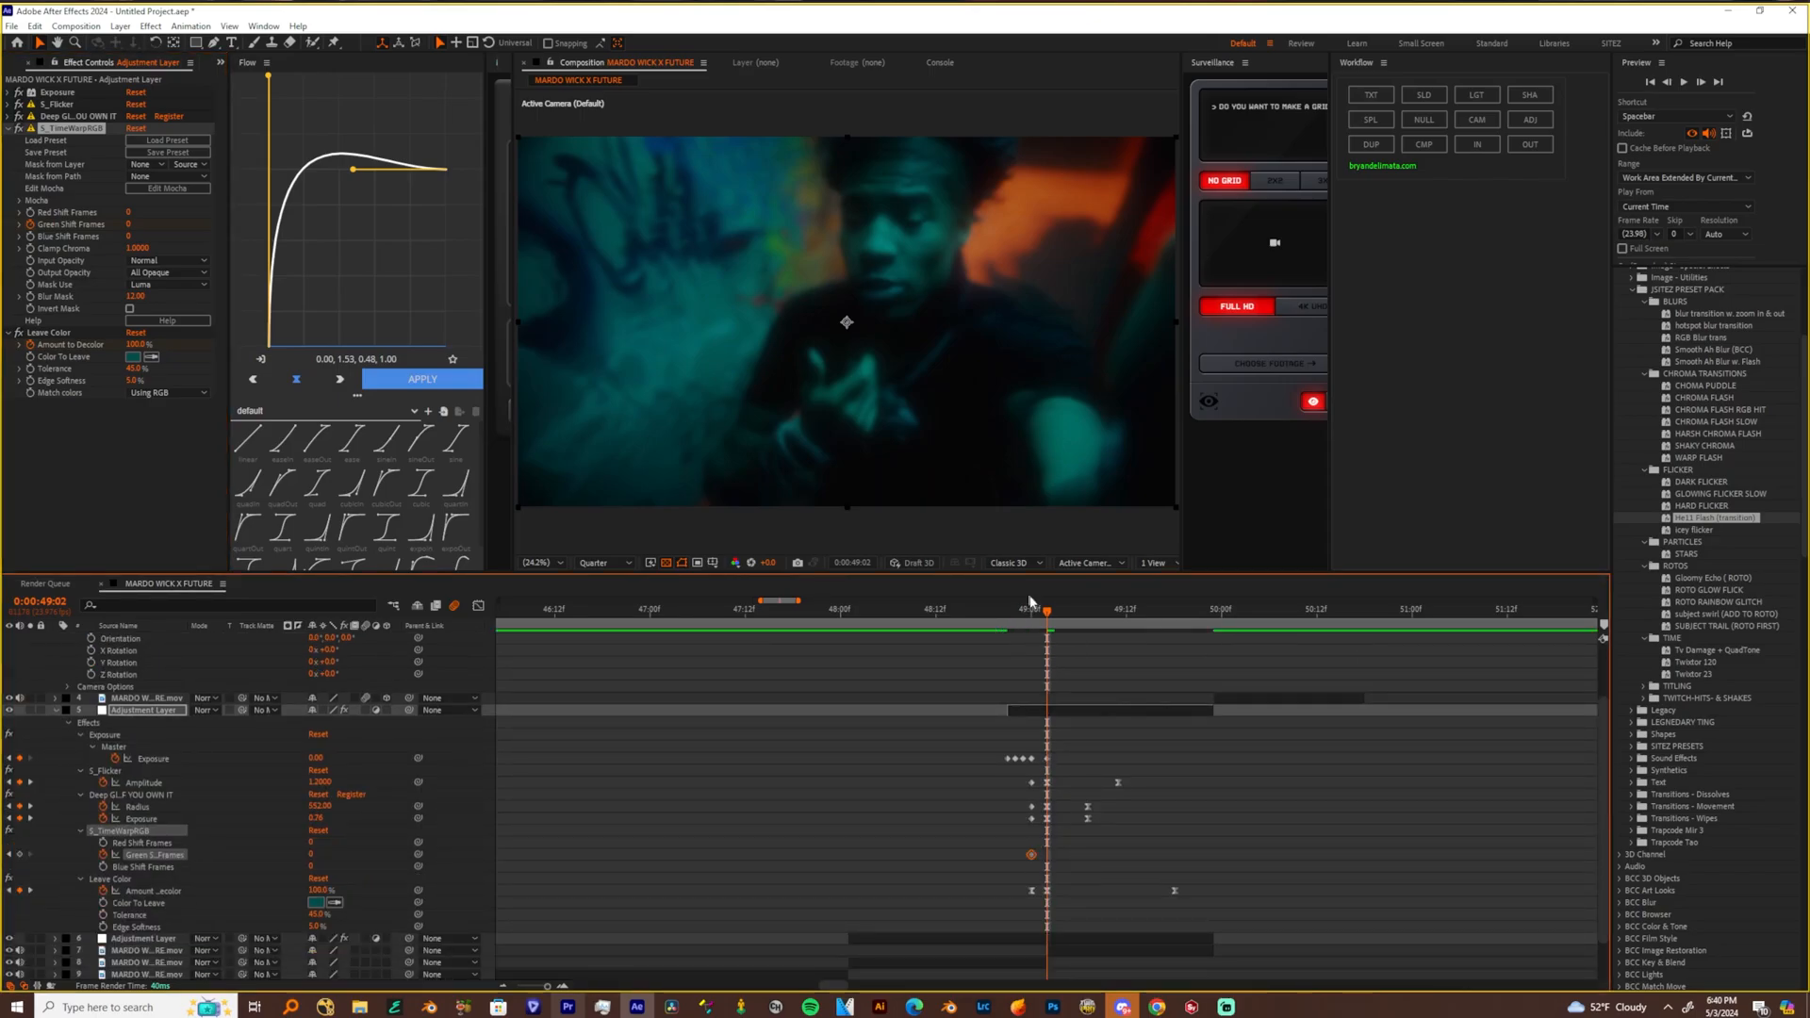
Keyframe Green Shift Frames at -1 at 0:00:49:02
{"action": "left_click", "coordinate": [1034, 614]}
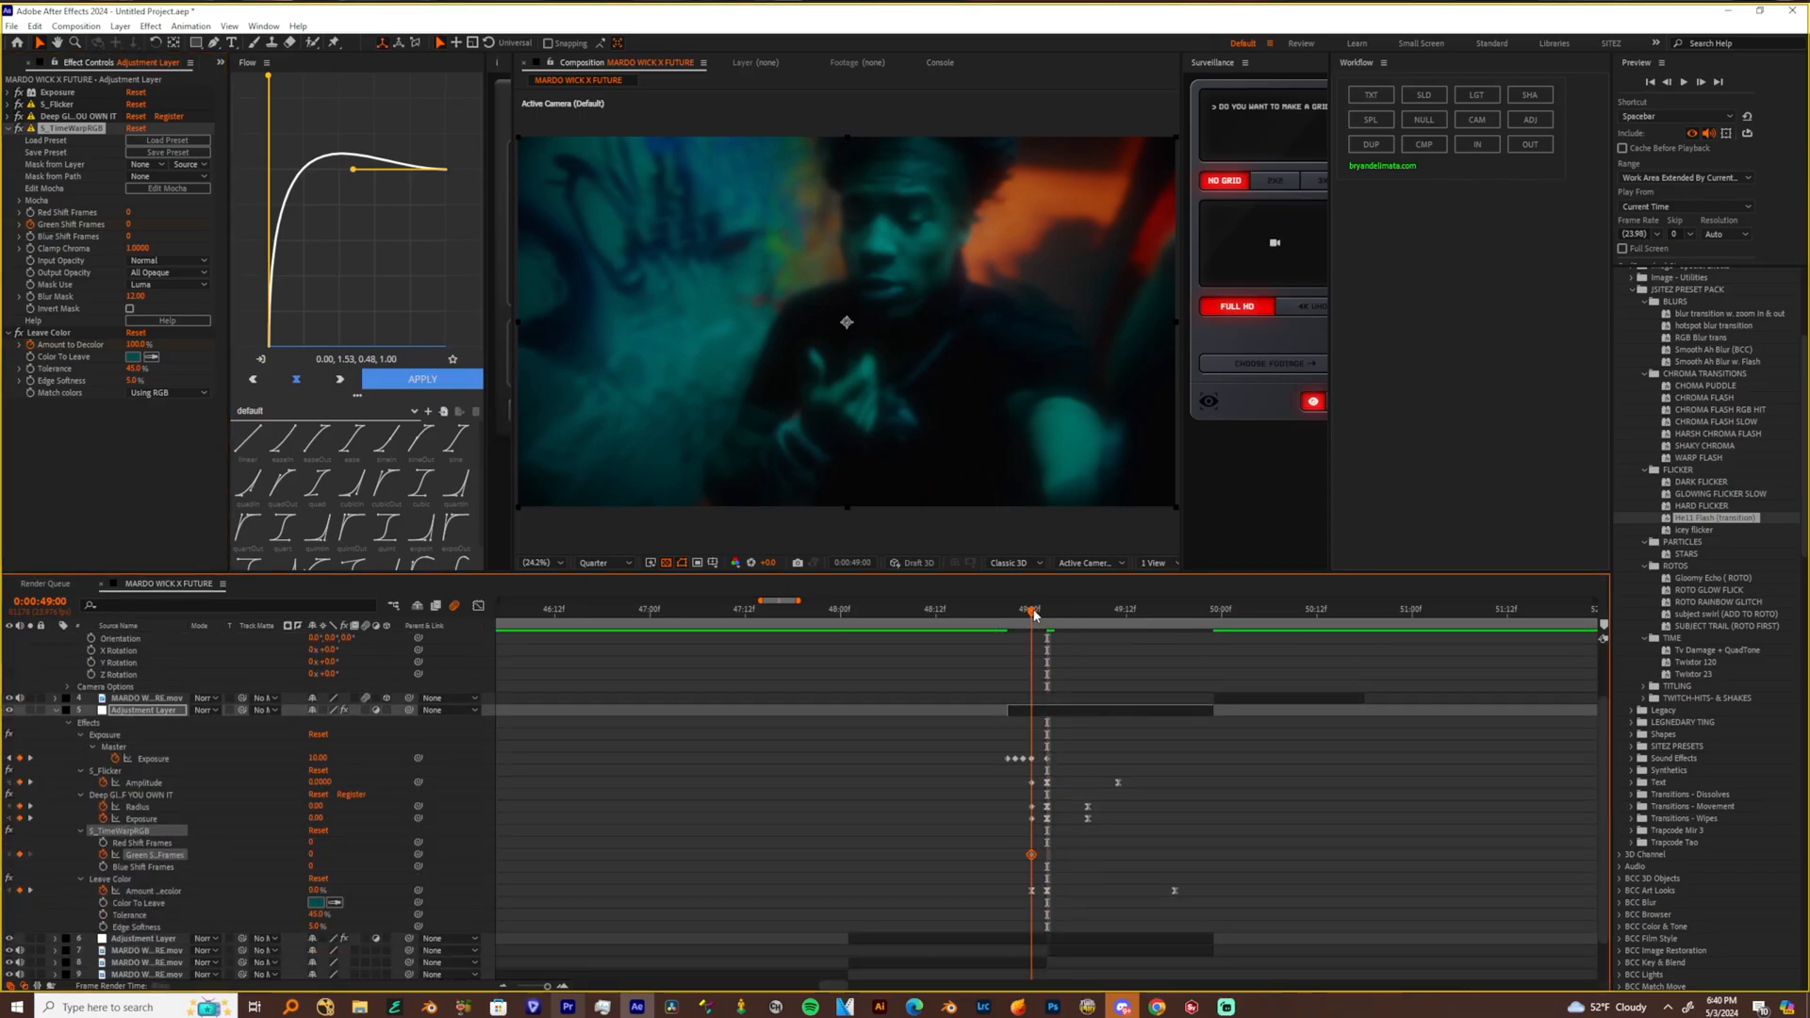
{"action": "left_click", "coordinate": [1048, 617]}
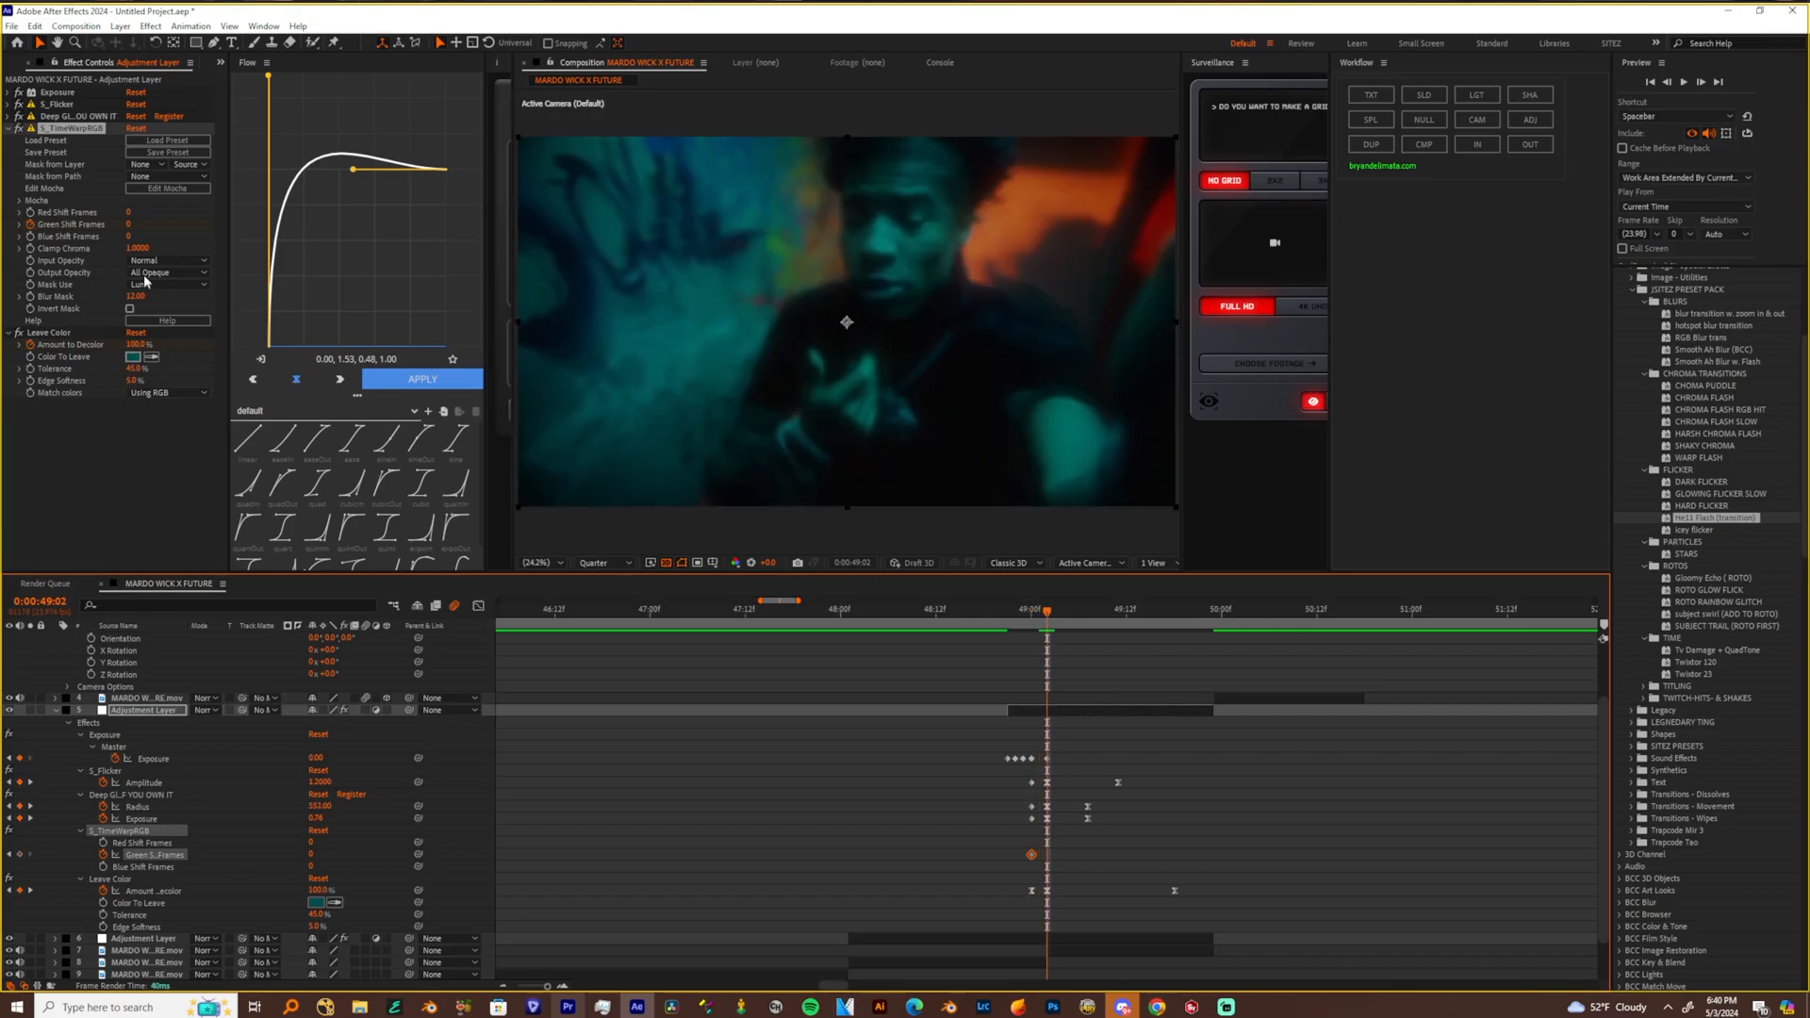
{"action": "left_click", "coordinate": [129, 225]}
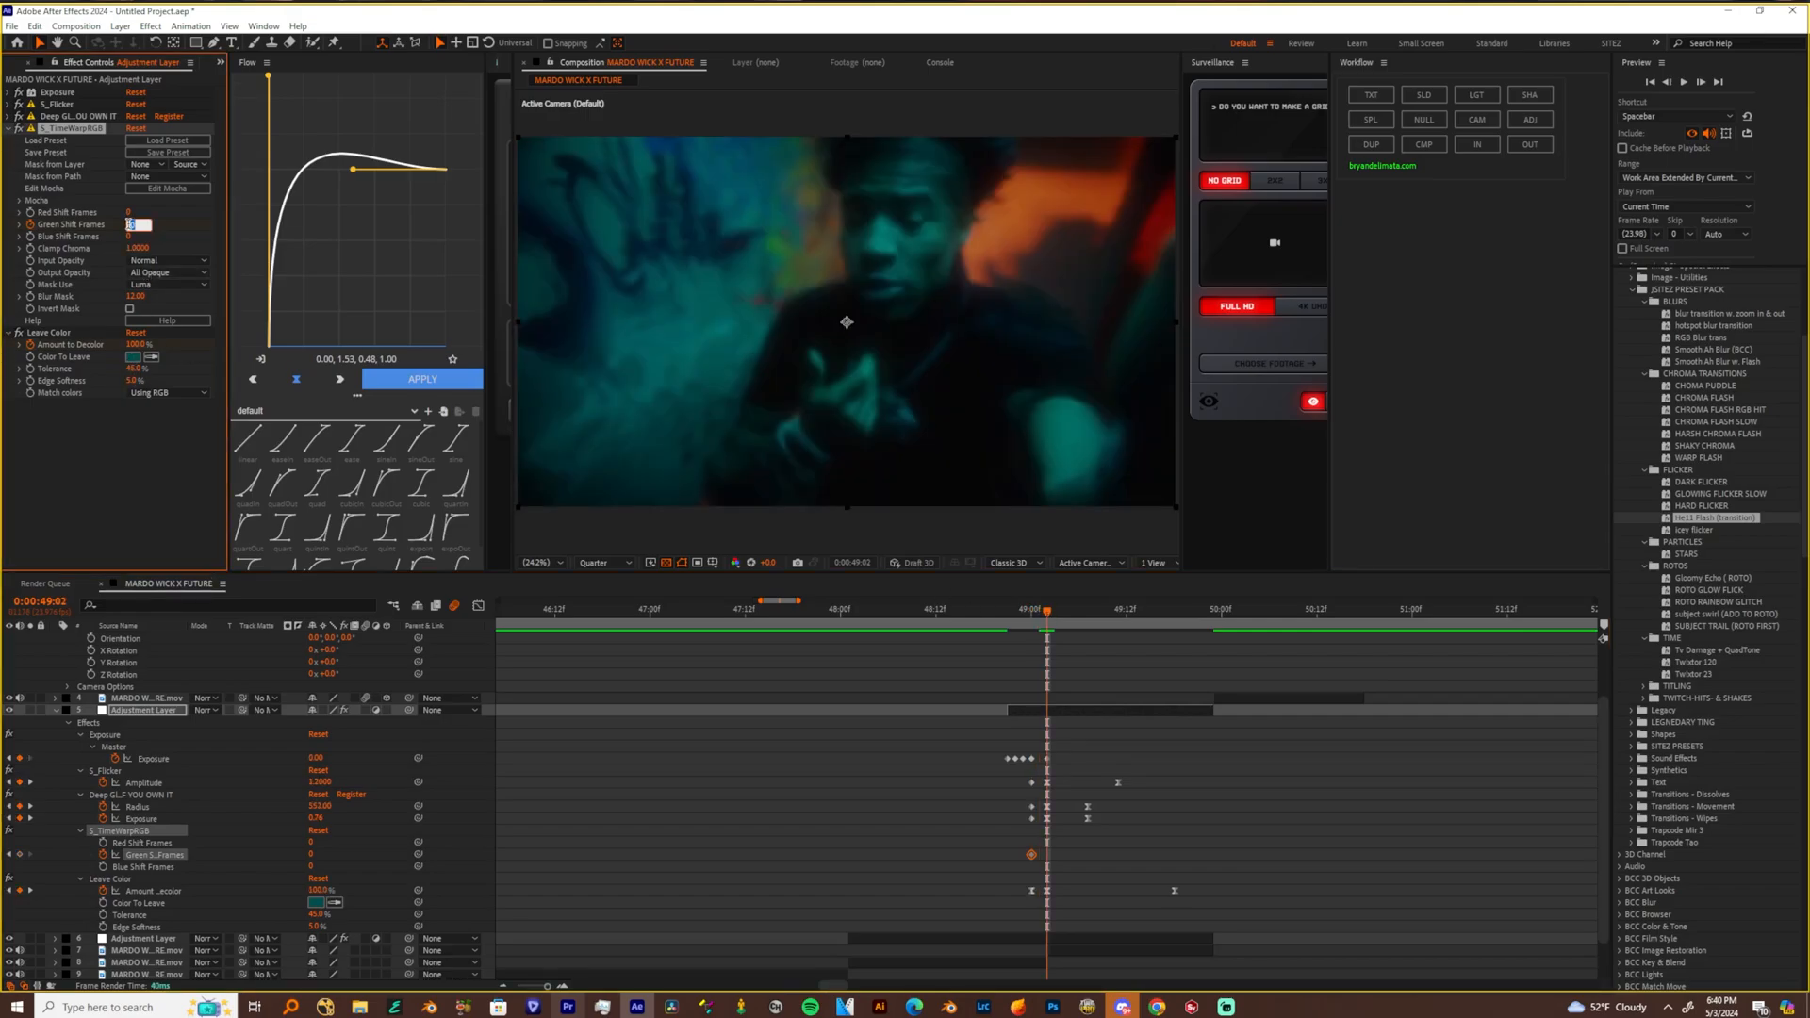
{"action": "type", "text": "-1"}
{"action": "key", "text": "Return"}
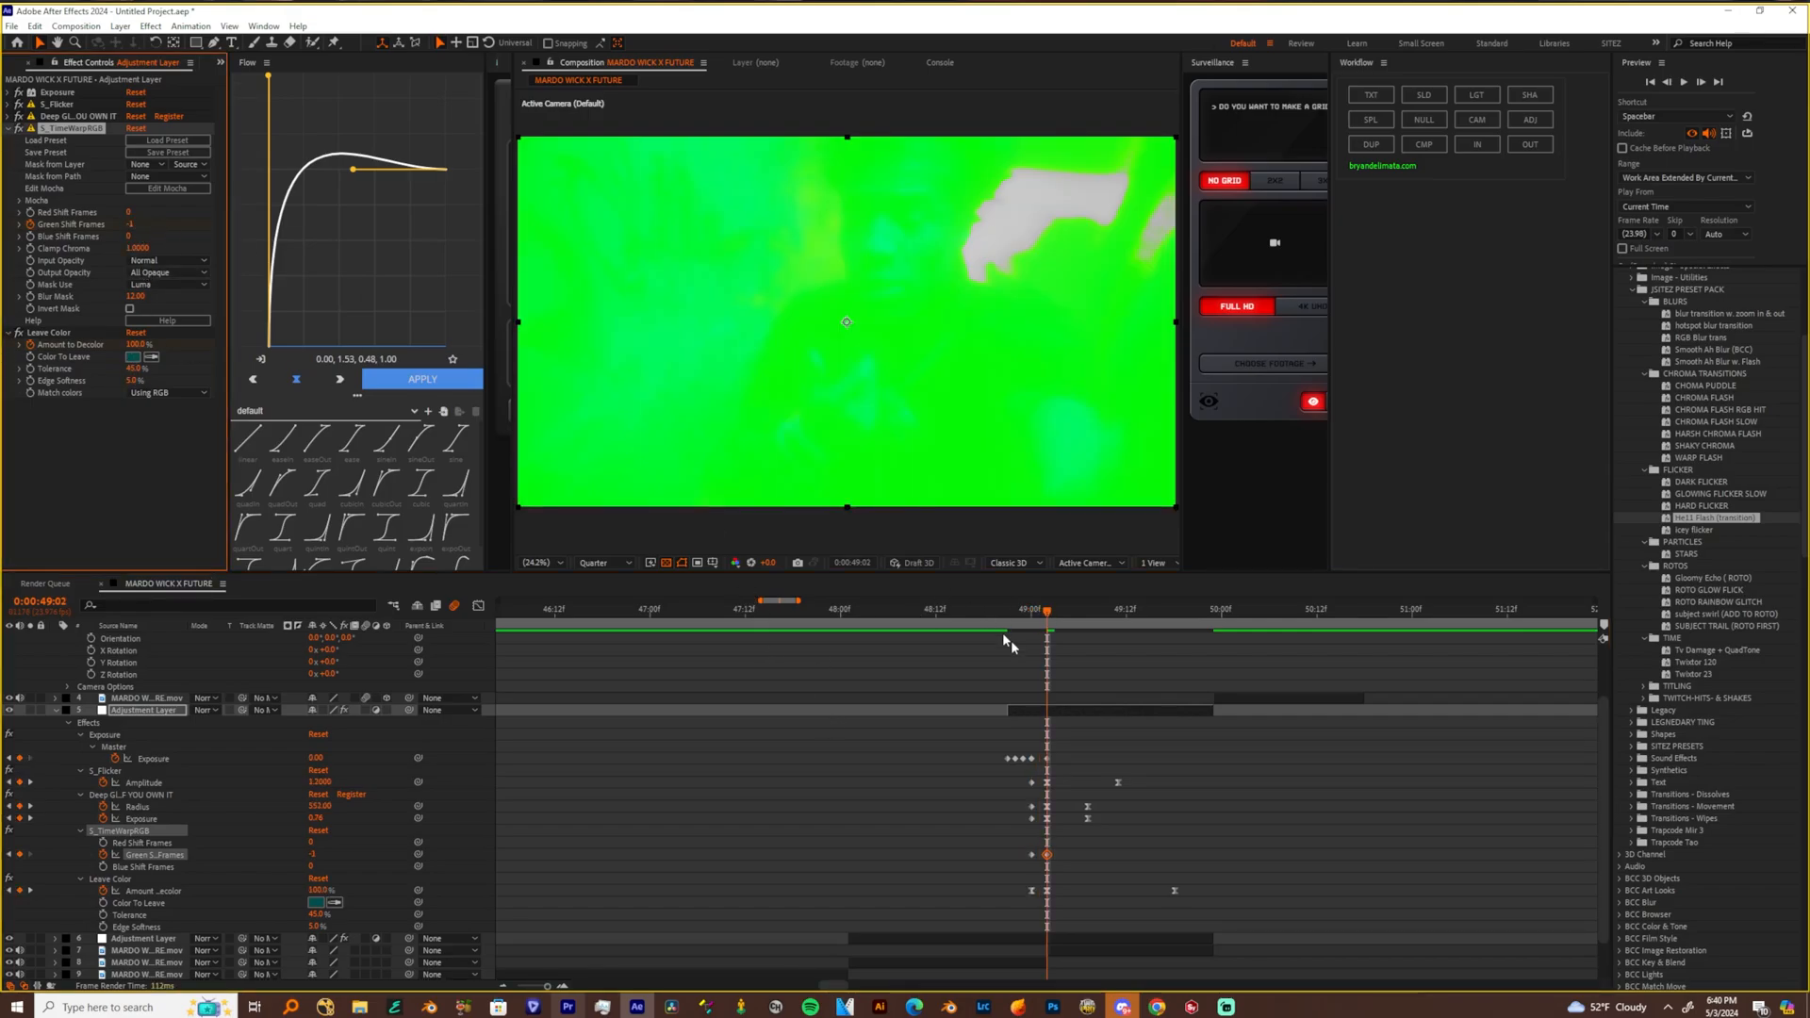
Keyframe Green Shift Frames in S_TimeWarpRGB at 0 at 0:00:49:11
{"action": "left_click_drag", "start_coordinate": [1052, 617], "coordinate": [1118, 612]}
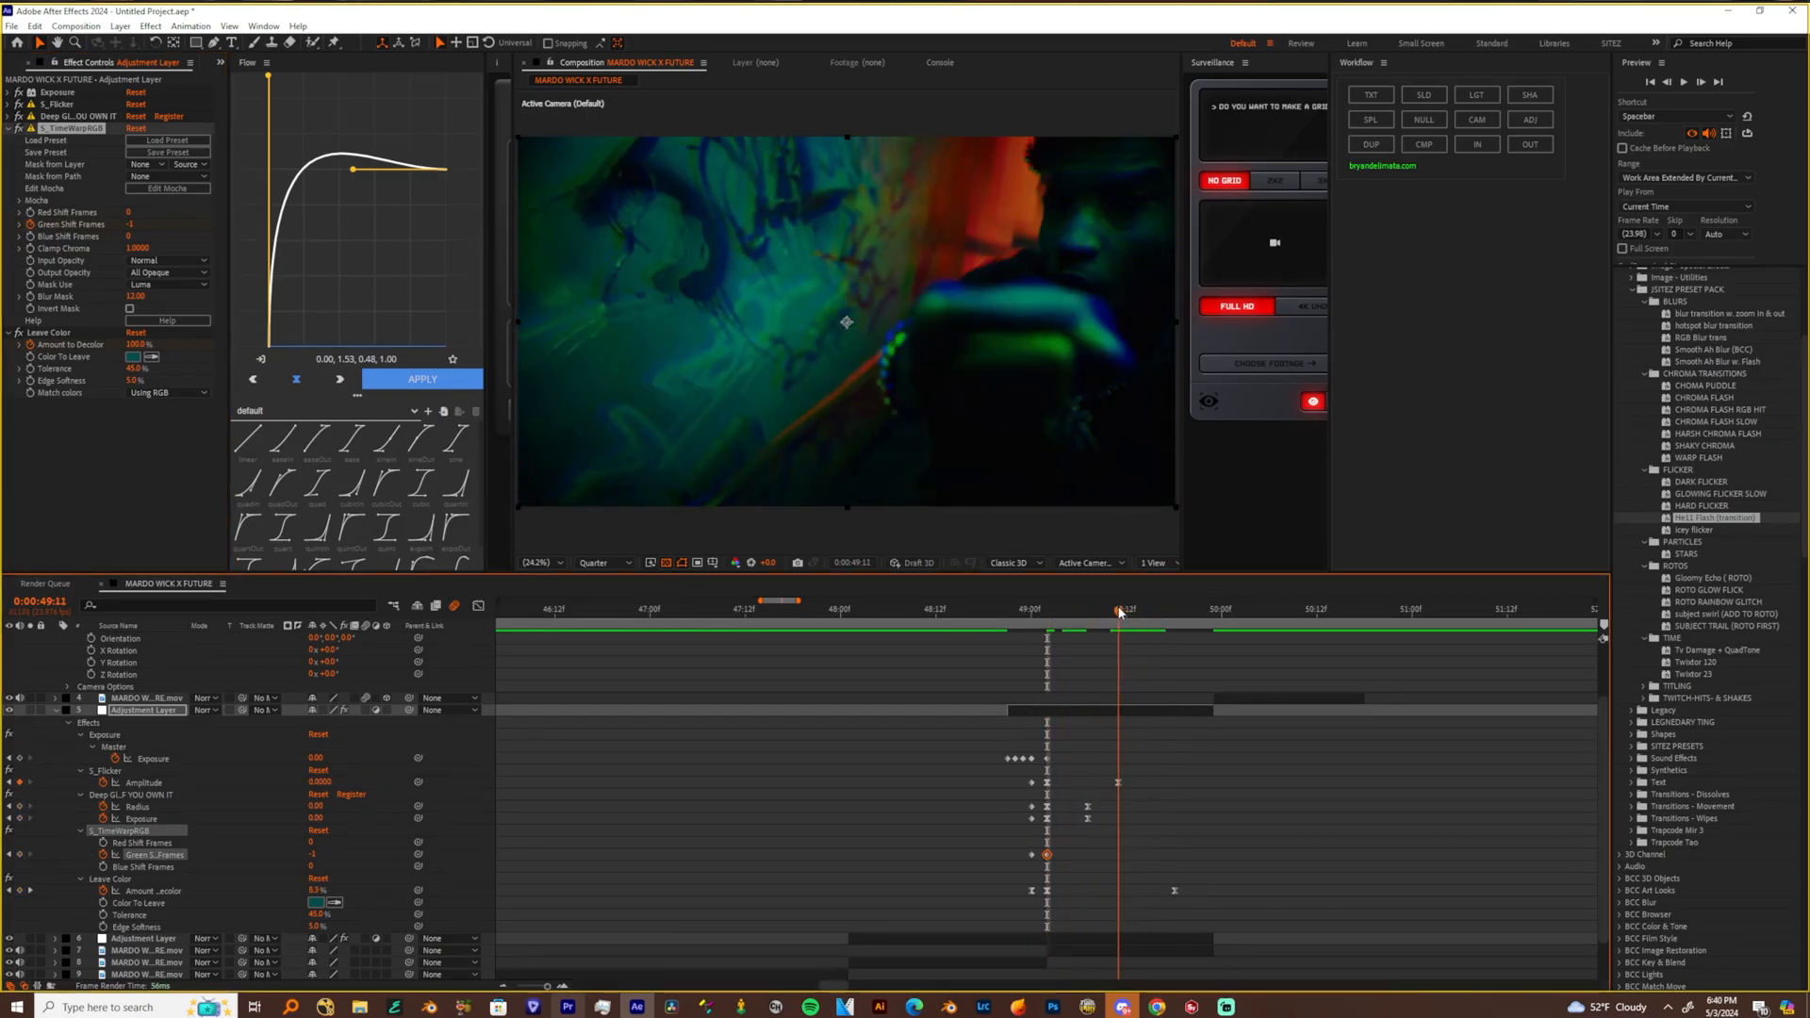
{"action": "left_click", "coordinate": [131, 224]}
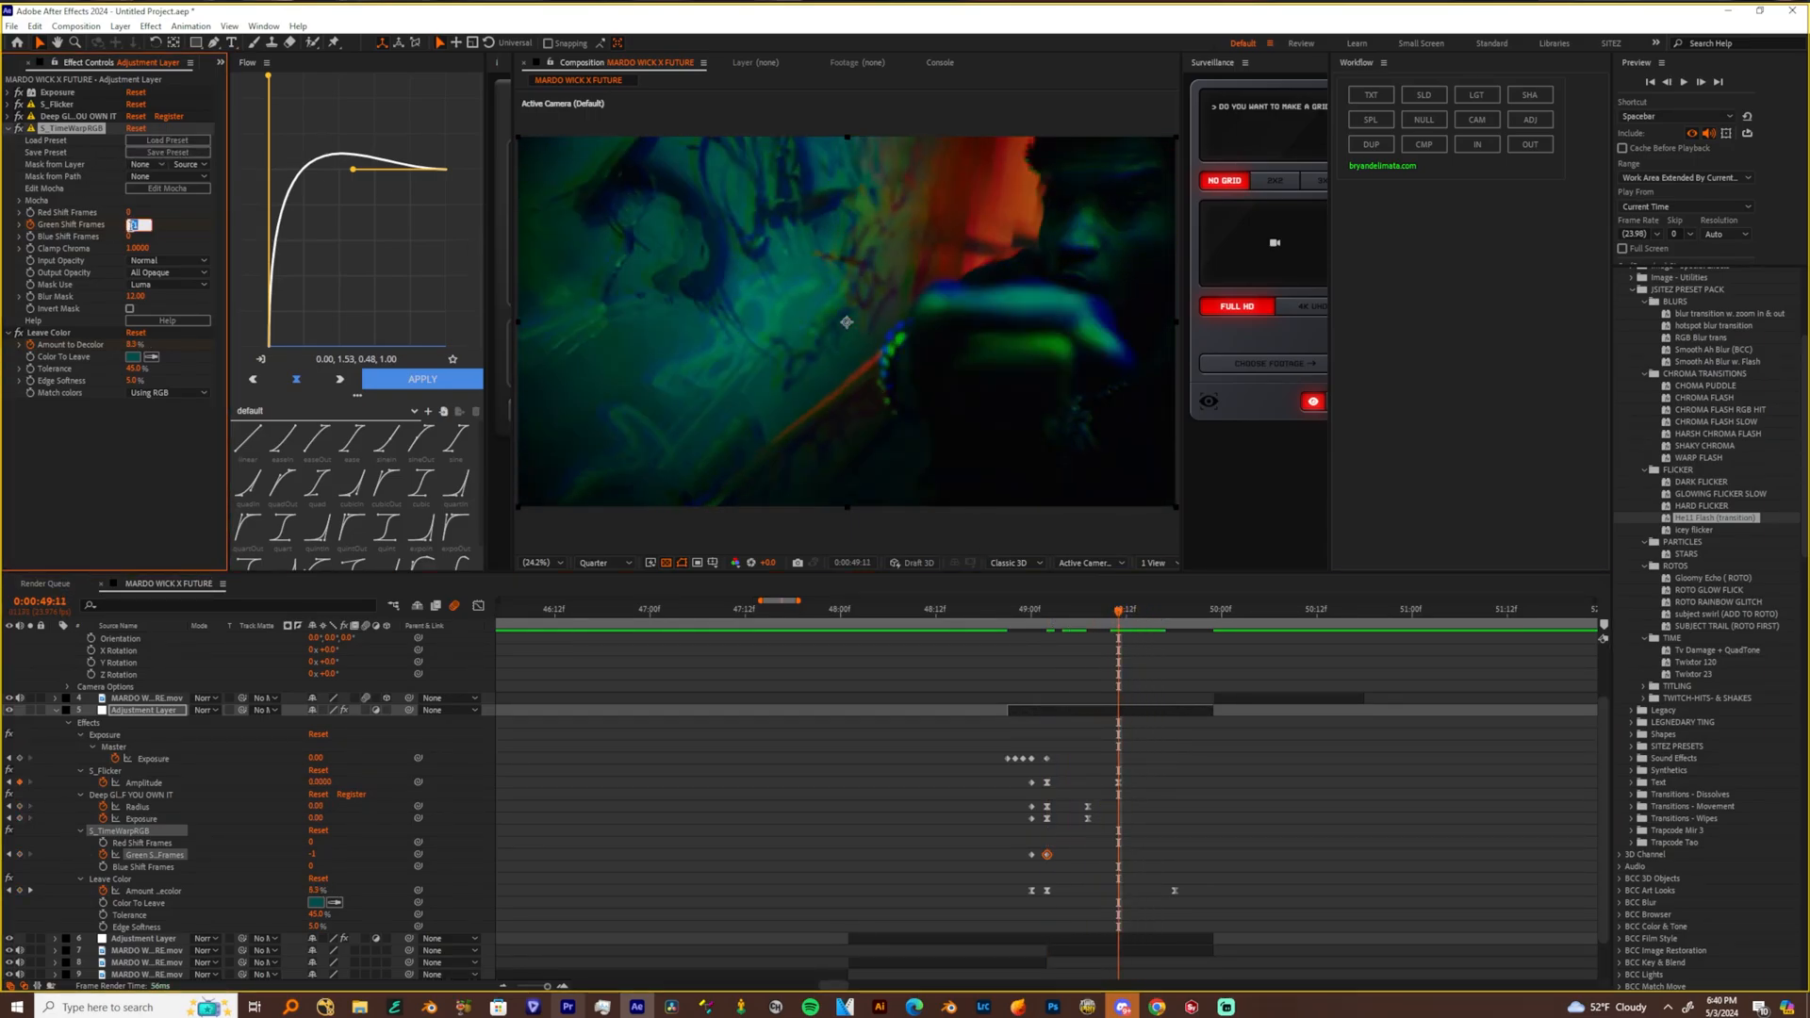
{"action": "type", "text": "0"}
{"action": "key", "text": "Return"}
Play back the green Hell Flash transition from just before the adjustment layer starts to check it
{"action": "left_click", "coordinate": [1007, 611]}
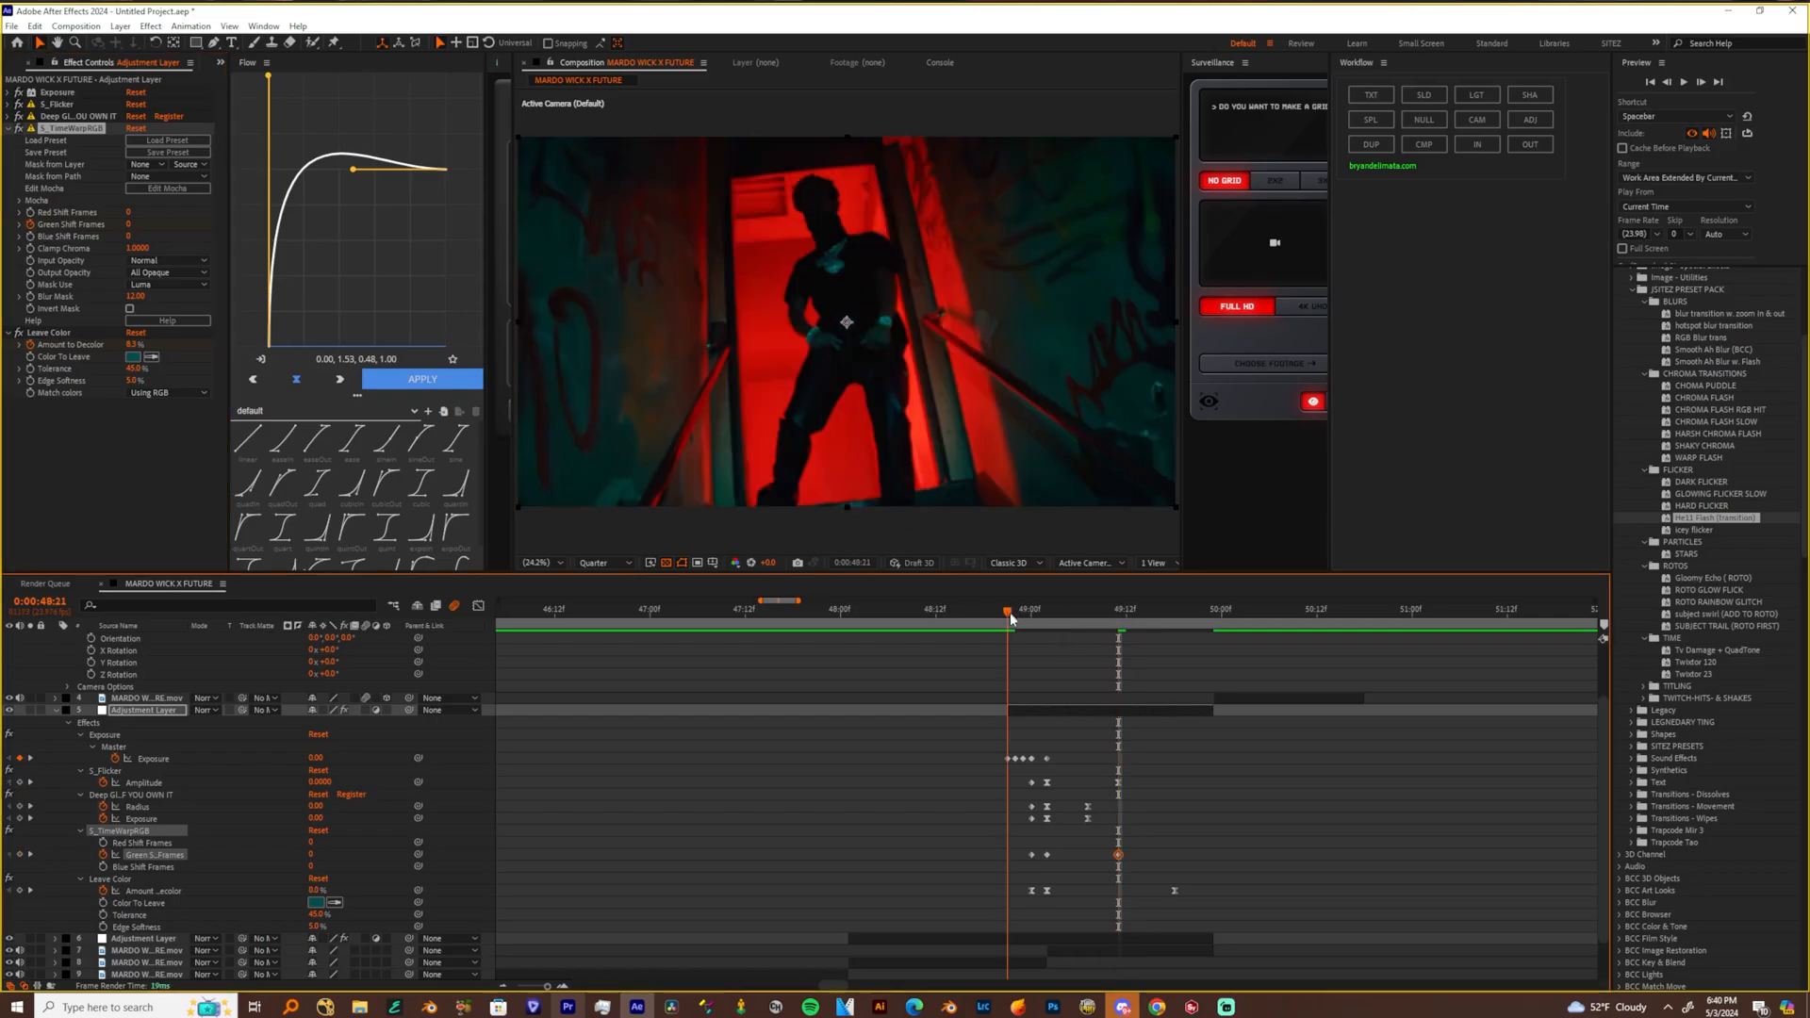
{"action": "key", "text": "space"}
{"action": "left_click", "coordinate": [986, 611]}
{"action": "left_click", "coordinate": [988, 612]}
{"action": "key", "text": "space"}
{"action": "left_click", "coordinate": [989, 611]}
{"action": "key", "text": "space"}
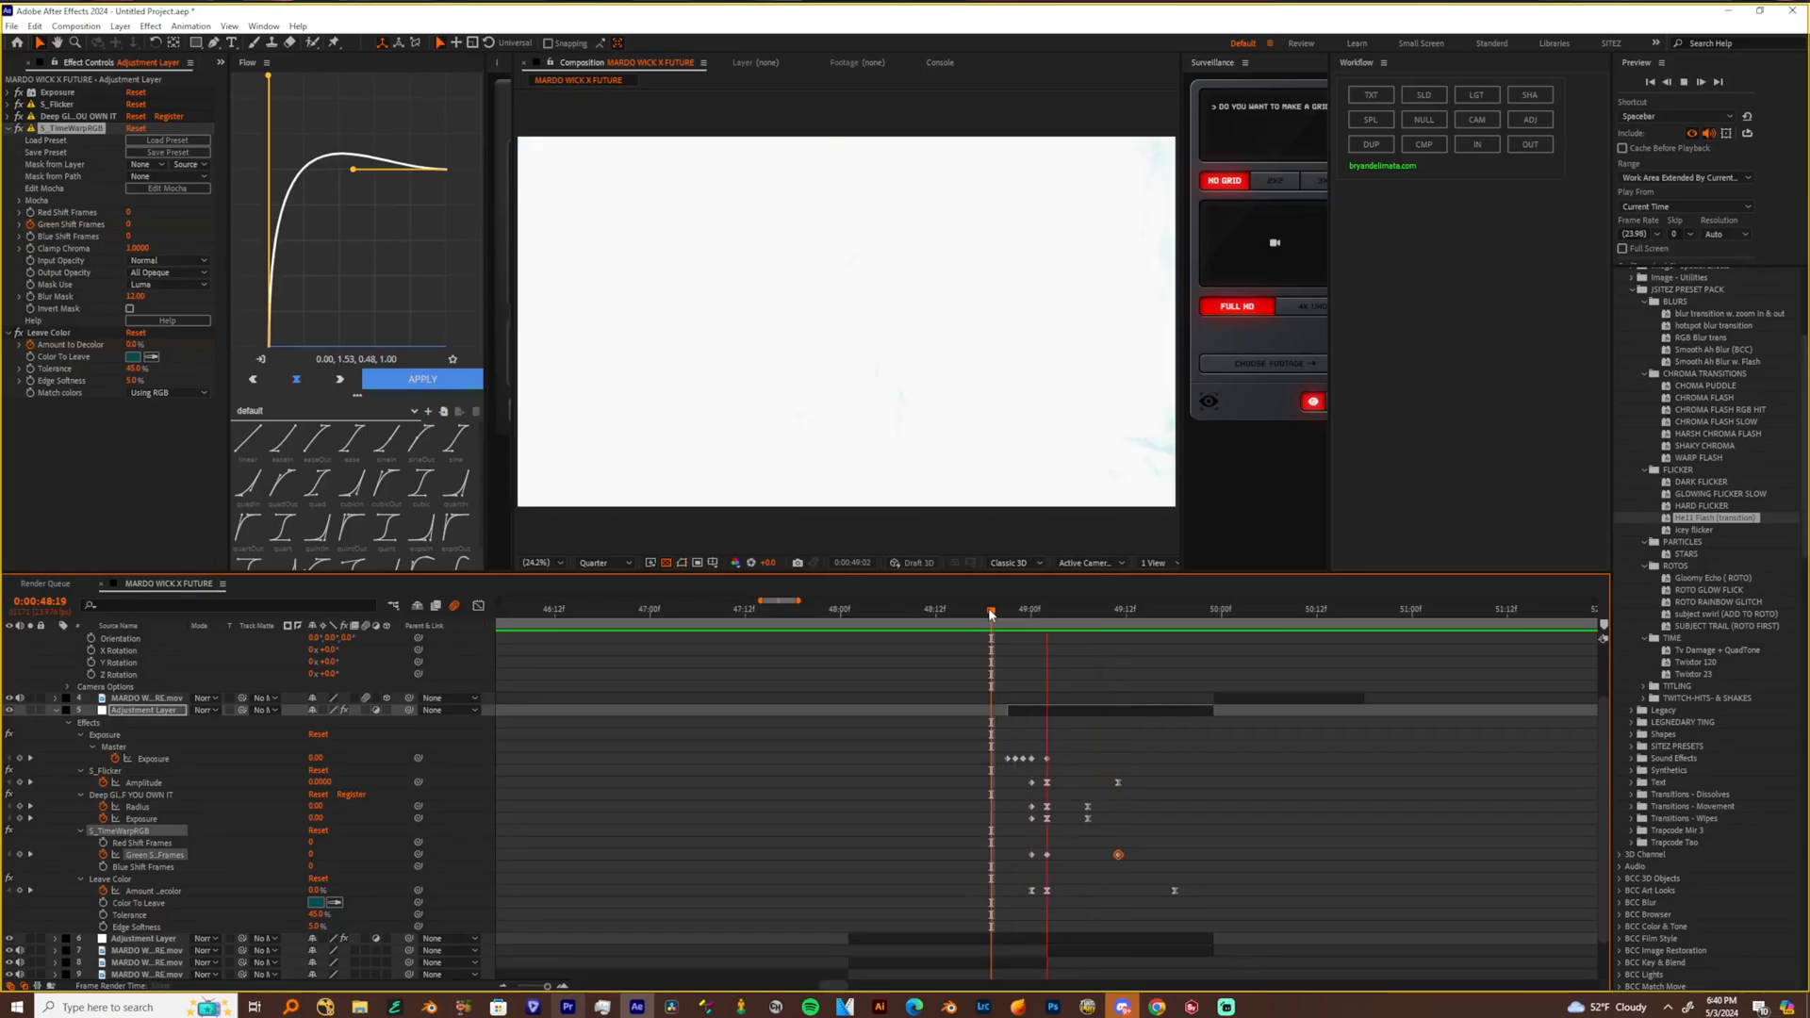
{"action": "key", "text": "space"}
{"action": "key", "text": "space"}
{"action": "key", "text": "space"}
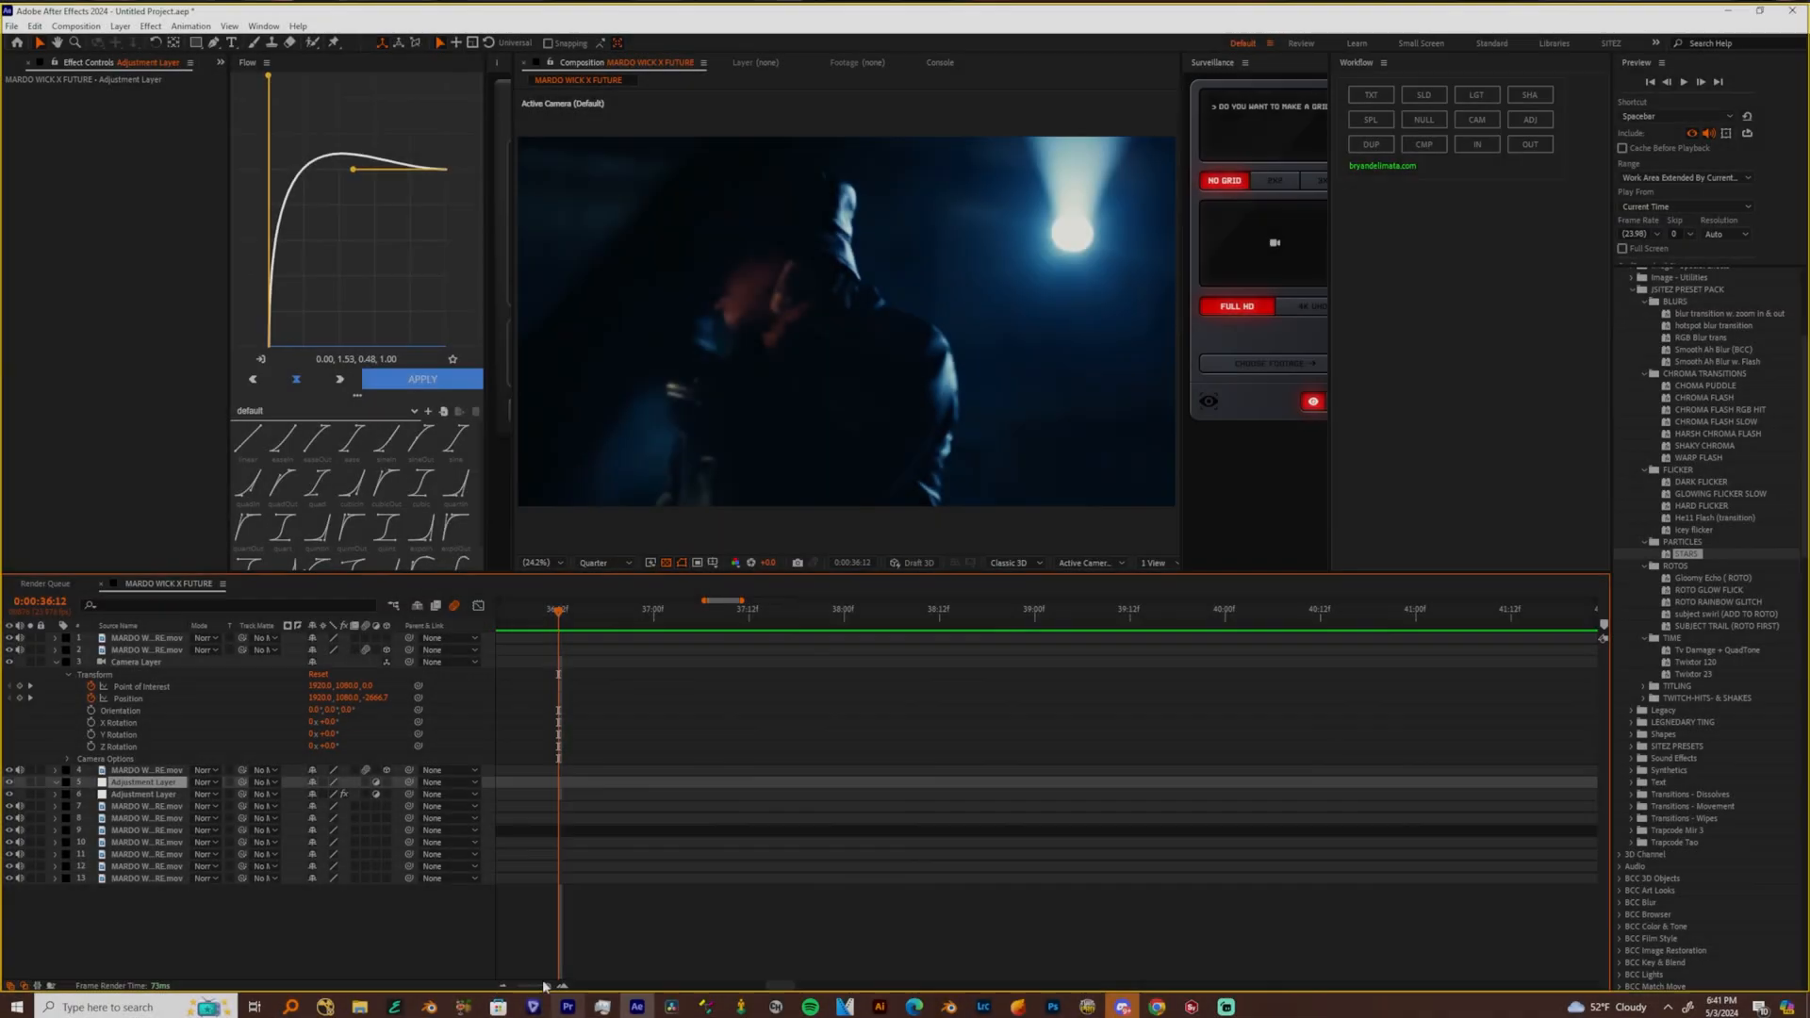
Expand the TITLING presets and add a text layer above the bottom clip at the composition's start
{"action": "key", "text": "Home"}
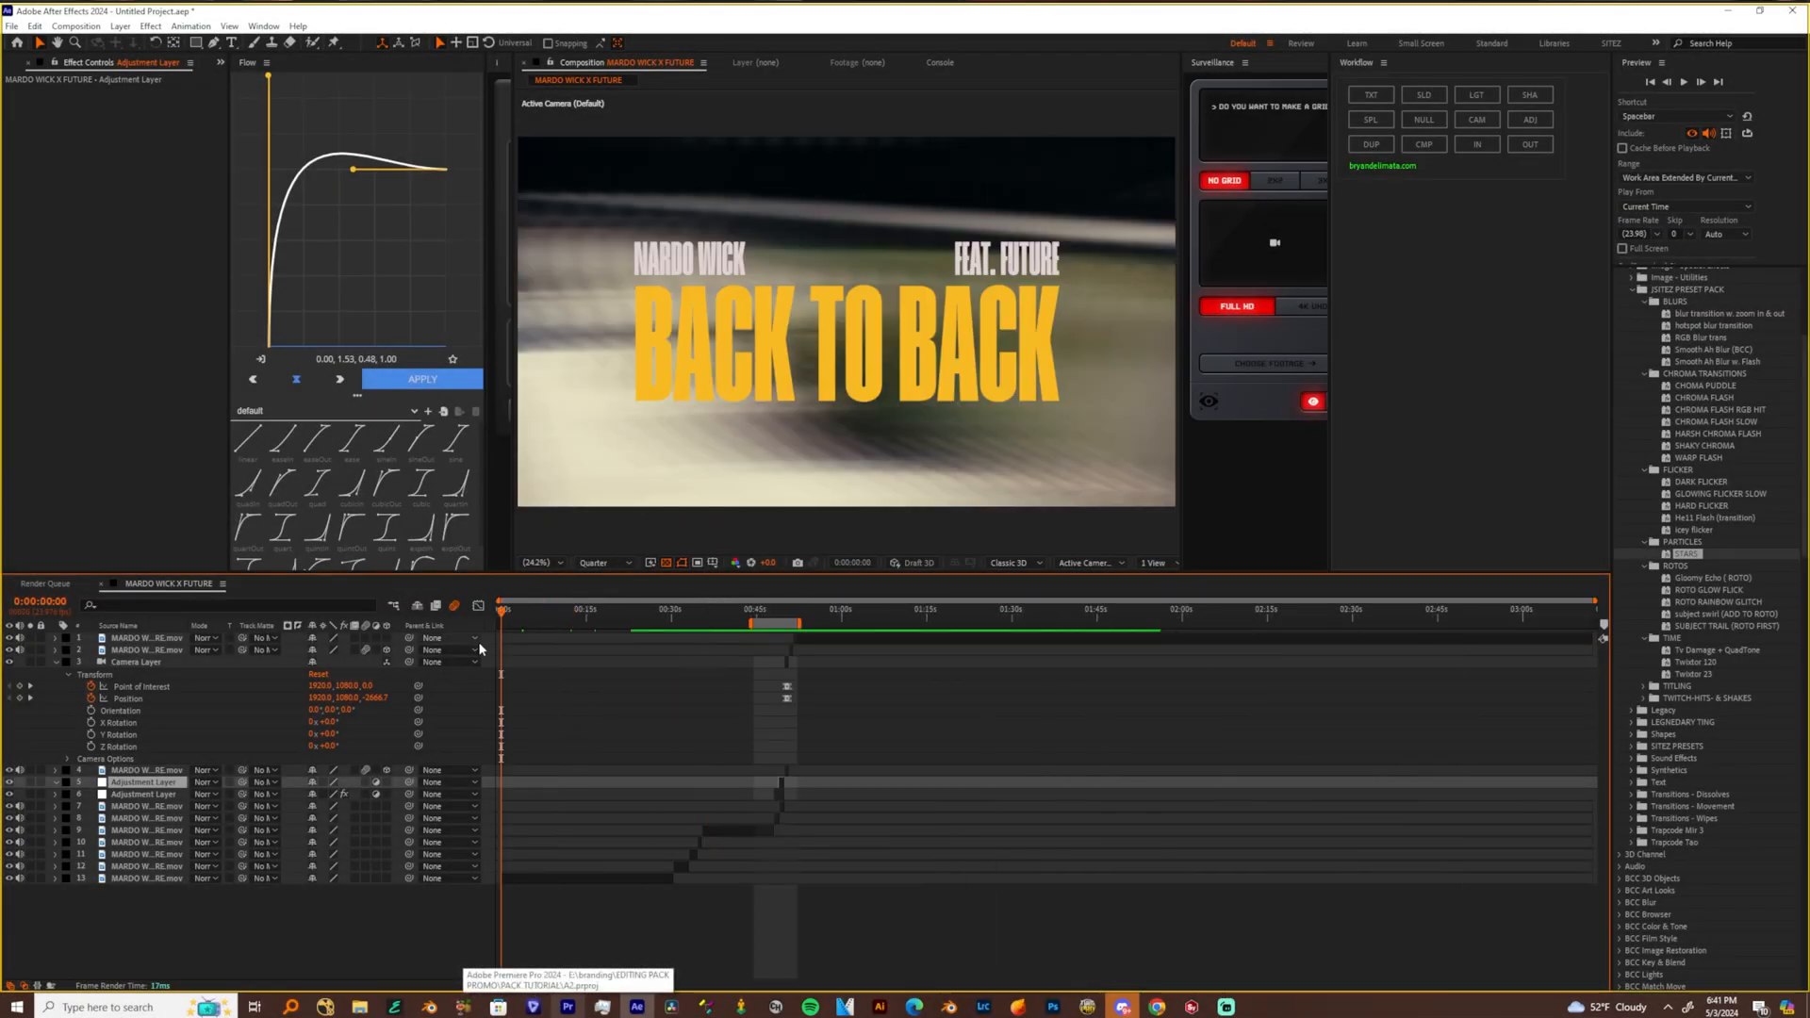
{"action": "left_click", "coordinate": [537, 881]}
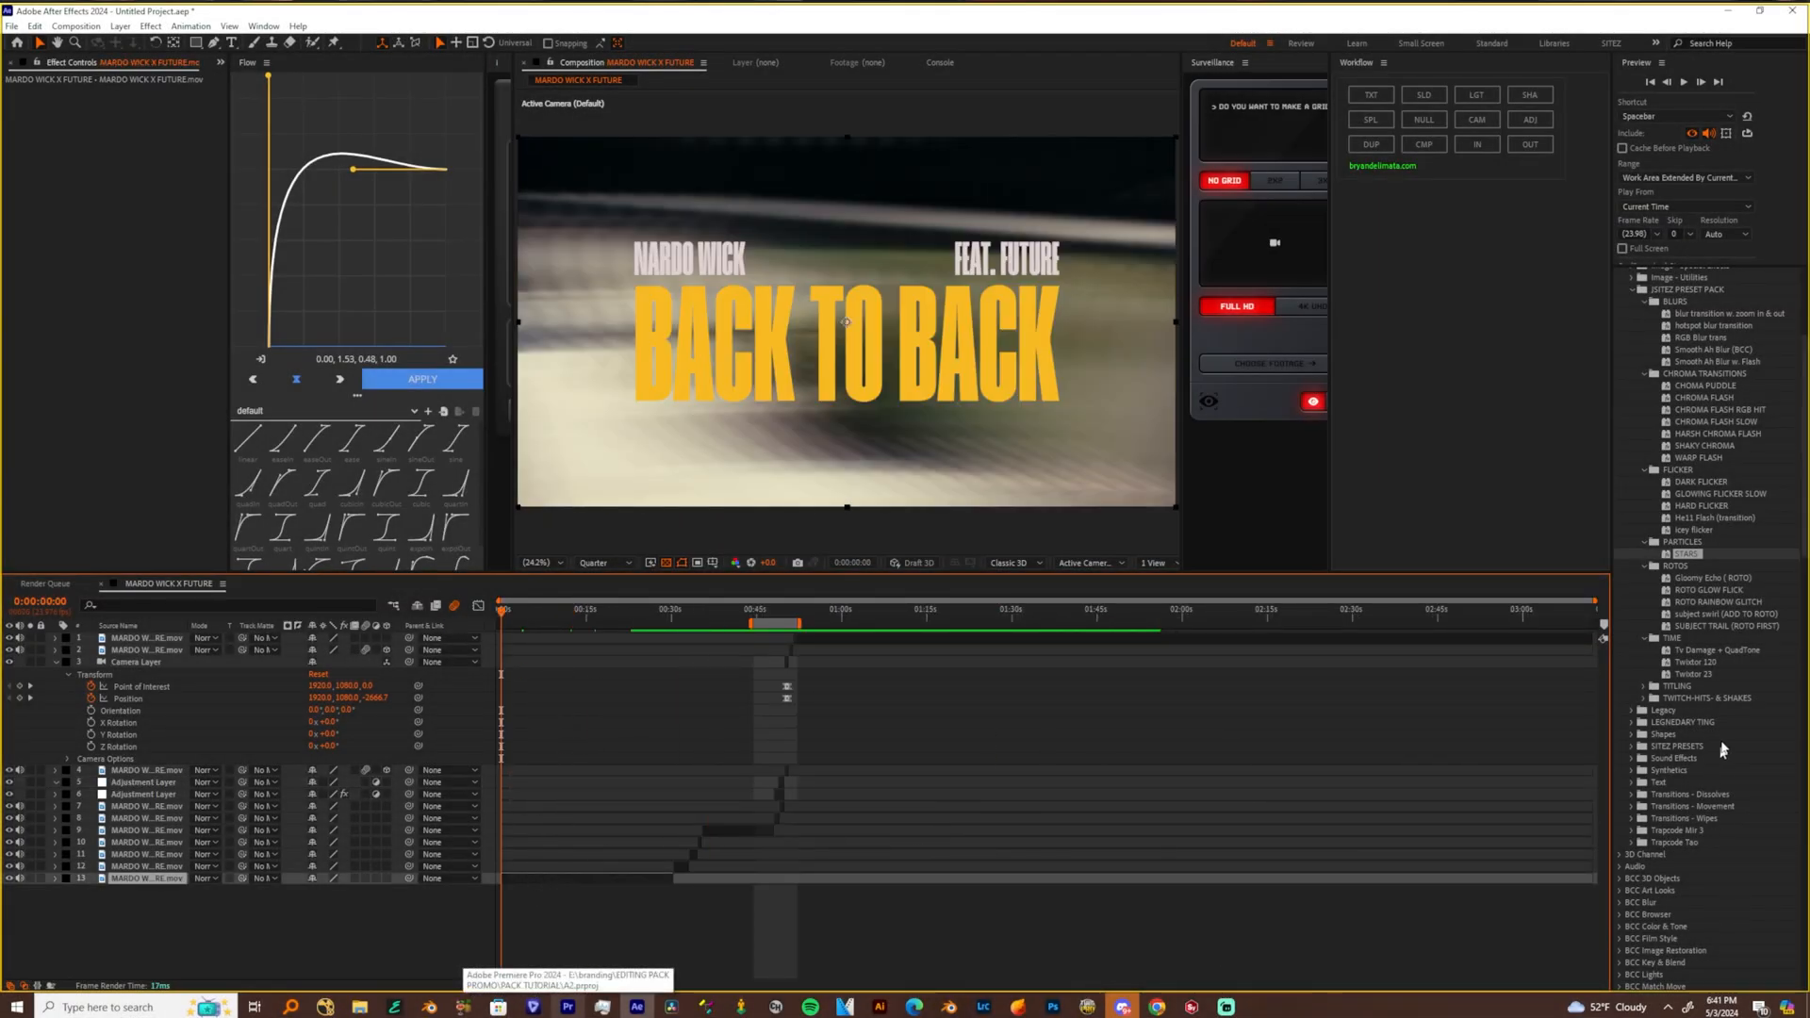
{"action": "left_click", "coordinate": [1672, 638]}
{"action": "left_click", "coordinate": [1643, 686]}
{"action": "left_click", "coordinate": [1371, 96]}
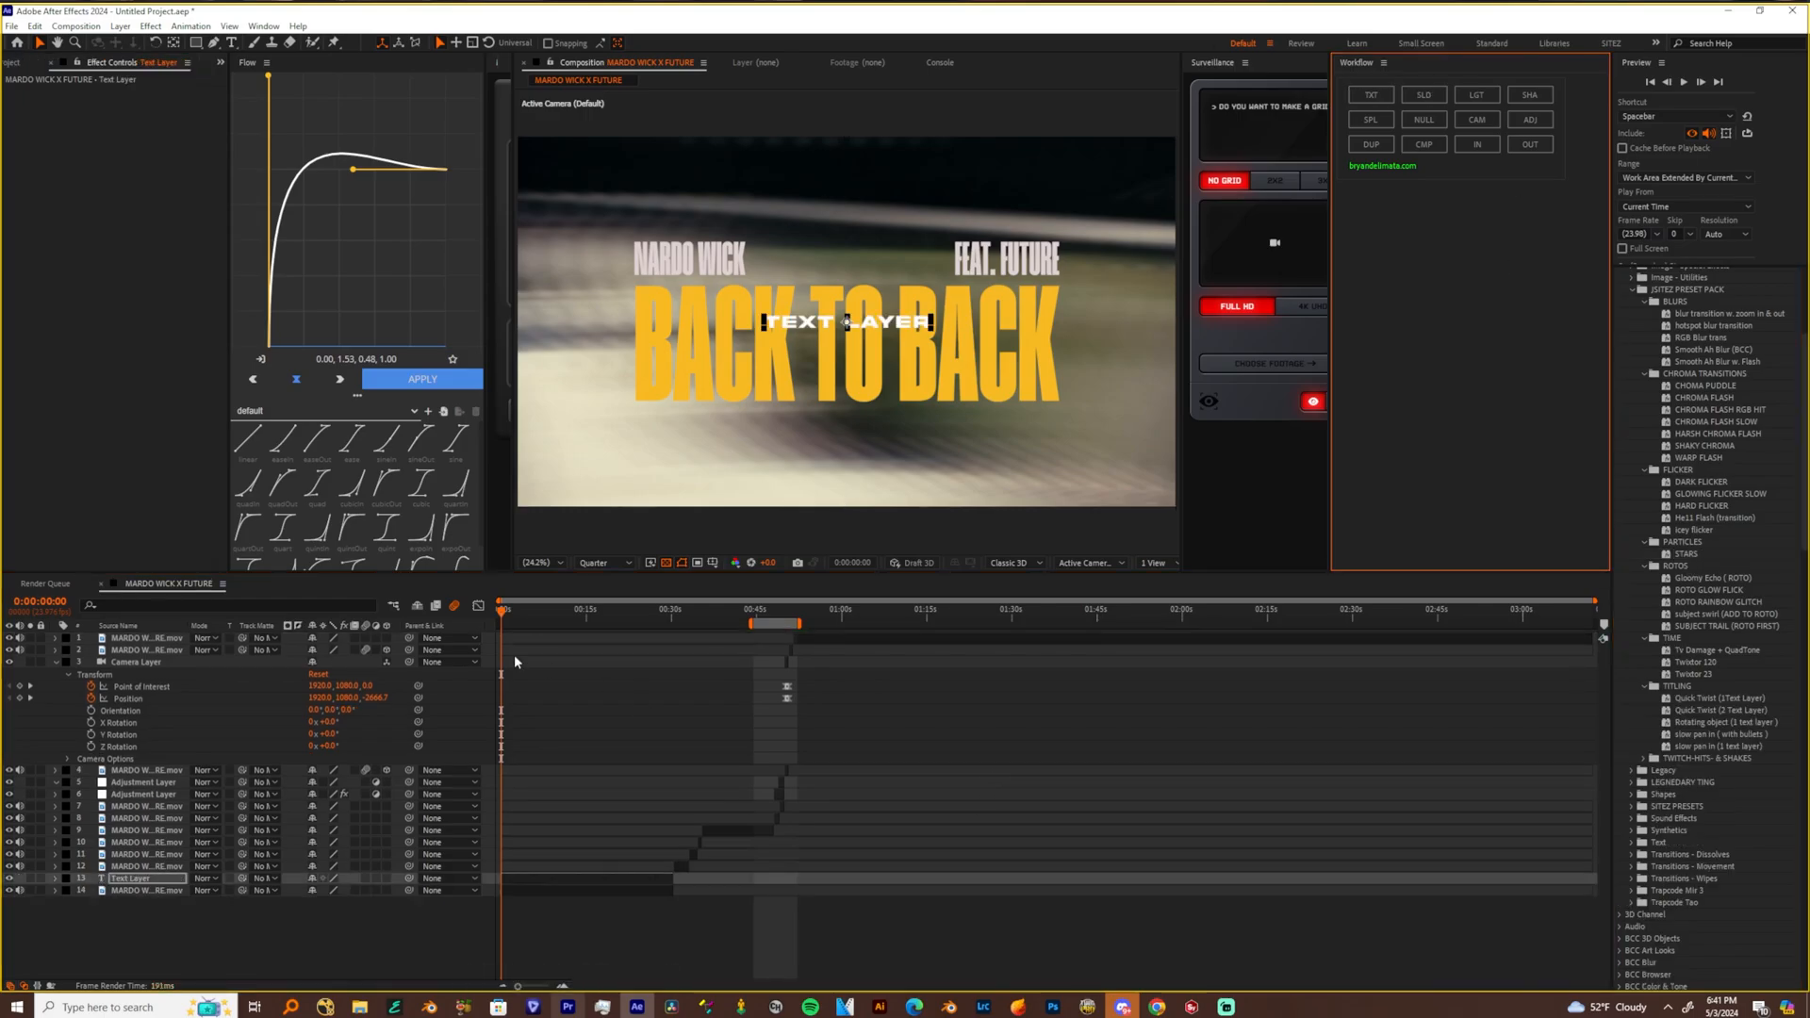
Hide the bottom footage clip and change the new text layer's wording to "DRILL ESSENTIALS"
{"action": "left_click", "coordinate": [9, 889]}
{"action": "double_click", "coordinate": [842, 323]}
{"action": "type", "text": "BACK 2 BACK"}
{"action": "key", "text": "ctrl+a"}
{"action": "type", "text": "DRILL ESSENTIALS"}
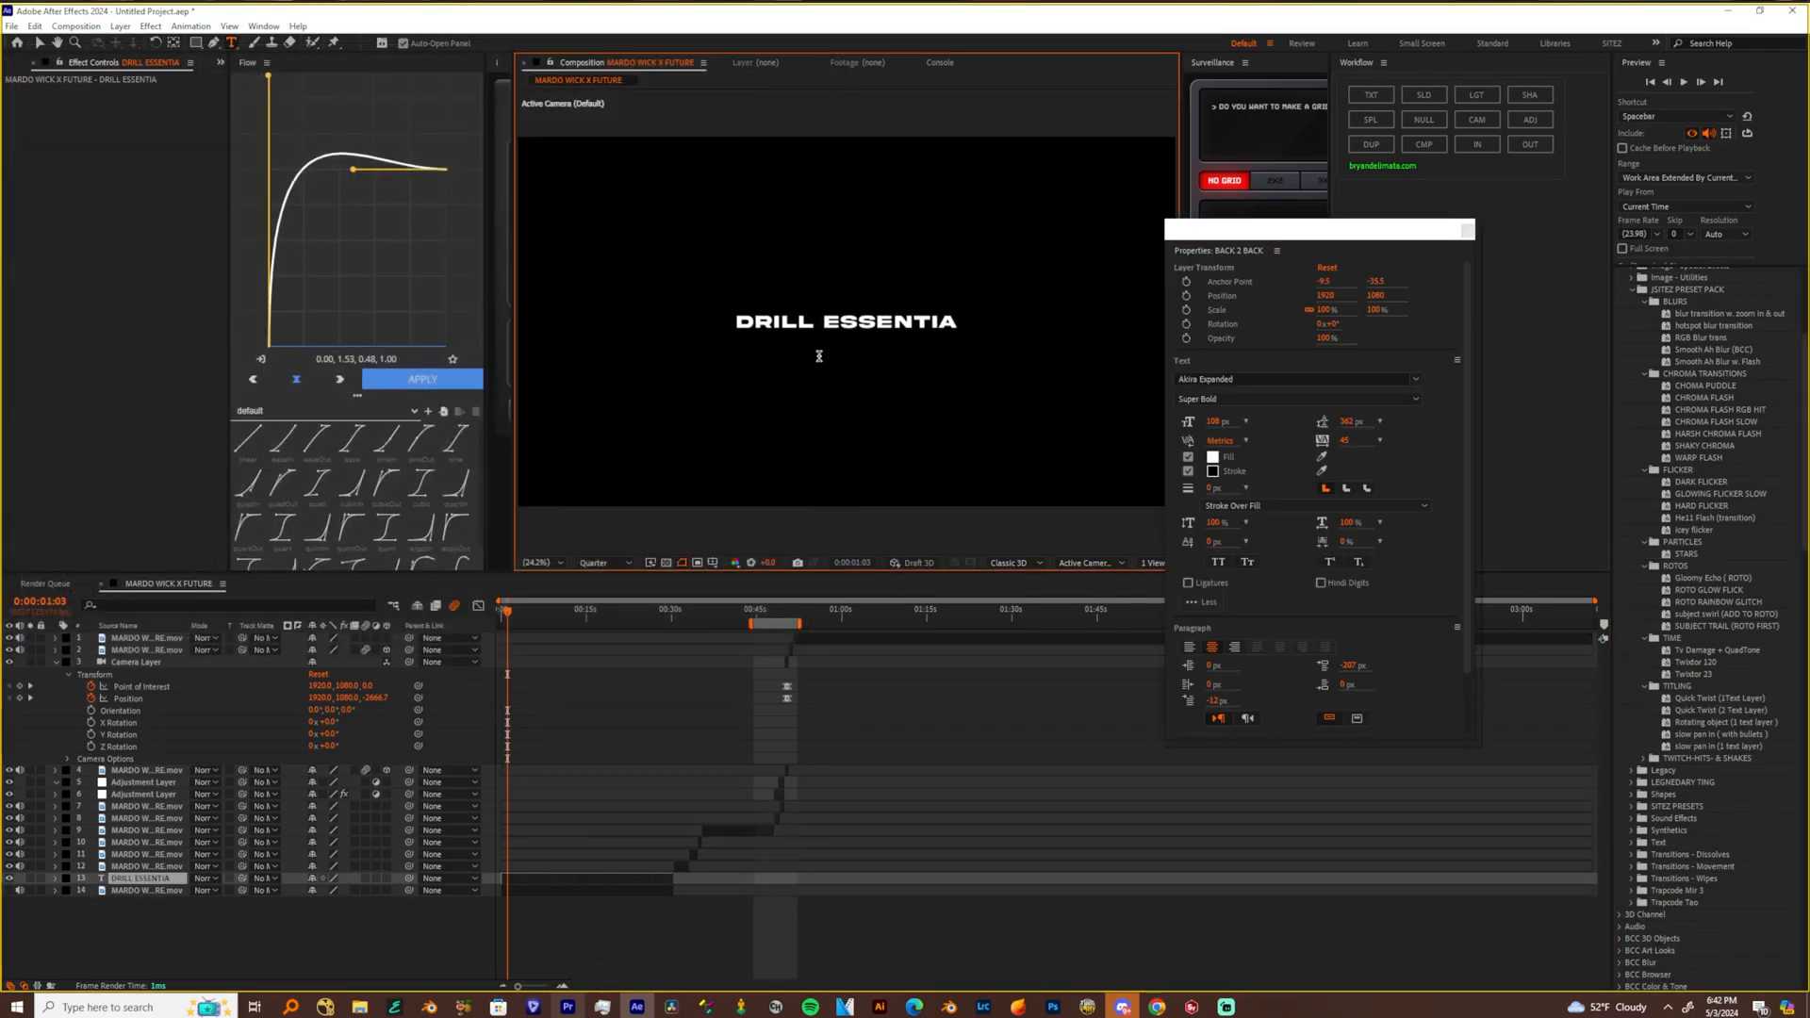
{"action": "left_click", "coordinate": [1467, 232]}
Add a solid above the text layer and apply the "slow pan in (with bullets)" titling preset to it at 0:00:00:00
{"action": "left_click", "coordinate": [562, 881]}
{"action": "left_click", "coordinate": [1434, 99]}
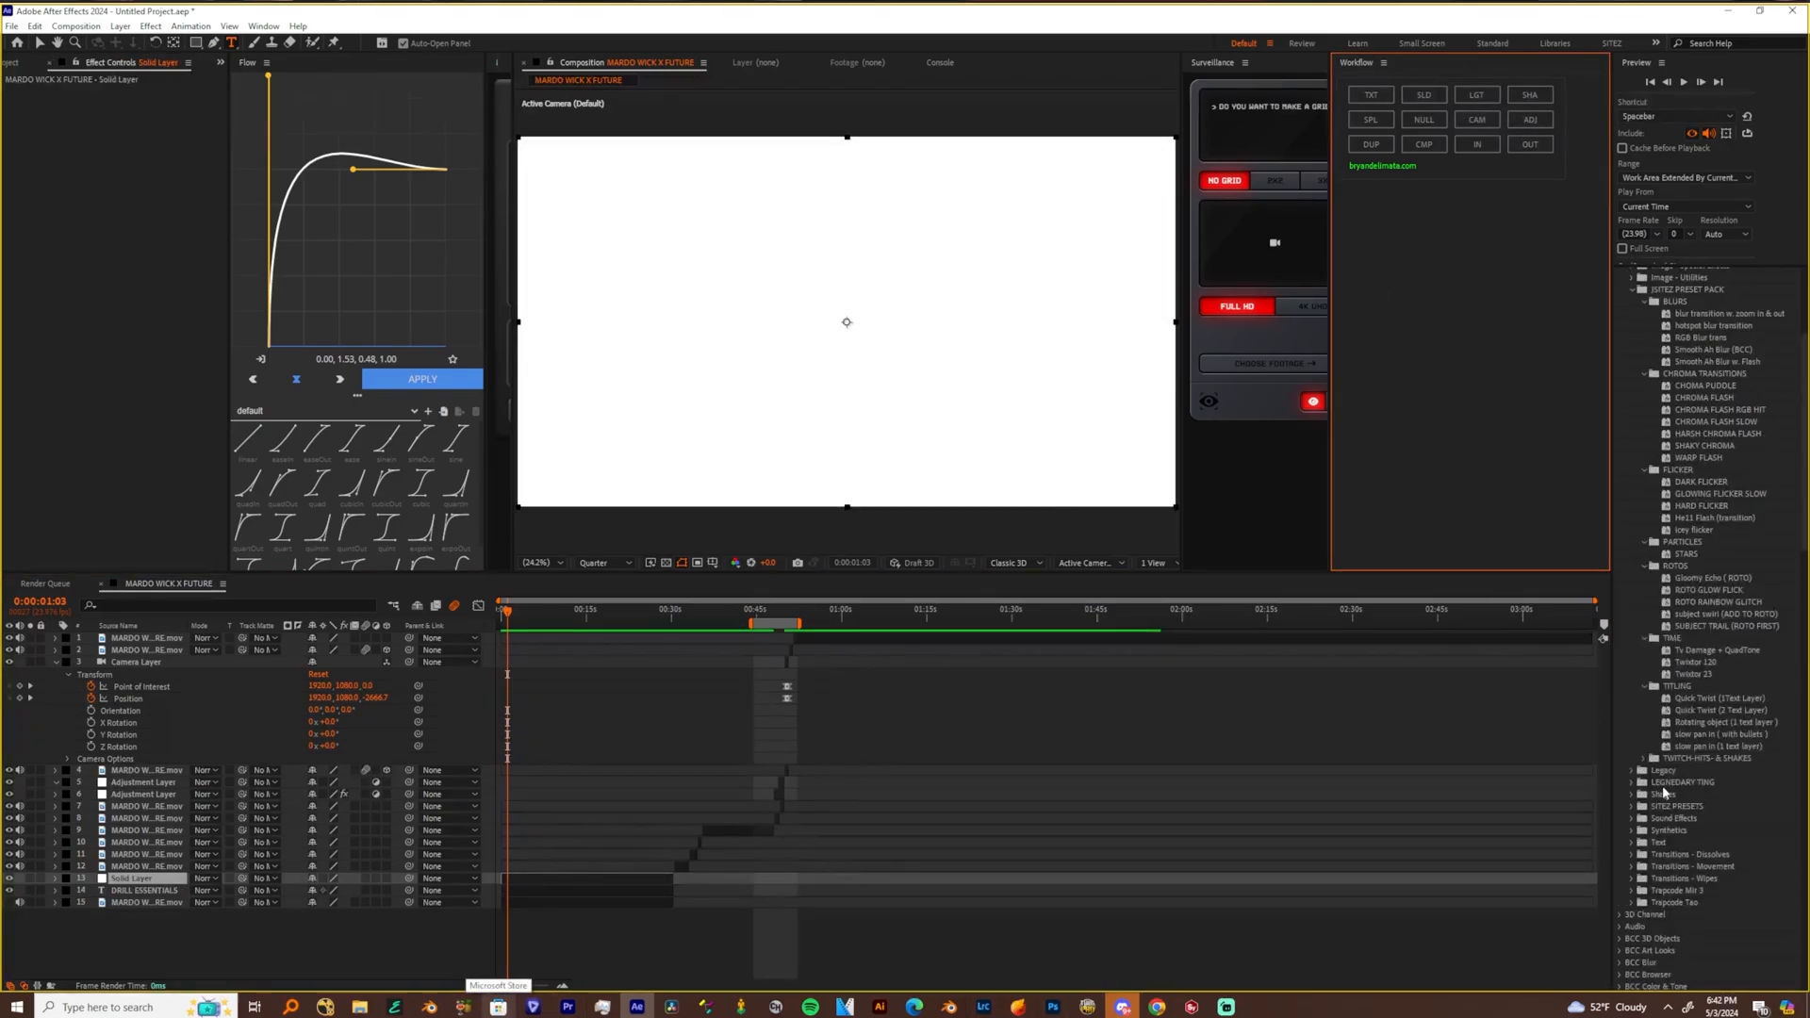
{"action": "left_click", "coordinate": [1710, 710]}
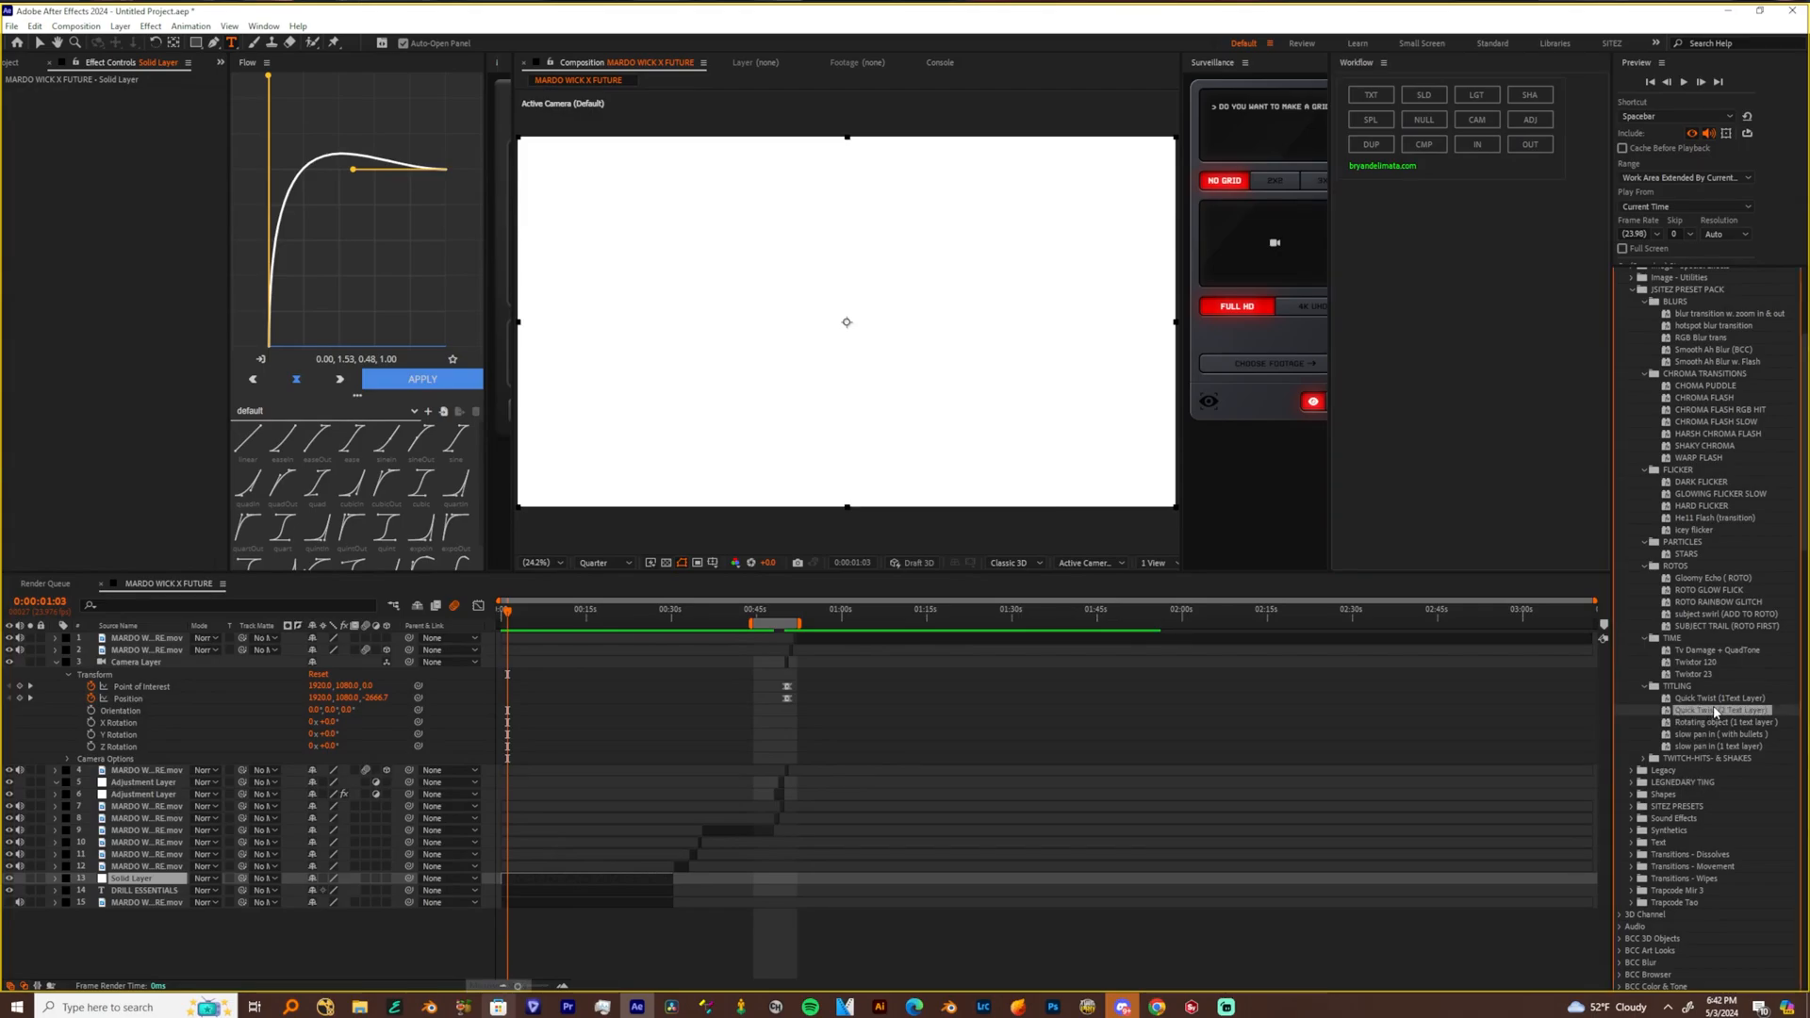
{"action": "left_click", "coordinate": [1729, 734]}
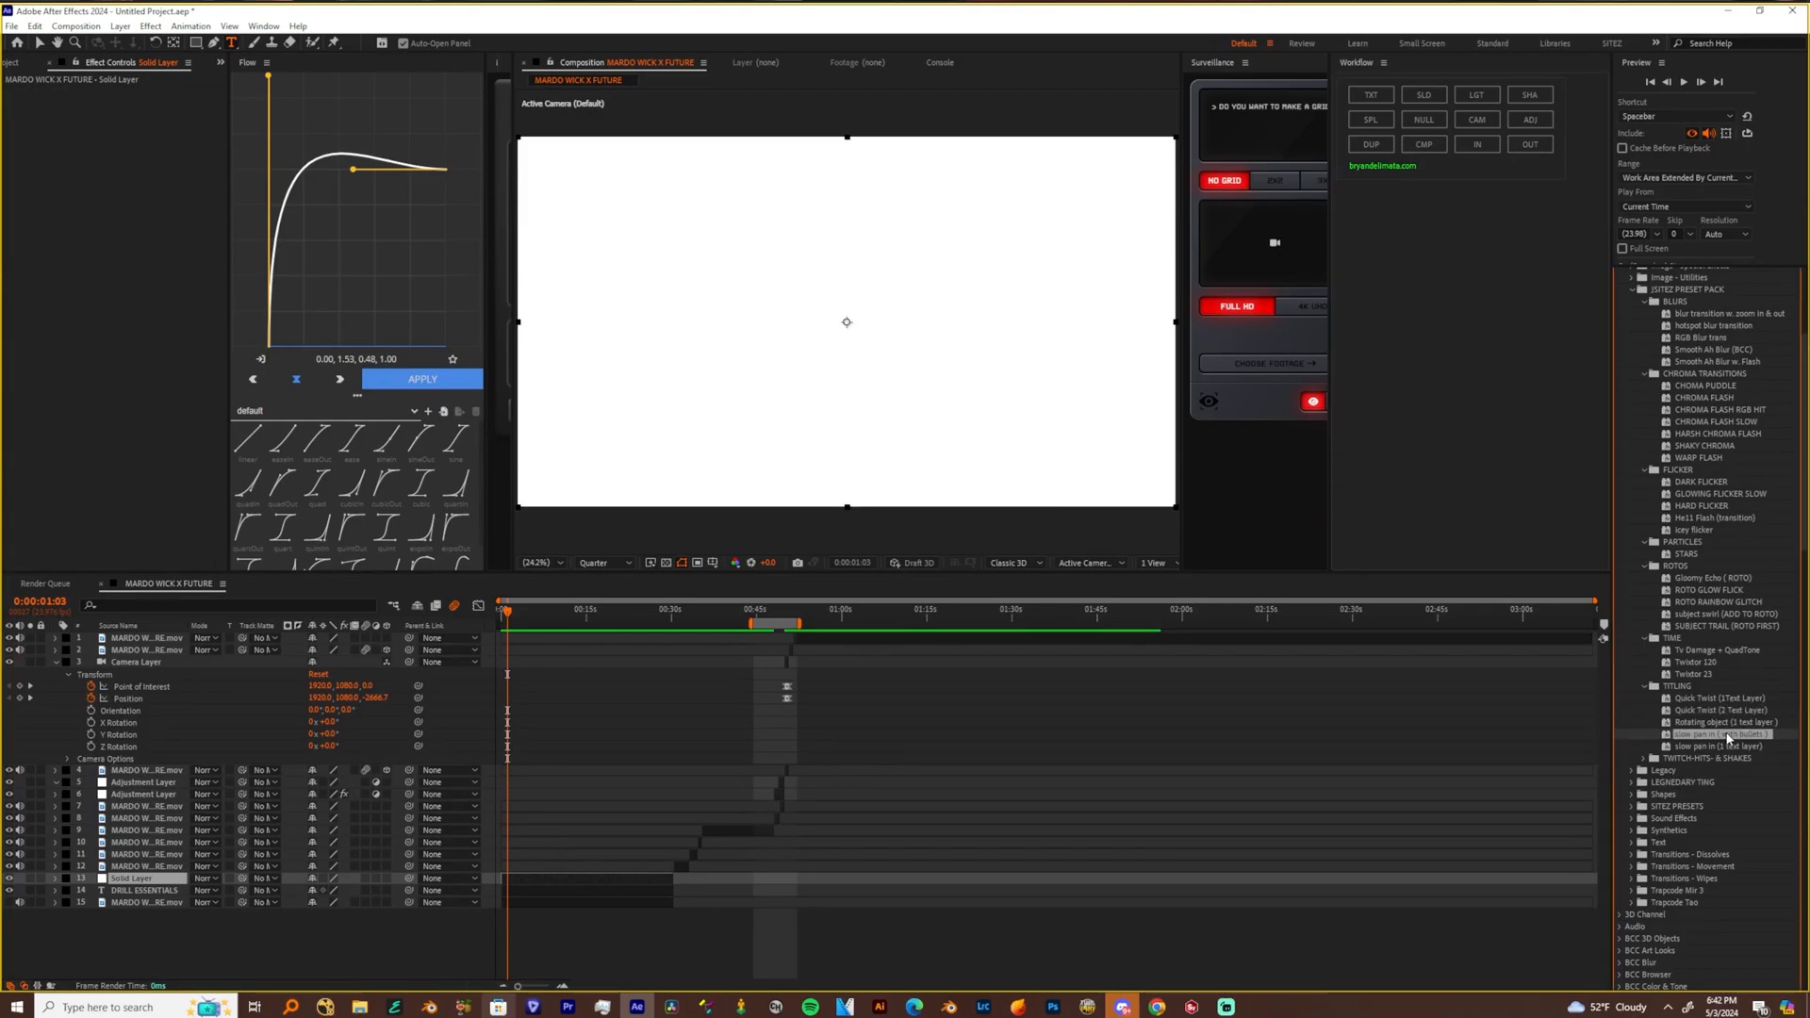
{"action": "left_click_drag", "start_coordinate": [510, 617], "coordinate": [499, 617]}
{"action": "key", "text": "equal"}
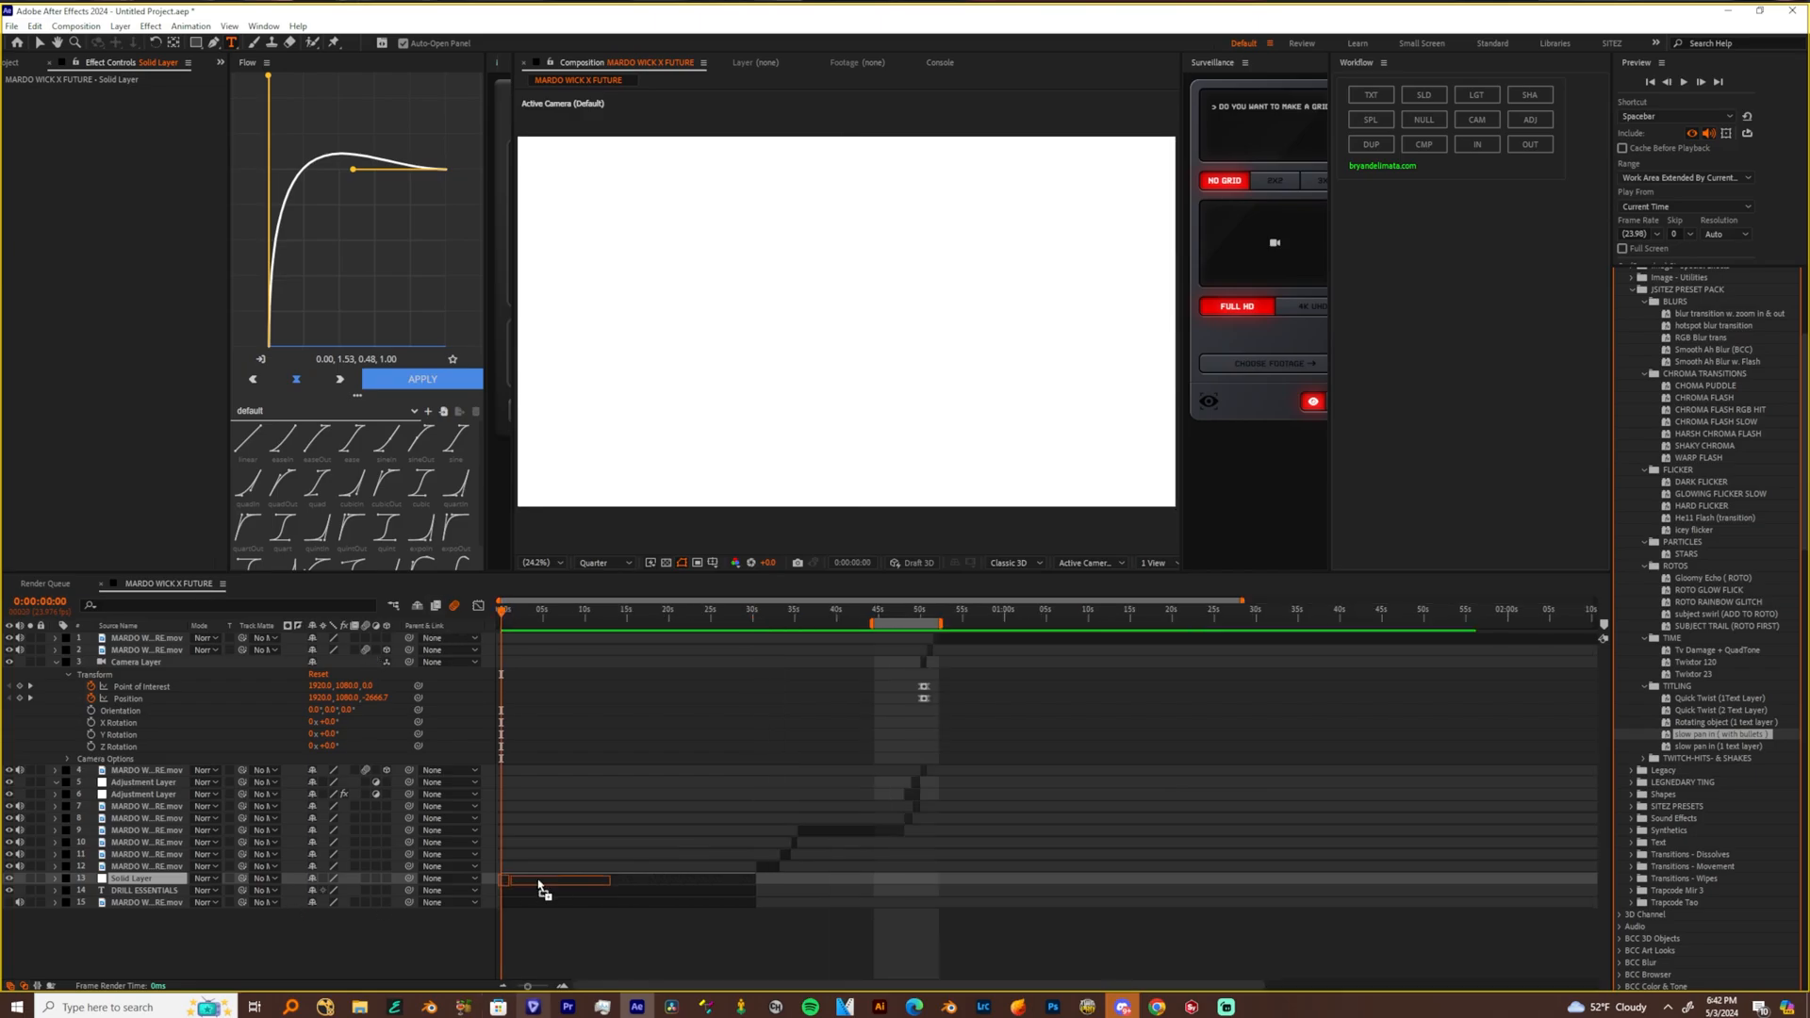
{"action": "key", "text": "F2"}
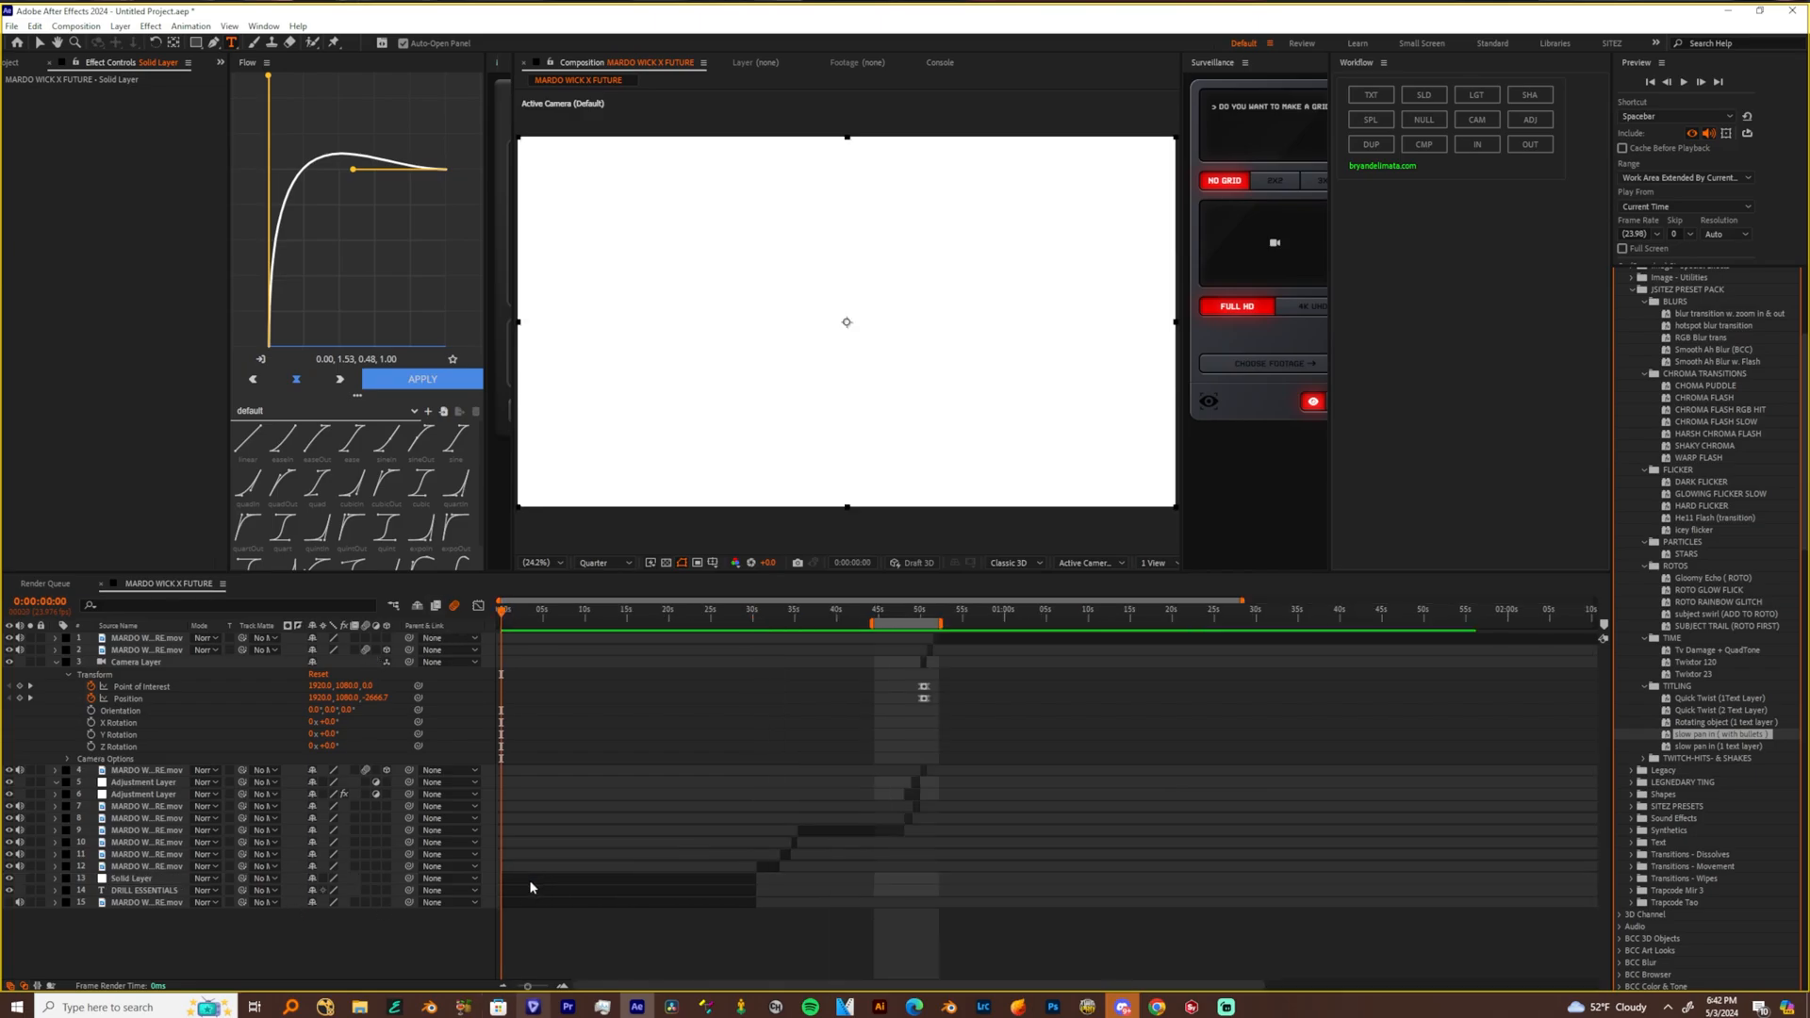
{"action": "key", "text": "v"}
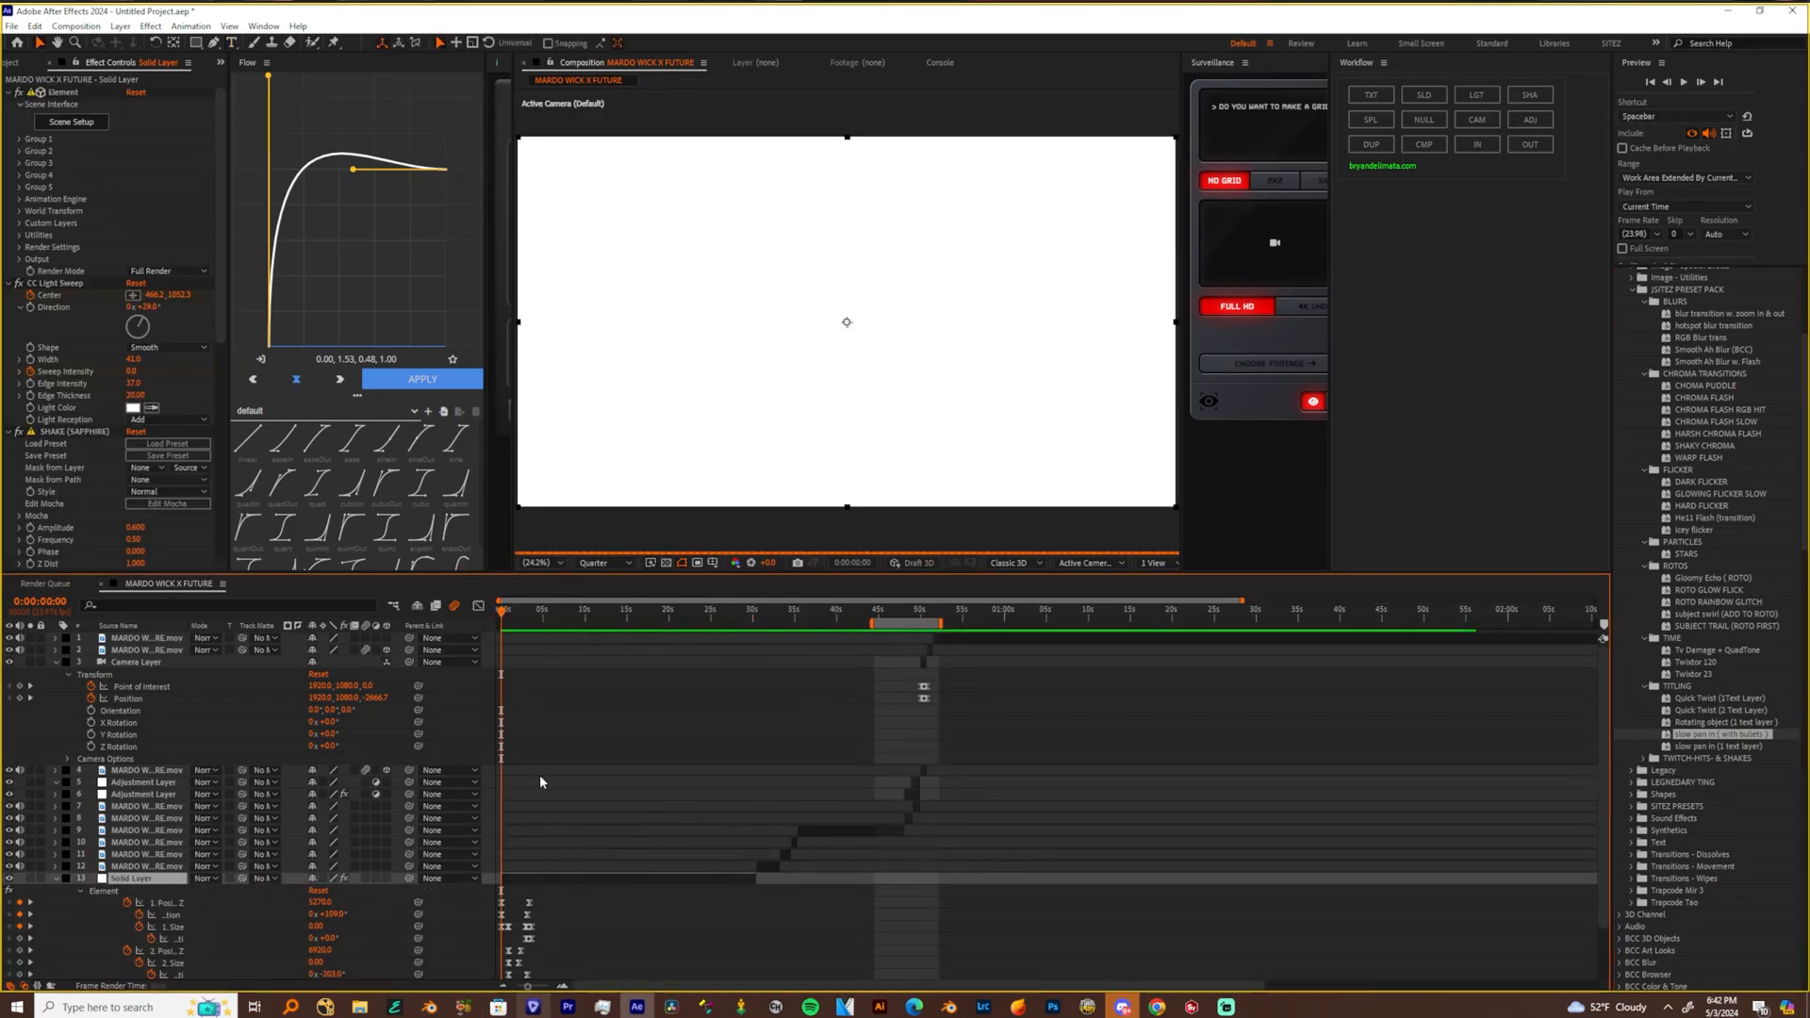
Solo the solid layer that carries the titling preset
{"action": "scroll", "coordinate": [553, 899], "scroll_direction": "down", "scroll_amount": 1}
{"action": "left_click", "coordinate": [32, 817]}
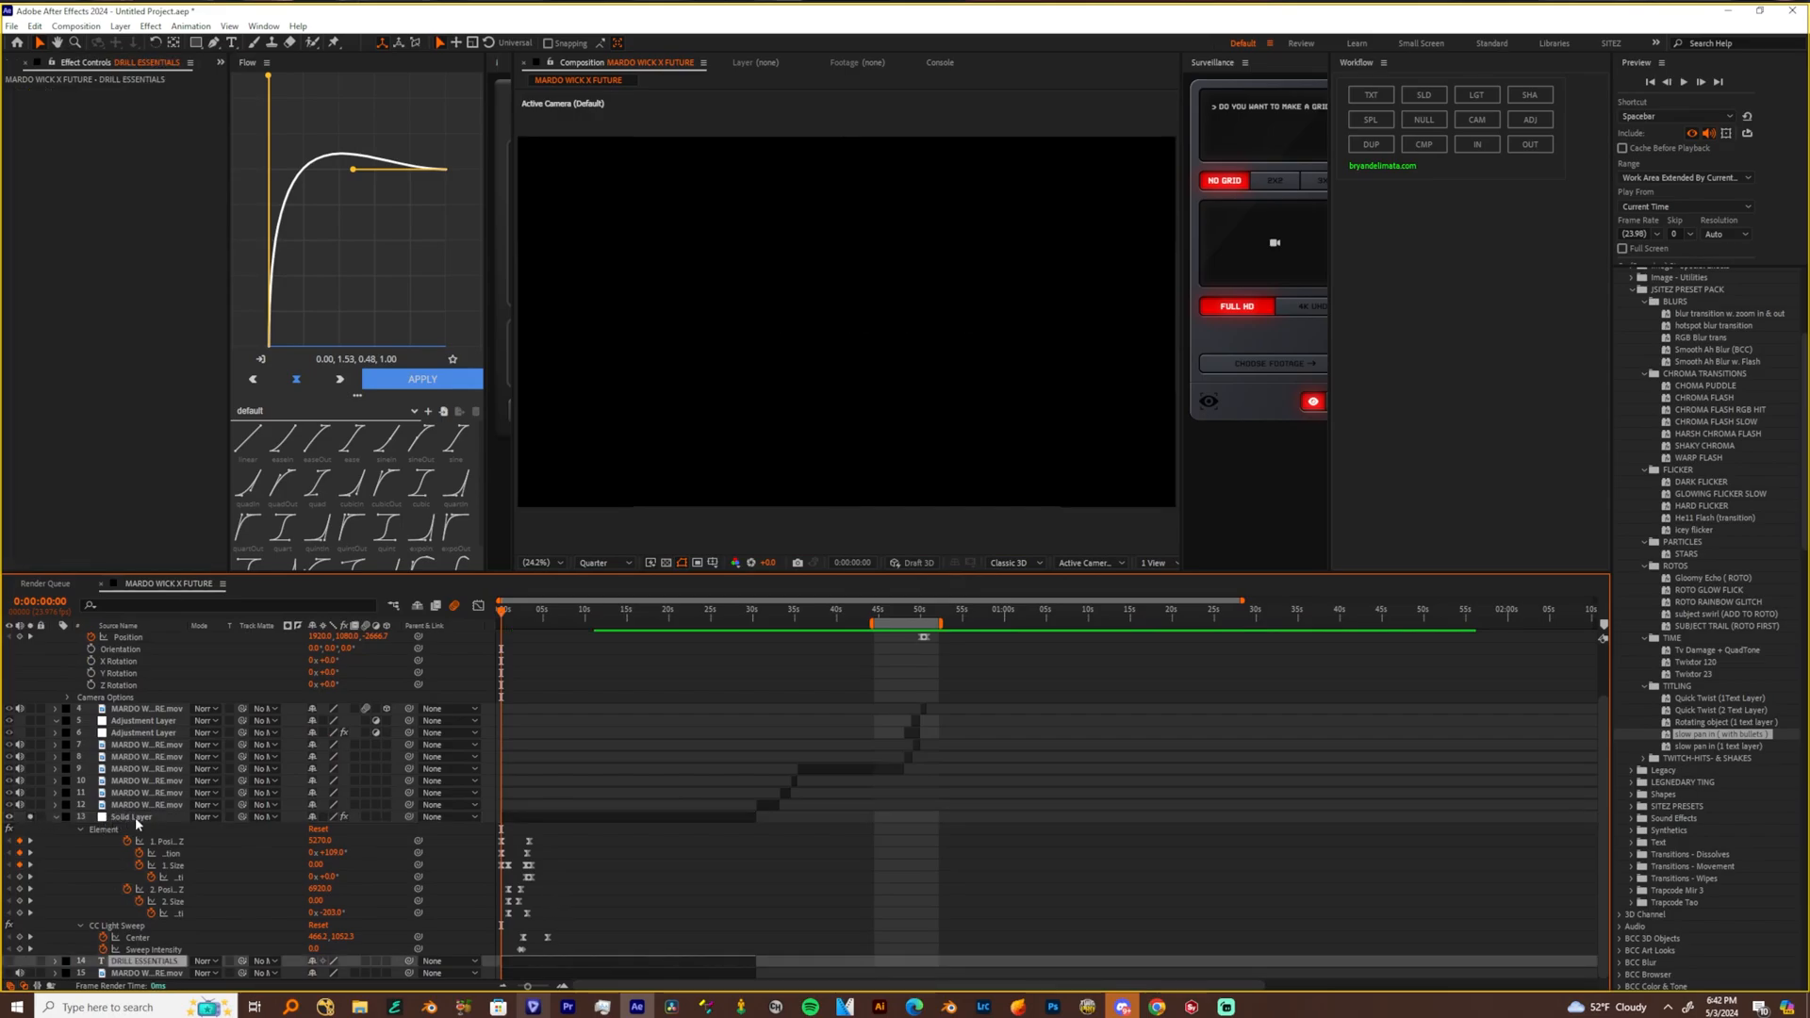
{"action": "left_click", "coordinate": [136, 818]}
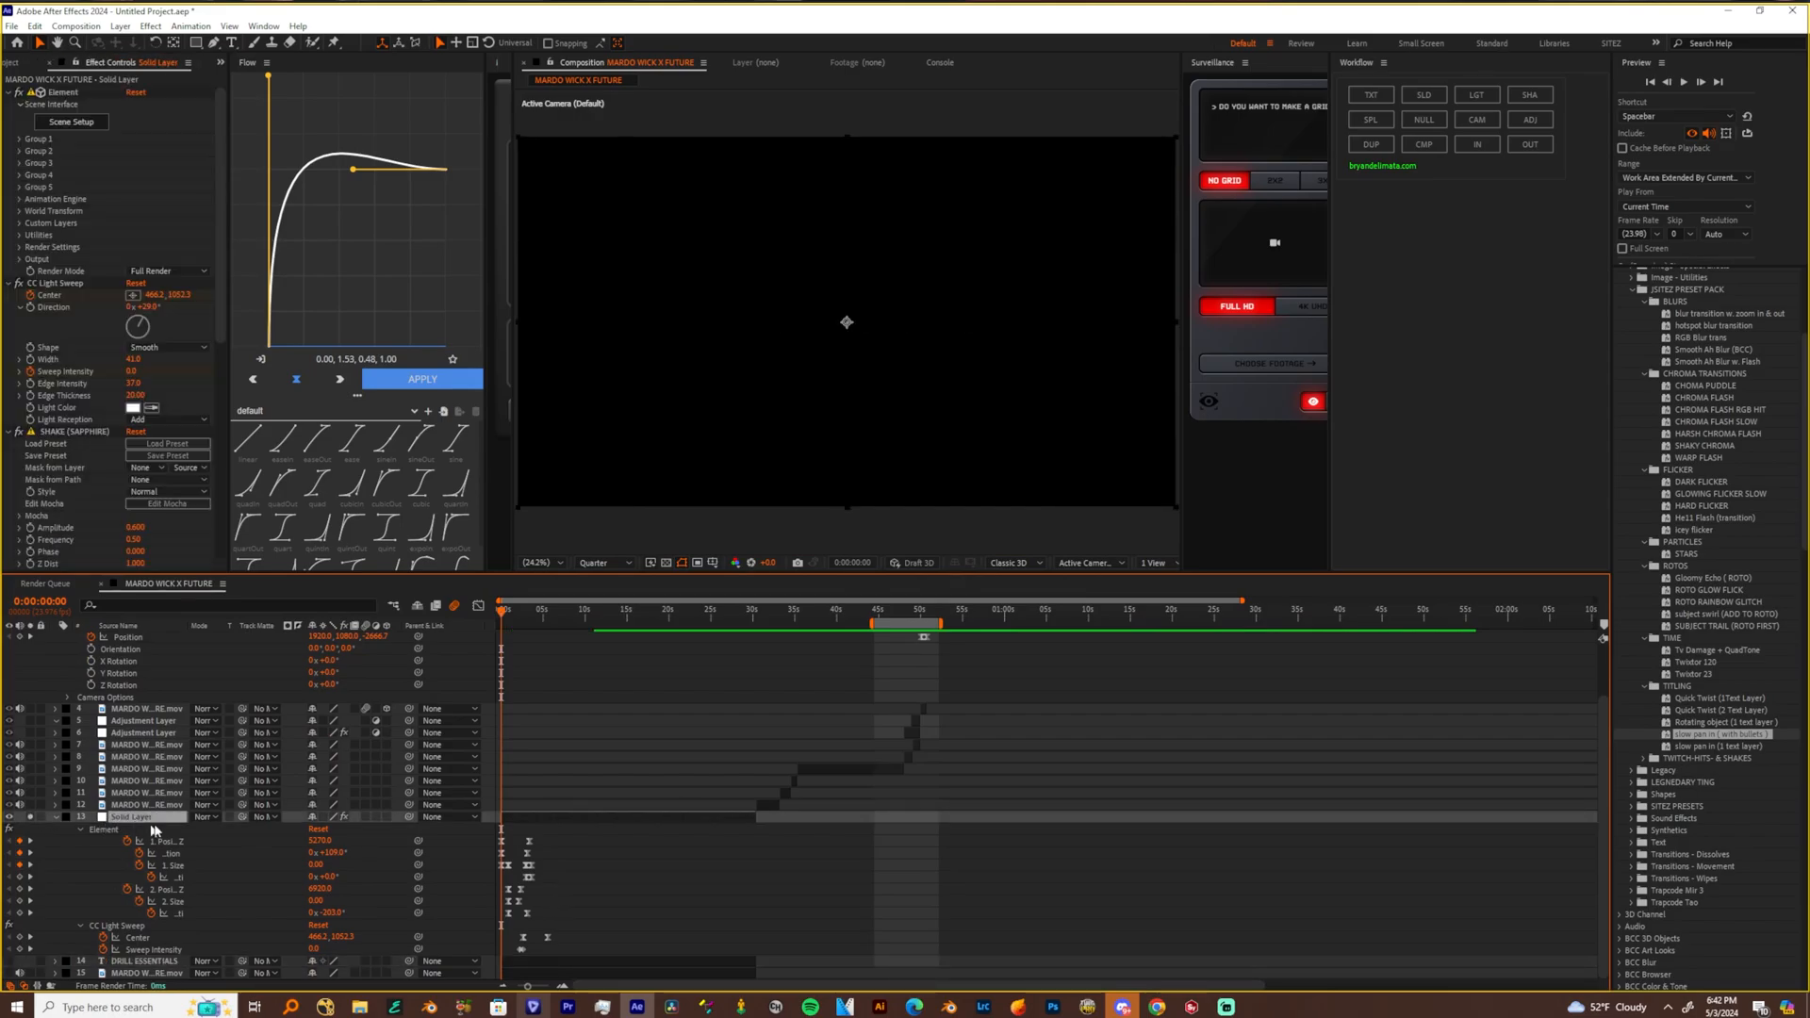
Set Path Layer 1 in Element's Custom Text and Masks to the DRILL ESSENTIALS text layer
{"action": "scroll", "coordinate": [93, 455], "scroll_direction": "down", "scroll_amount": 5}
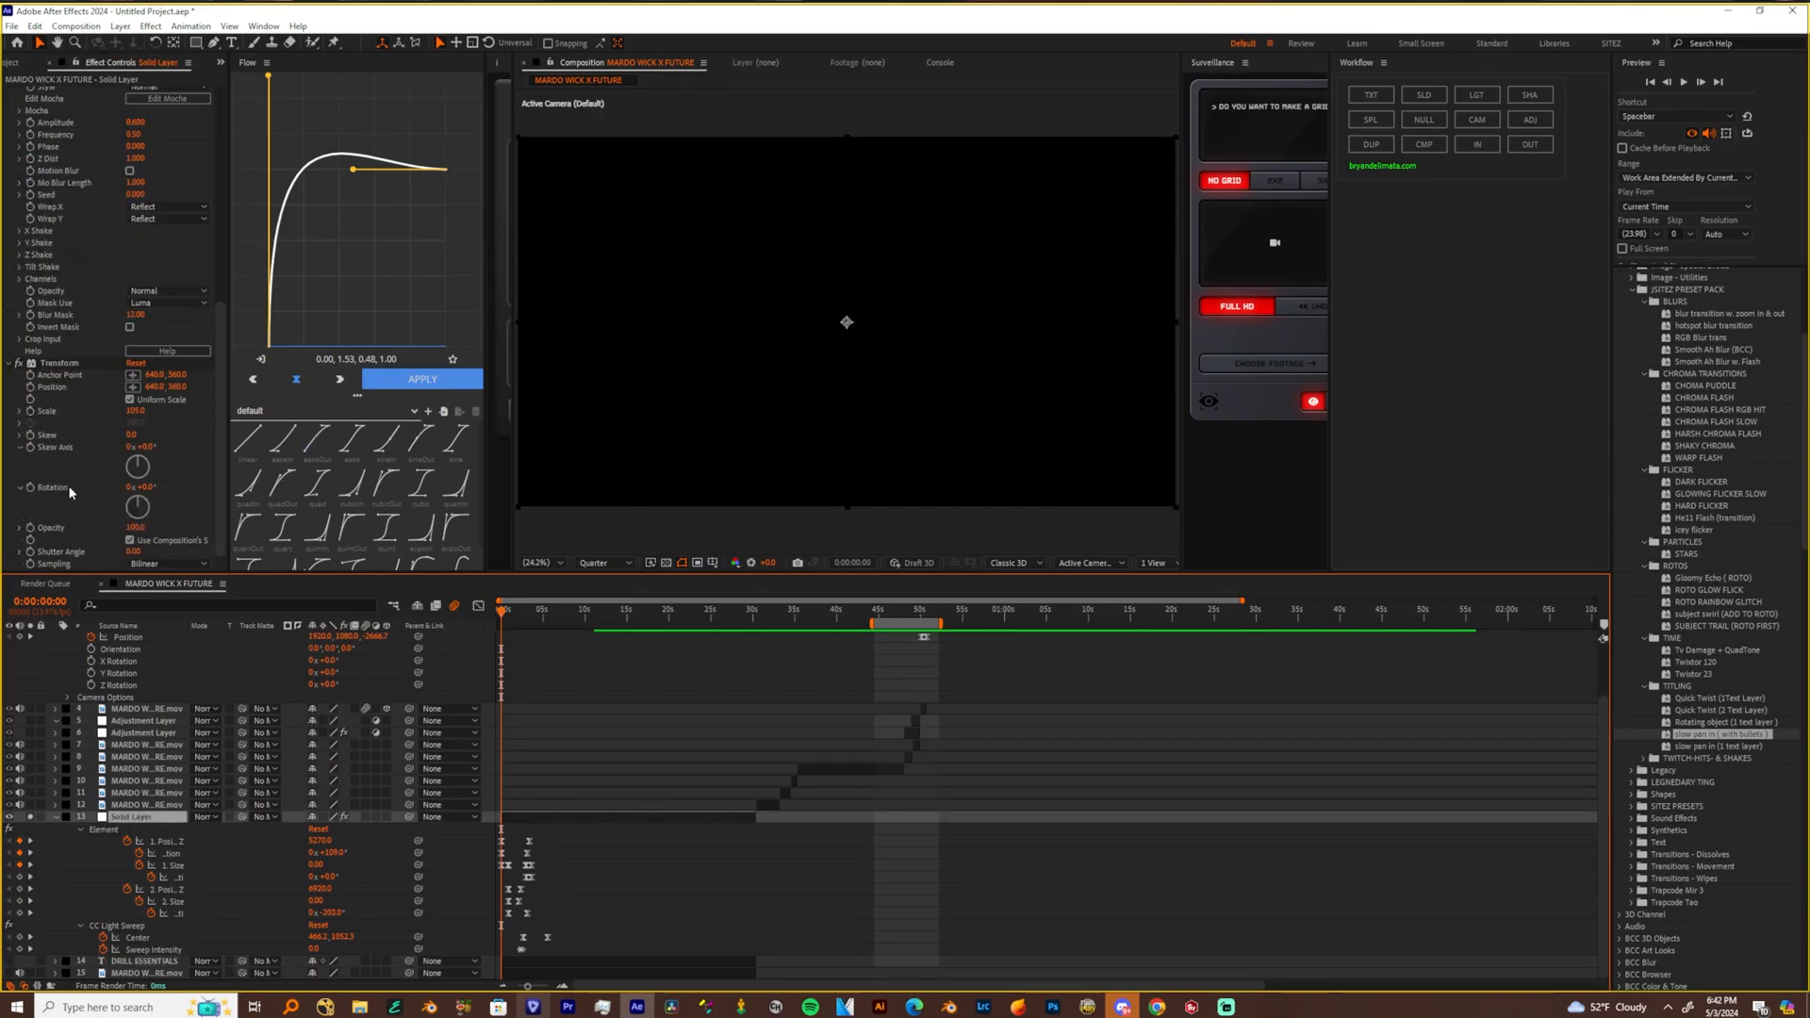
{"action": "scroll", "coordinate": [75, 489], "scroll_direction": "up", "scroll_amount": 9}
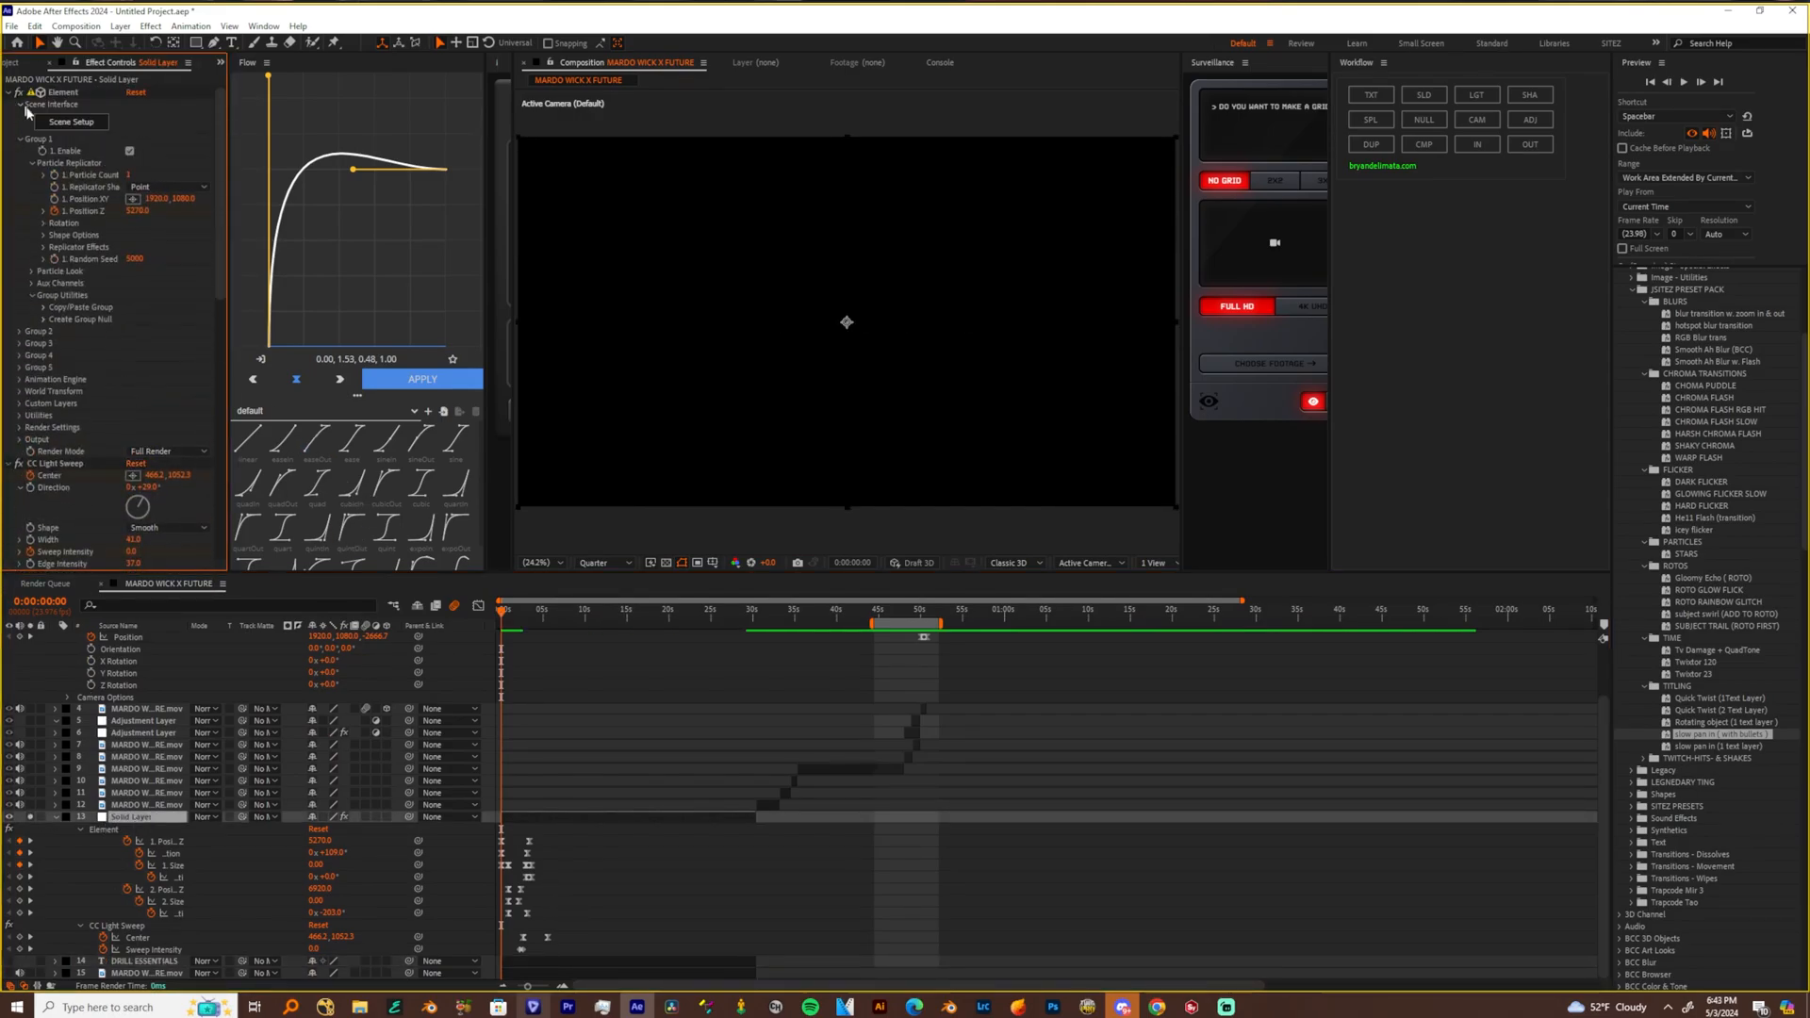
{"action": "left_click", "coordinate": [18, 390]}
{"action": "scroll", "coordinate": [18, 372], "scroll_direction": "down", "scroll_amount": 4}
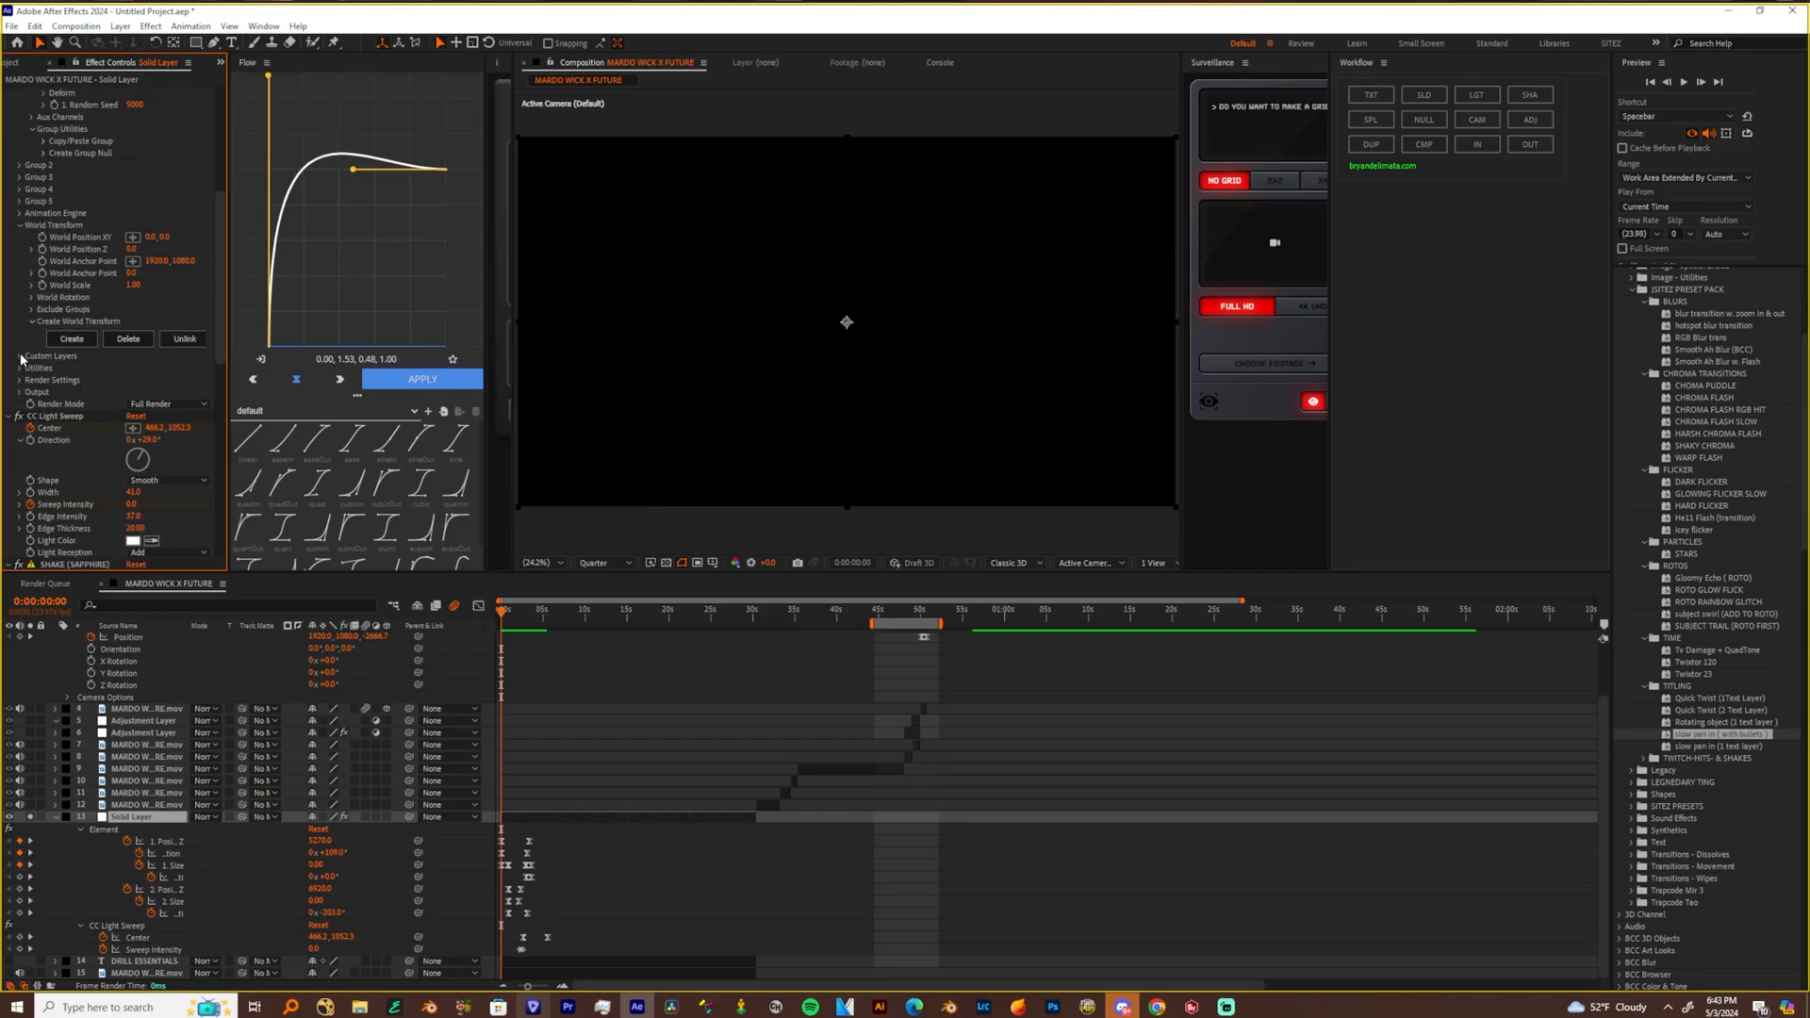
{"action": "left_click", "coordinate": [20, 356]}
{"action": "left_click", "coordinate": [34, 369]}
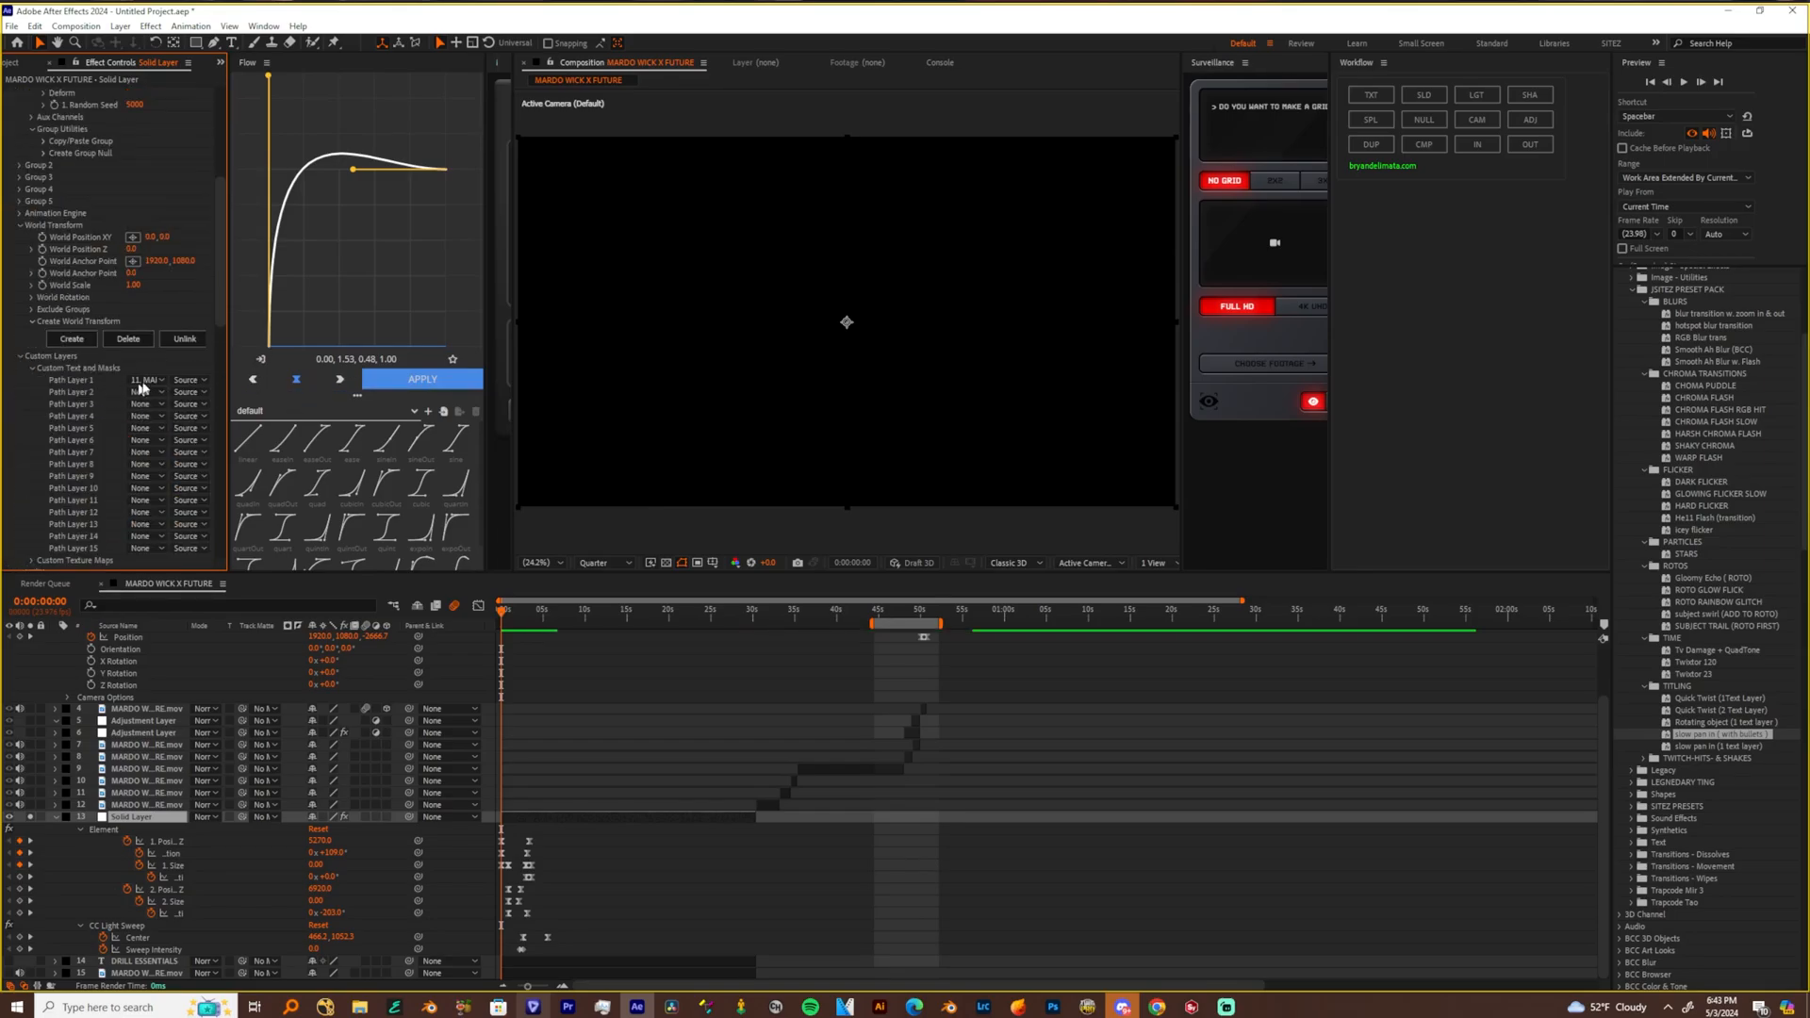
{"action": "left_click", "coordinate": [138, 382]}
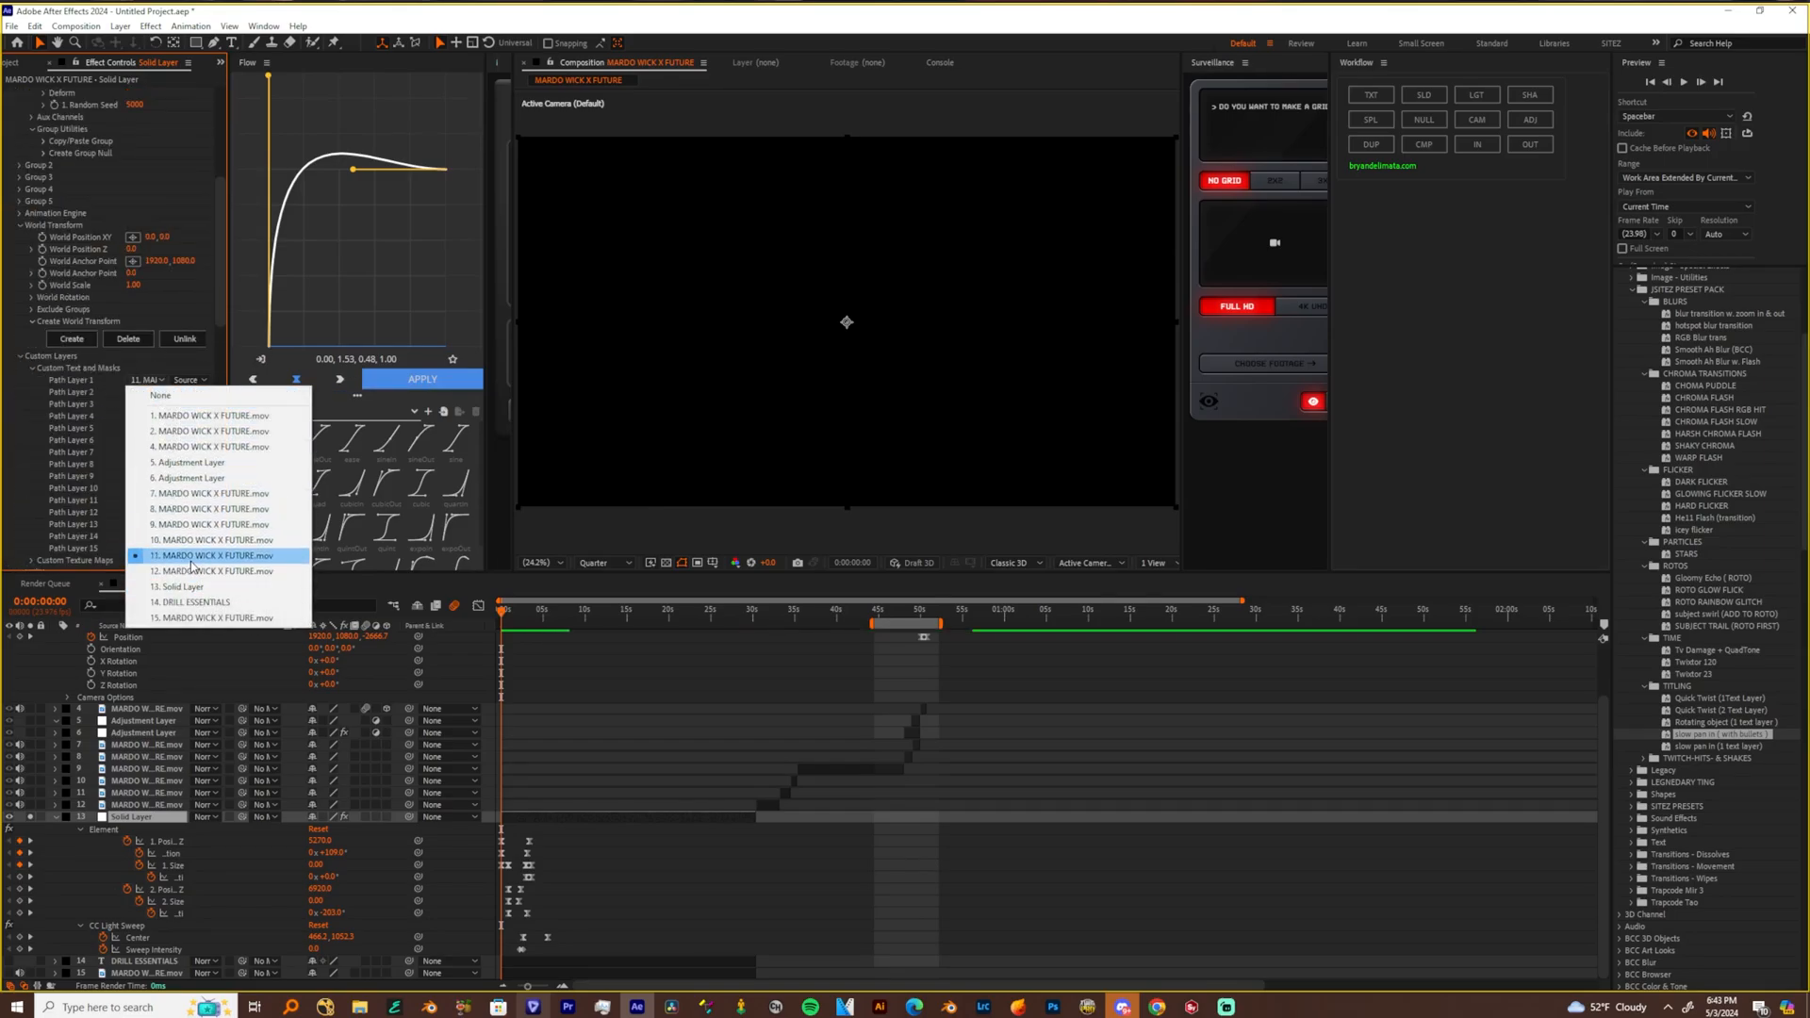
{"action": "left_click", "coordinate": [195, 602]}
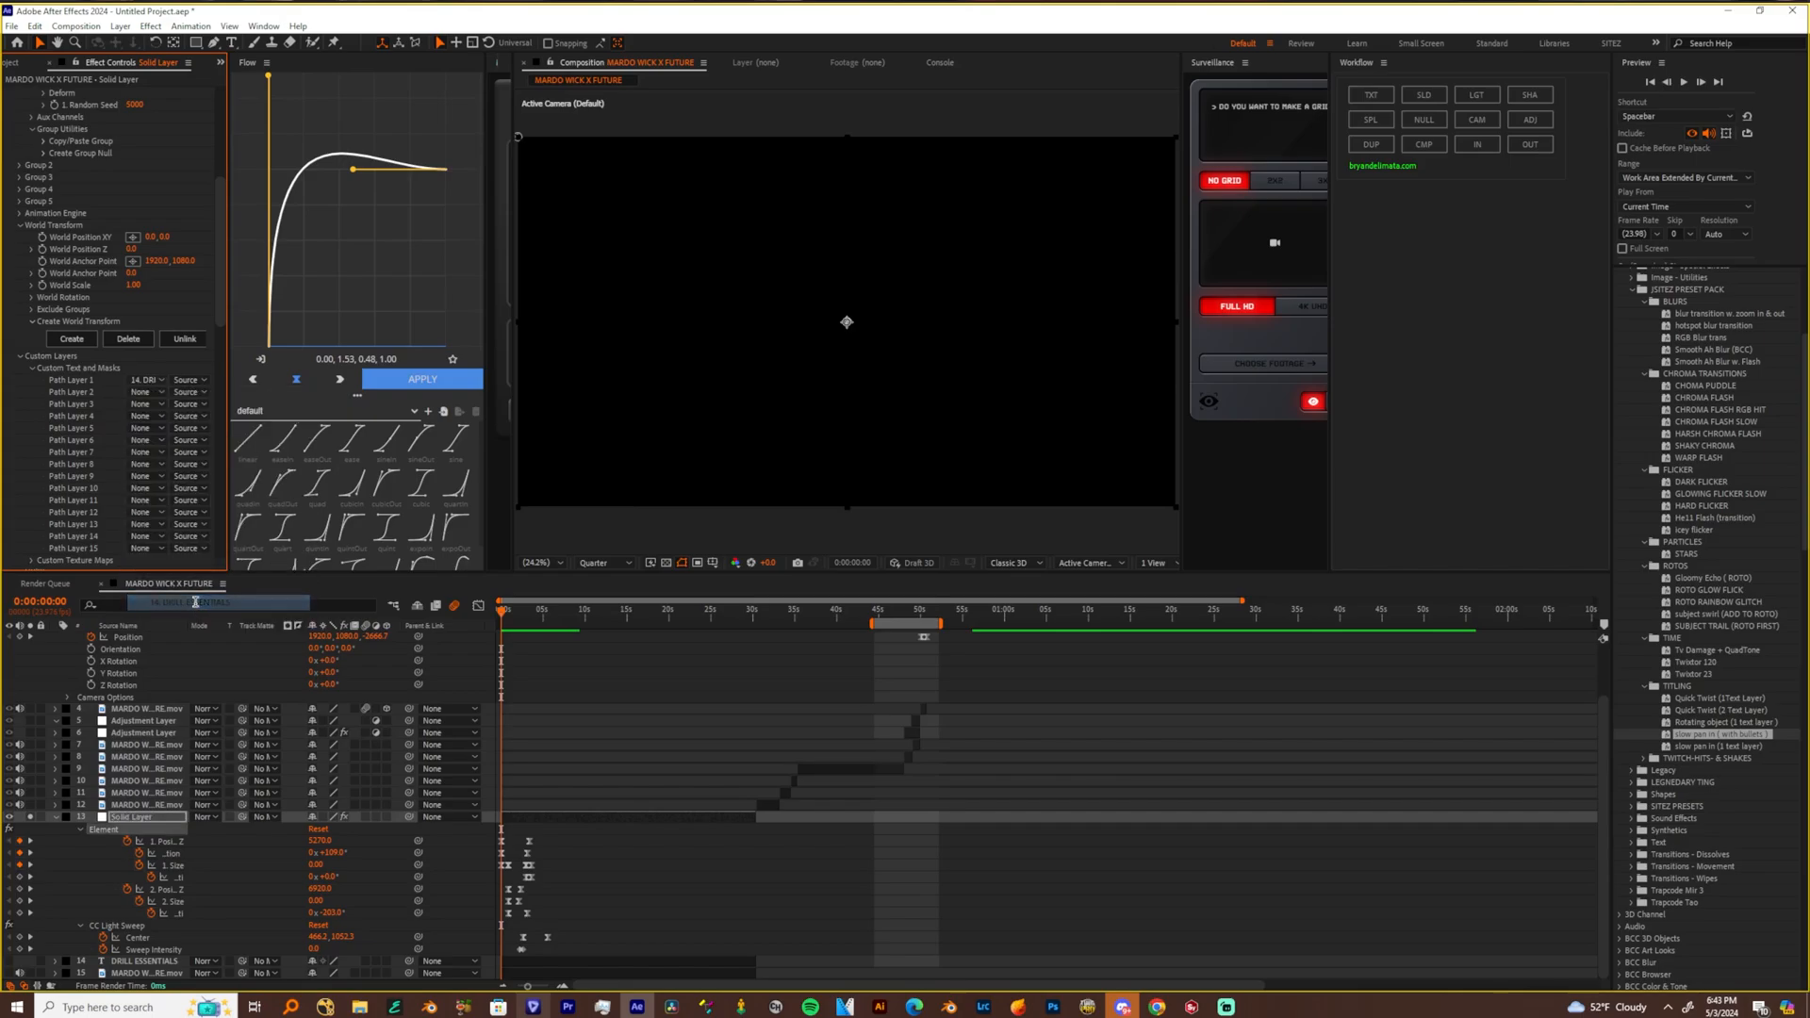
Set Layer 1 in Element's Custom Texture Maps to layer 15, MARDO WICK X FUTURE.mov
{"action": "scroll", "coordinate": [89, 434], "scroll_direction": "down", "scroll_amount": 2}
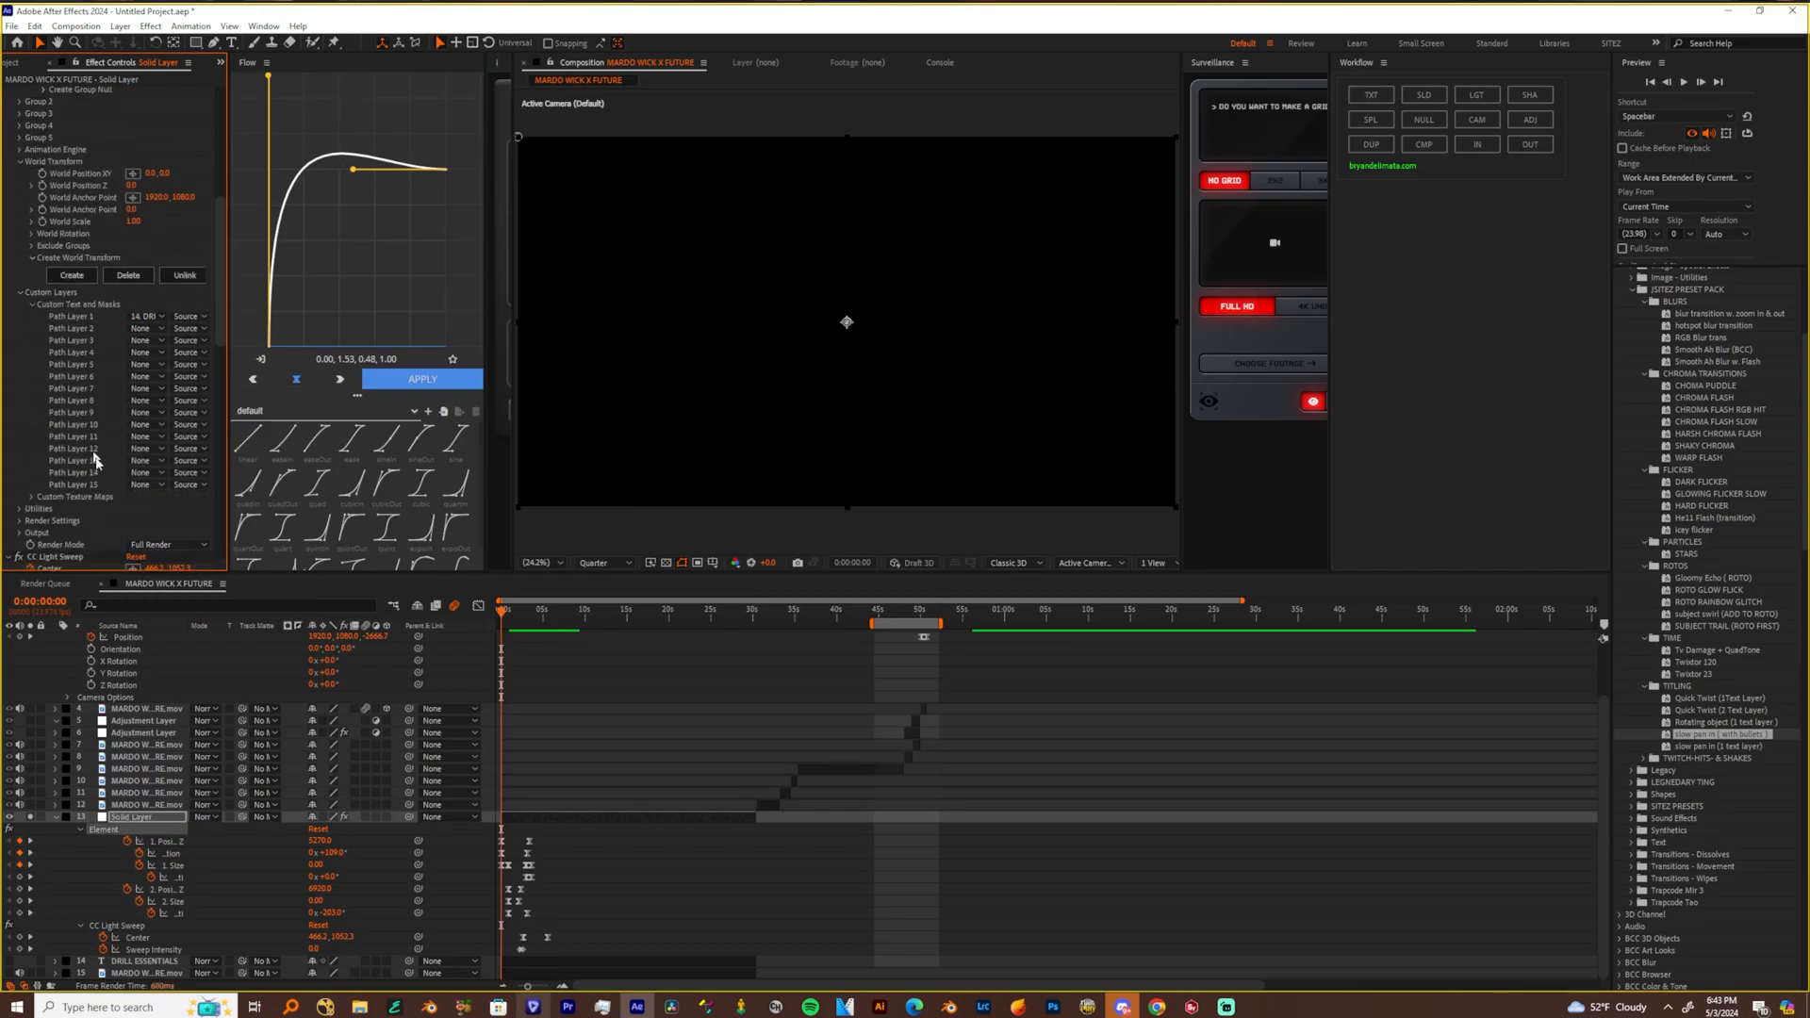
{"action": "left_click", "coordinate": [31, 496]}
{"action": "scroll", "coordinate": [31, 496], "scroll_direction": "down", "scroll_amount": 2}
{"action": "left_click", "coordinate": [156, 457]}
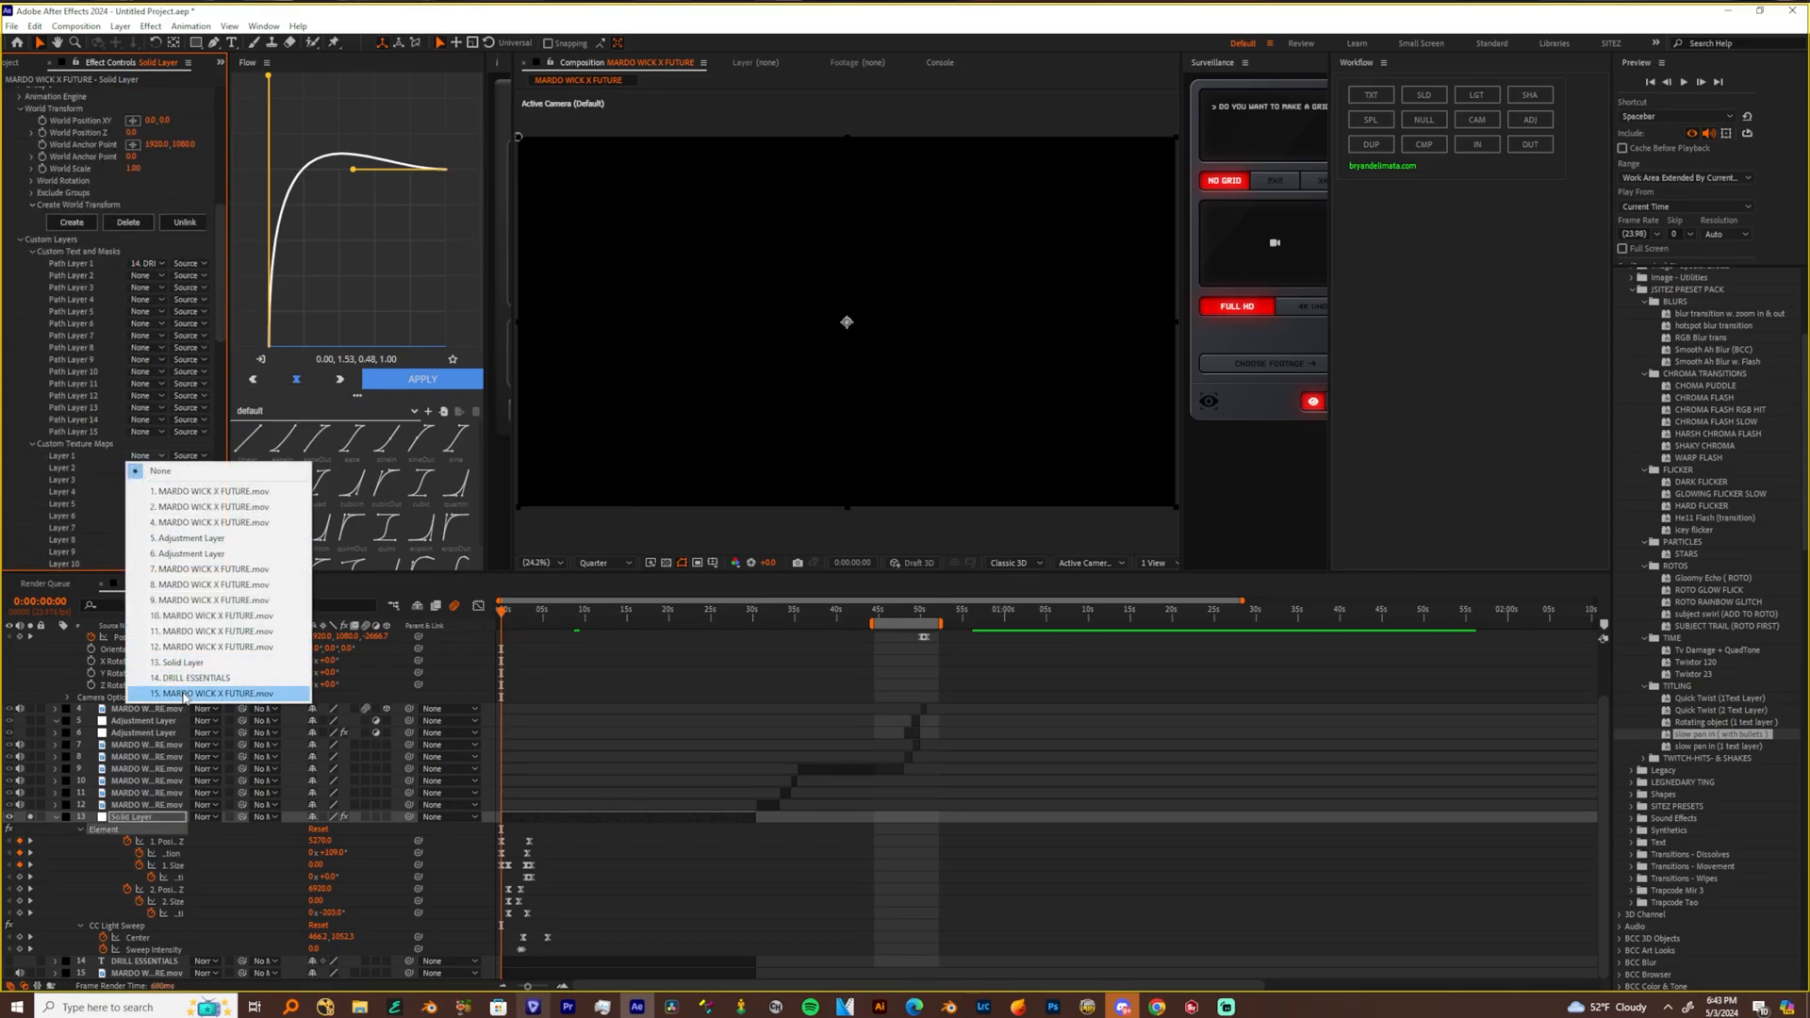
{"action": "left_click", "coordinate": [185, 695]}
{"action": "scroll", "coordinate": [113, 339], "scroll_direction": "down", "scroll_amount": 8}
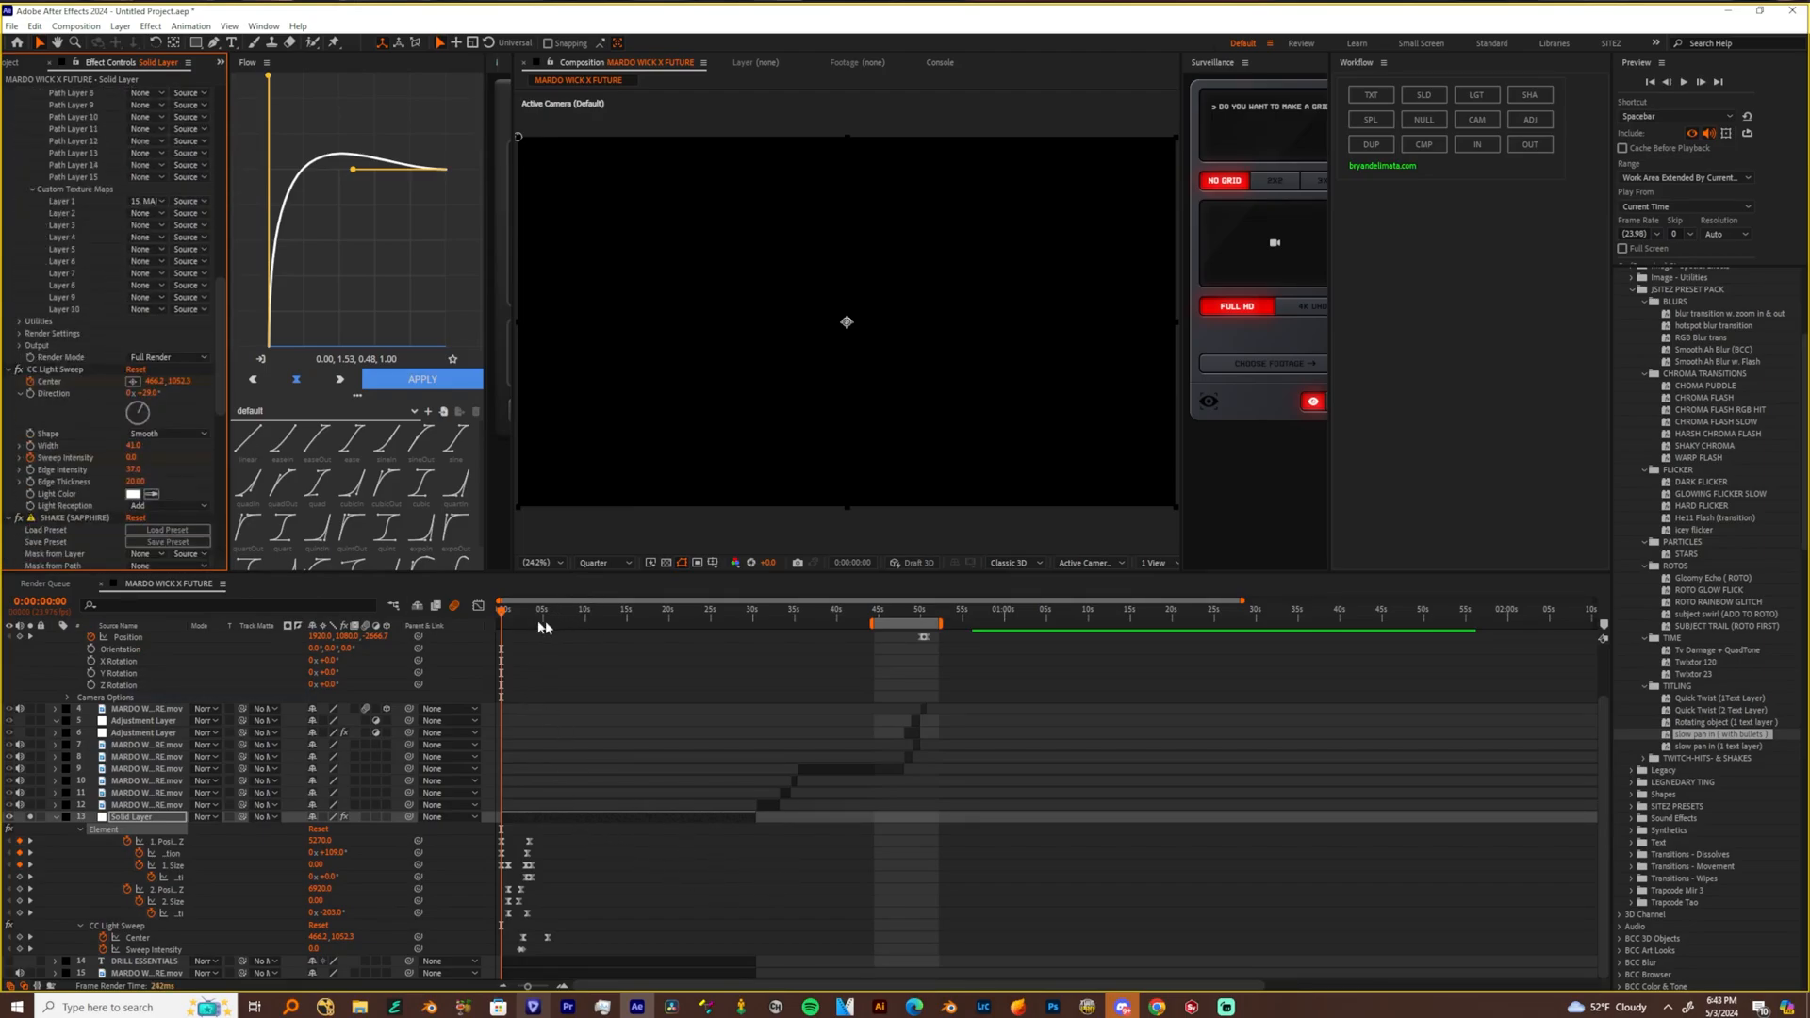
Open Element's Scene Setup and examine the 25mm bullet models and the extruded text group from several angles
{"action": "scroll", "coordinate": [69, 286], "scroll_direction": "up", "scroll_amount": 15}
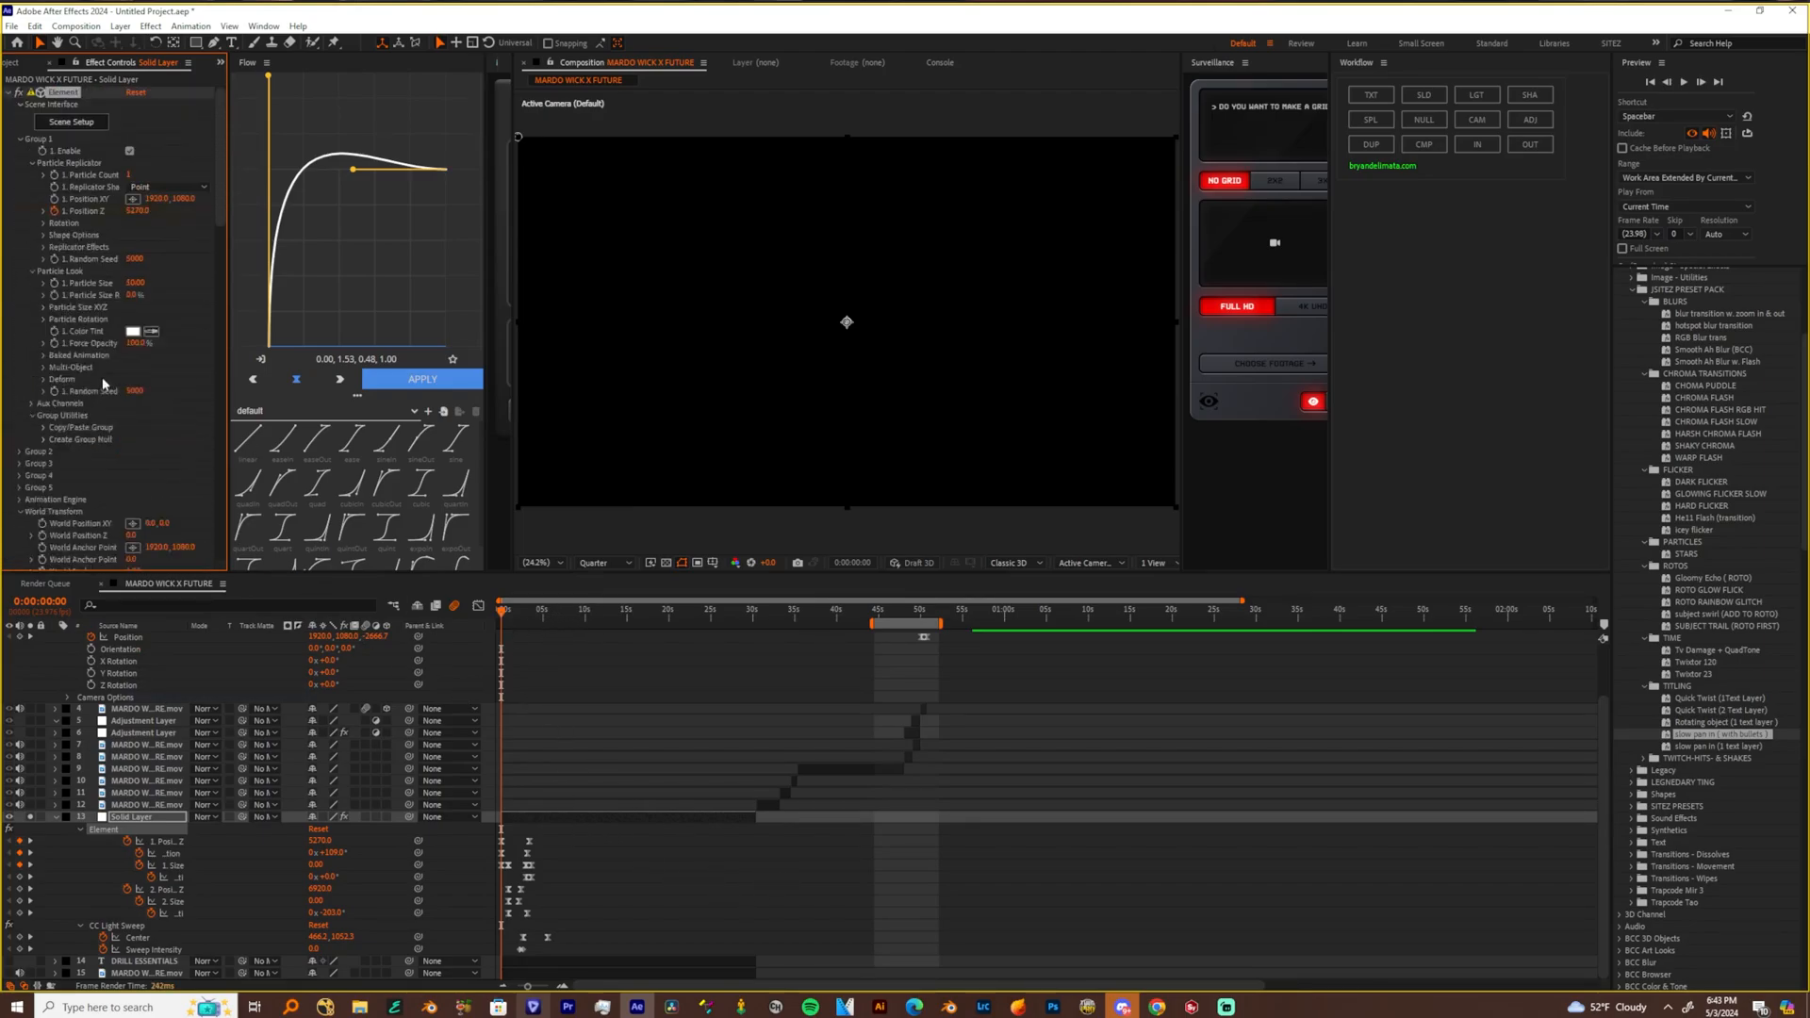
{"action": "left_click", "coordinate": [82, 124]}
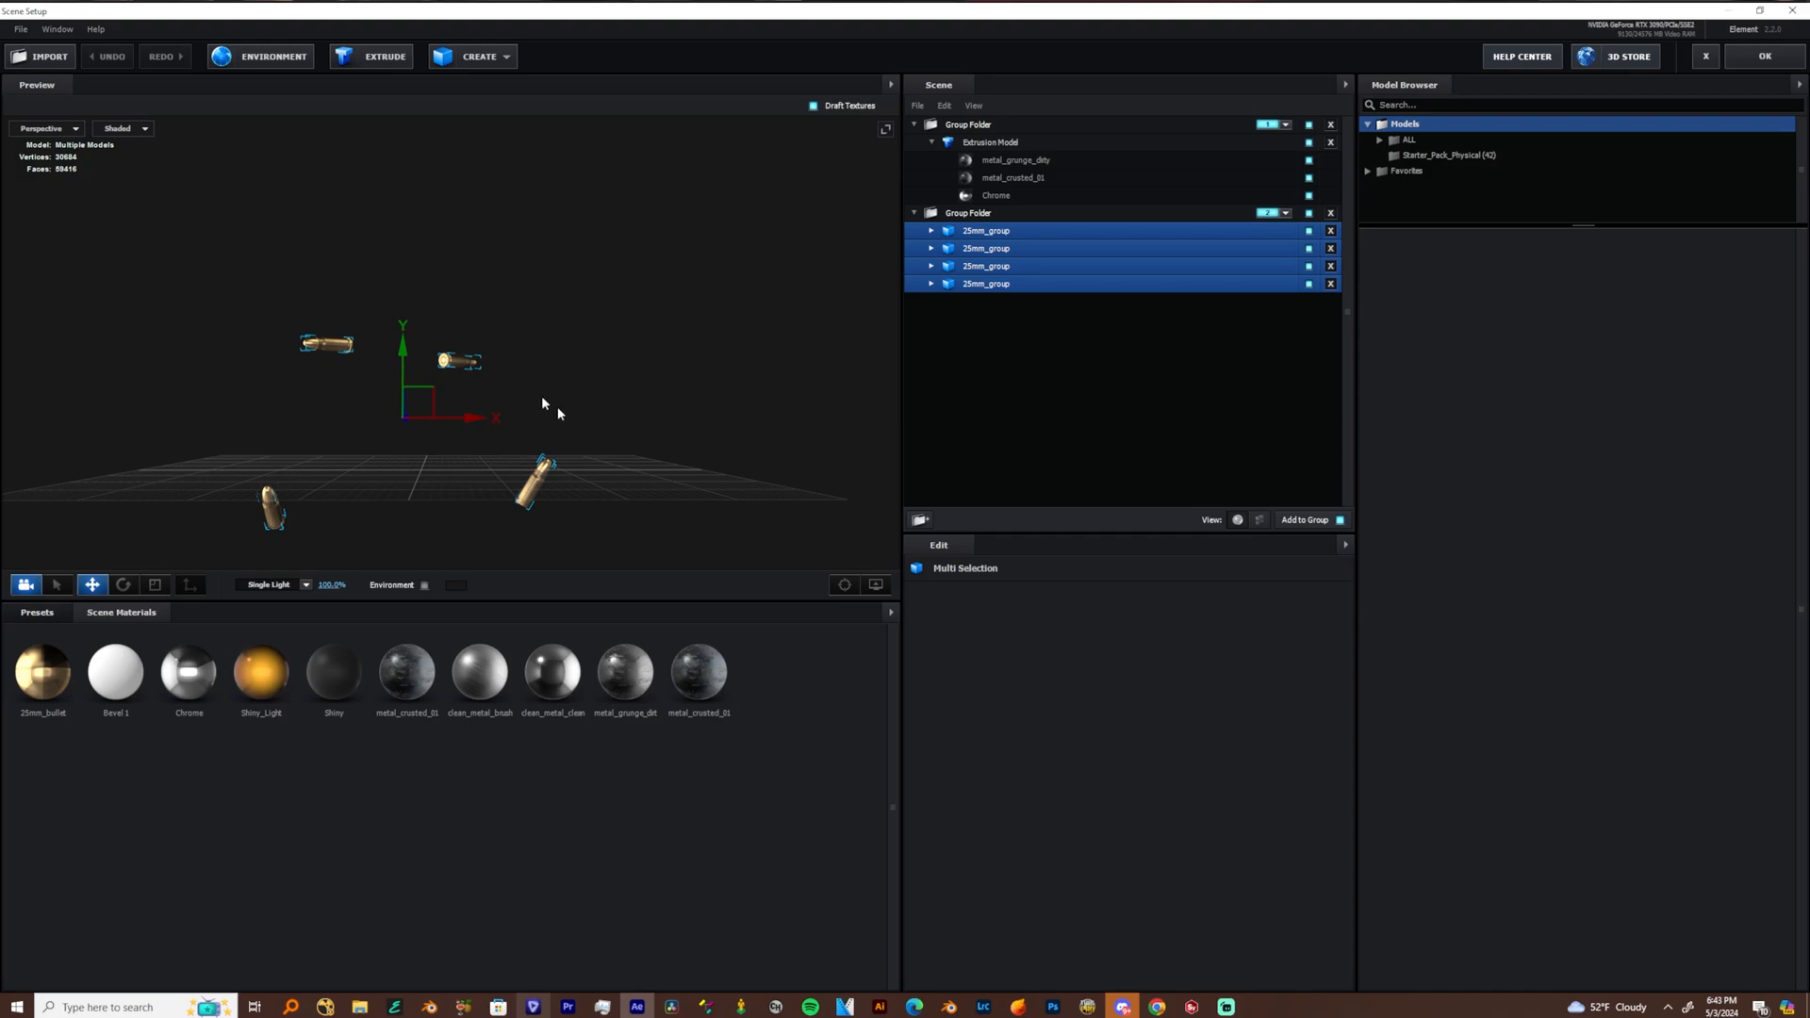
{"action": "left_click_drag", "start_coordinate": [620, 481], "coordinate": [658, 420]}
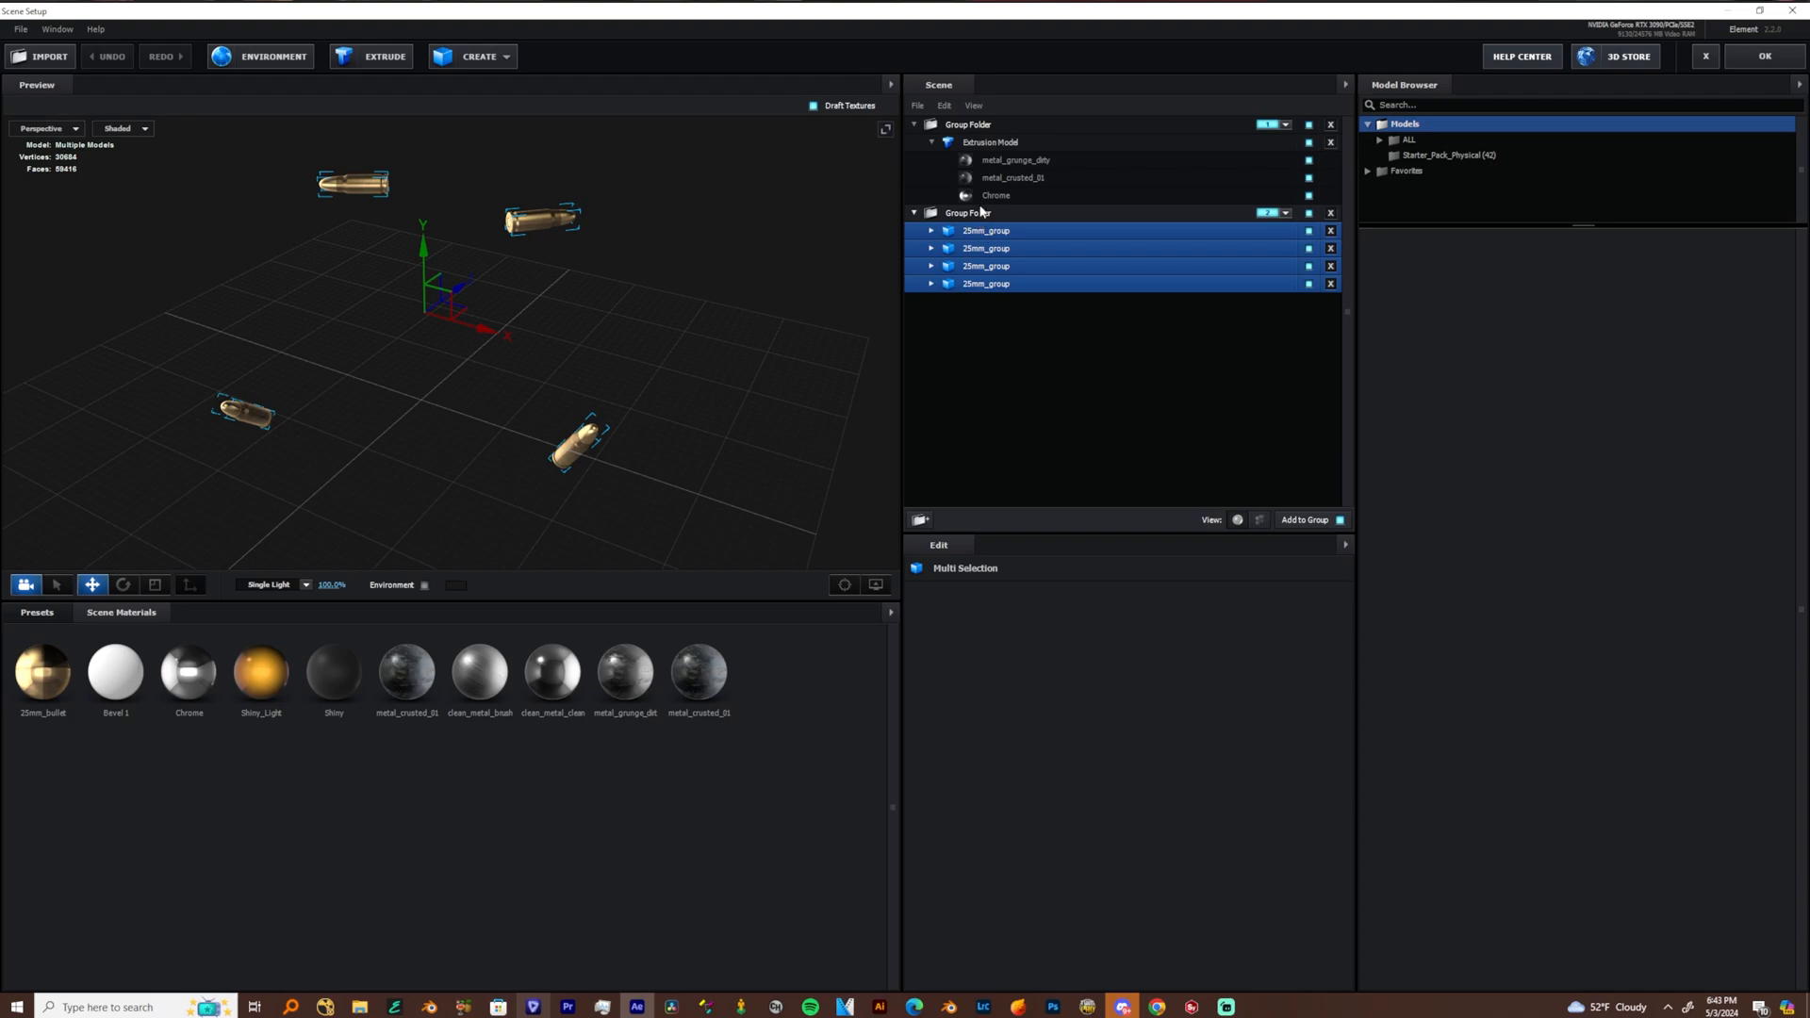
{"action": "left_click_drag", "start_coordinate": [780, 350], "coordinate": [721, 345]}
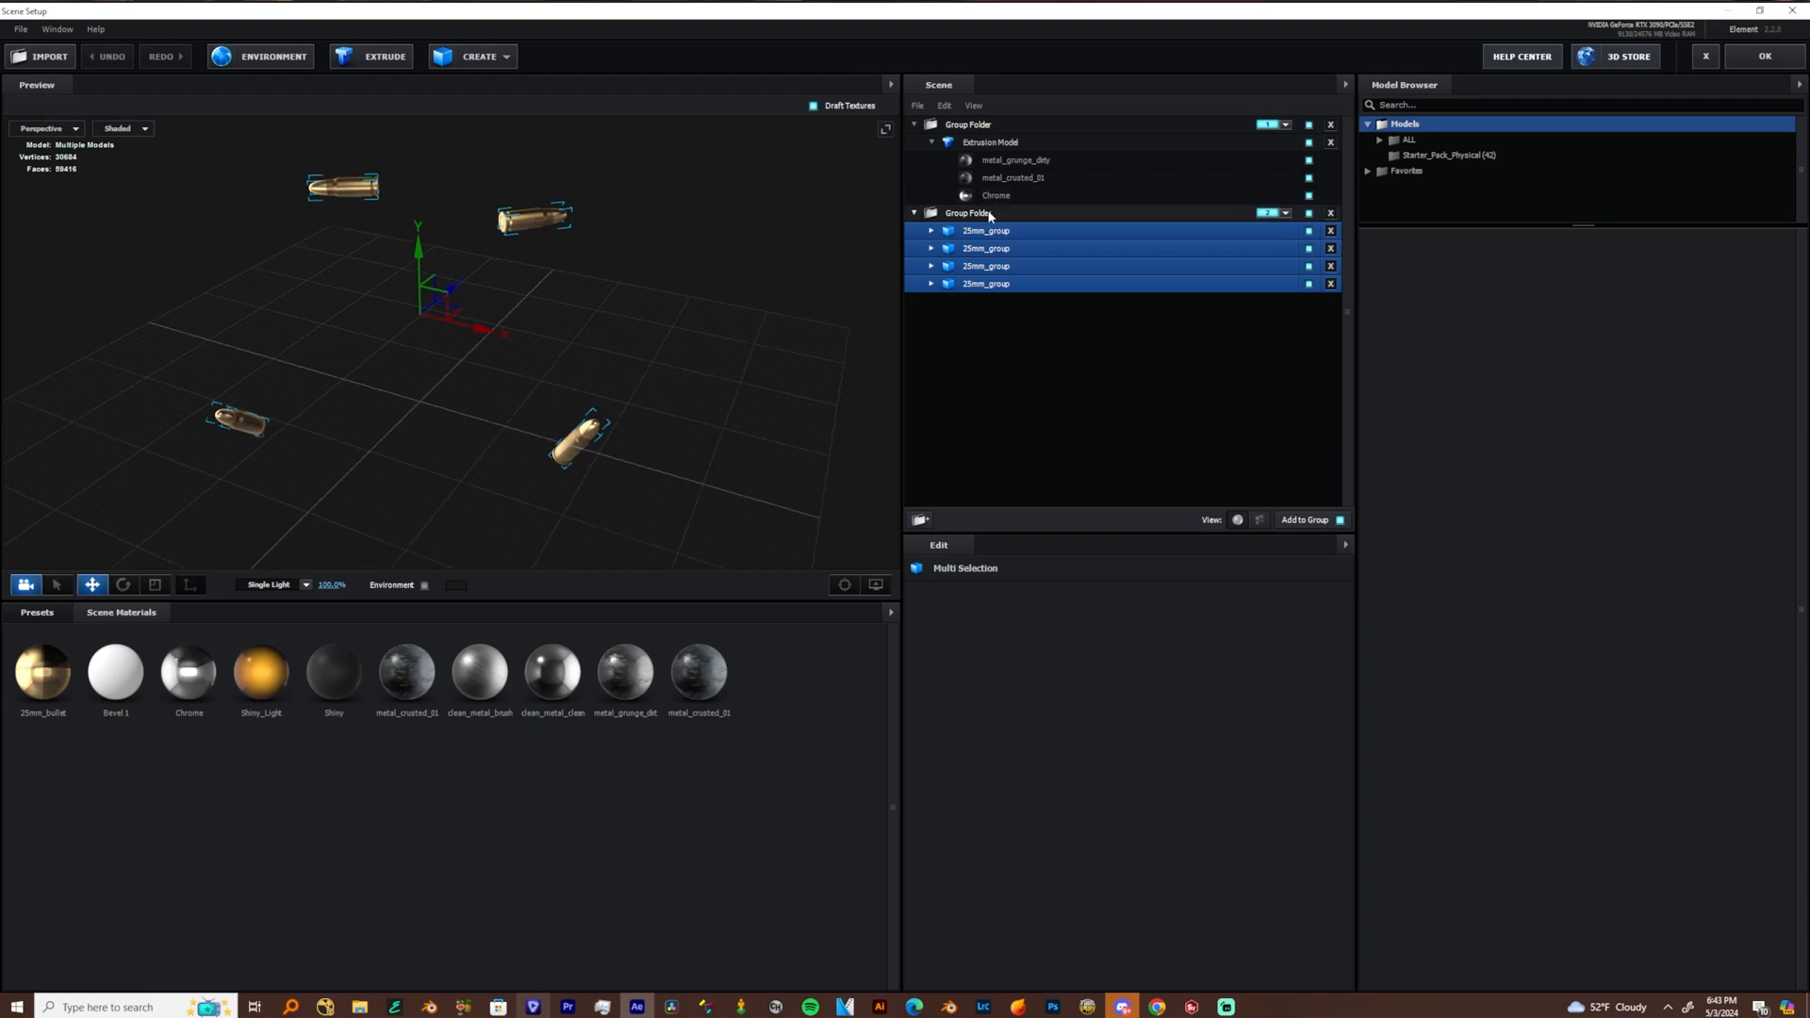
{"action": "left_click", "coordinate": [990, 215]}
{"action": "left_click", "coordinate": [988, 125]}
{"action": "left_click_drag", "start_coordinate": [664, 374], "coordinate": [641, 332]}
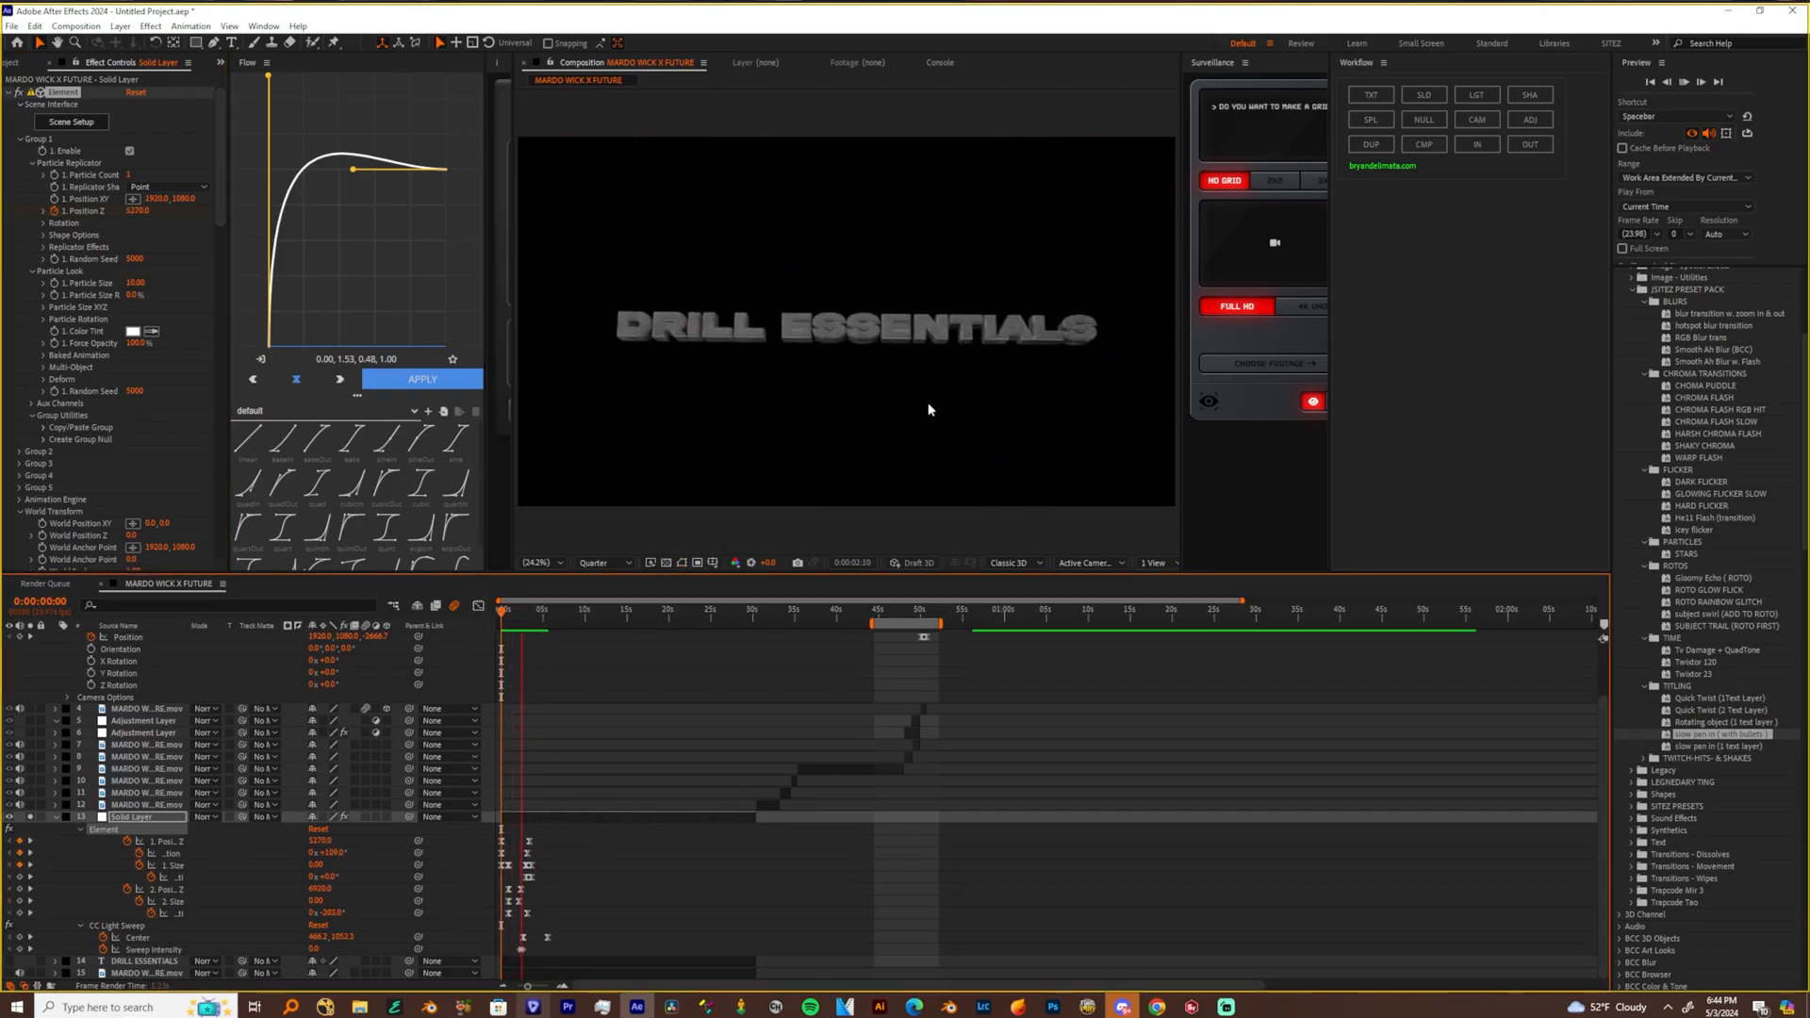
Scrub the title animation to 0:00:00:22 and review the solid's Light Sweep, Shake and Transform effect settings
{"action": "key", "text": "space"}
{"action": "left_click_drag", "start_coordinate": [524, 614], "coordinate": [508, 618]}
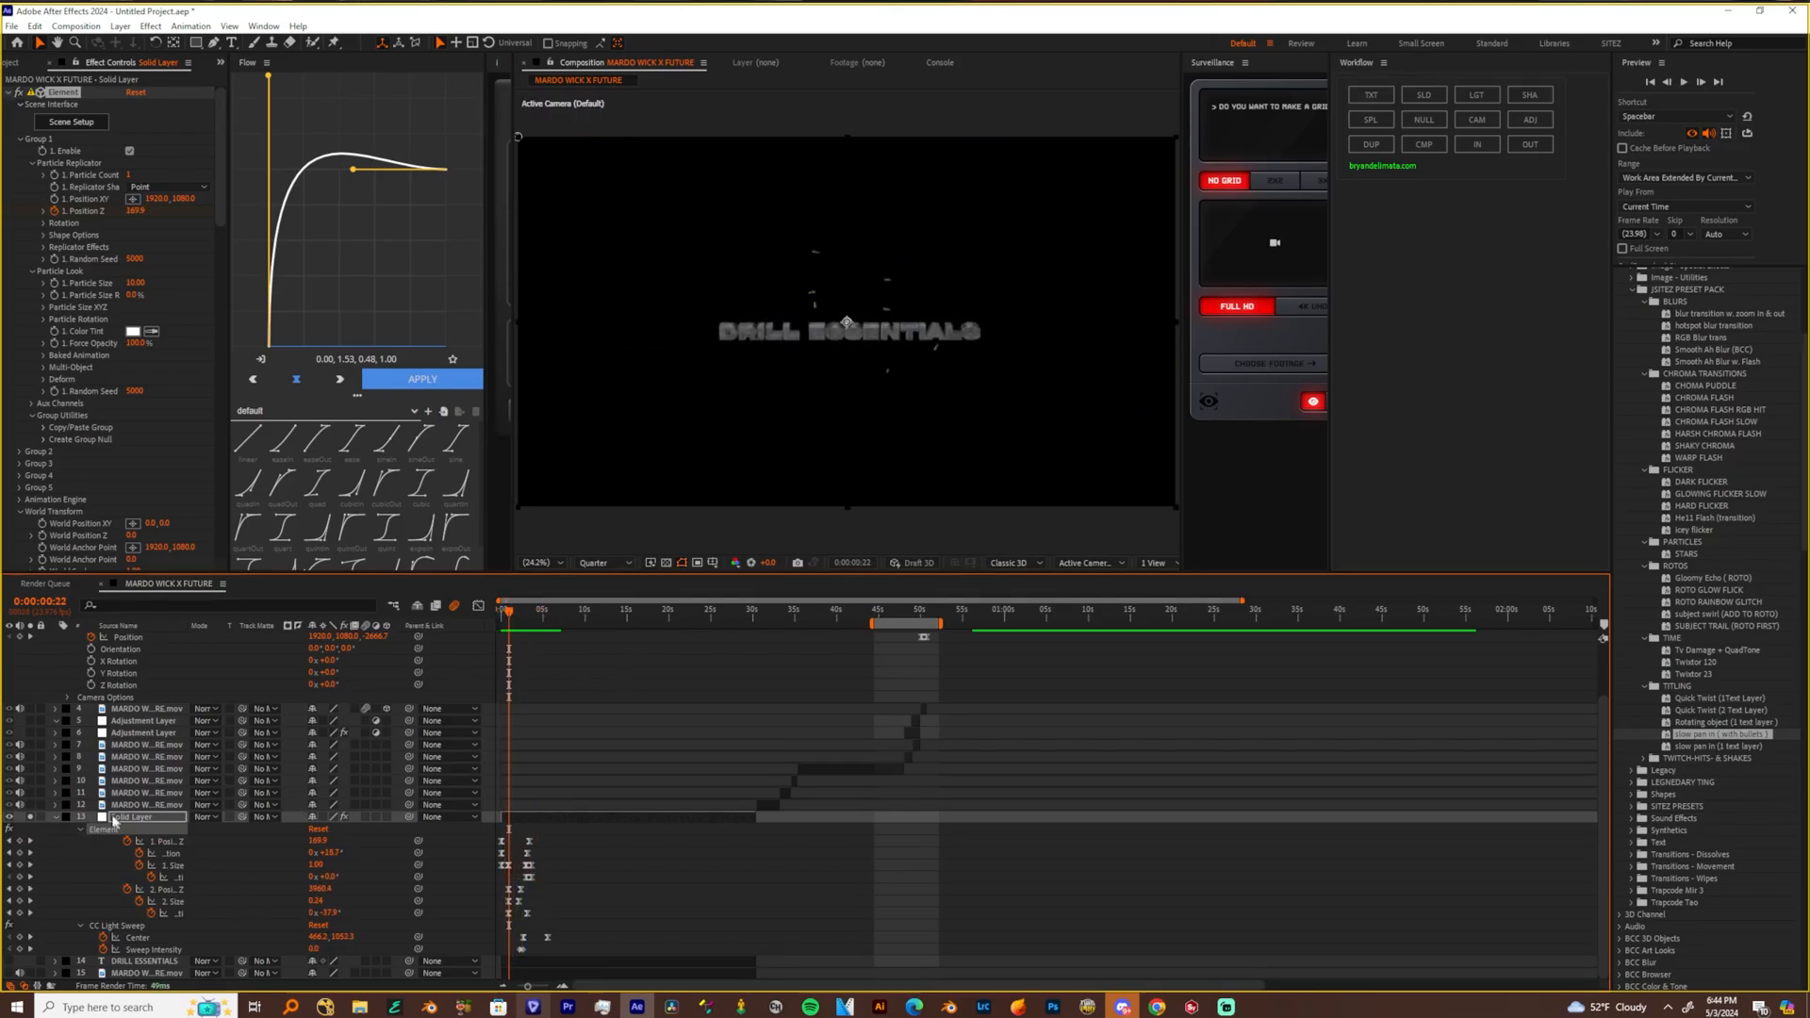
{"action": "scroll", "coordinate": [179, 377], "scroll_direction": "down", "scroll_amount": 15}
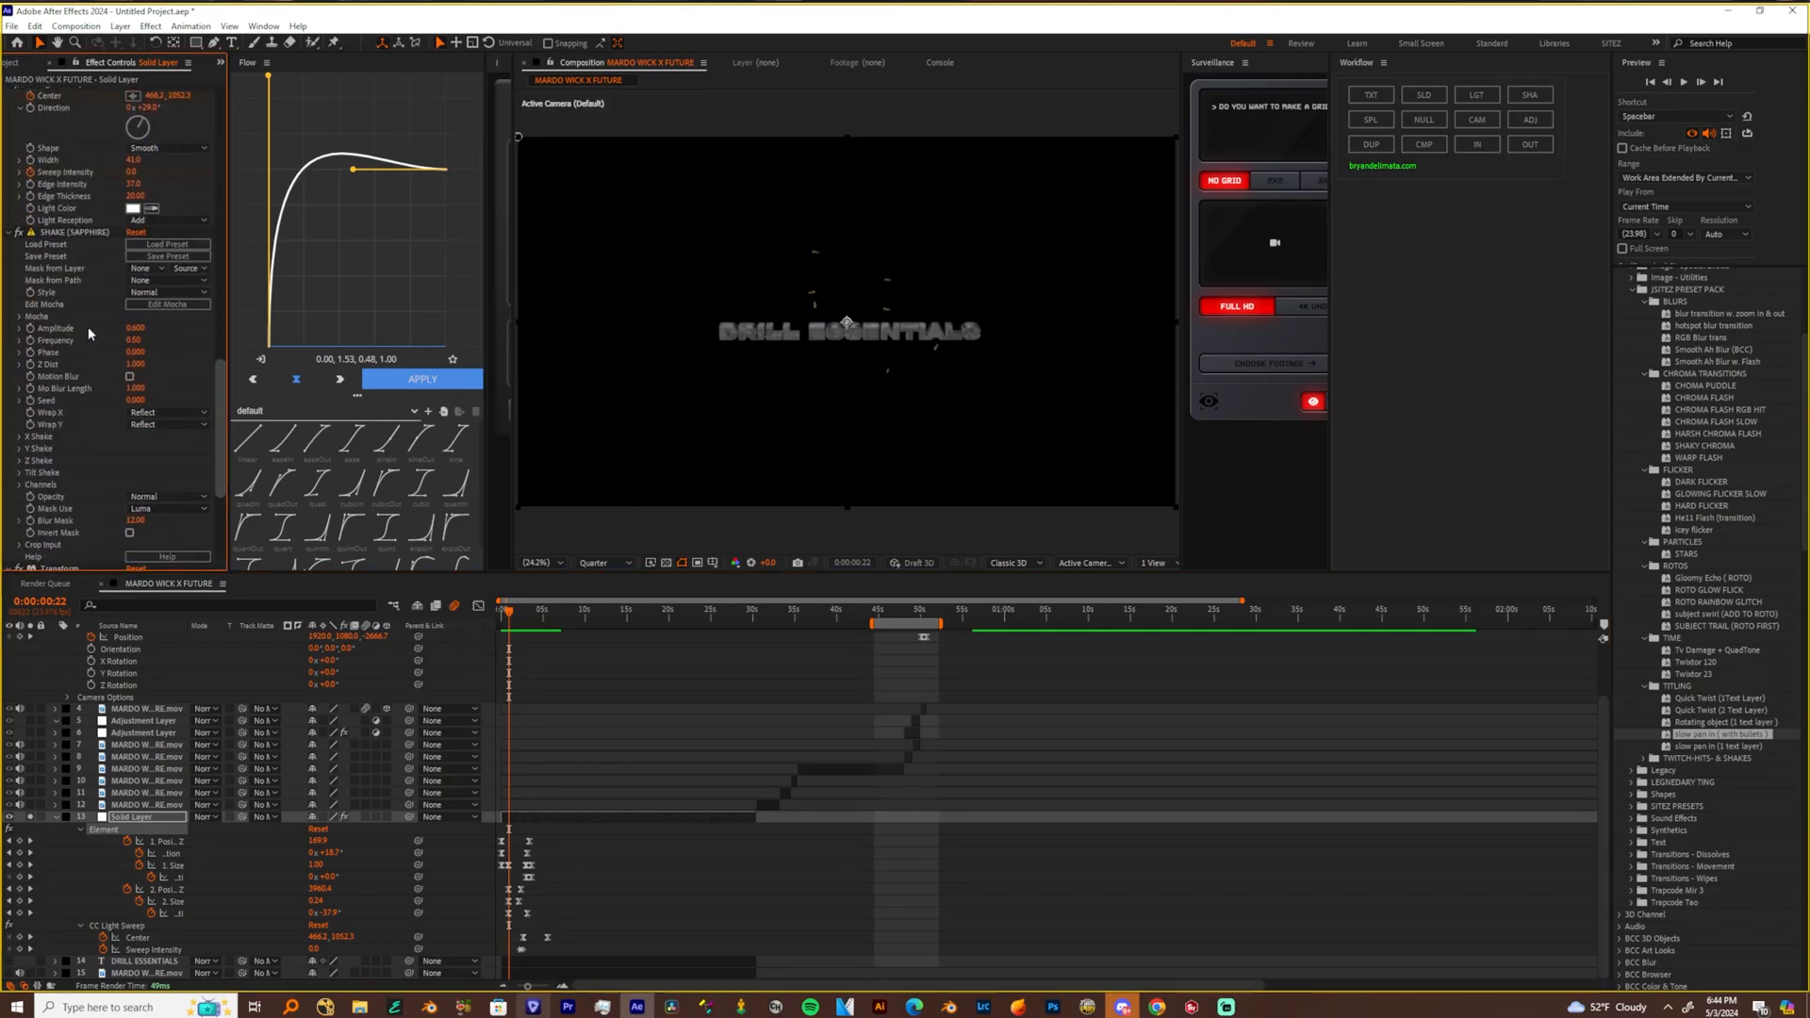
{"action": "scroll", "coordinate": [94, 349], "scroll_direction": "up", "scroll_amount": 4}
{"action": "scroll", "coordinate": [80, 377], "scroll_direction": "down", "scroll_amount": 2}
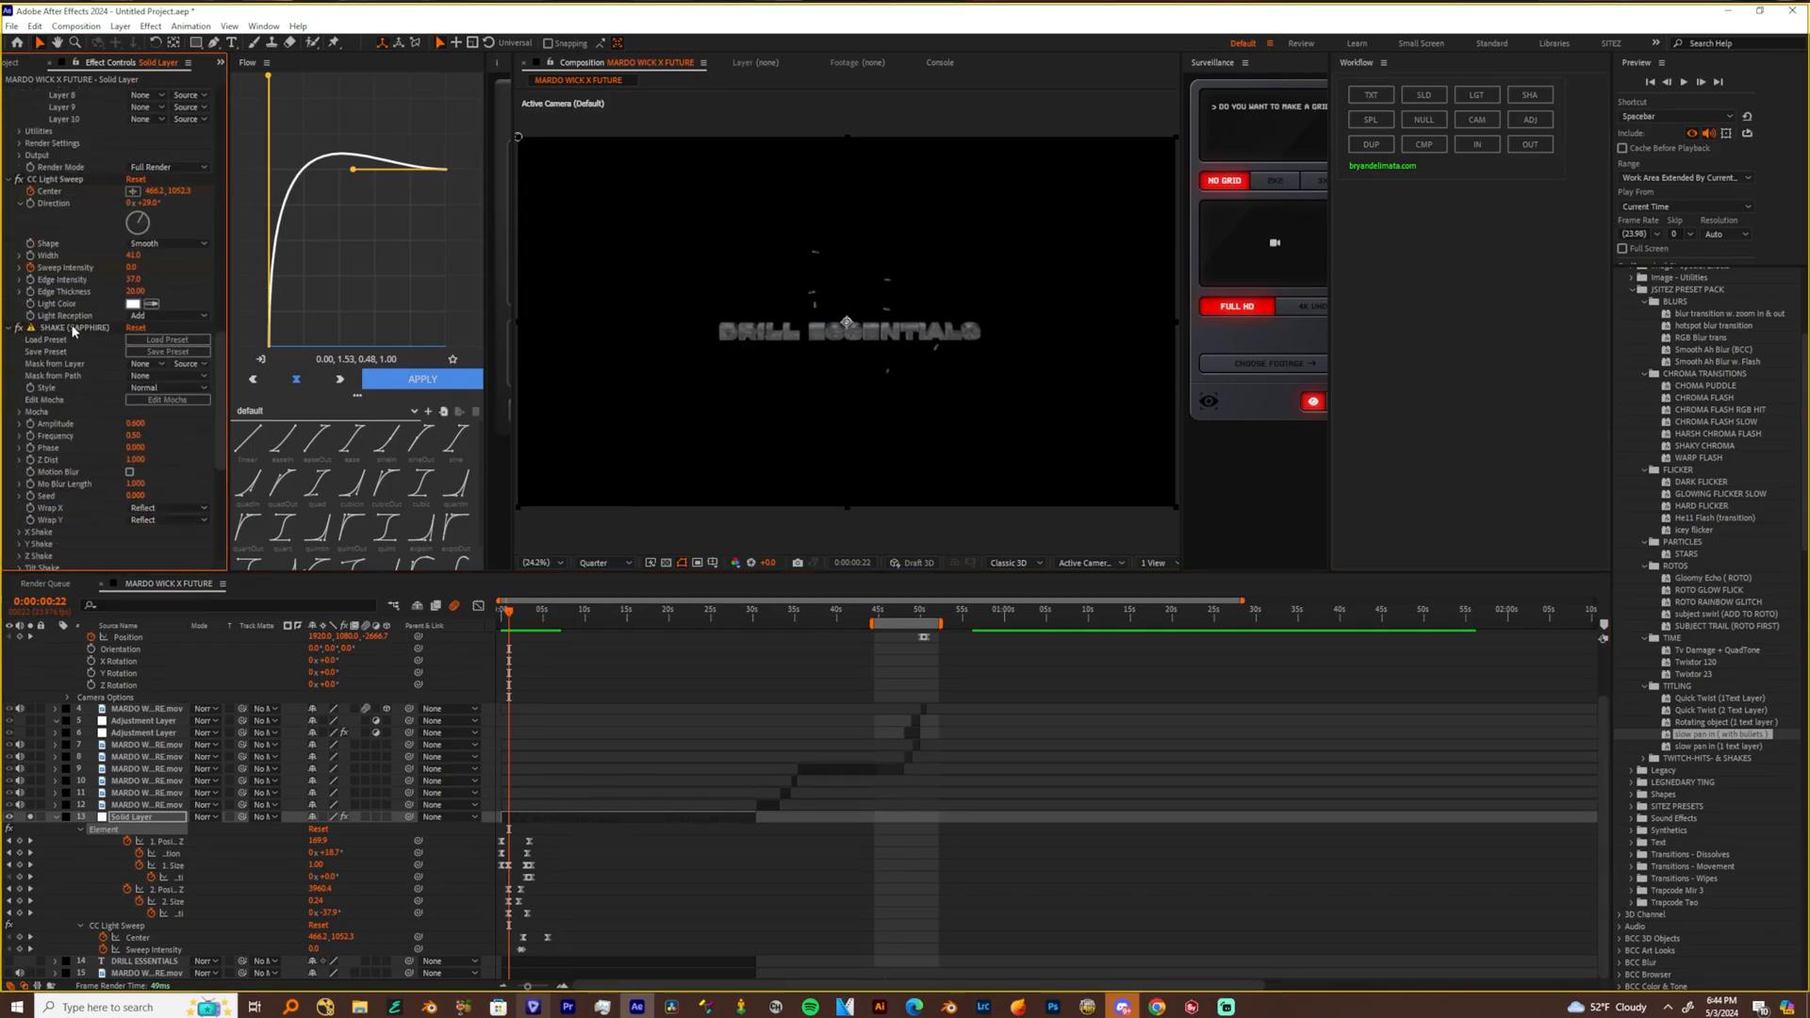
{"action": "left_click", "coordinate": [50, 330]}
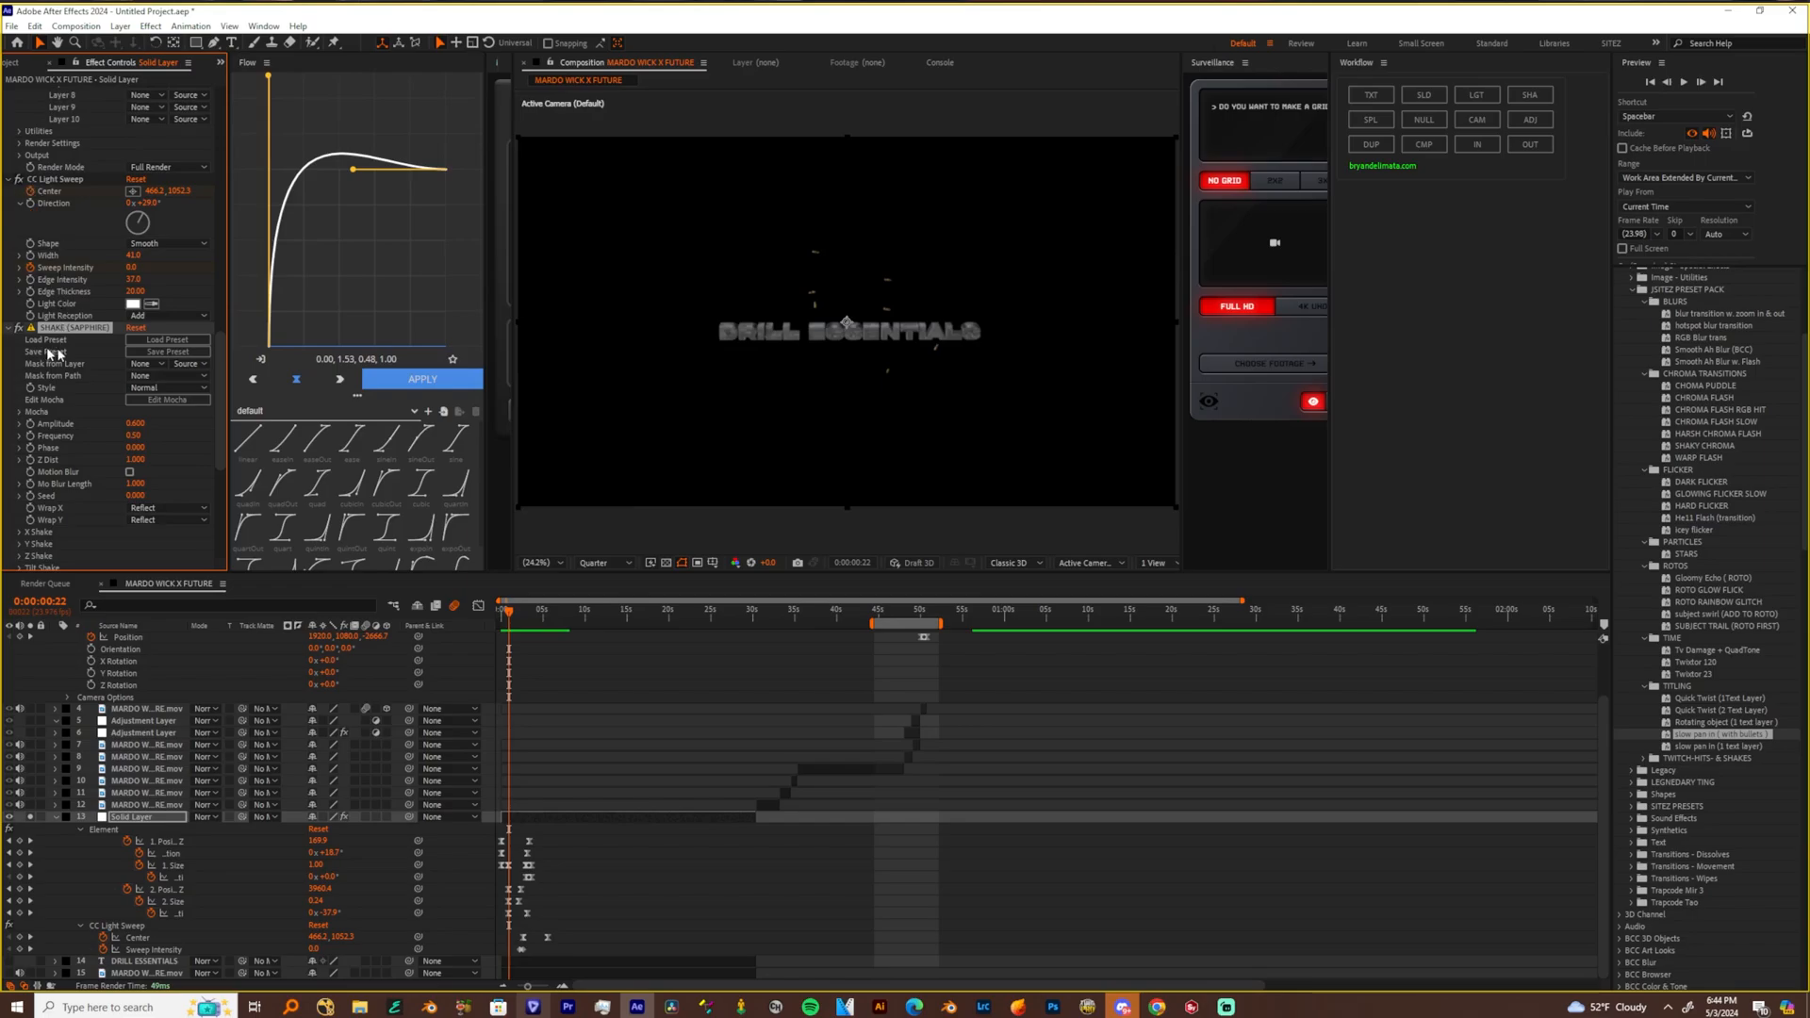
{"action": "left_click_drag", "start_coordinate": [220, 427], "coordinate": [188, 517]}
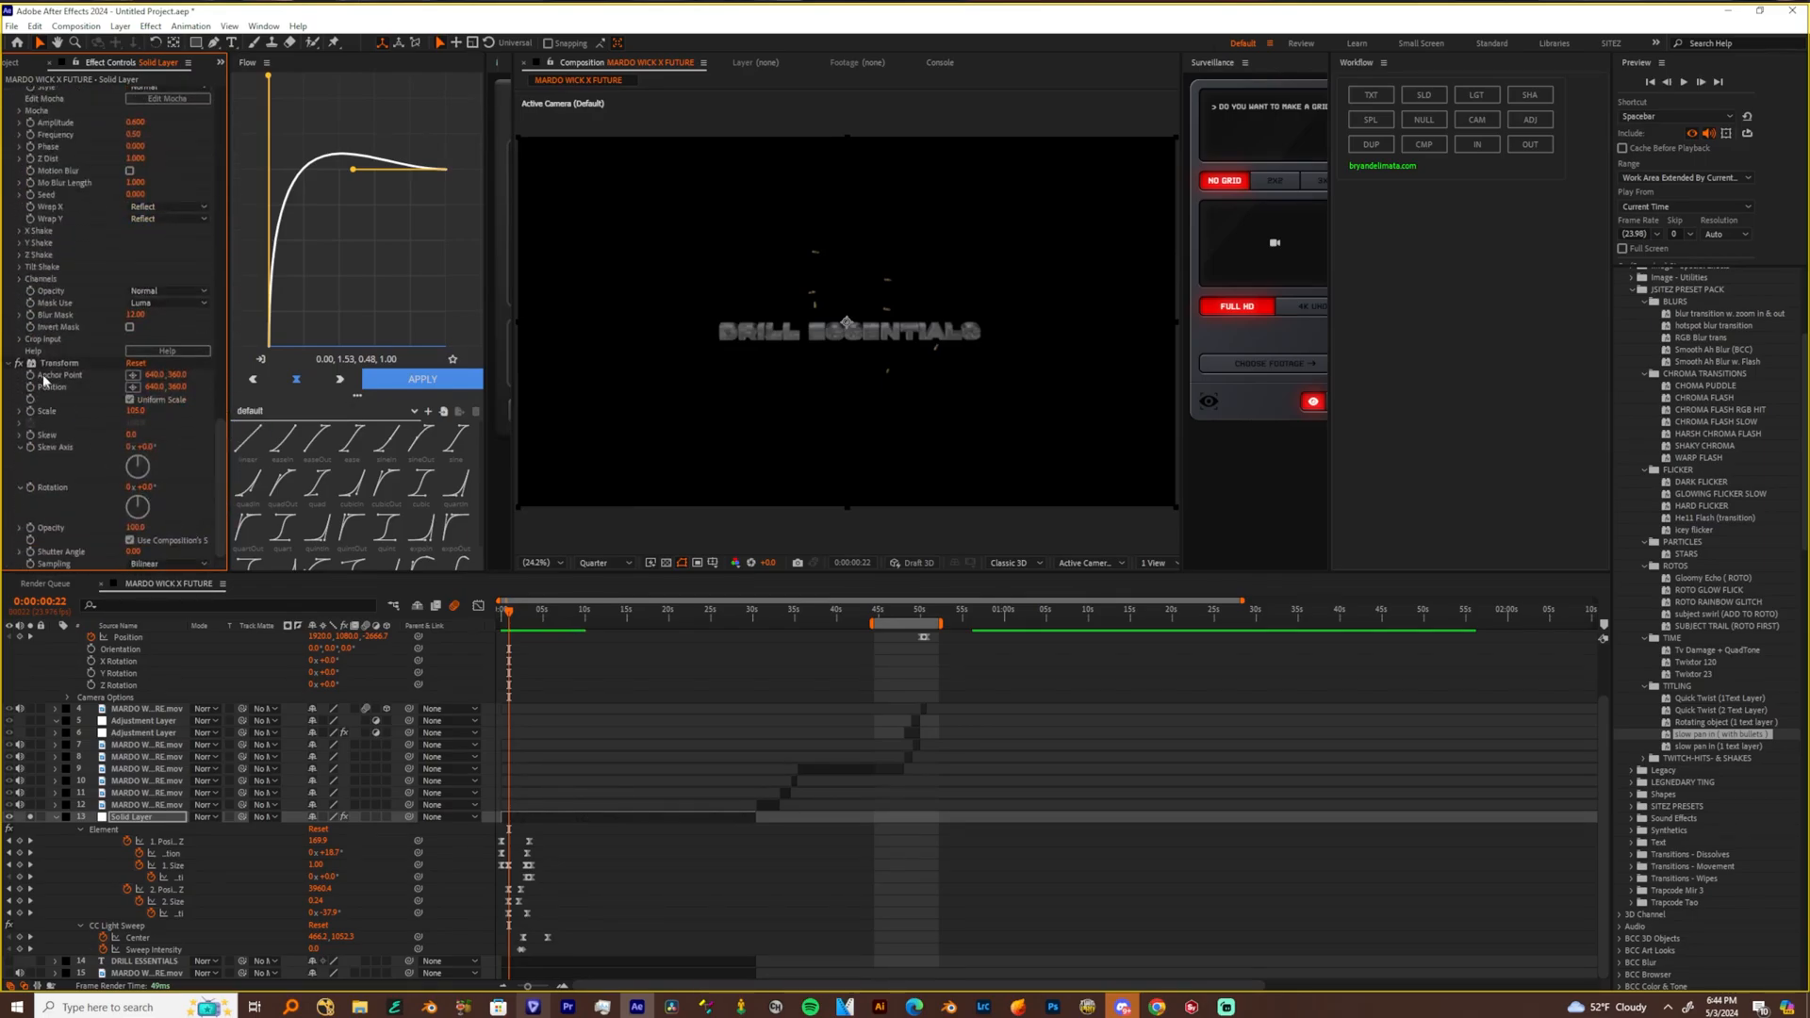
Play the DRILL ESSENTIALS title animation from the start and review Element's Group 1 and World Transform settings
{"action": "left_click_drag", "start_coordinate": [577, 619], "coordinate": [35, 319]}
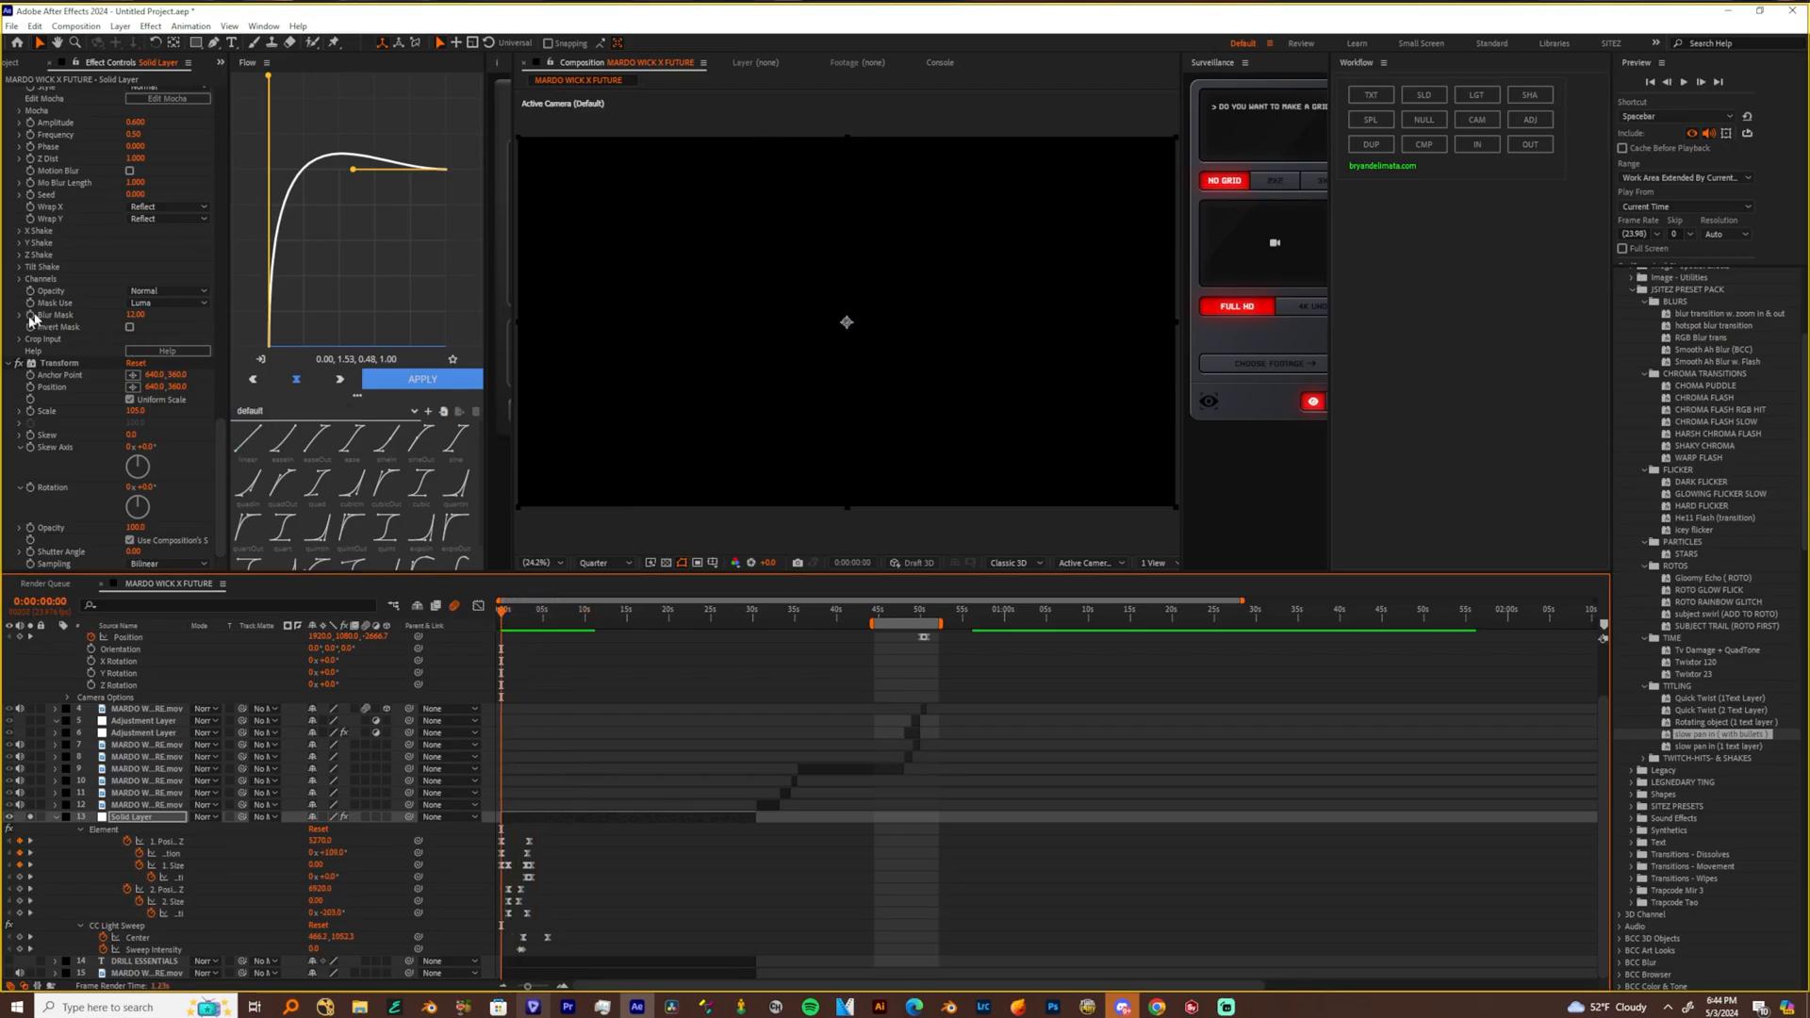
{"action": "key", "text": "space"}
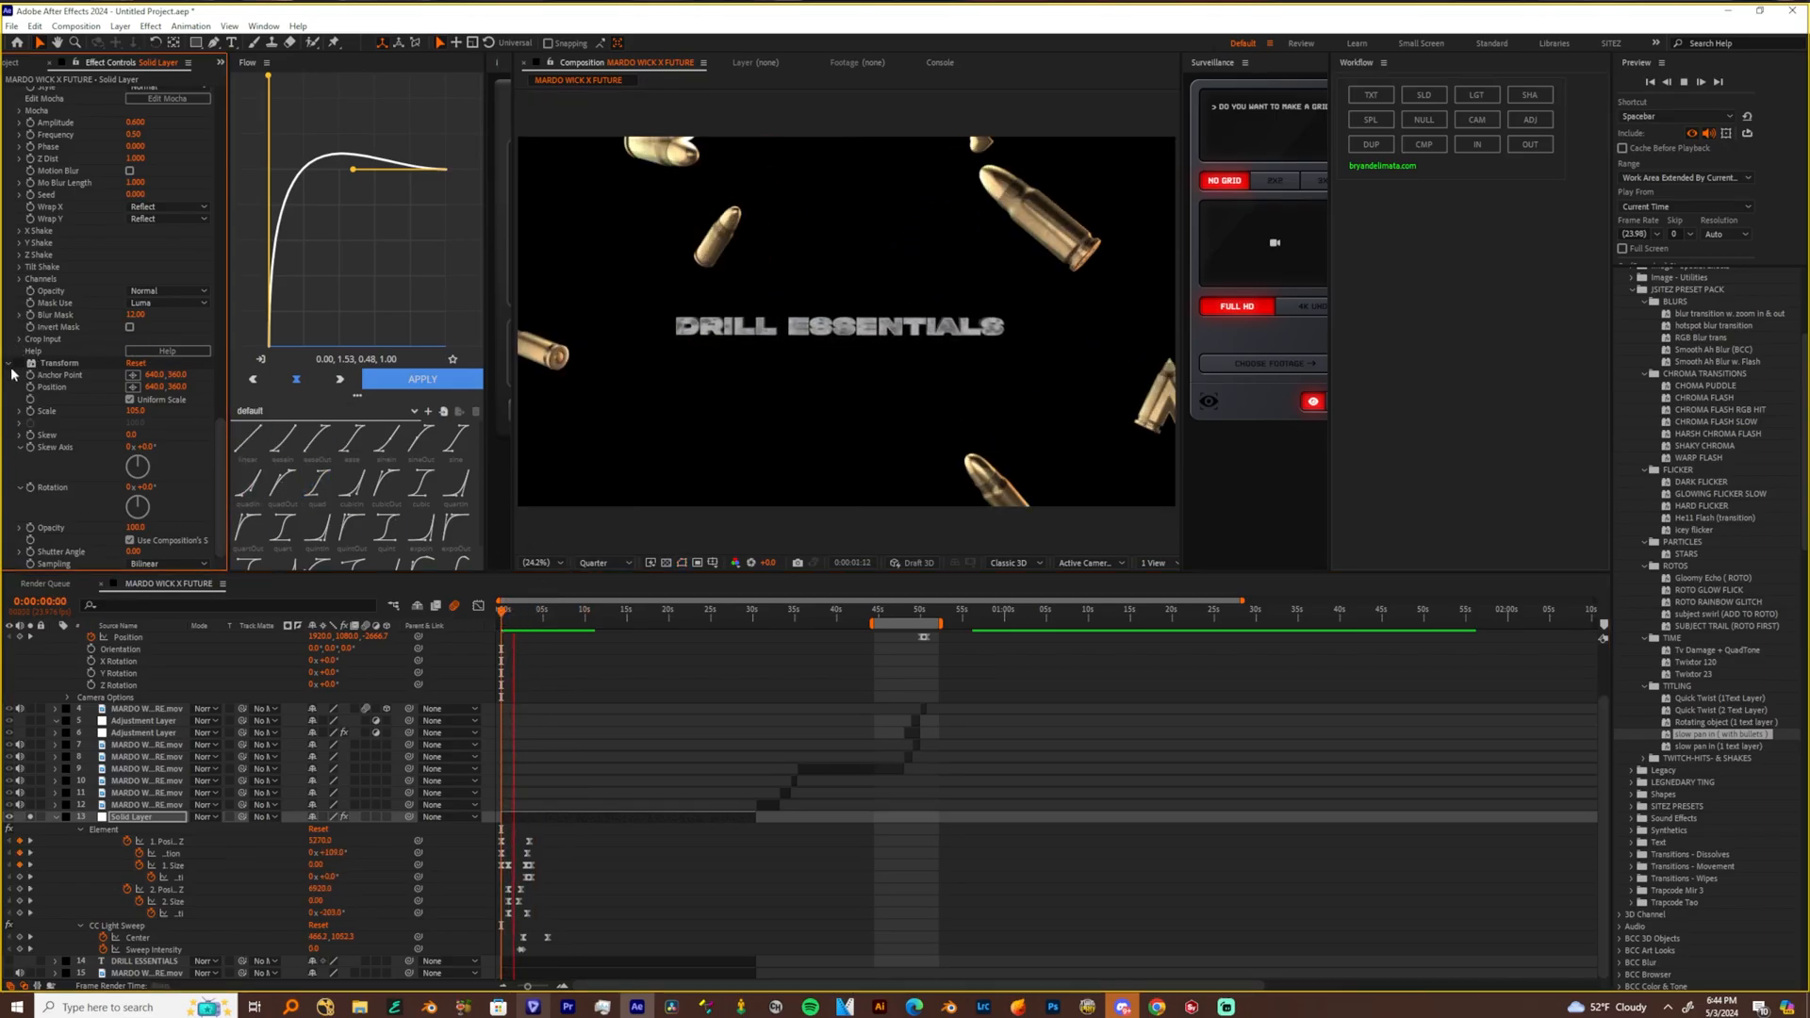
{"action": "scroll", "coordinate": [207, 125], "scroll_direction": "up", "scroll_amount": 10}
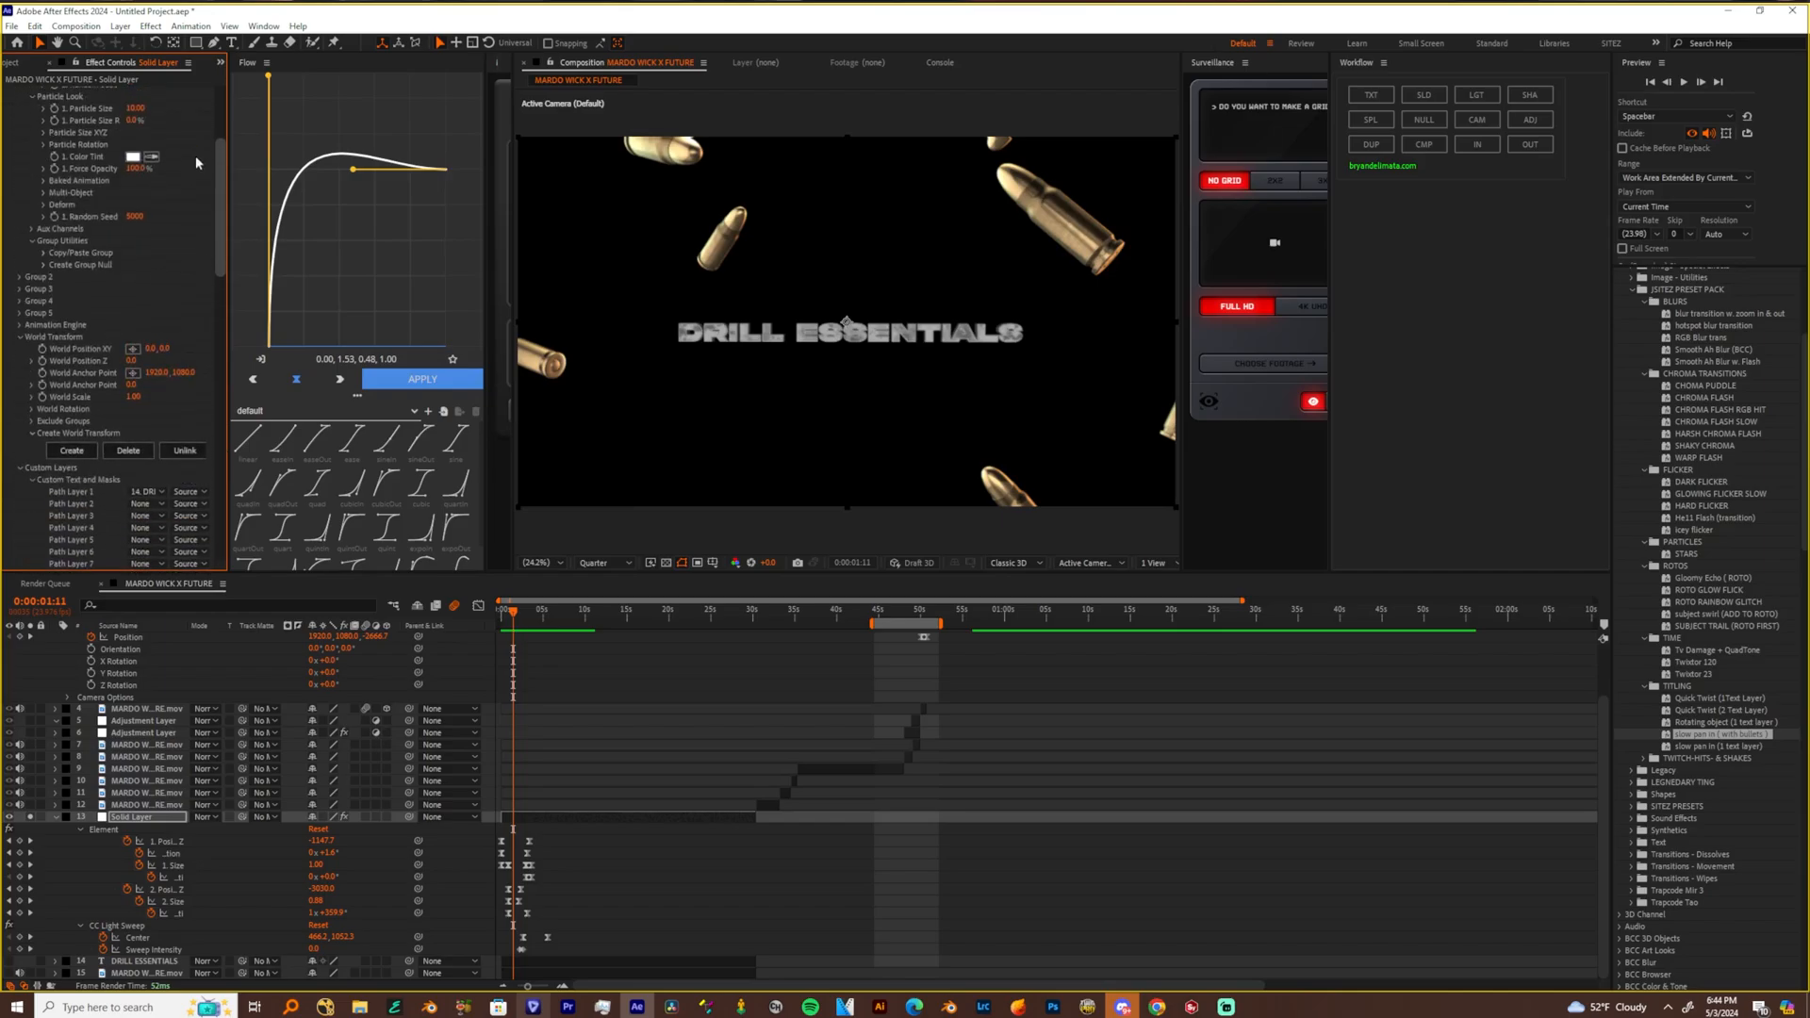
{"action": "scroll", "coordinate": [207, 125], "scroll_direction": "up", "scroll_amount": 2}
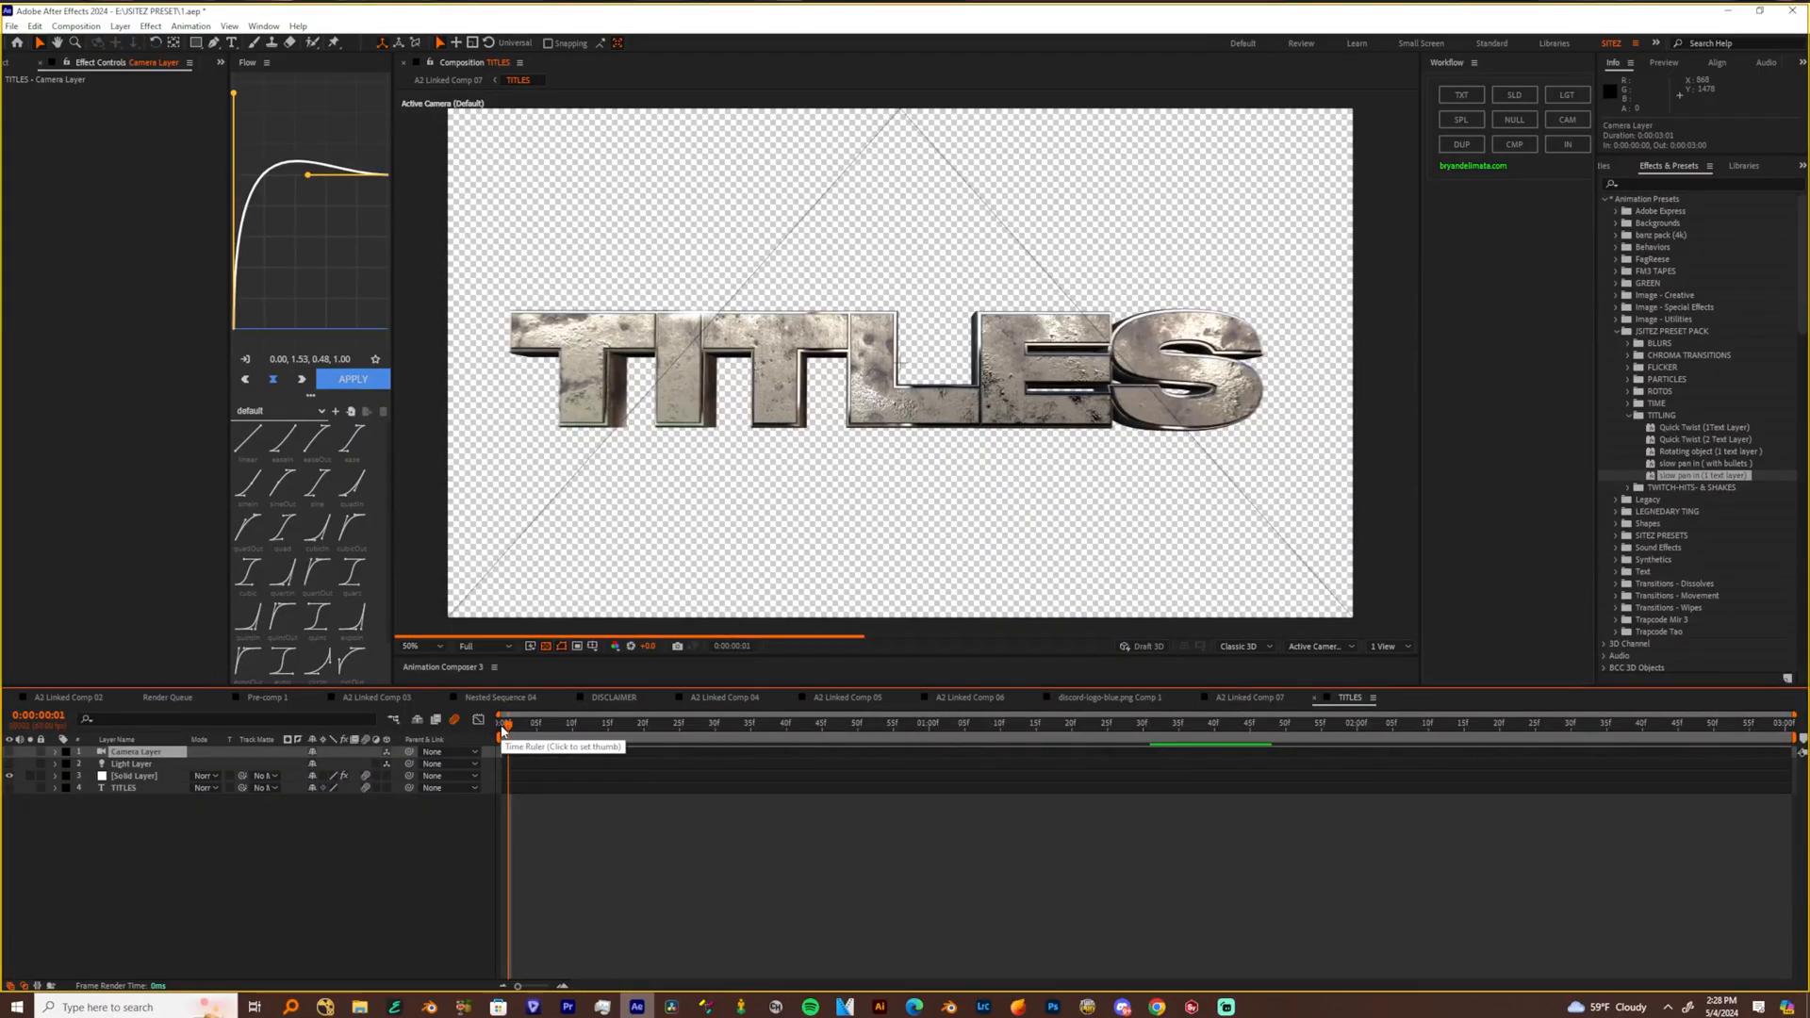
Make the camera and light layers visible in the TITLES composition and preview the bullet title from 0:00:01:07
{"action": "left_click_drag", "start_coordinate": [503, 731], "coordinate": [977, 734]}
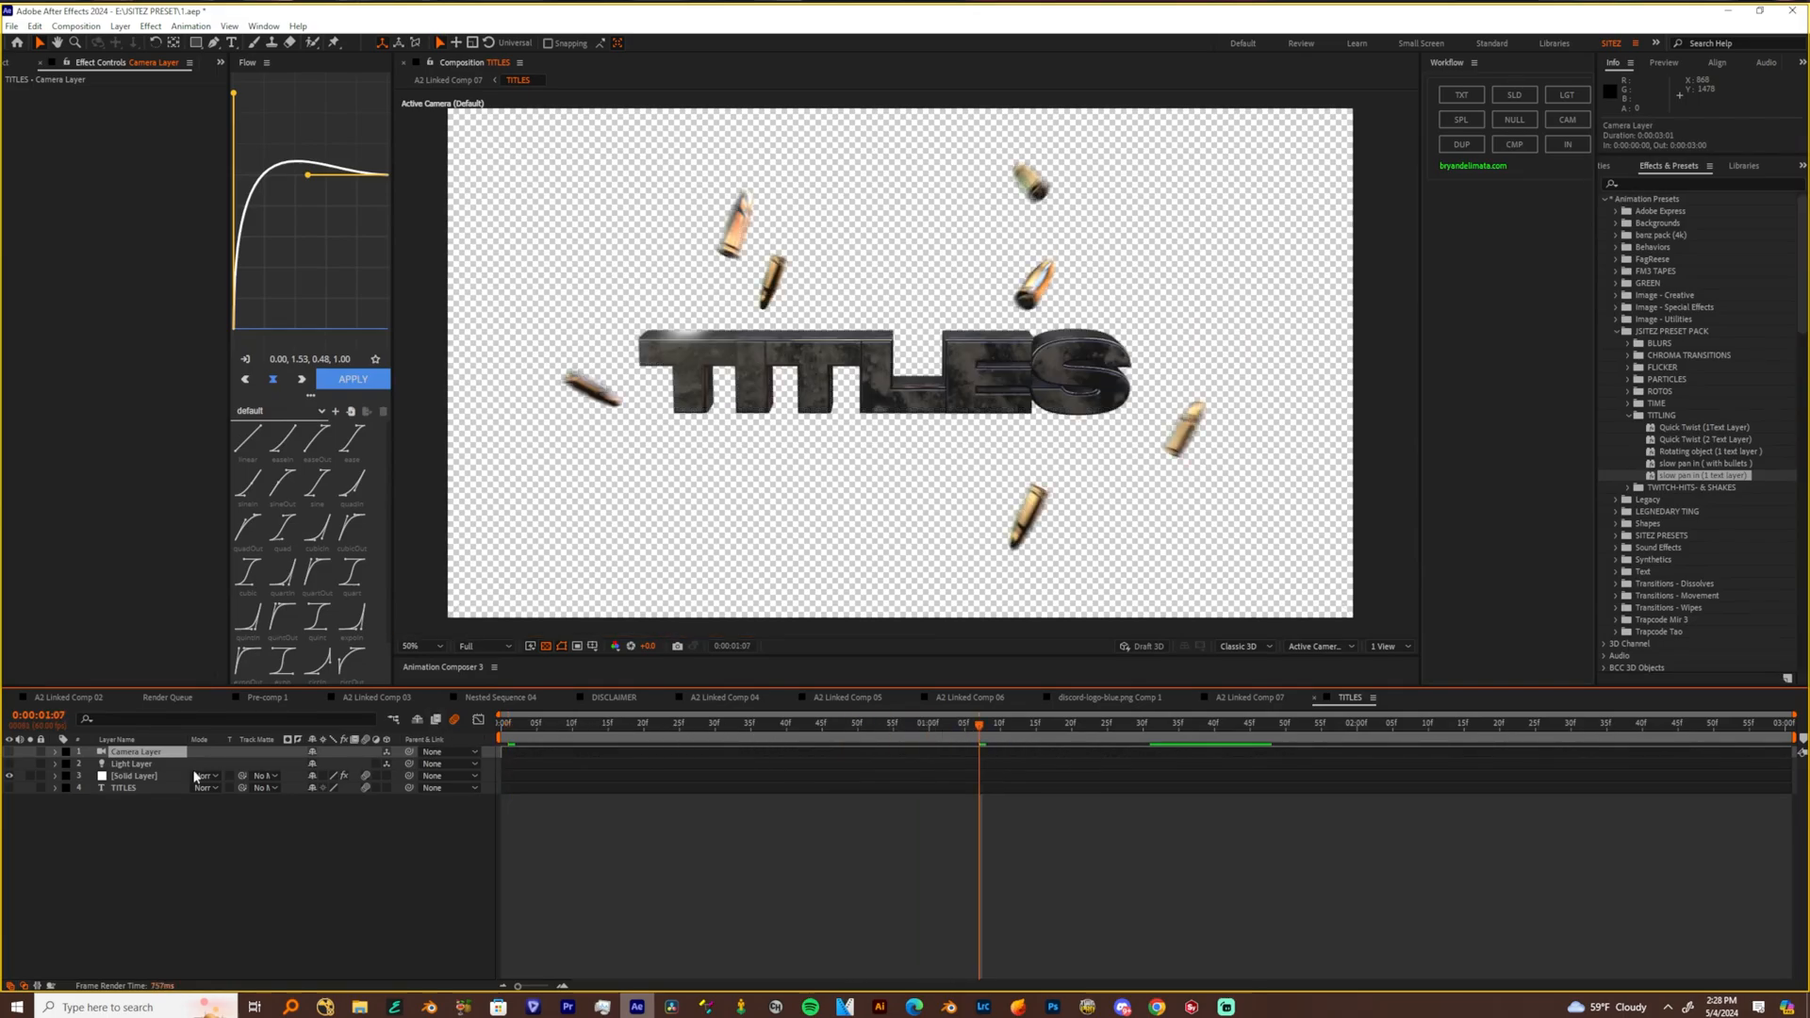
{"action": "left_click", "coordinate": [129, 764]}
{"action": "left_click", "coordinate": [119, 754]}
{"action": "left_click", "coordinate": [10, 752]}
{"action": "left_click", "coordinate": [10, 763]}
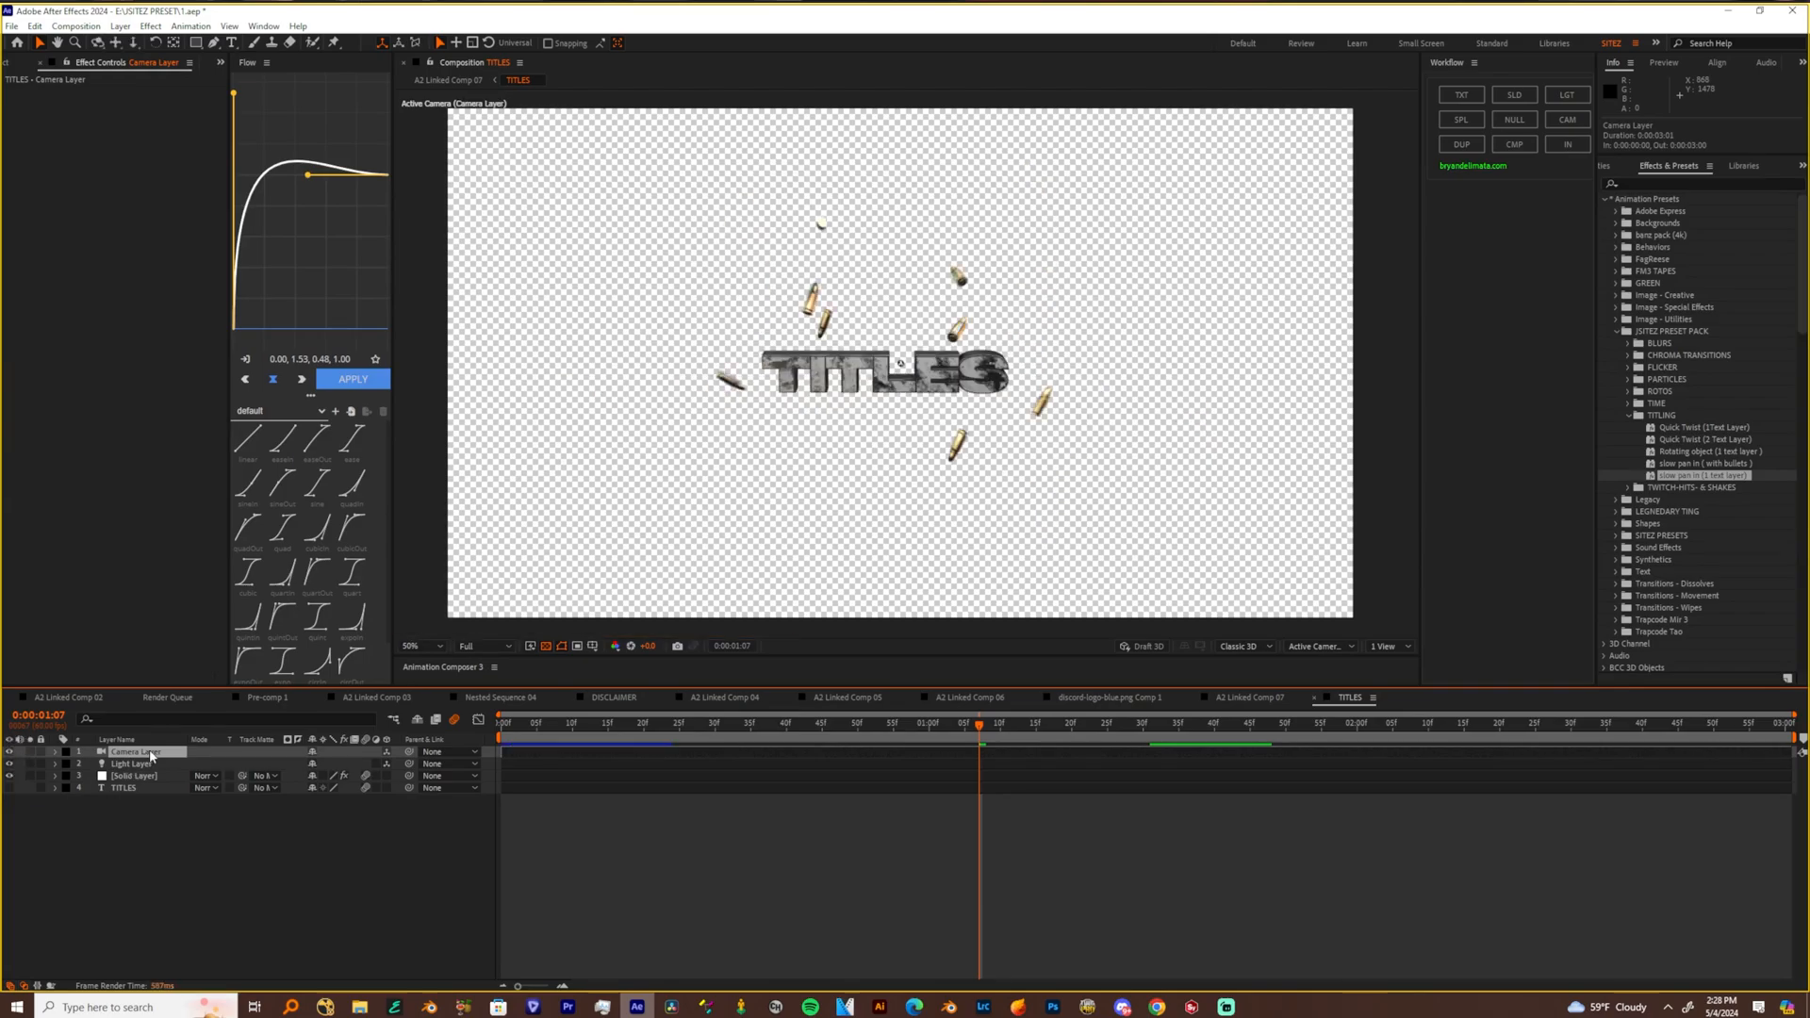
{"action": "left_click", "coordinate": [141, 764]}
{"action": "key", "text": "space"}
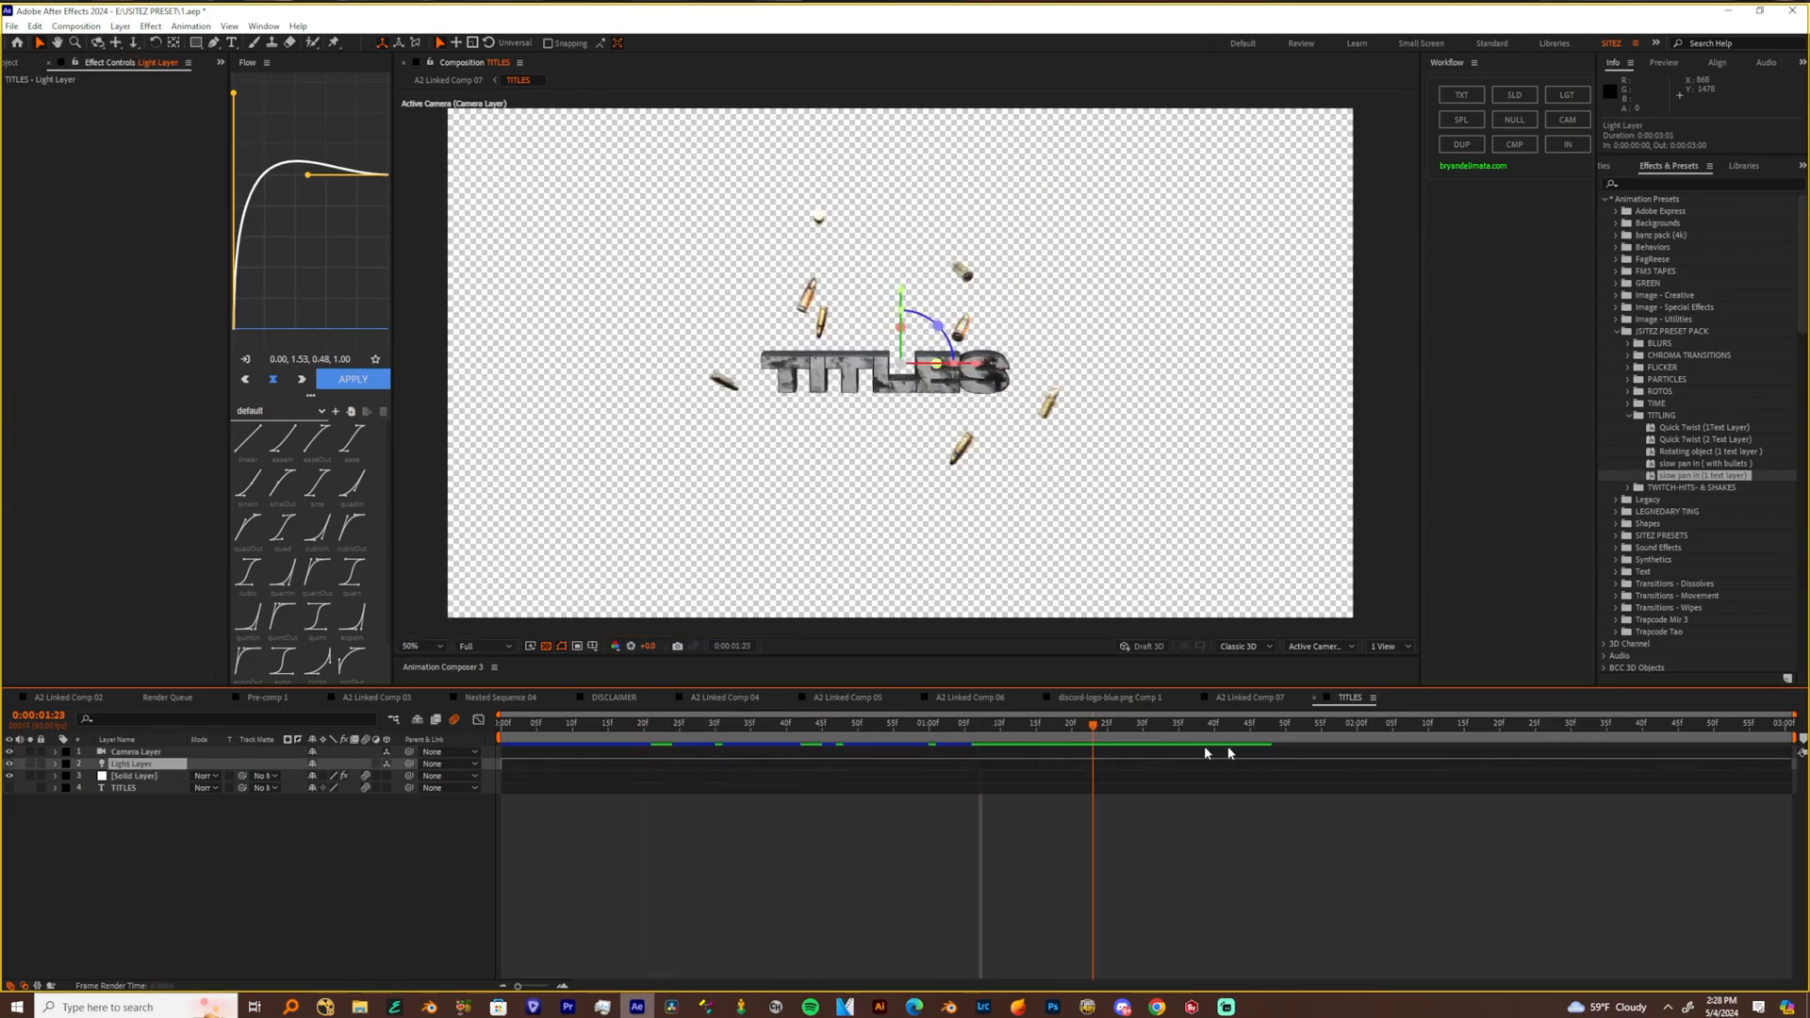
Inspect the TITLES composition's camera and solid layers, including the solid's Element Group 1 and Group 2 settings
{"action": "left_click", "coordinate": [131, 754]}
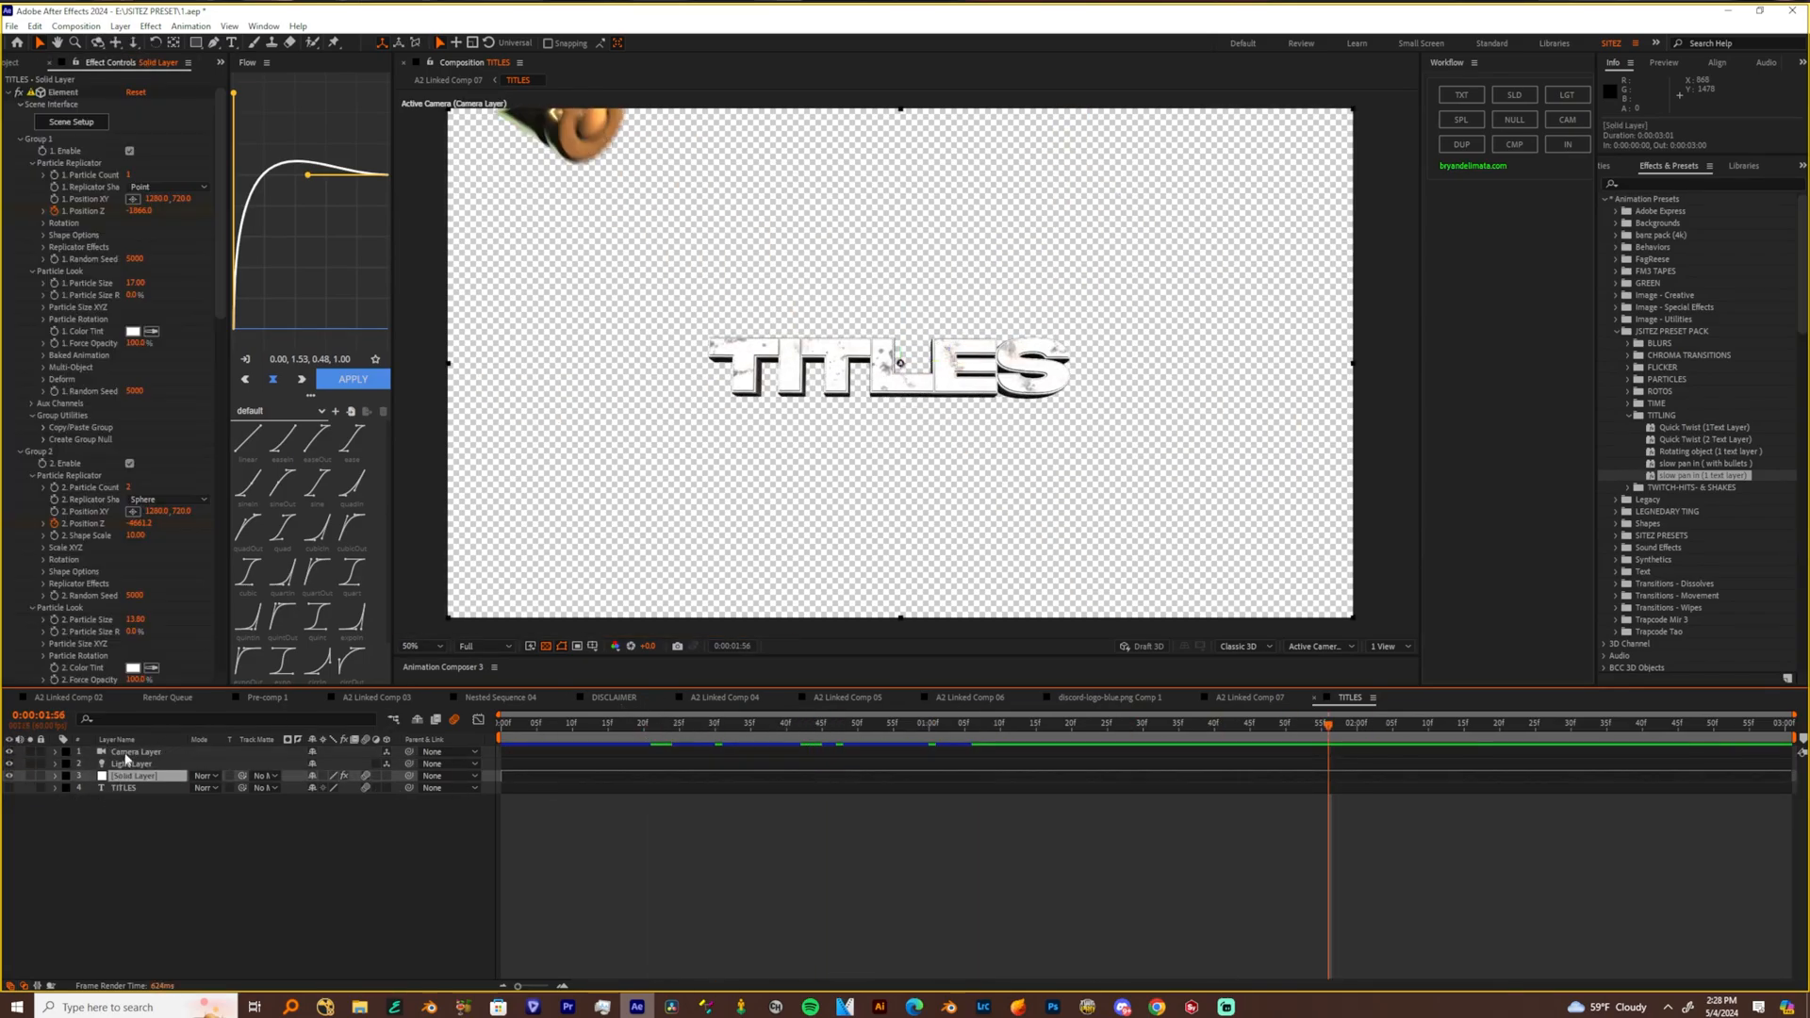
{"action": "left_click", "coordinate": [138, 772]}
{"action": "left_click", "coordinate": [128, 750]}
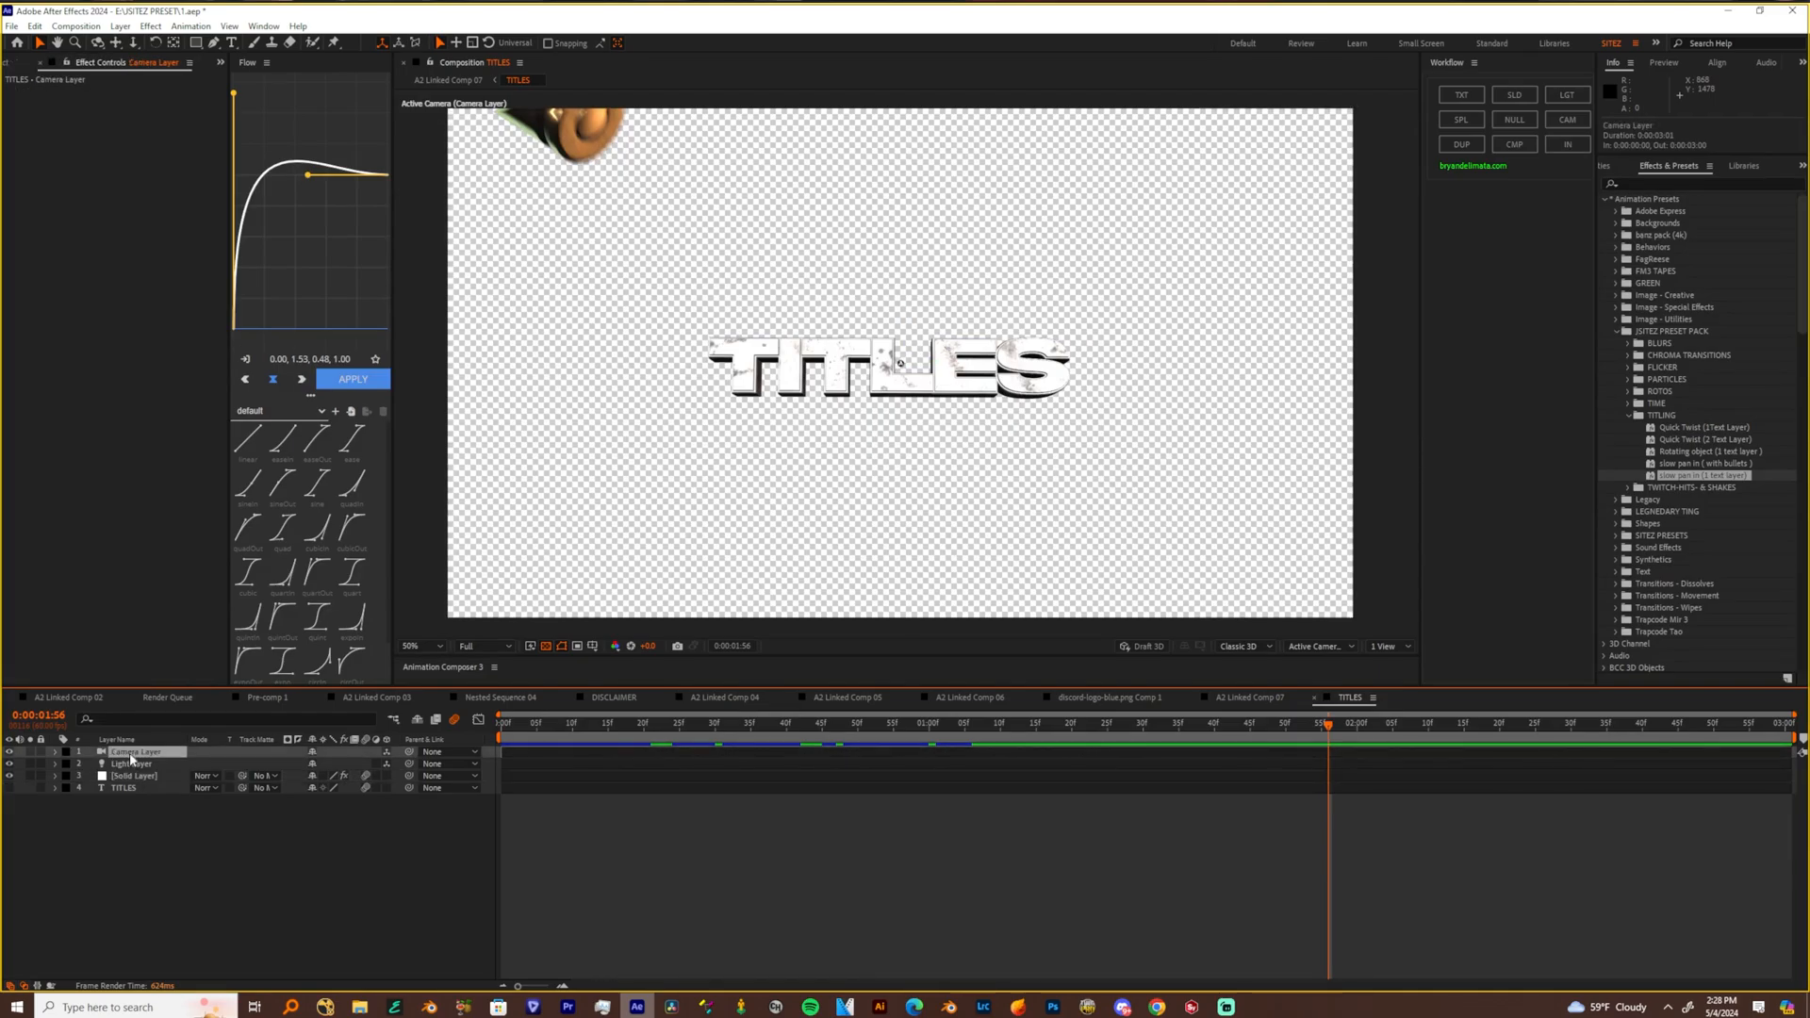
{"action": "left_click", "coordinate": [132, 777]}
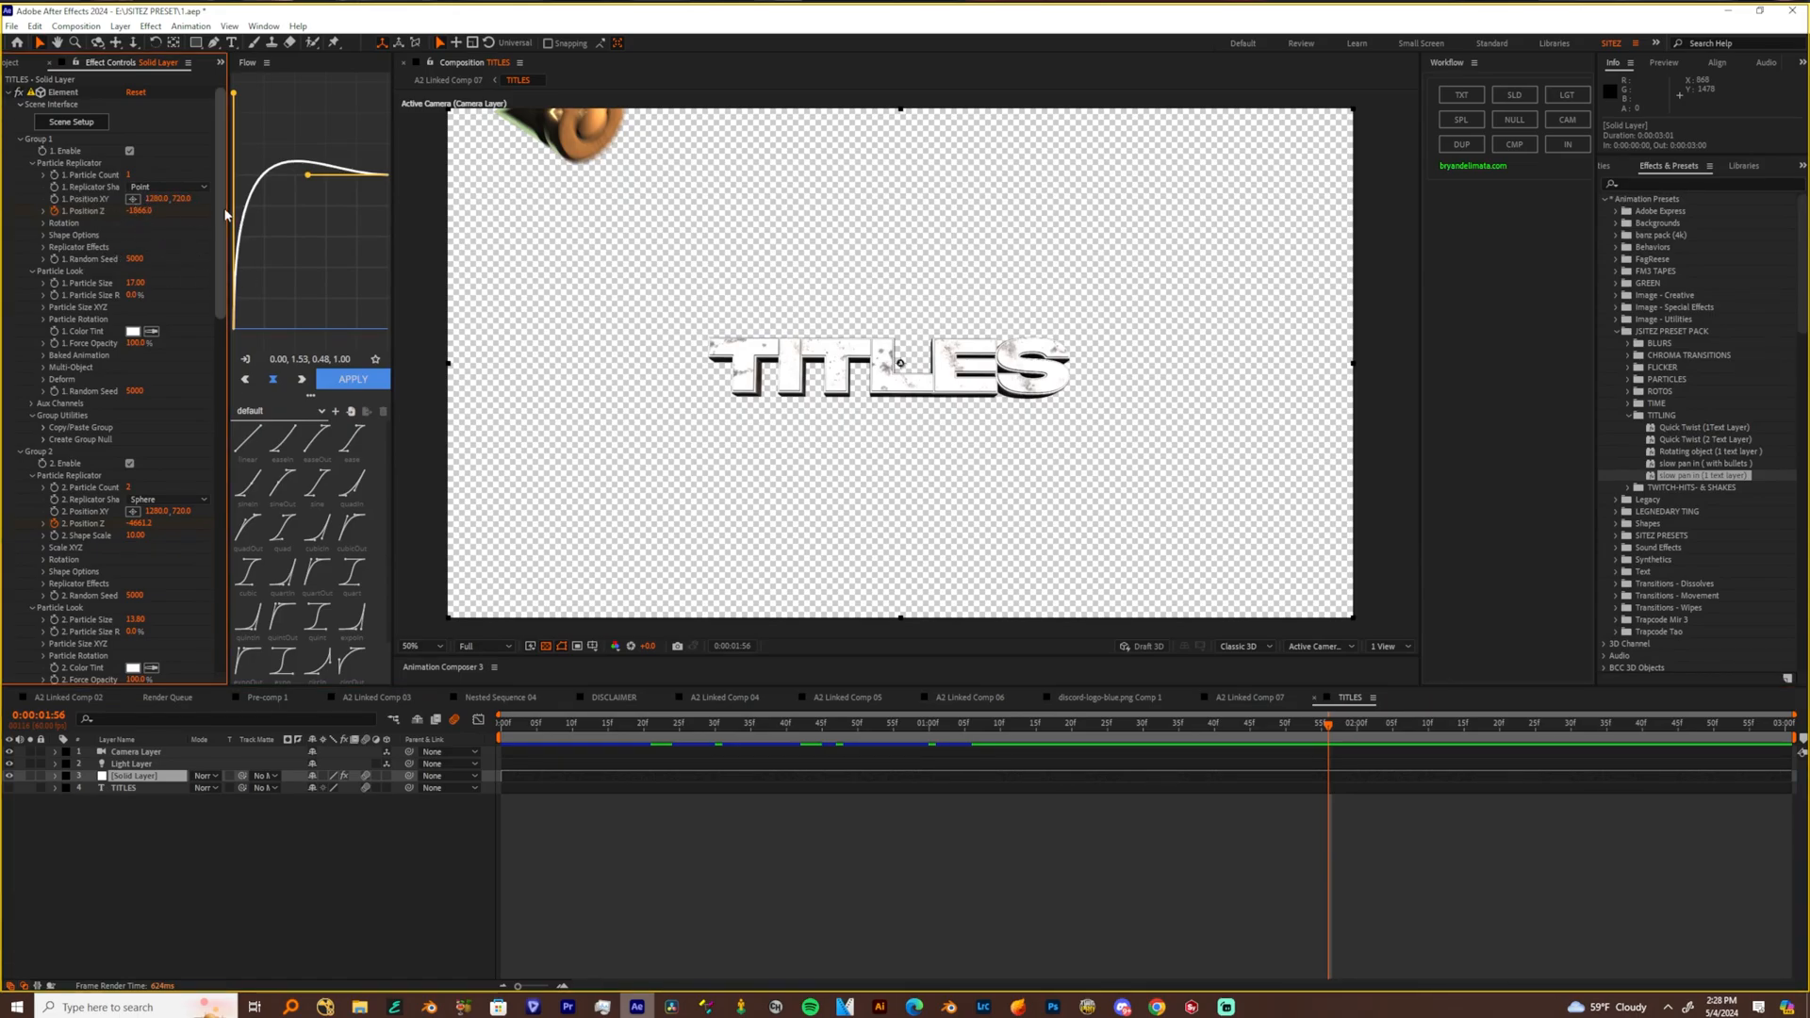
{"action": "scroll", "coordinate": [218, 238], "scroll_direction": "down", "scroll_amount": 1}
{"action": "scroll", "coordinate": [211, 245], "scroll_direction": "up", "scroll_amount": 2}
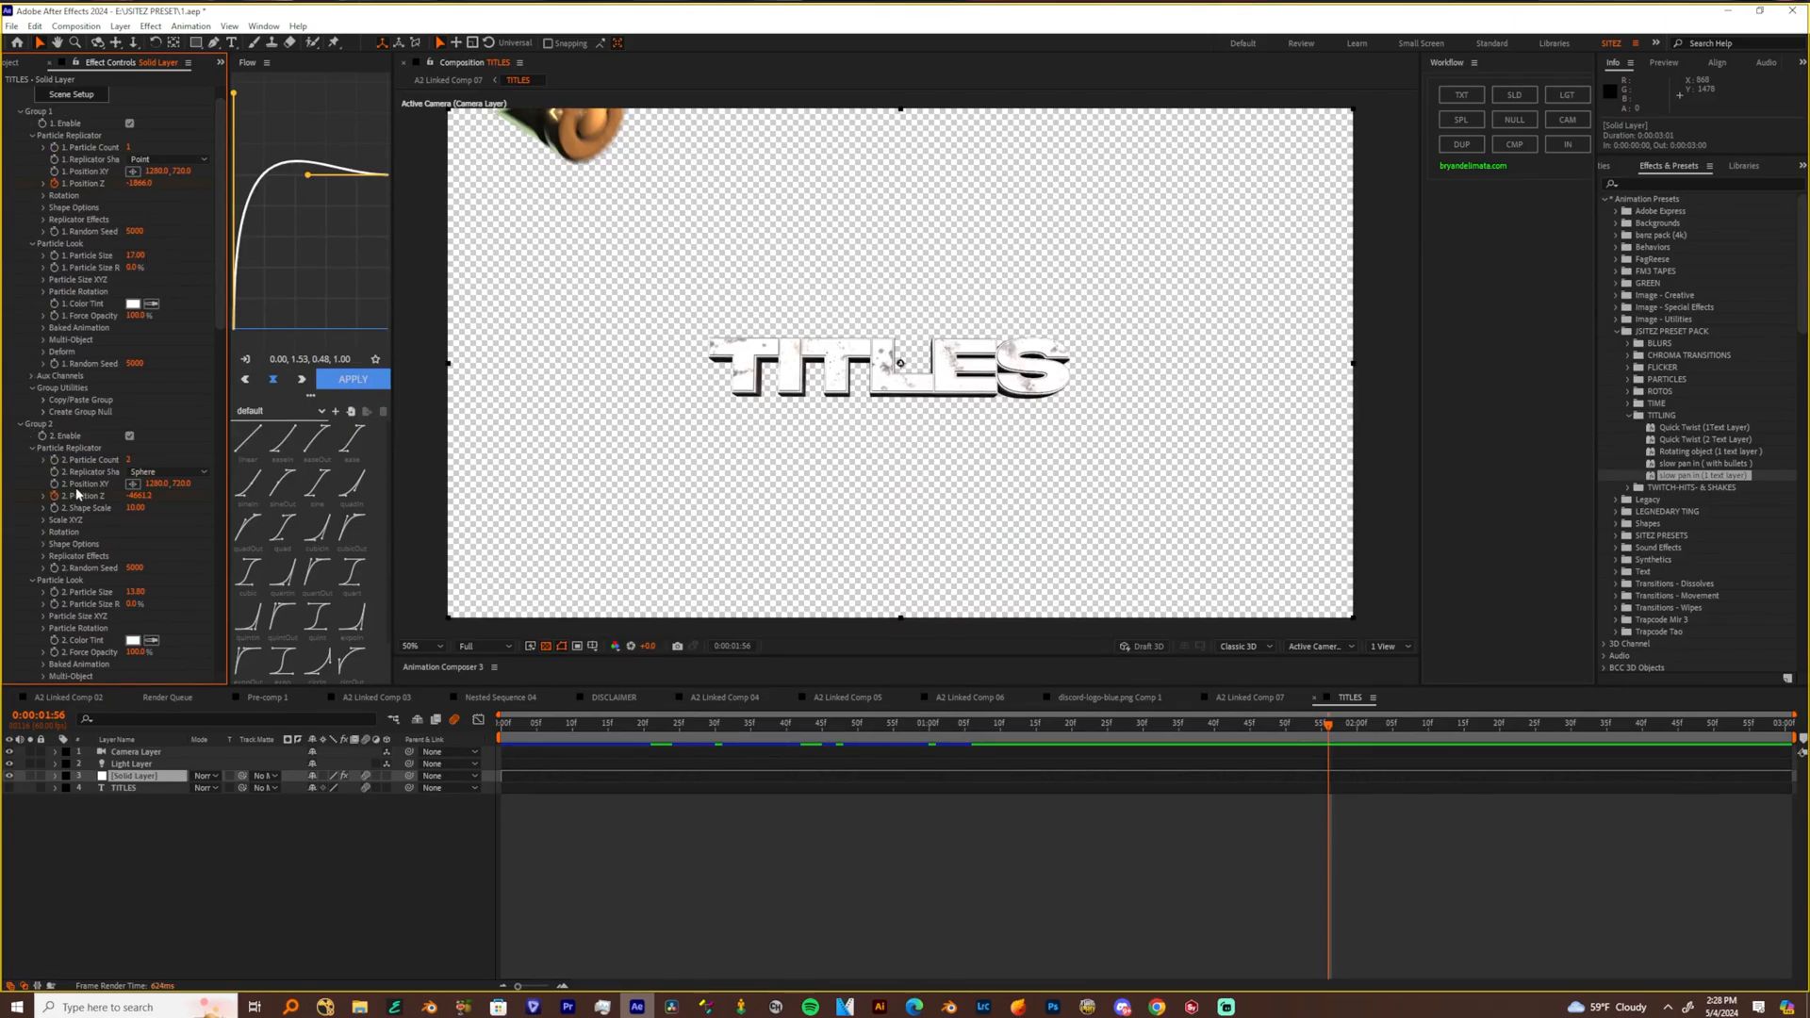
Check the available options for Position XY in Element's Group 2 and Group 1, and preview the title
{"action": "right_click", "coordinate": [82, 484]}
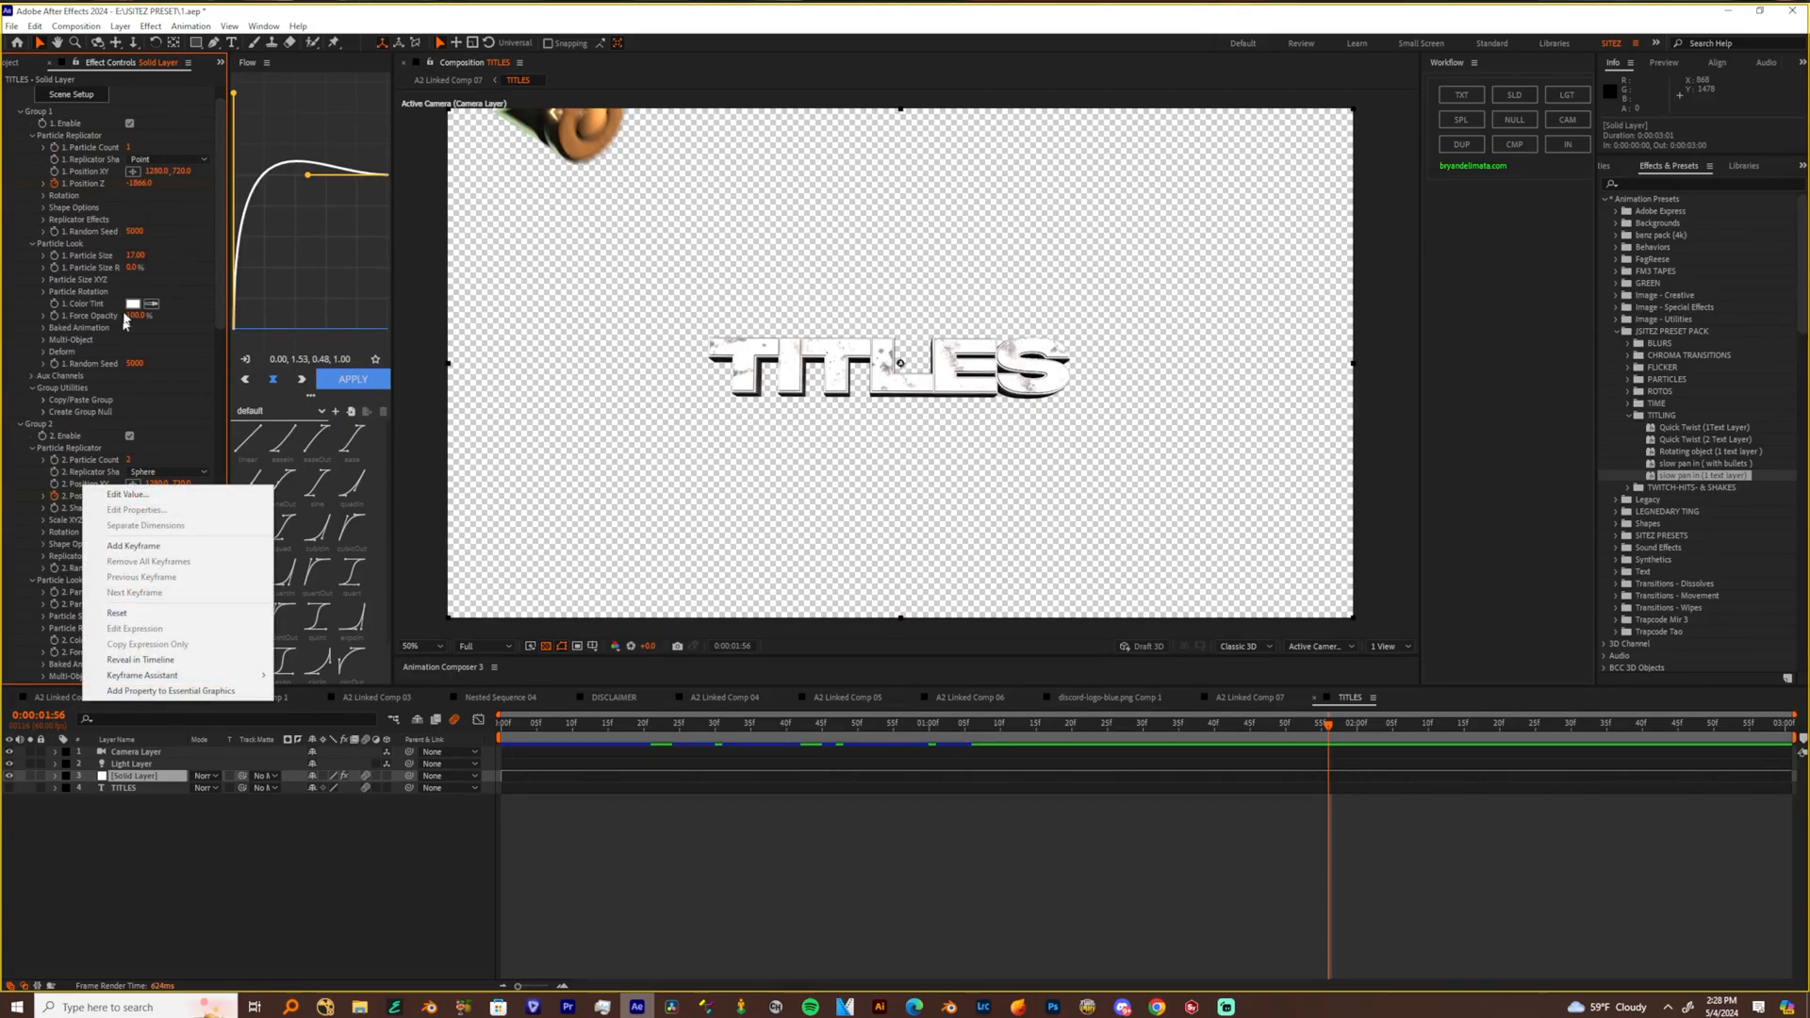
{"action": "right_click", "coordinate": [77, 171]}
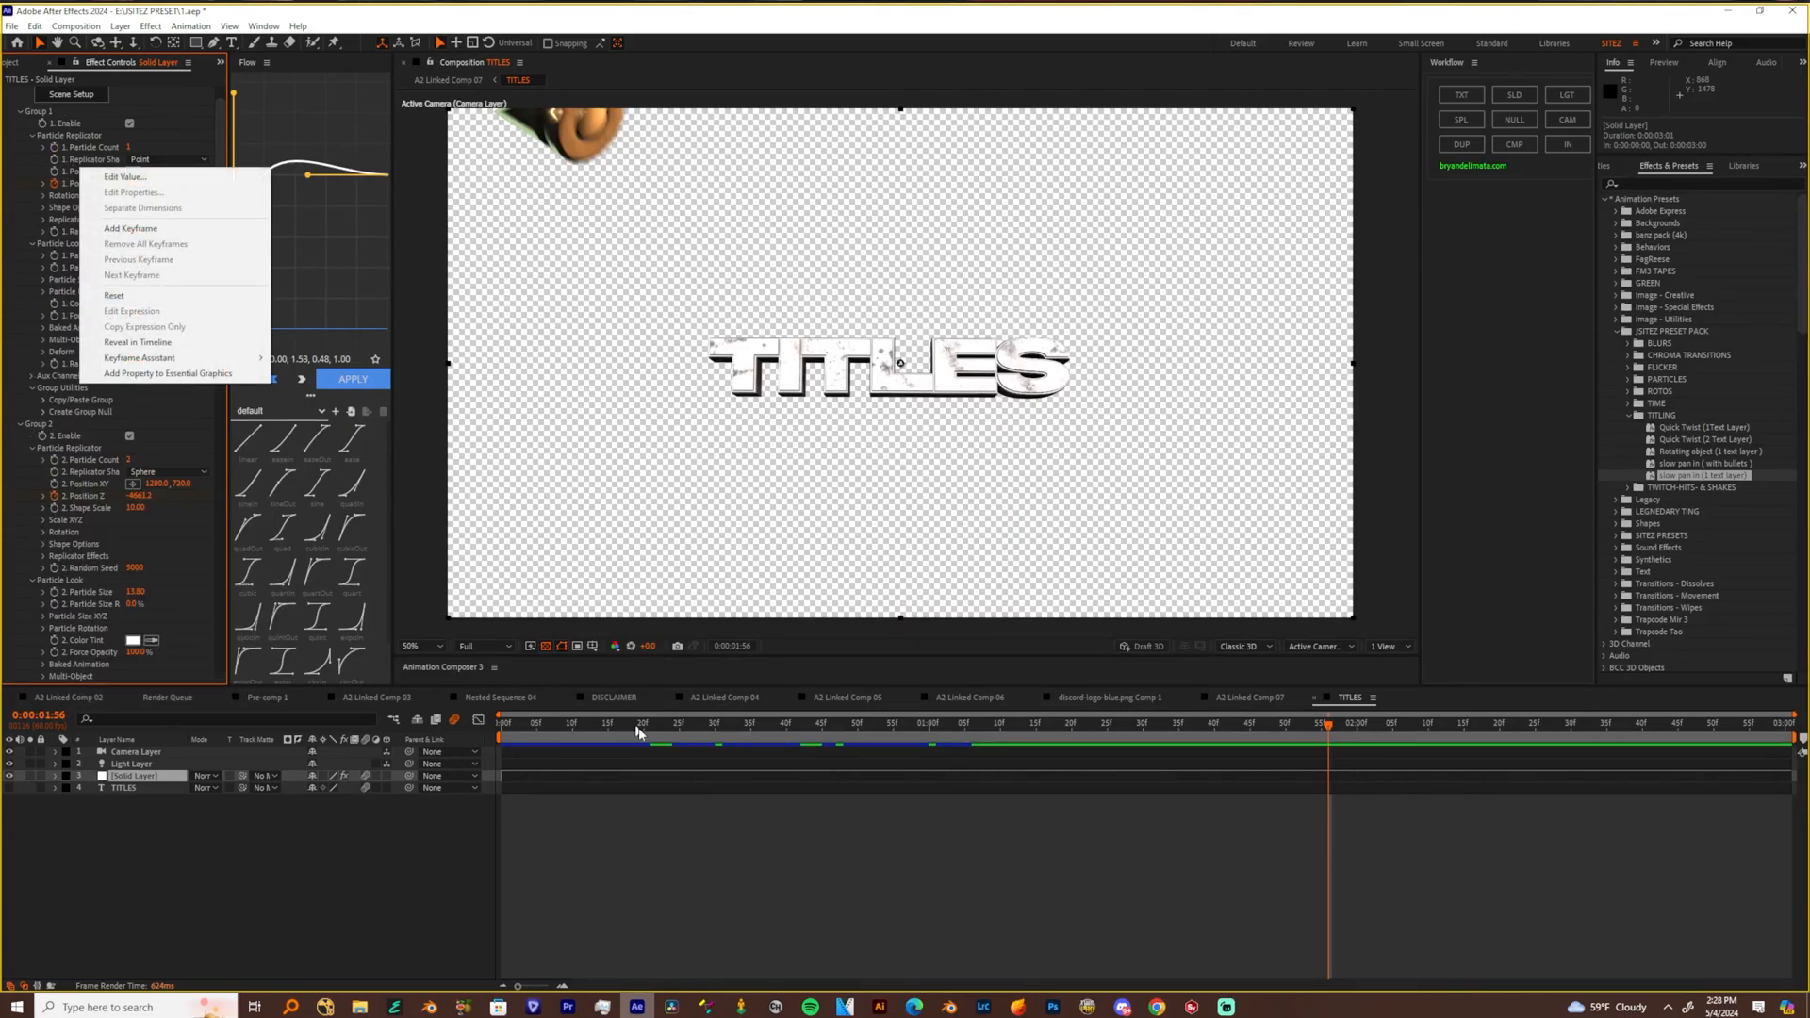
{"action": "left_click", "coordinate": [704, 858]}
{"action": "left_click", "coordinate": [707, 860]}
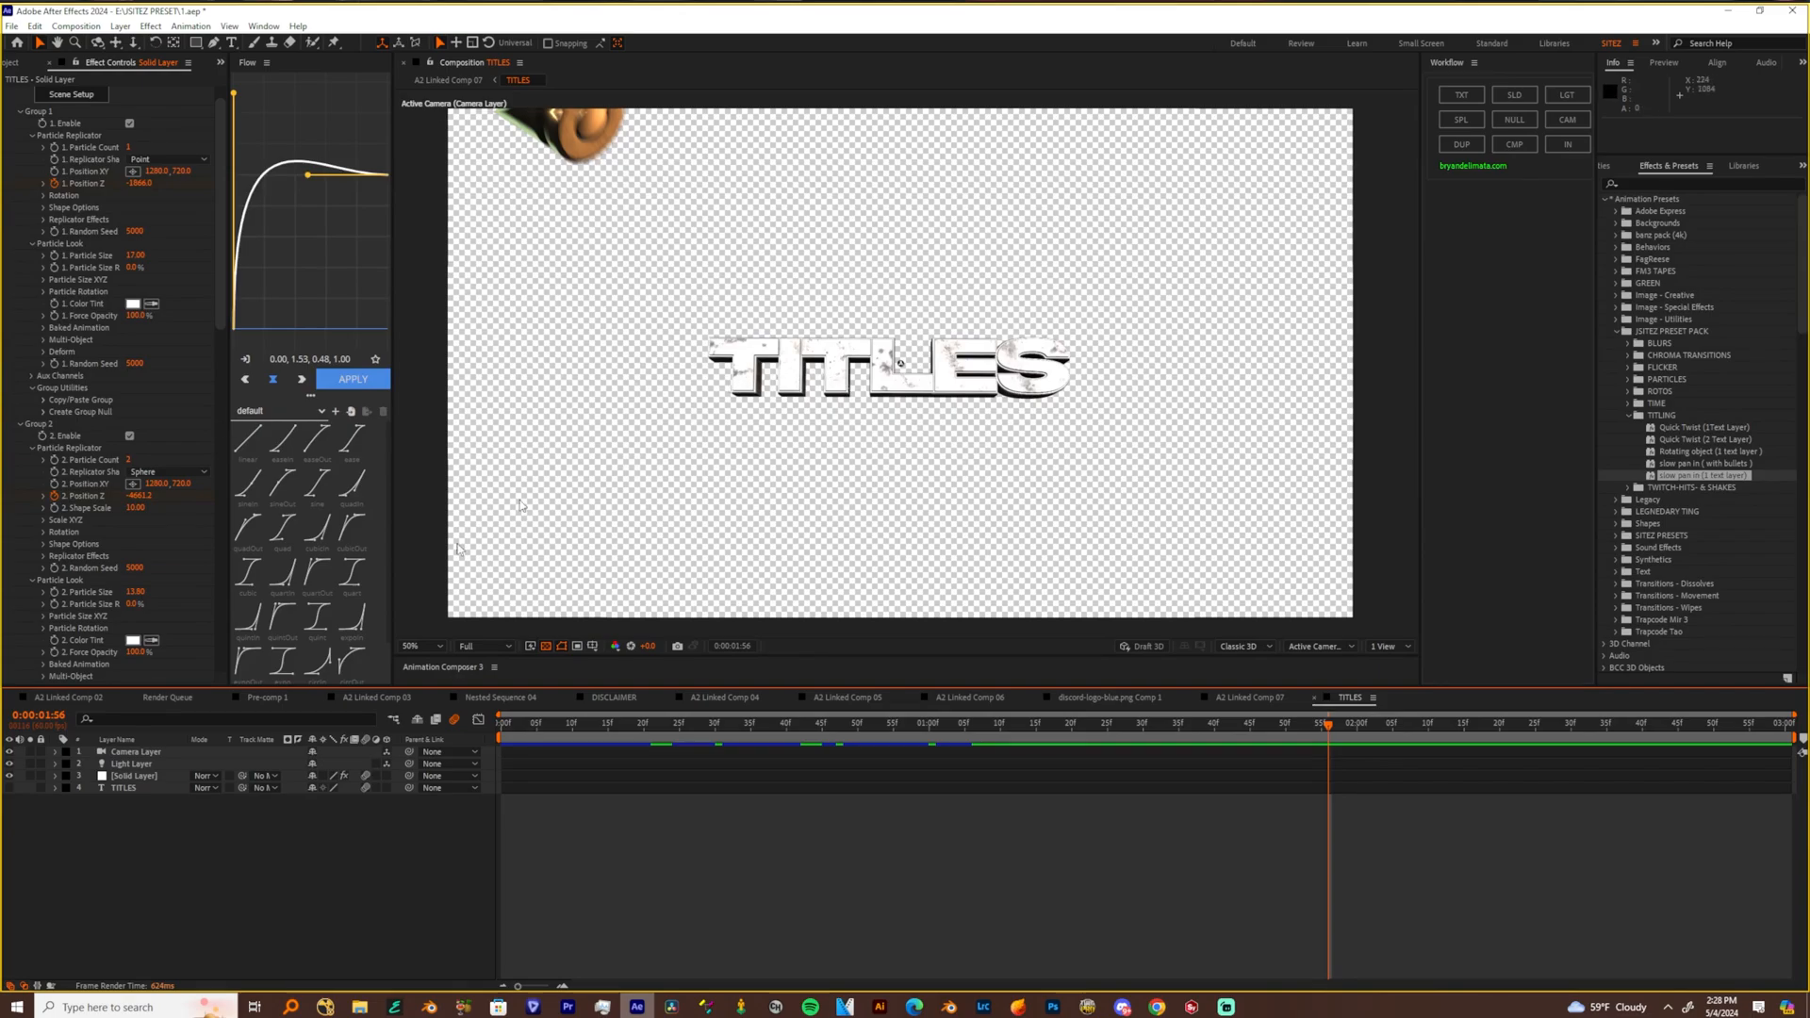
{"action": "left_click", "coordinate": [686, 724]}
{"action": "key", "text": "space"}
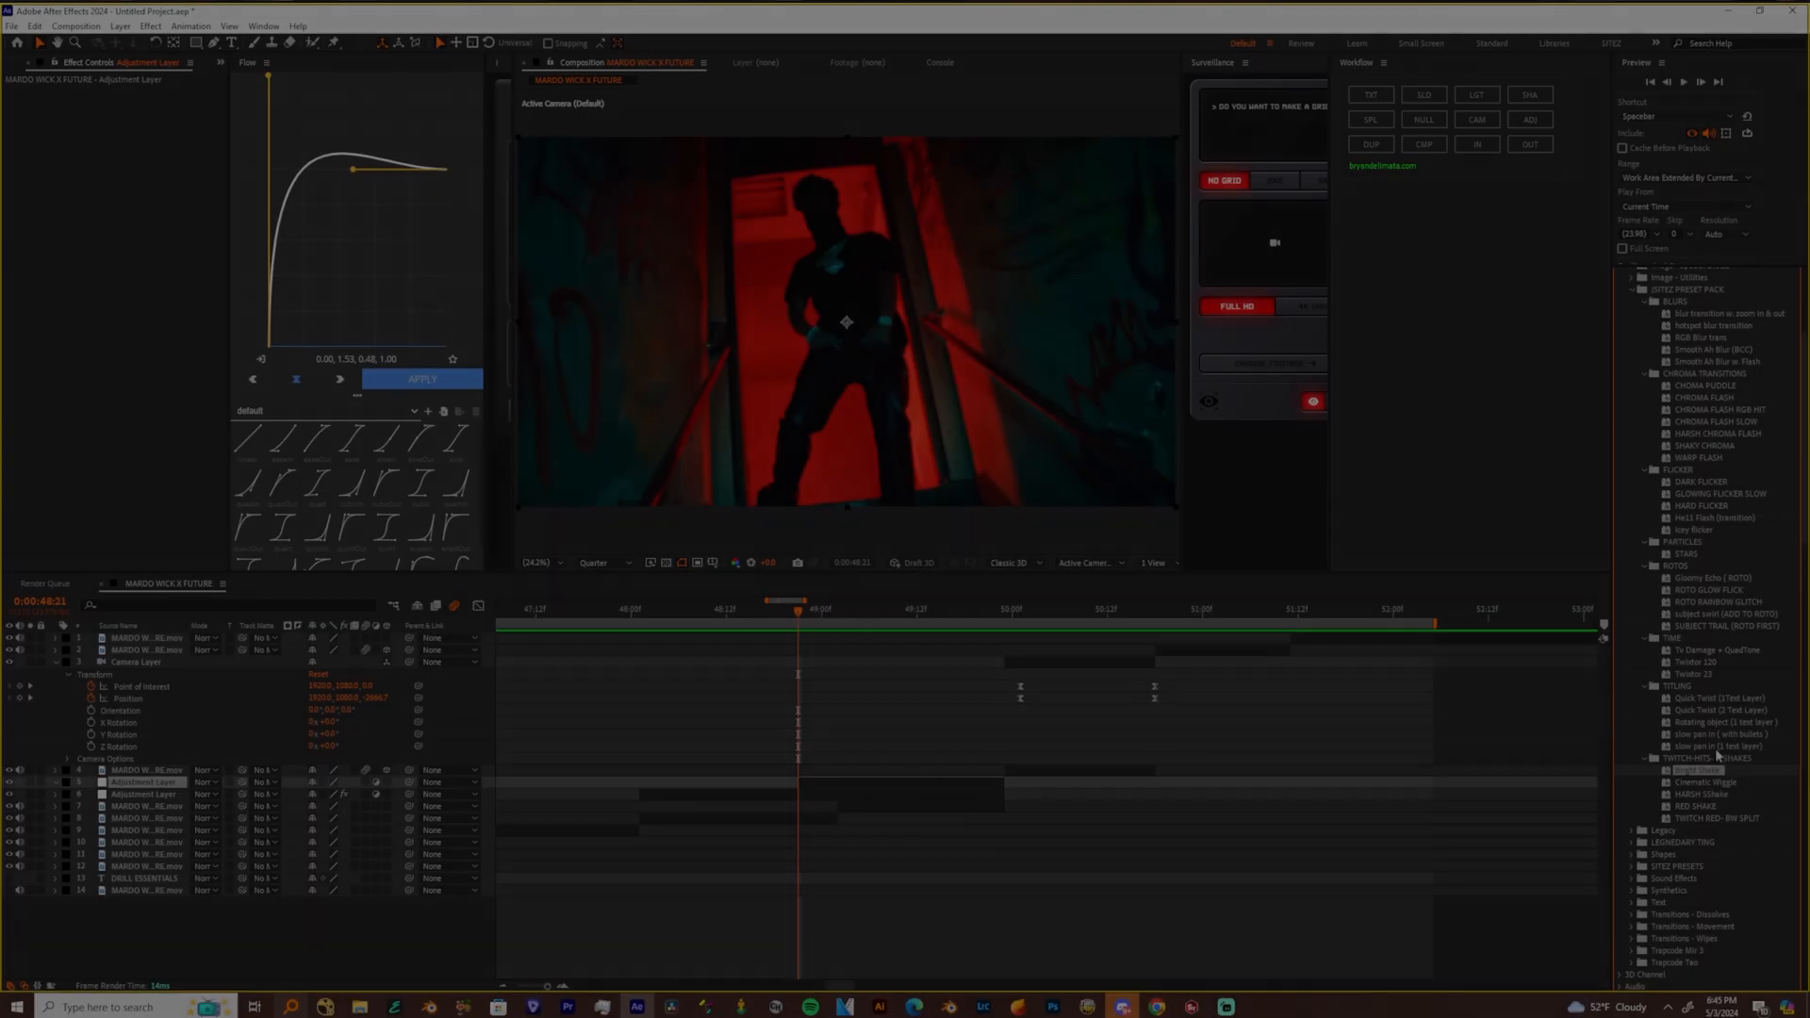
Apply the Bright Shake preset to the adjustment layer at 0:00:48:21 and reveal its keyframed properties
{"action": "left_click_drag", "start_coordinate": [1715, 754], "coordinate": [840, 782]}
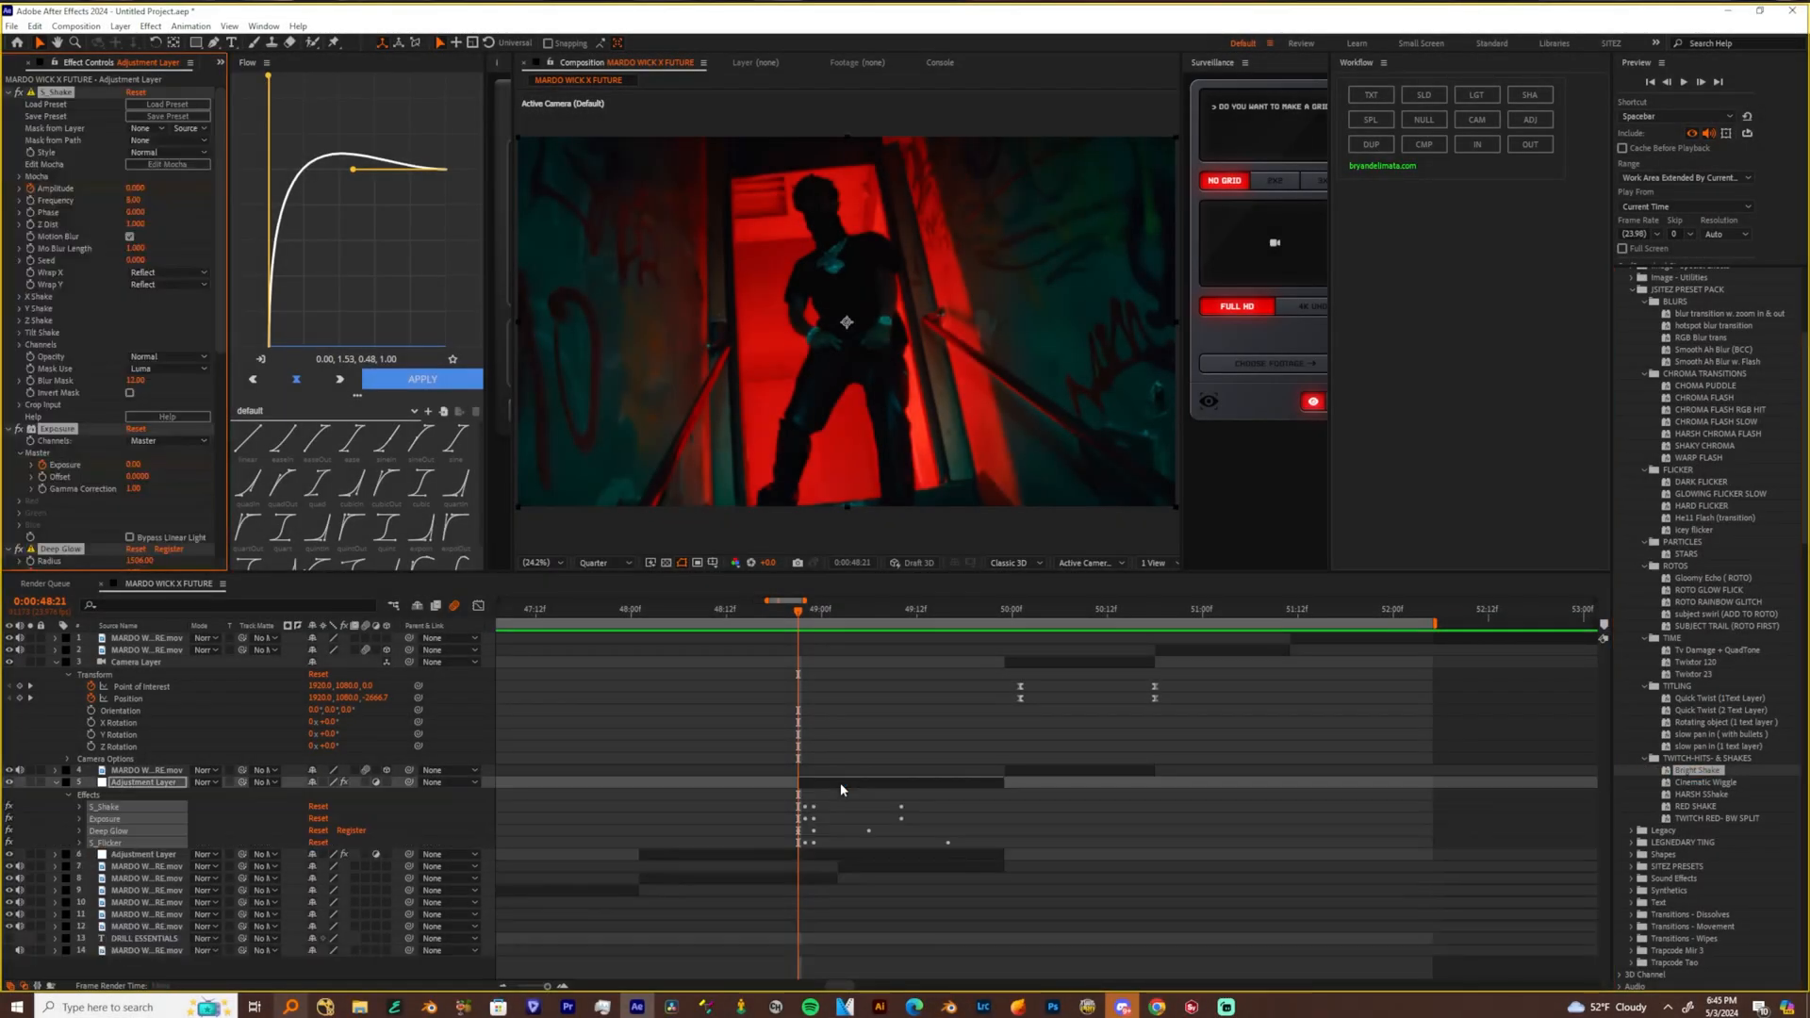
{"action": "key", "text": "u"}
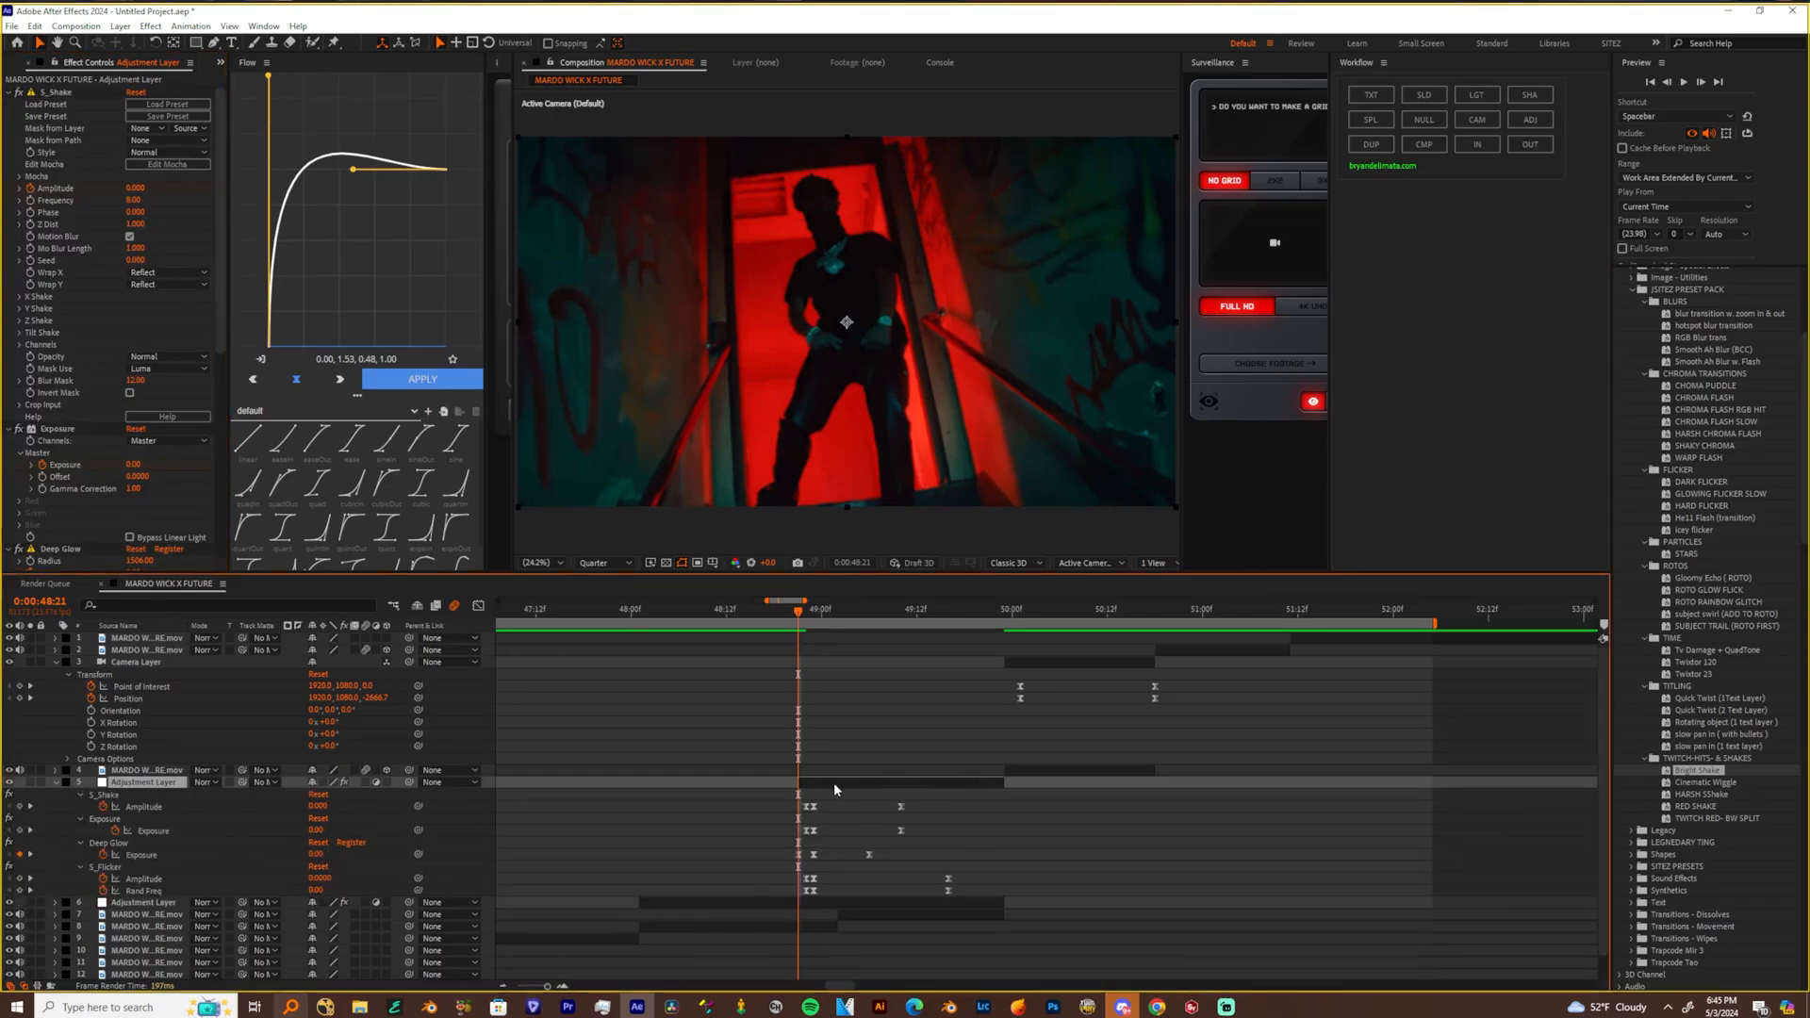
{"action": "left_click_drag", "start_coordinate": [544, 989], "coordinate": [558, 995]}
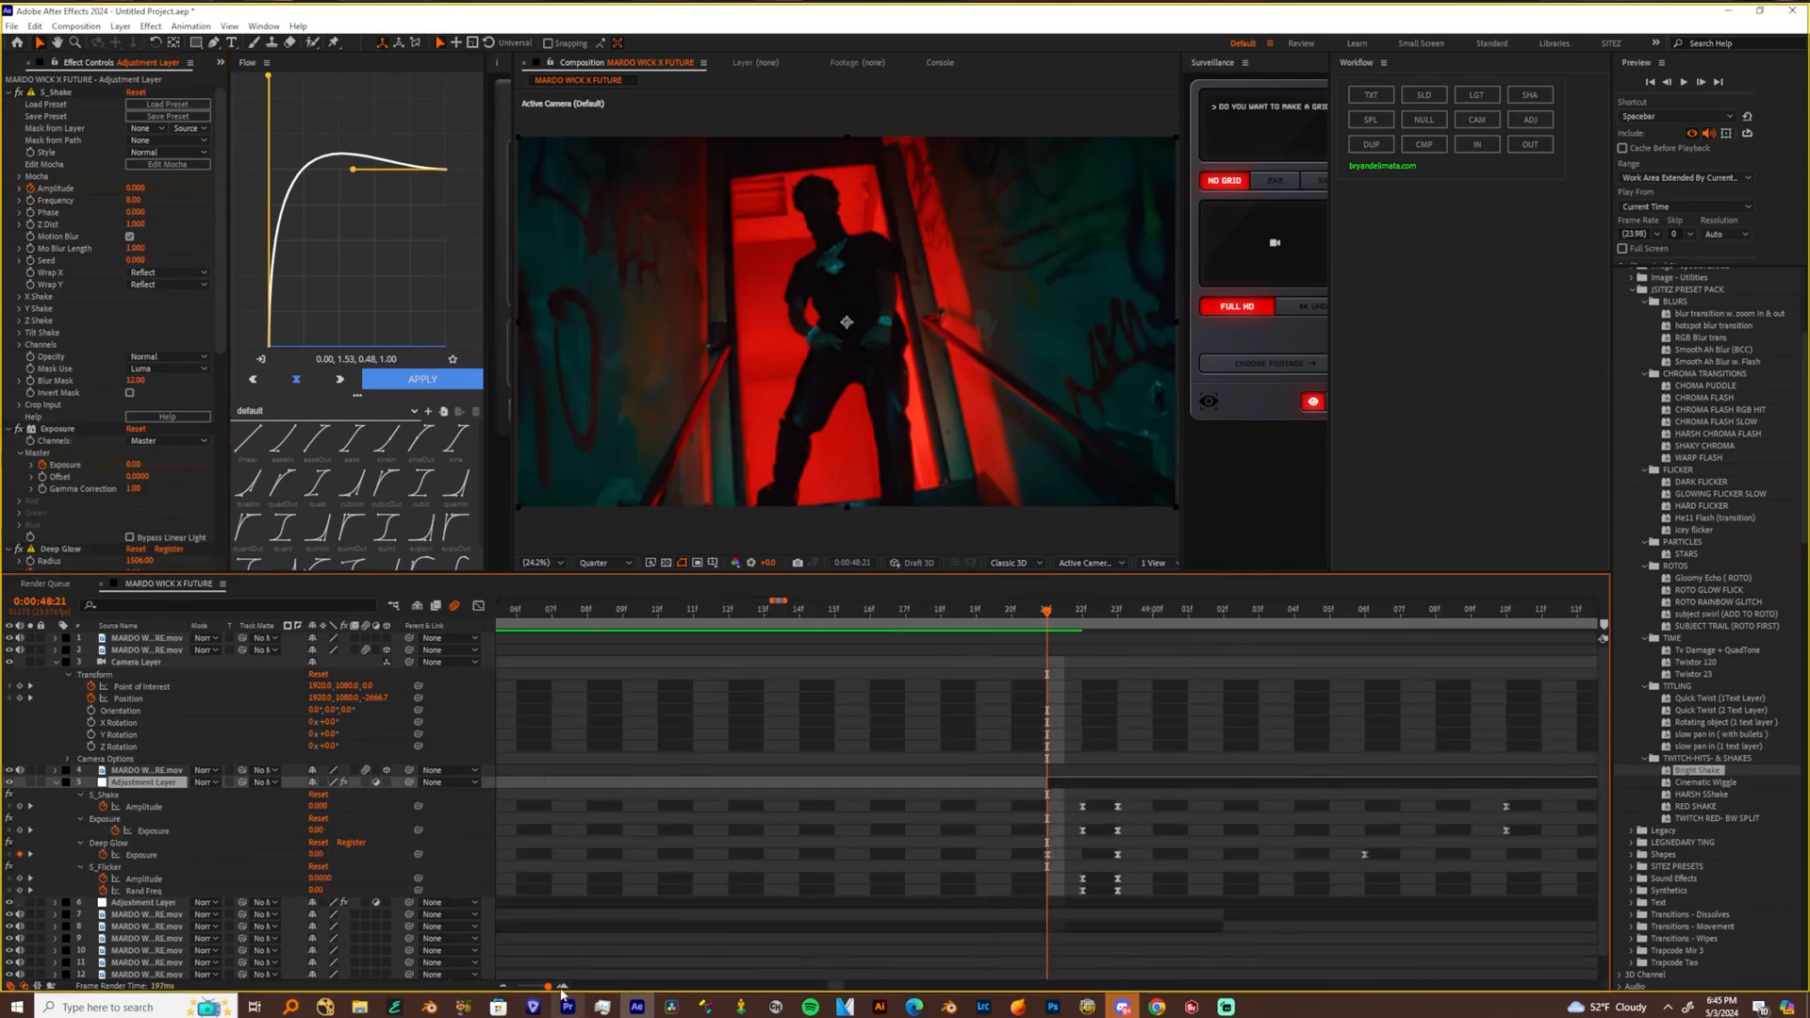
{"action": "scroll", "coordinate": [1266, 829], "scroll_direction": "right", "scroll_amount": 10}
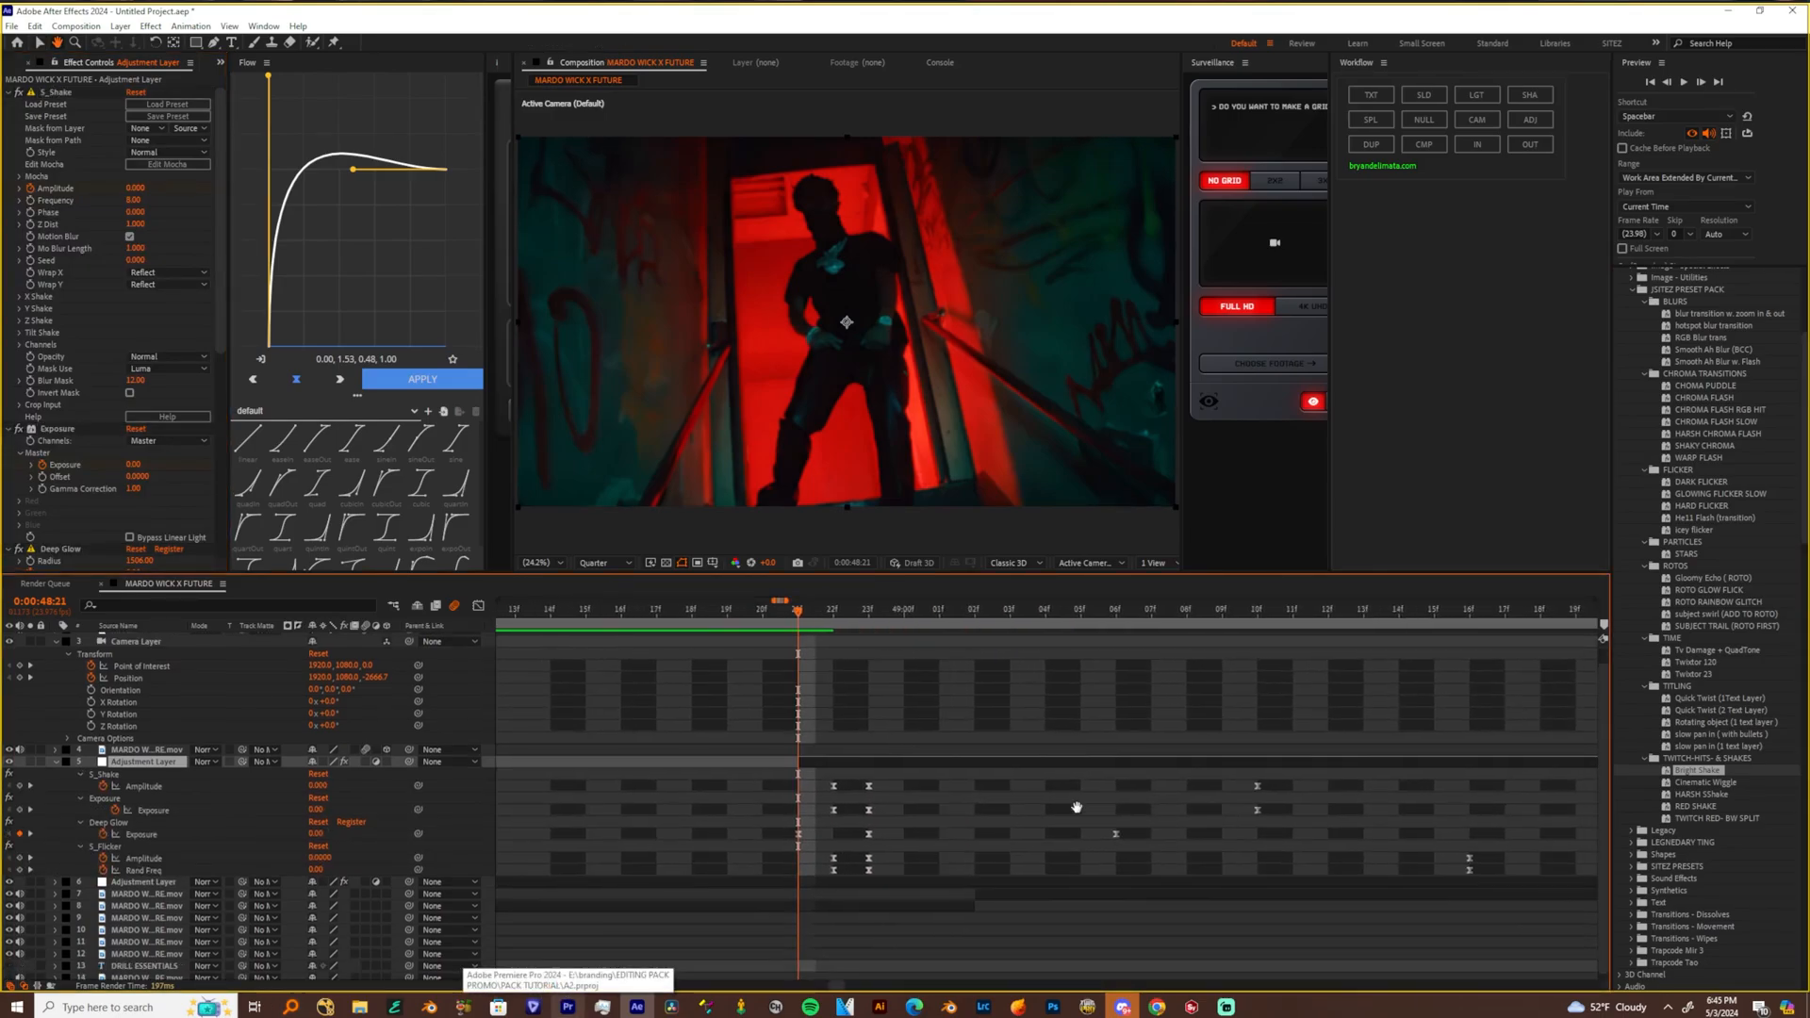
Shift all of the adjustment layer's shake keyframes three frames later and trim the layer's start to 0:00:49:00
{"action": "scroll", "coordinate": [1046, 808], "scroll_direction": "down", "scroll_amount": 1}
{"action": "left_click_drag", "start_coordinate": [693, 795], "coordinate": [1404, 901]}
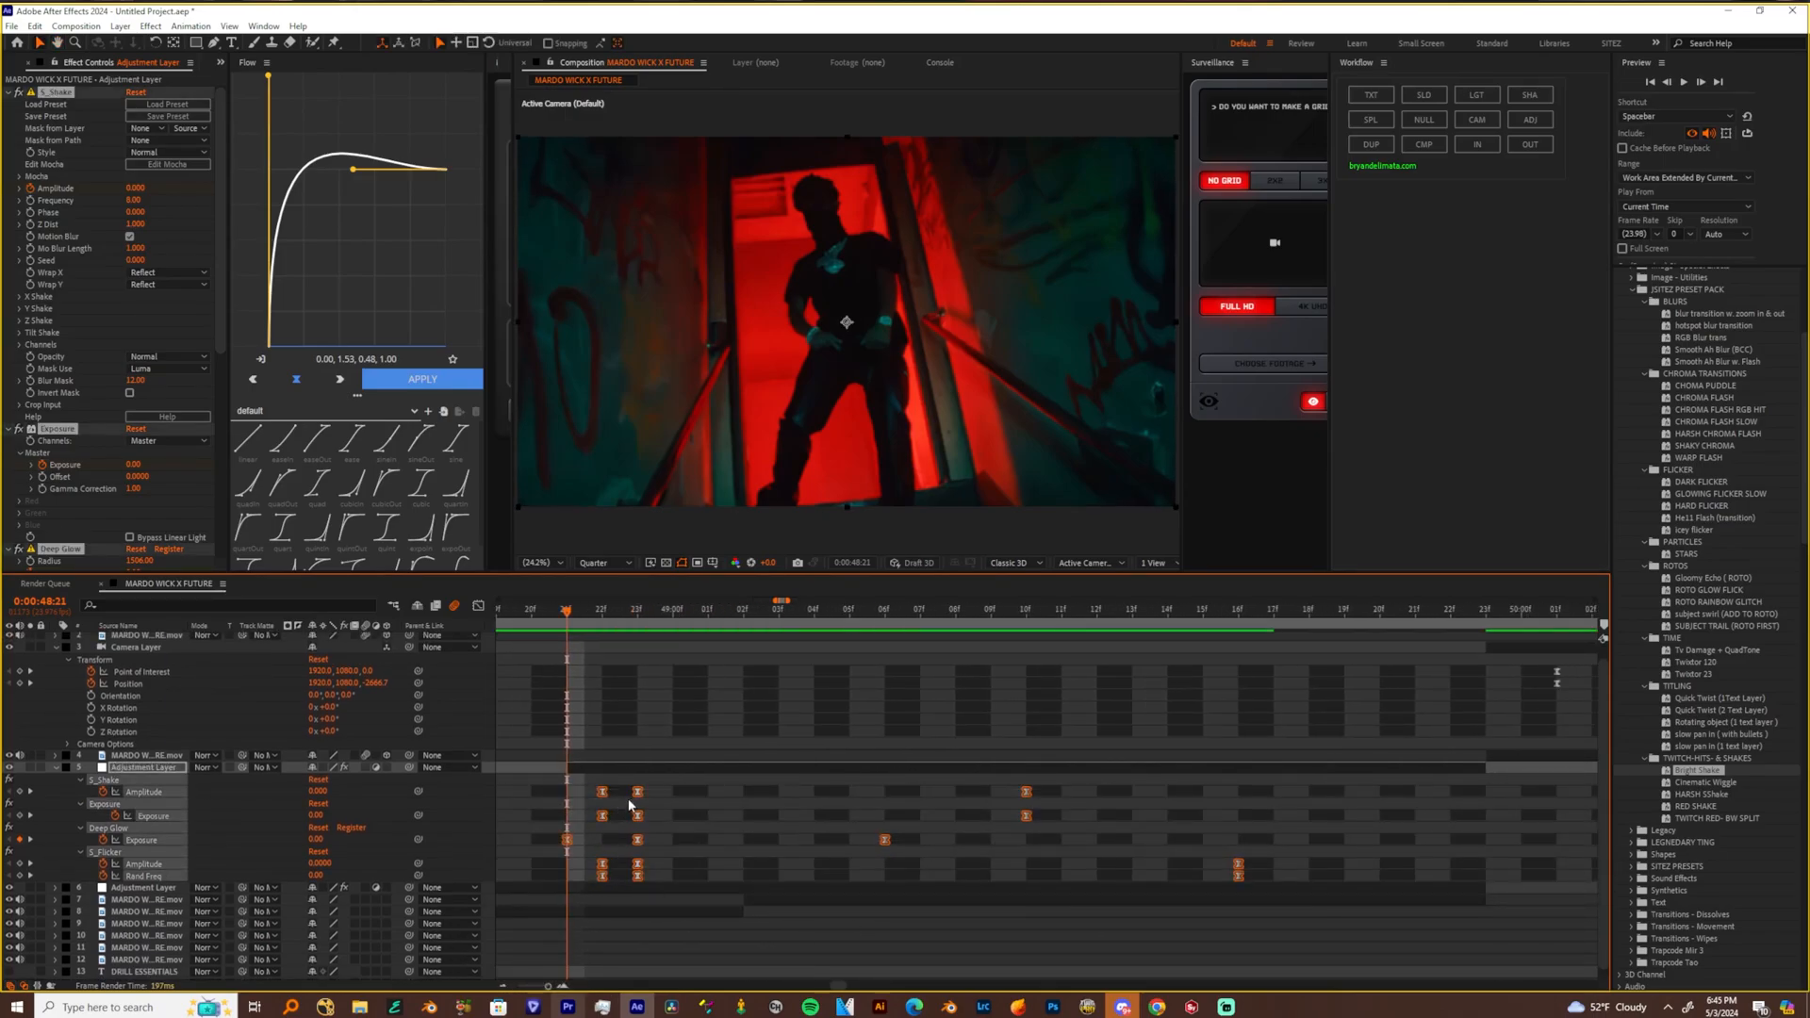
{"action": "left_click_drag", "start_coordinate": [642, 795], "coordinate": [756, 796]}
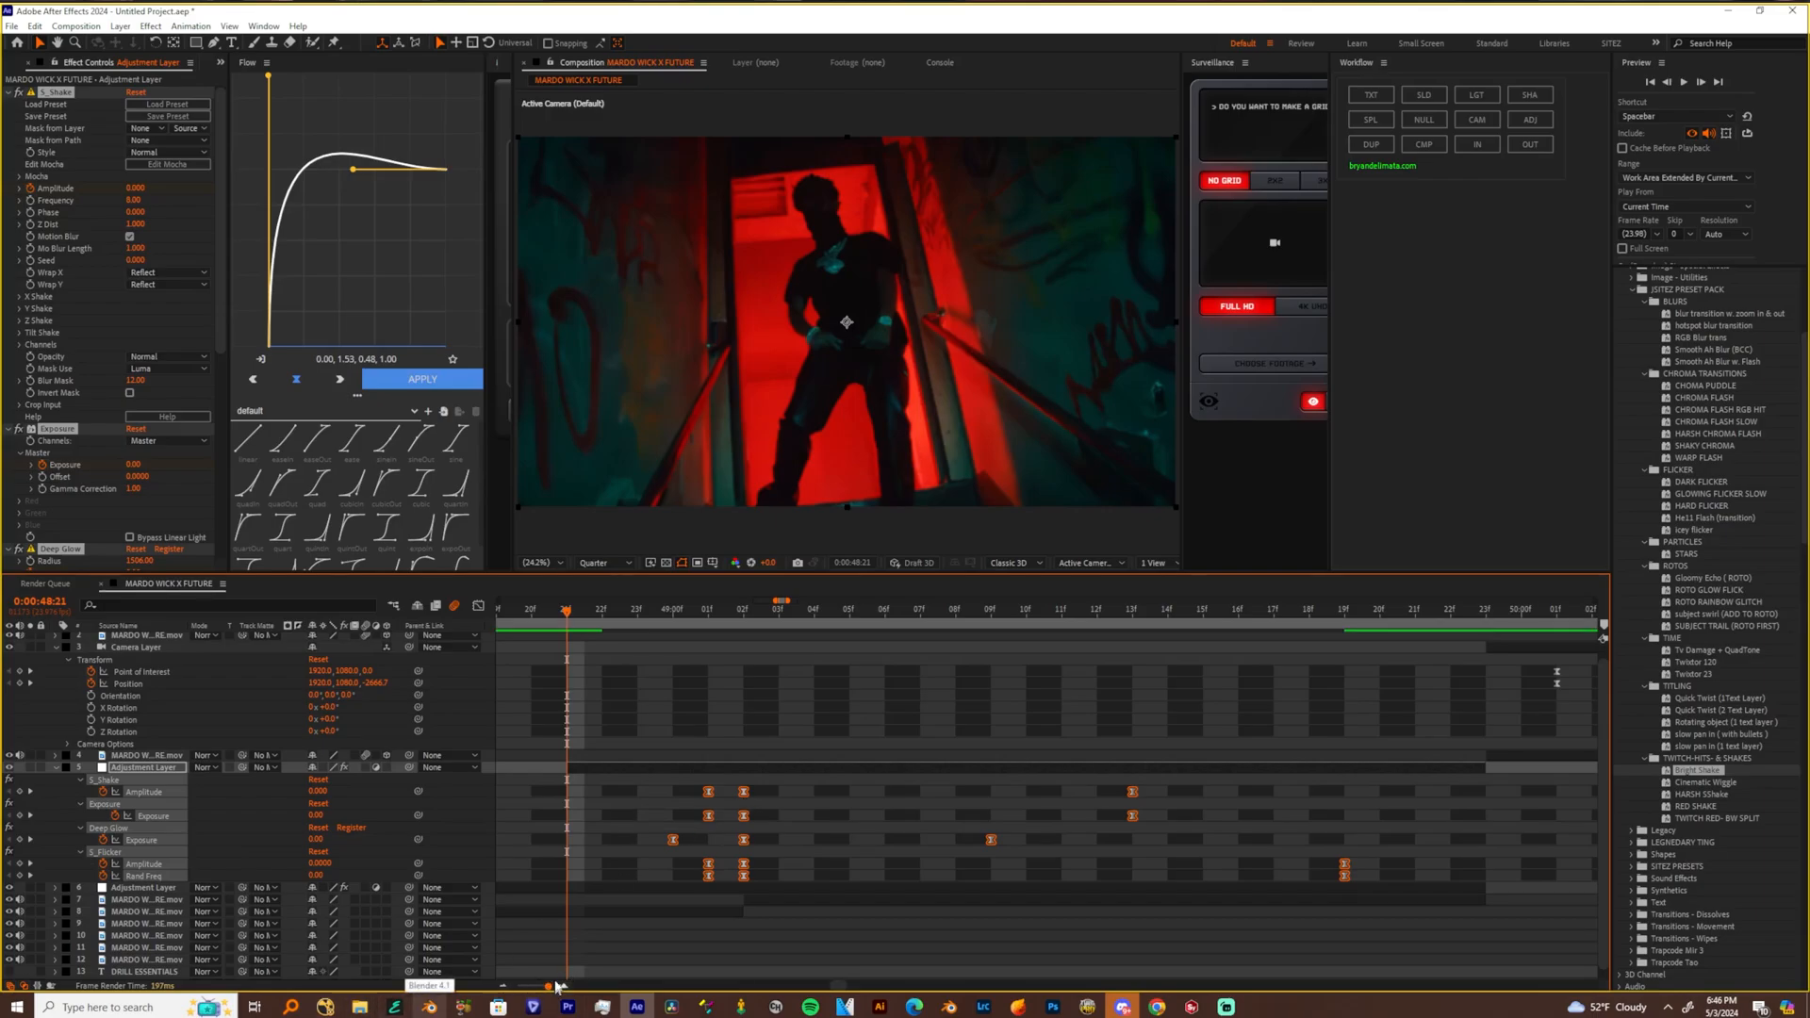
{"action": "left_click", "coordinate": [601, 786]}
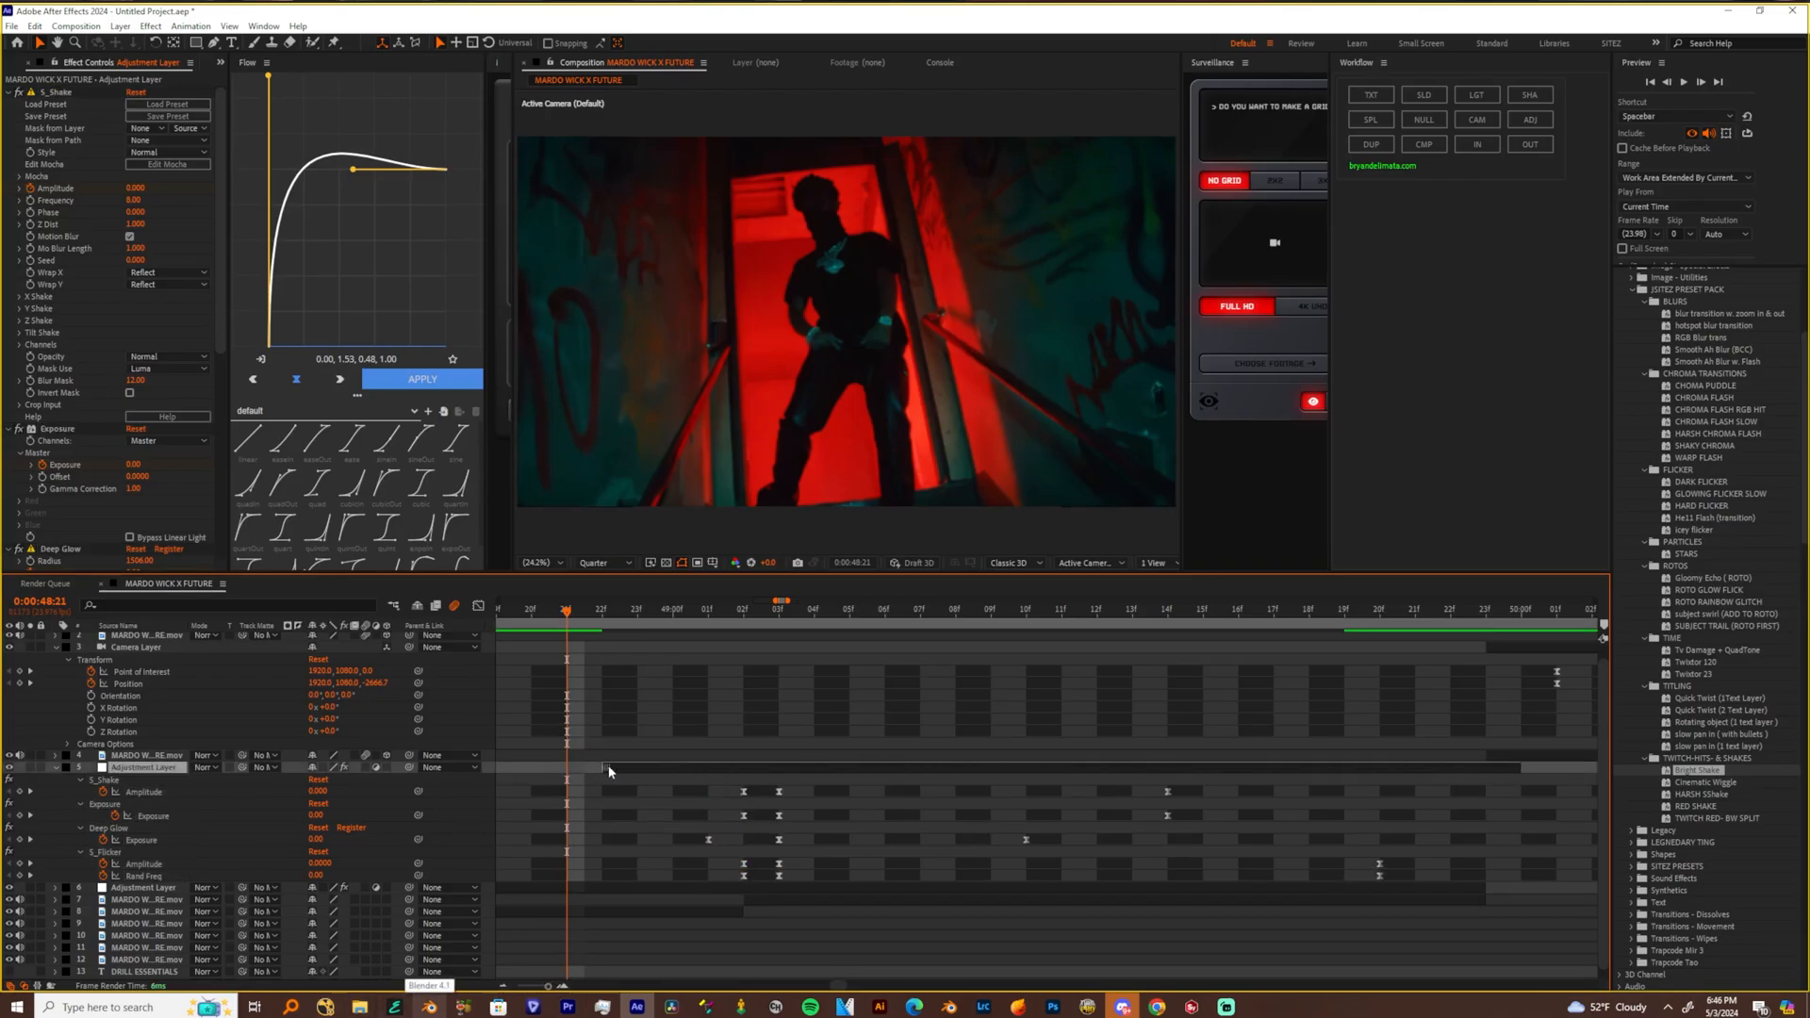
{"action": "left_click", "coordinate": [608, 765]}
{"action": "left_click_drag", "start_coordinate": [563, 765], "coordinate": [673, 766]}
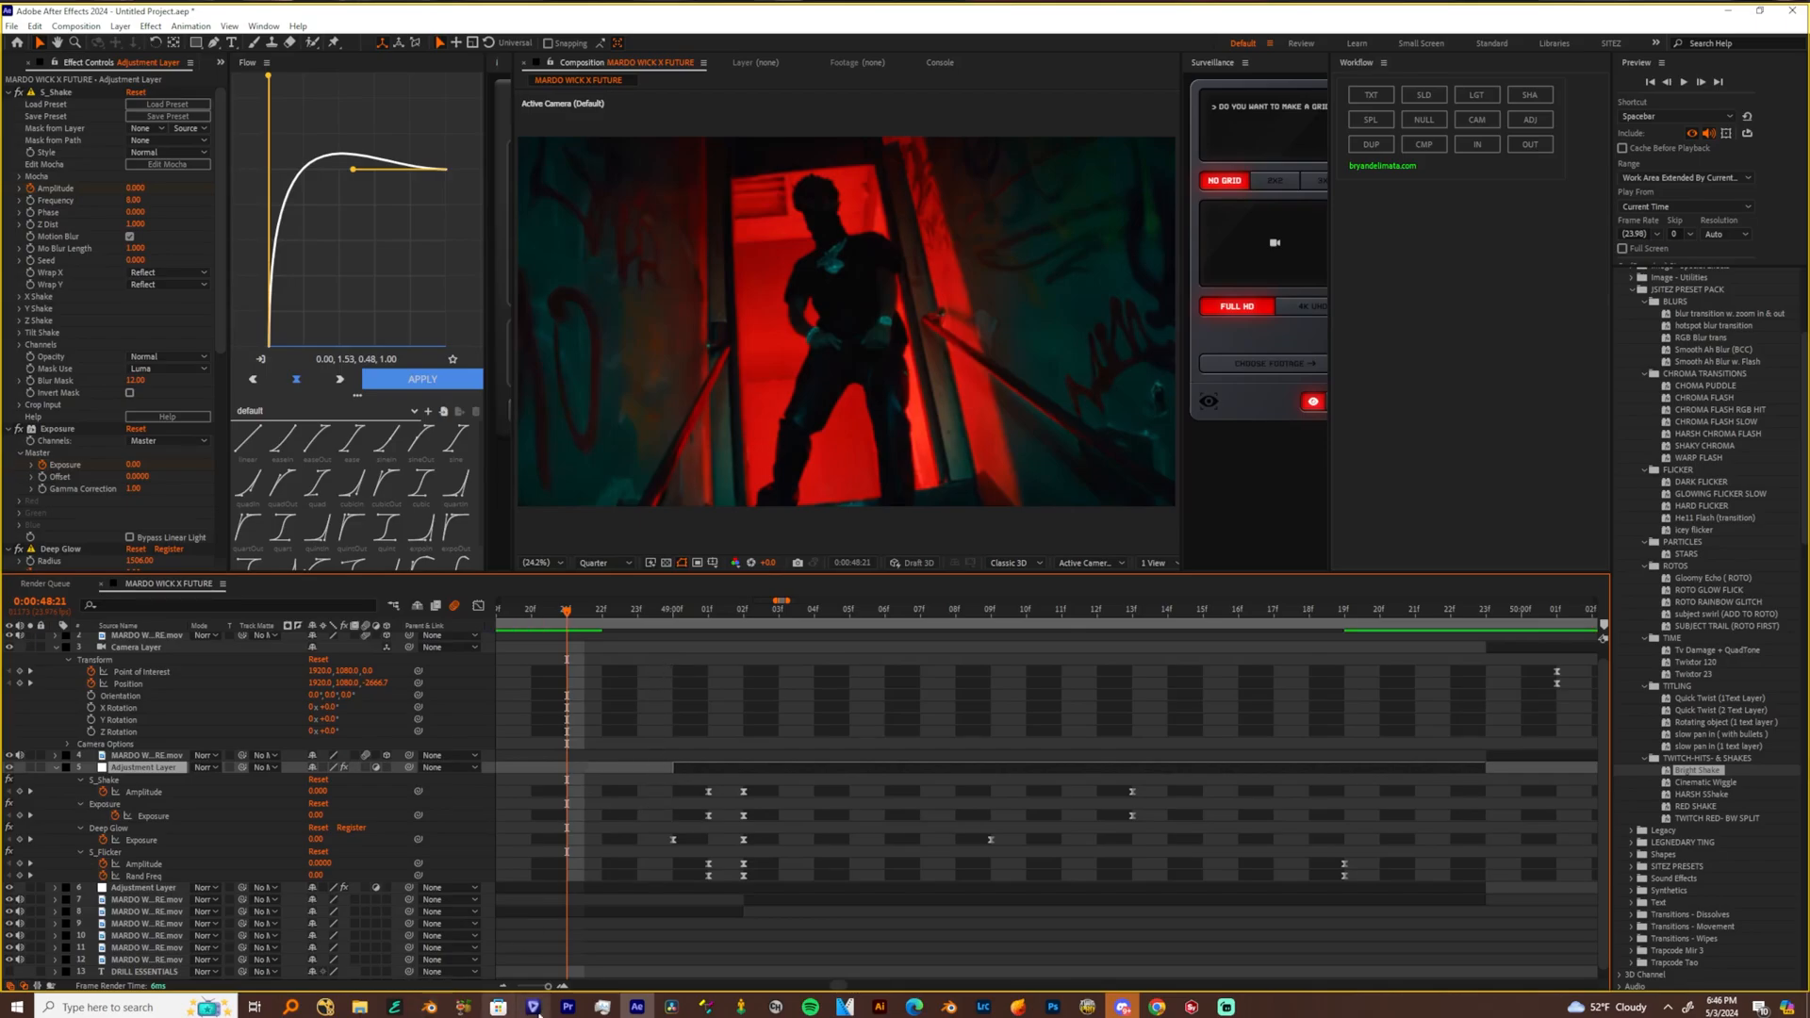
Preview the Bright Shake effect and extend the adjustment layer's start back to 0:00:48:21
{"action": "mouse_move", "coordinate": [548, 987]}
{"action": "left_mouse_down"}
{"action": "mouse_move", "coordinate": [533, 994]}
{"action": "mouse_move", "coordinate": [549, 995]}
{"action": "left_mouse_up"}
{"action": "left_click_drag", "start_coordinate": [954, 896], "coordinate": [770, 923]}
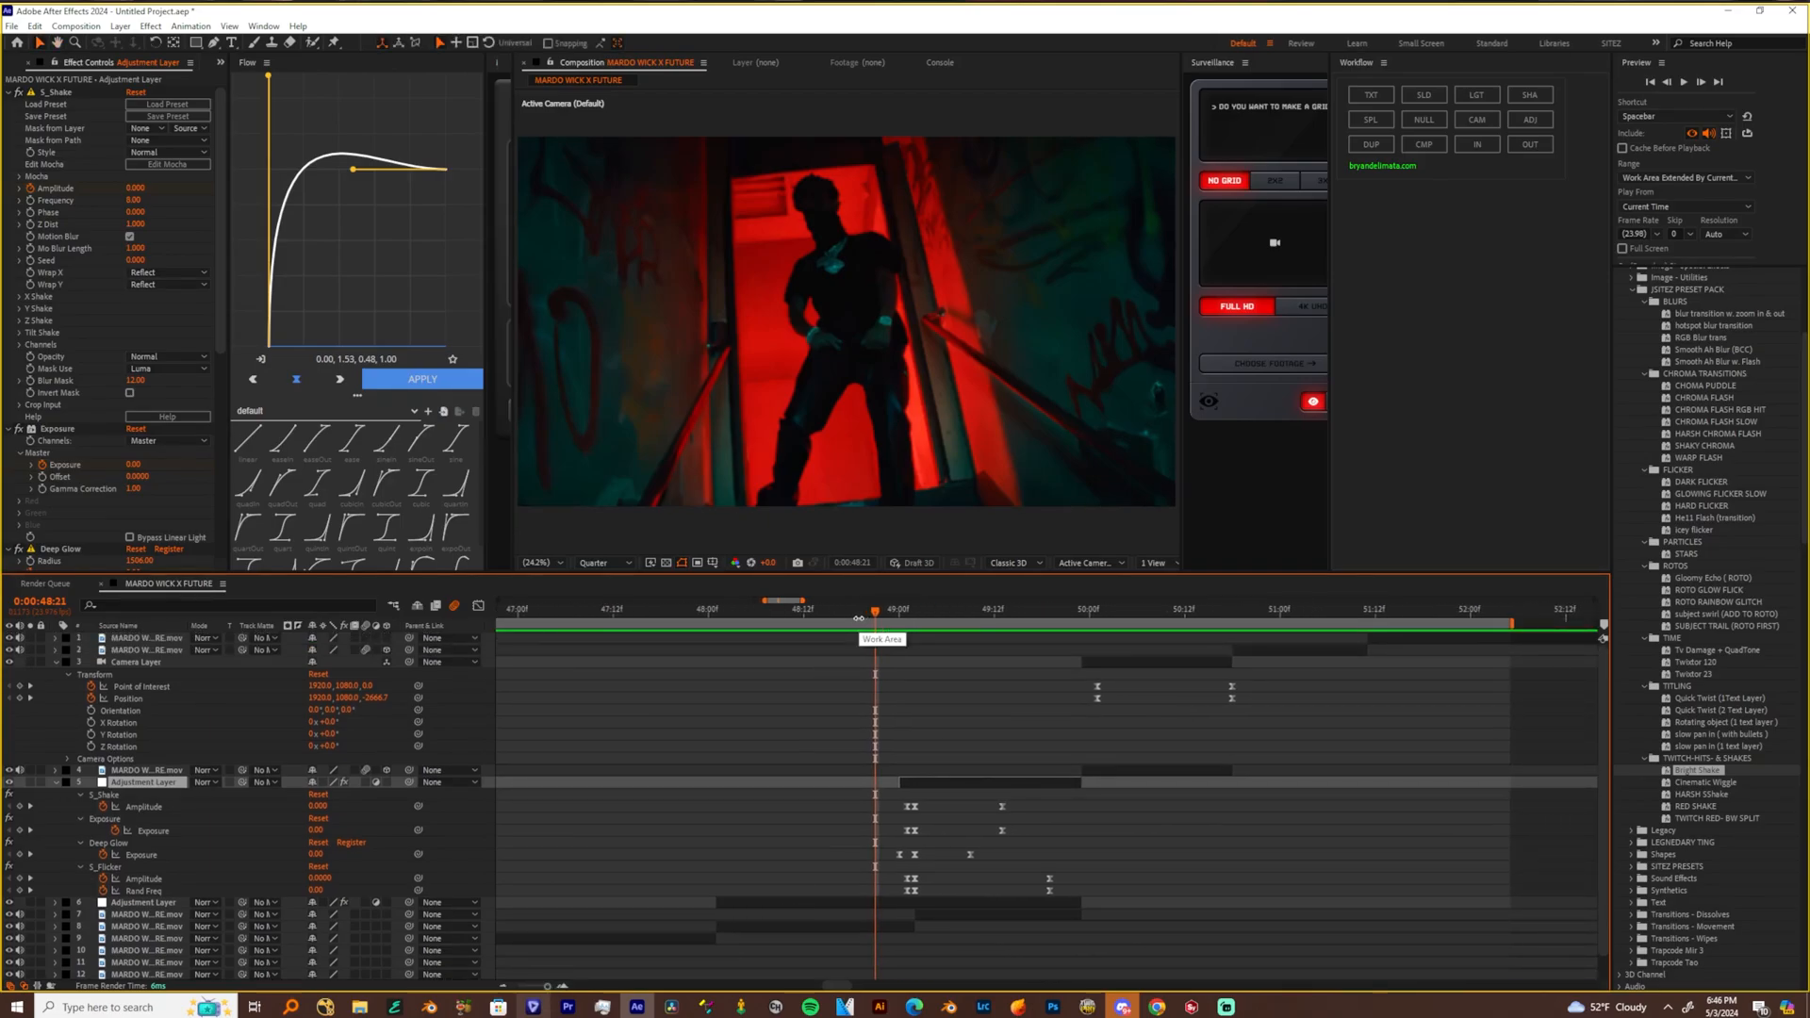
{"action": "key", "text": "space"}
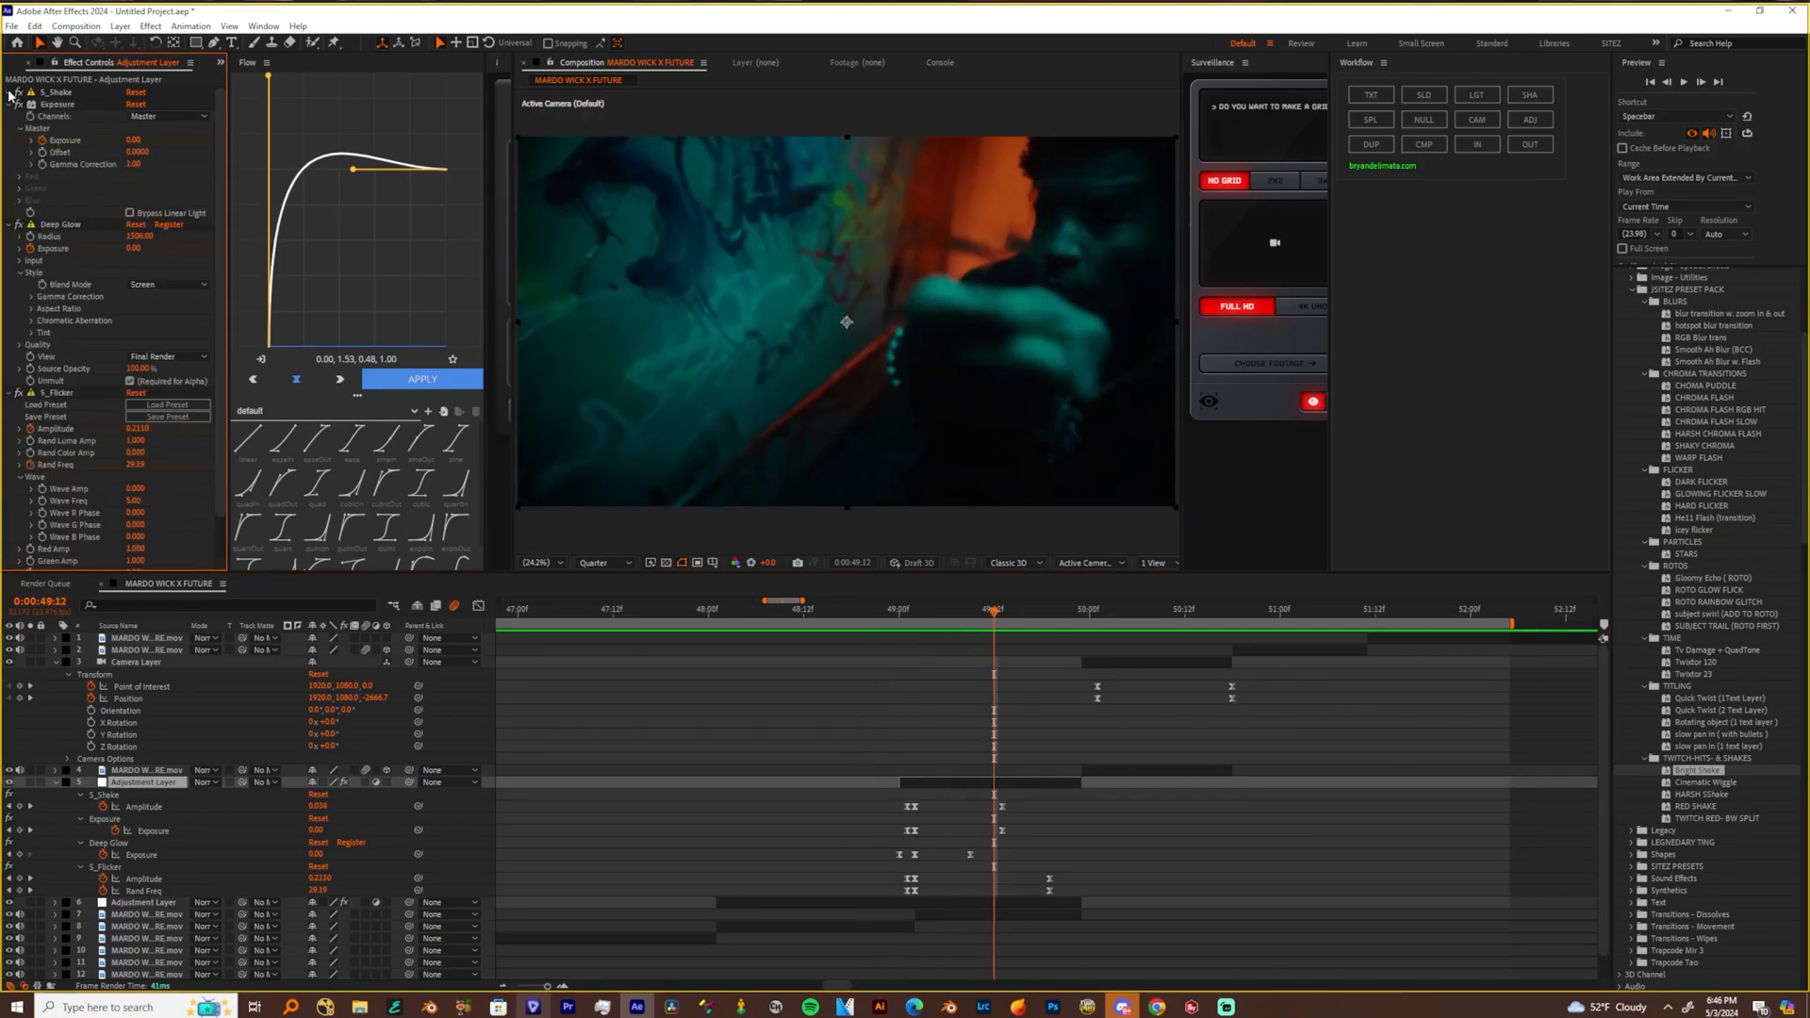
{"action": "left_click_drag", "start_coordinate": [901, 783], "coordinate": [876, 783]}
Hide the S_FilmDamage adjustment layer below and preview the shake from 0:00:48:23
{"action": "mouse_move", "coordinate": [897, 613]}
{"action": "left_mouse_down"}
{"action": "mouse_move", "coordinate": [965, 632]}
{"action": "mouse_move", "coordinate": [915, 627]}
{"action": "left_mouse_up"}
{"action": "left_click", "coordinate": [919, 902]}
{"action": "left_click", "coordinate": [9, 902]}
{"action": "key", "text": "space"}
{"action": "left_click", "coordinate": [891, 613]}
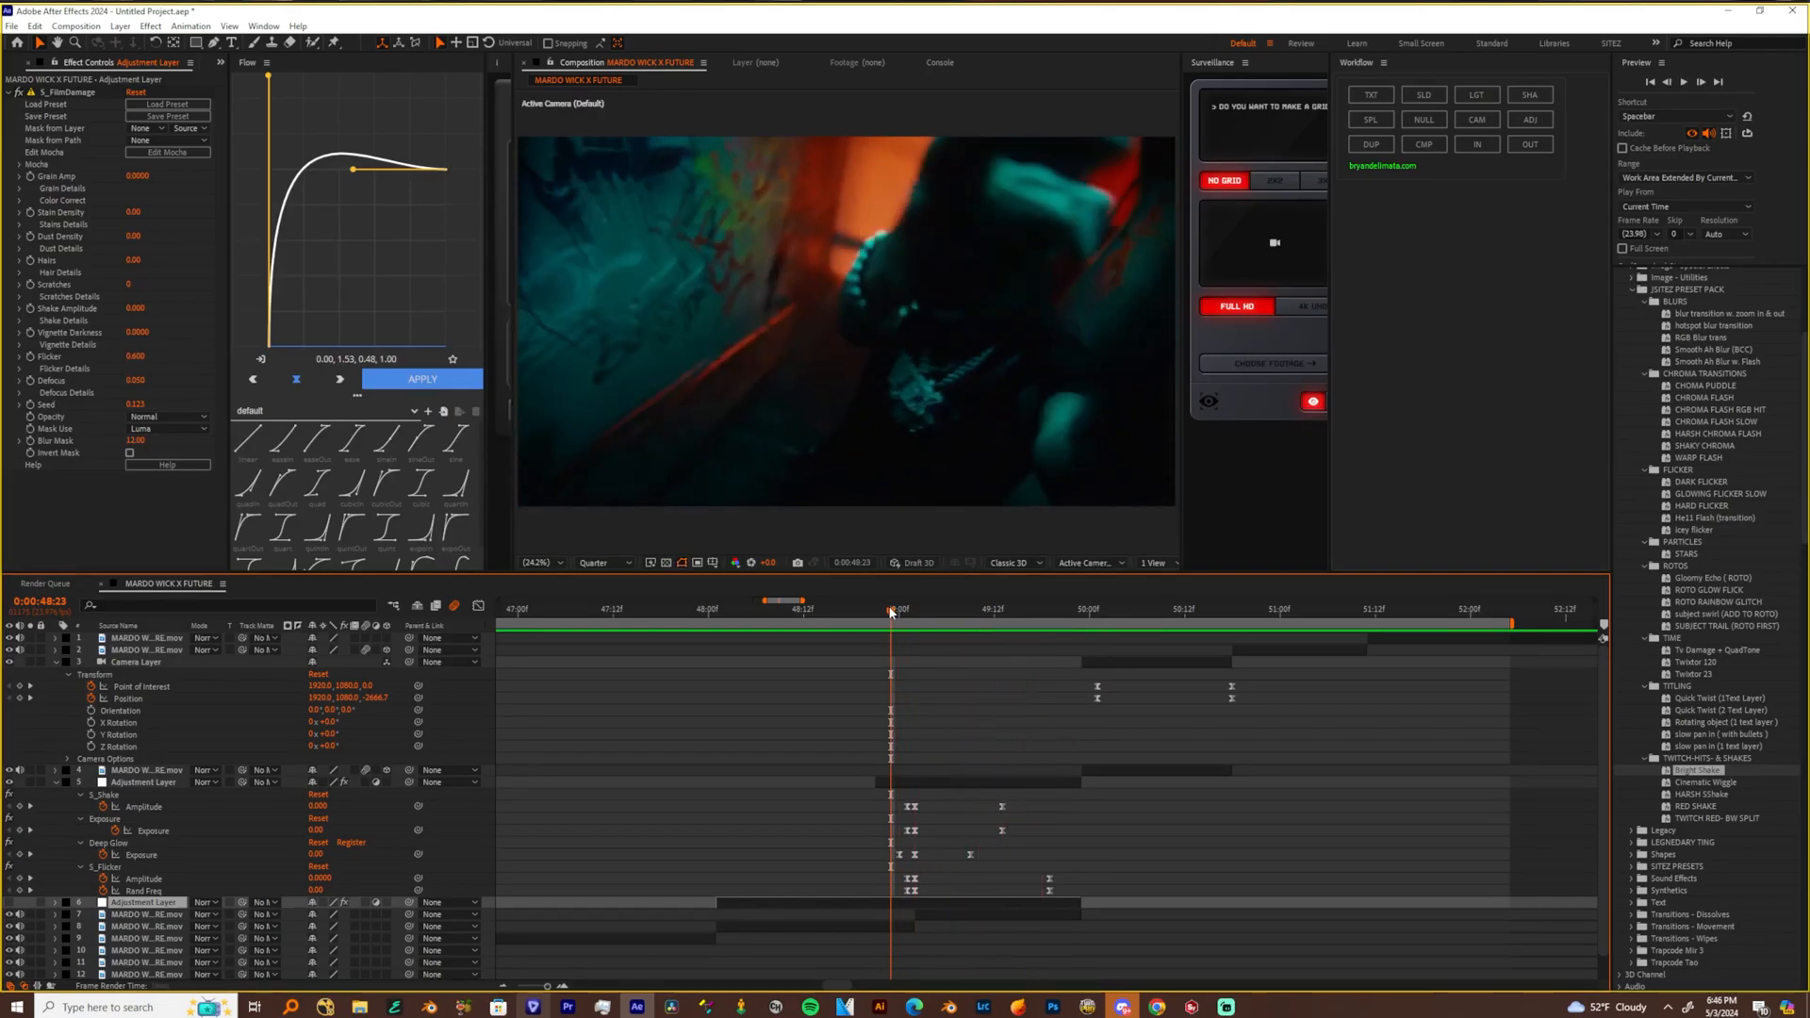
{"action": "key", "text": "space"}
Move the shake adjustment layer about one second earlier onto the preceding clip cut and preview it from 0:00:47:18
{"action": "left_click_drag", "start_coordinate": [762, 616], "coordinate": [716, 622]}
{"action": "left_click_drag", "start_coordinate": [791, 845], "coordinate": [1026, 830]}
{"action": "left_click_drag", "start_coordinate": [1136, 765], "coordinate": [939, 775]}
{"action": "left_click", "coordinate": [888, 615]}
{"action": "key", "text": "space"}
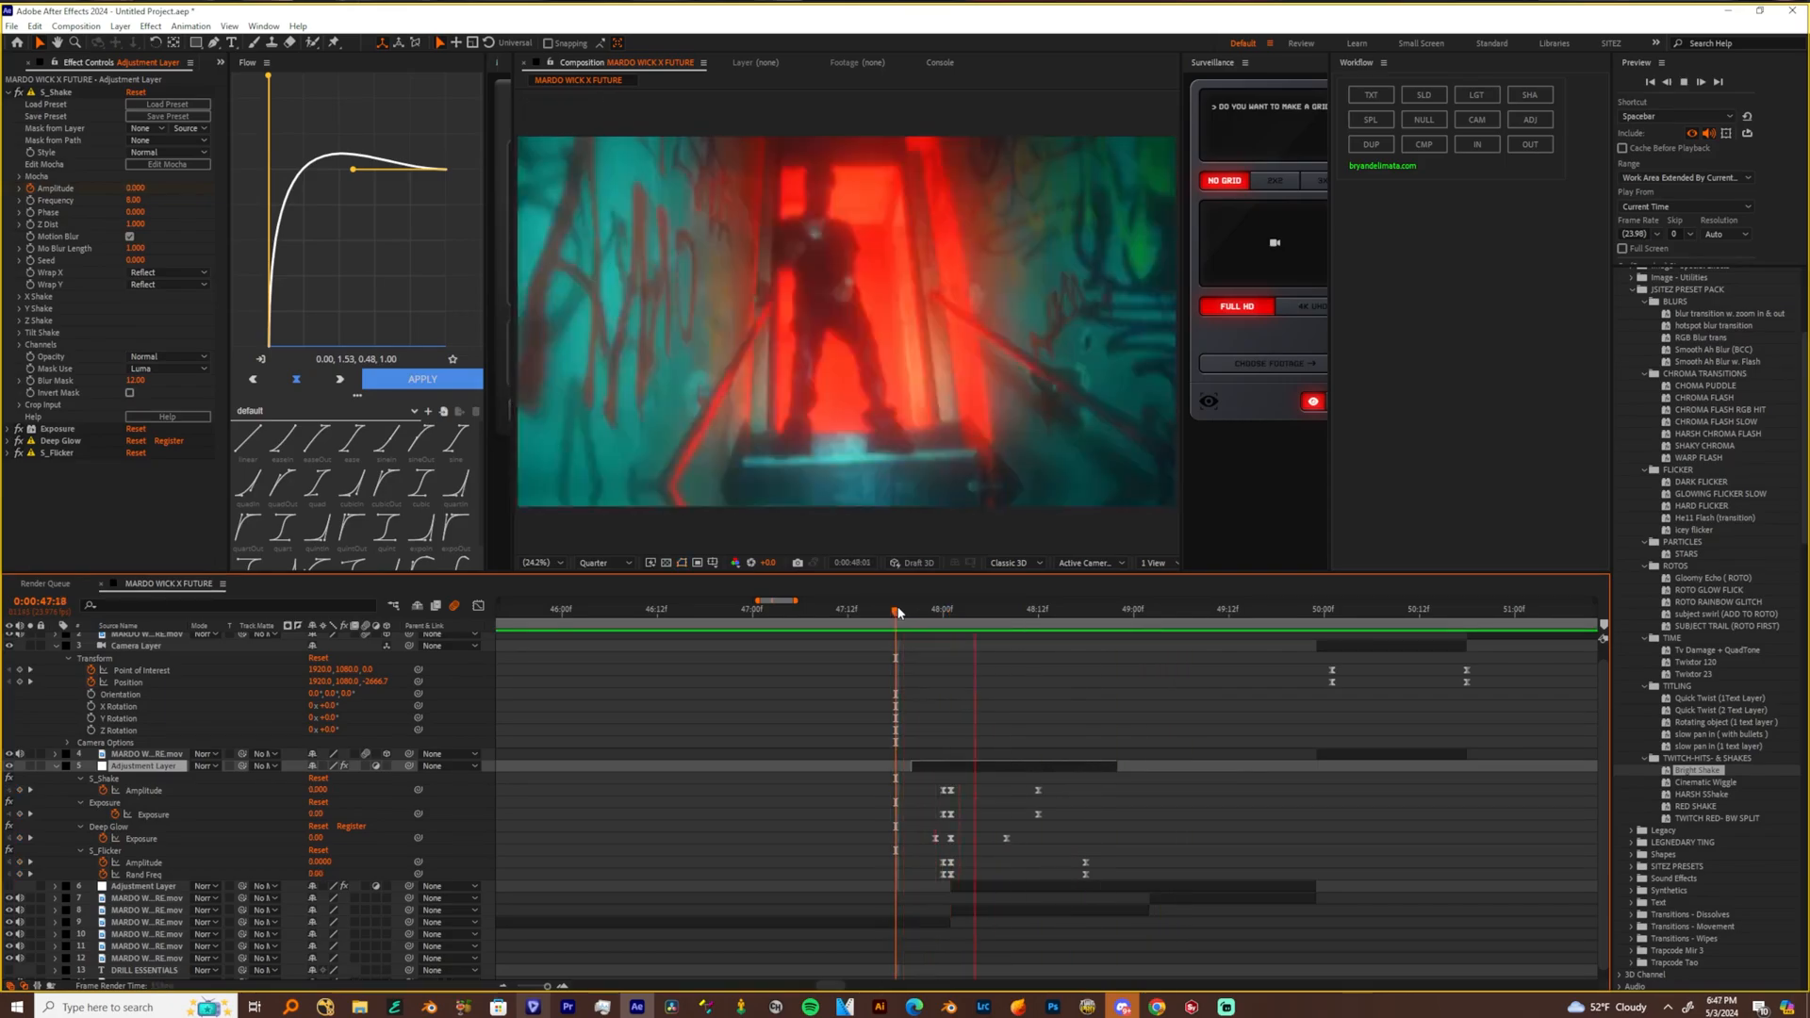
{"action": "left_click", "coordinate": [898, 612]}
{"action": "key", "text": "space"}
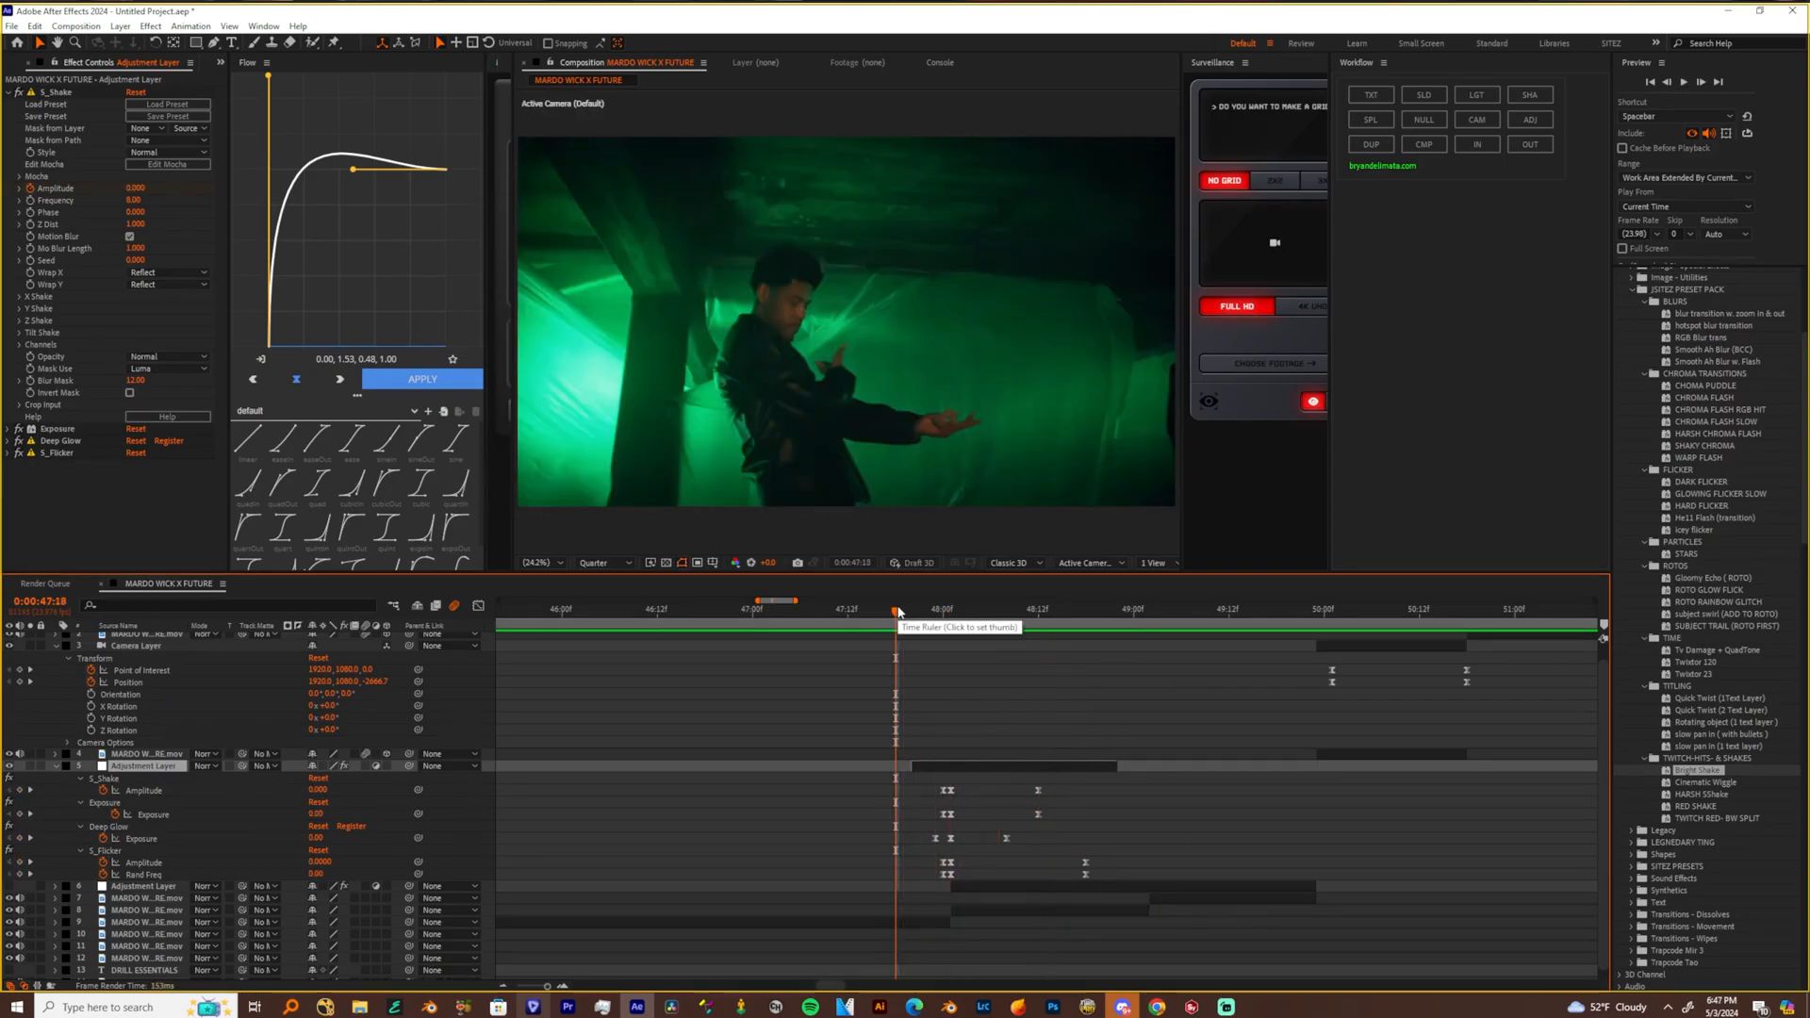
Duplicate the shake adjustment layer and place the copy earlier in the timeline, starting at about 0:00:45
{"action": "left_click", "coordinate": [721, 611]}
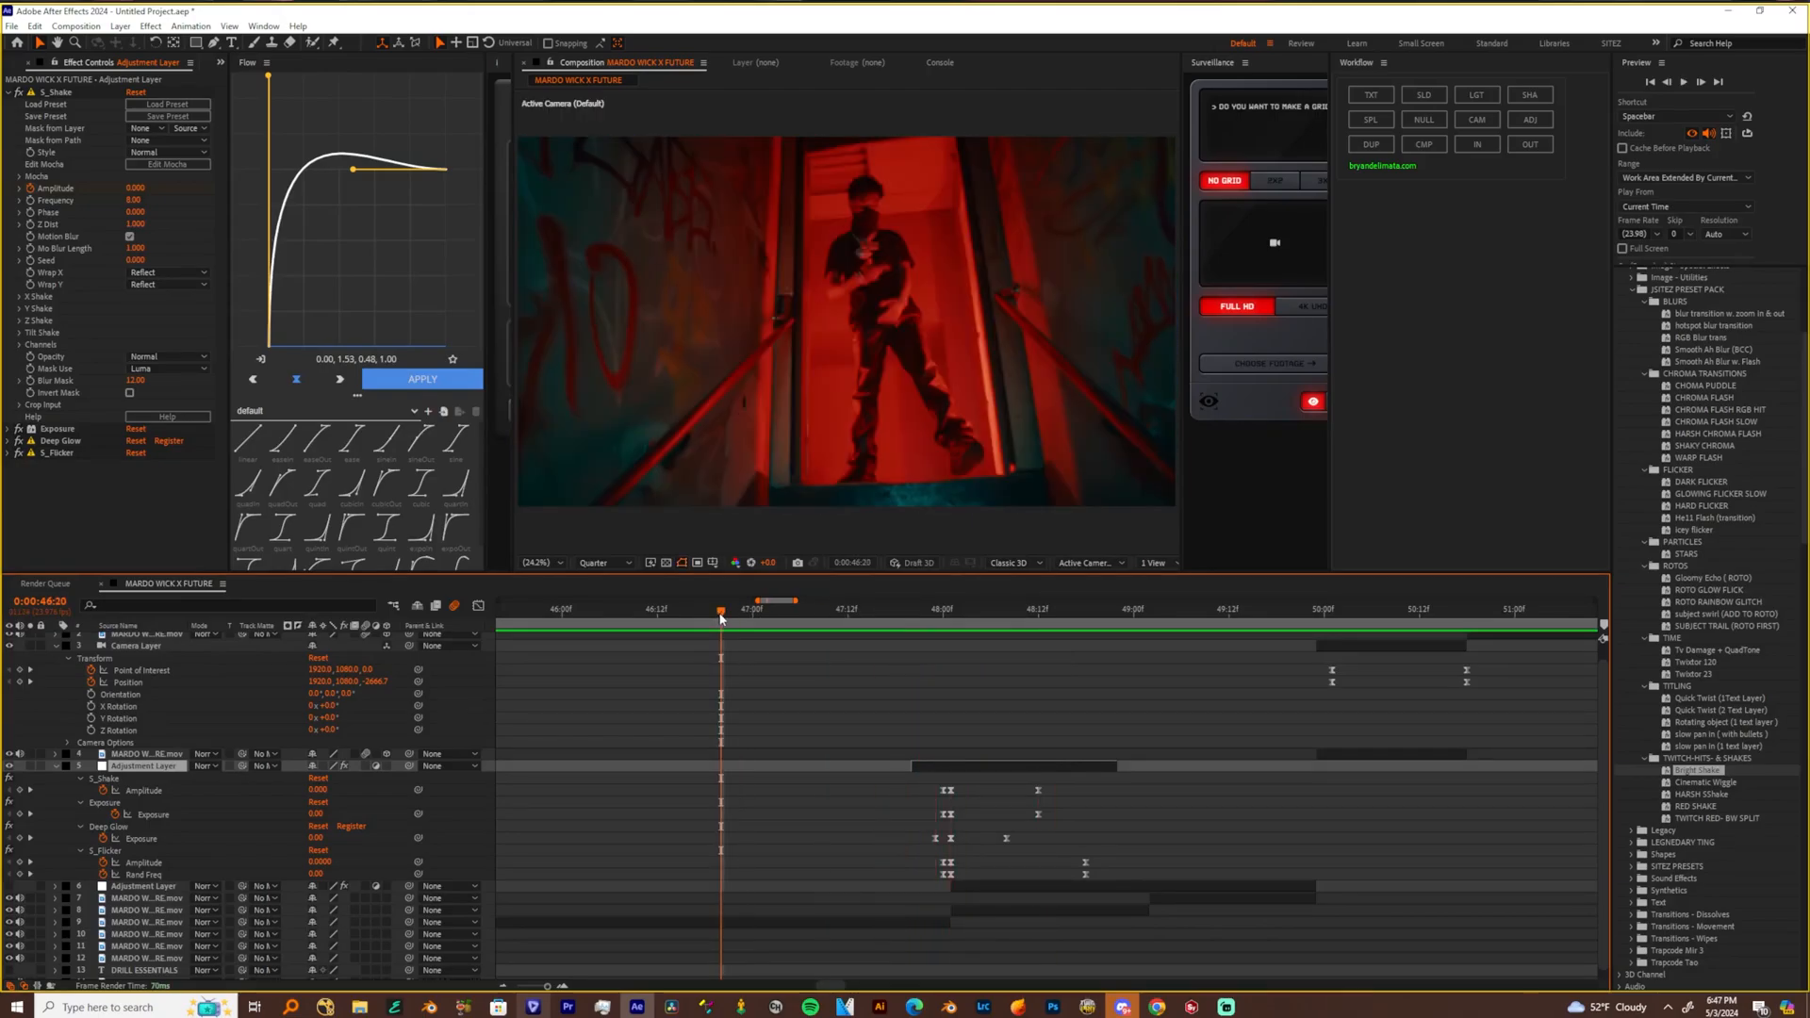
{"action": "left_click_drag", "start_coordinate": [549, 986], "coordinate": [503, 987]}
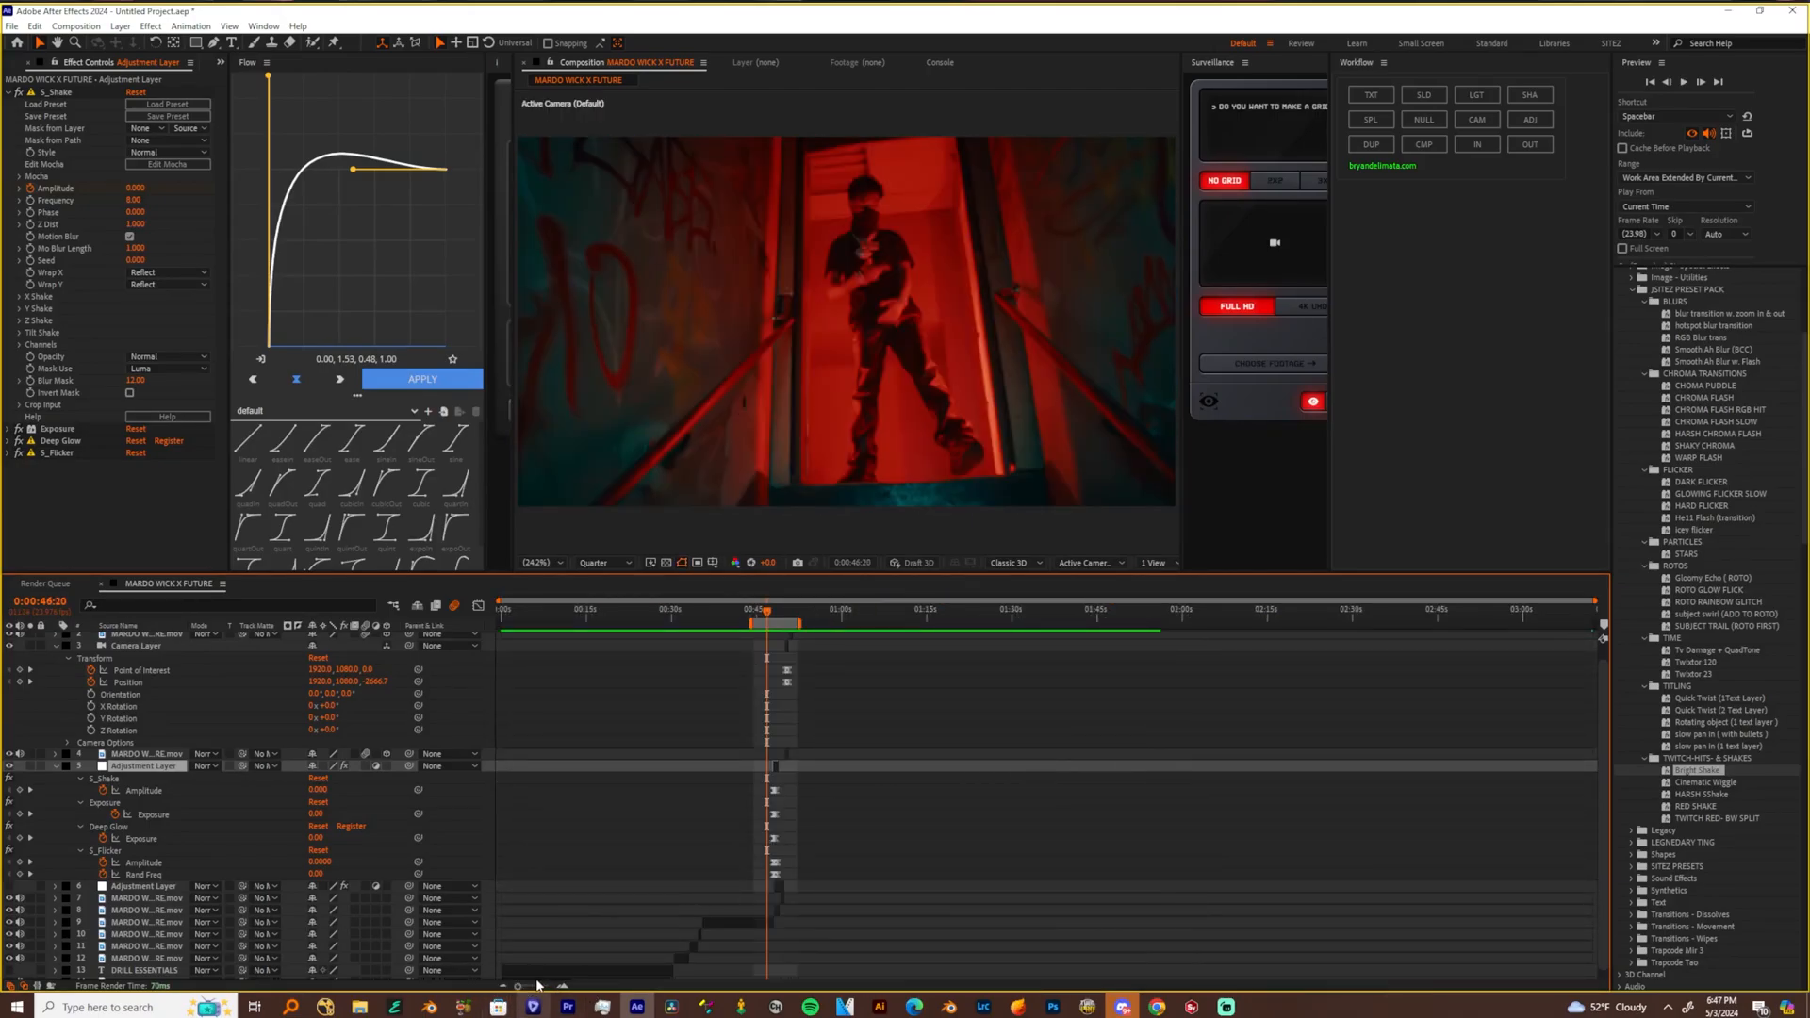
{"action": "left_click_drag", "start_coordinate": [516, 986], "coordinate": [540, 986]}
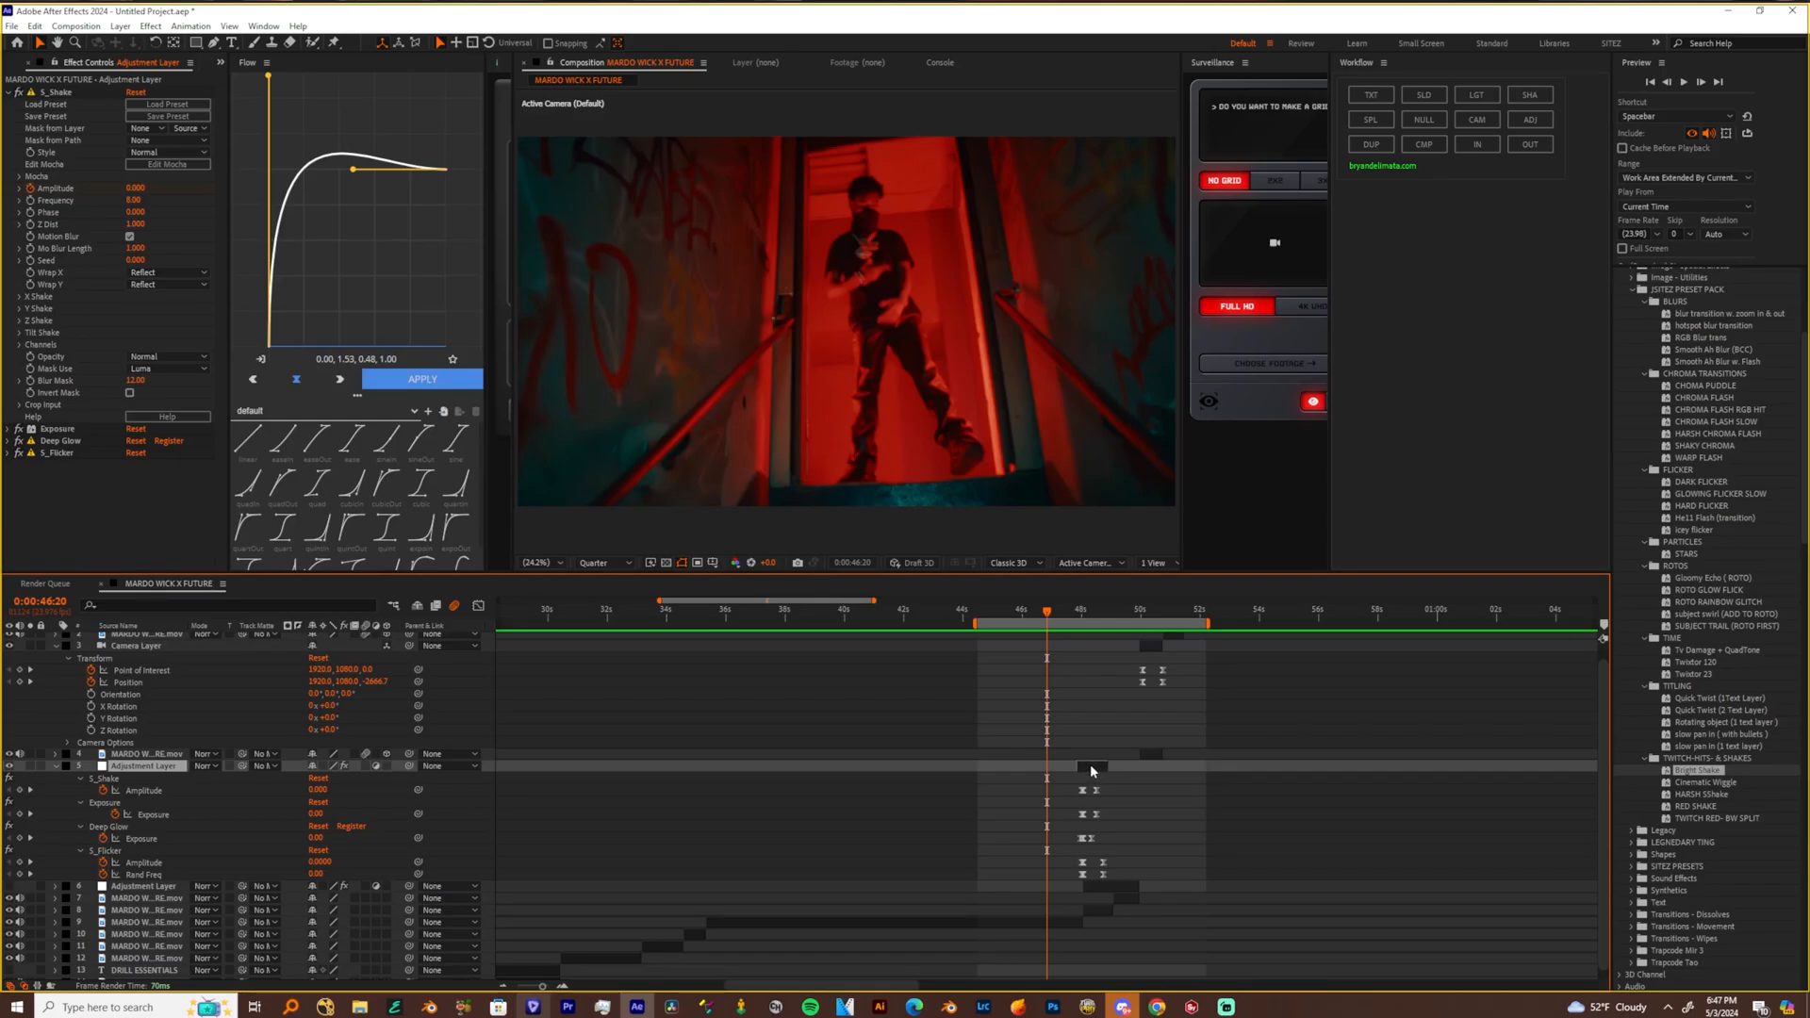
{"action": "key", "text": "ctrl+d"}
{"action": "left_click_drag", "start_coordinate": [1090, 765], "coordinate": [1021, 783]}
{"action": "left_click", "coordinate": [1017, 613]}
{"action": "left_click_drag", "start_coordinate": [1026, 617], "coordinate": [1048, 620]}
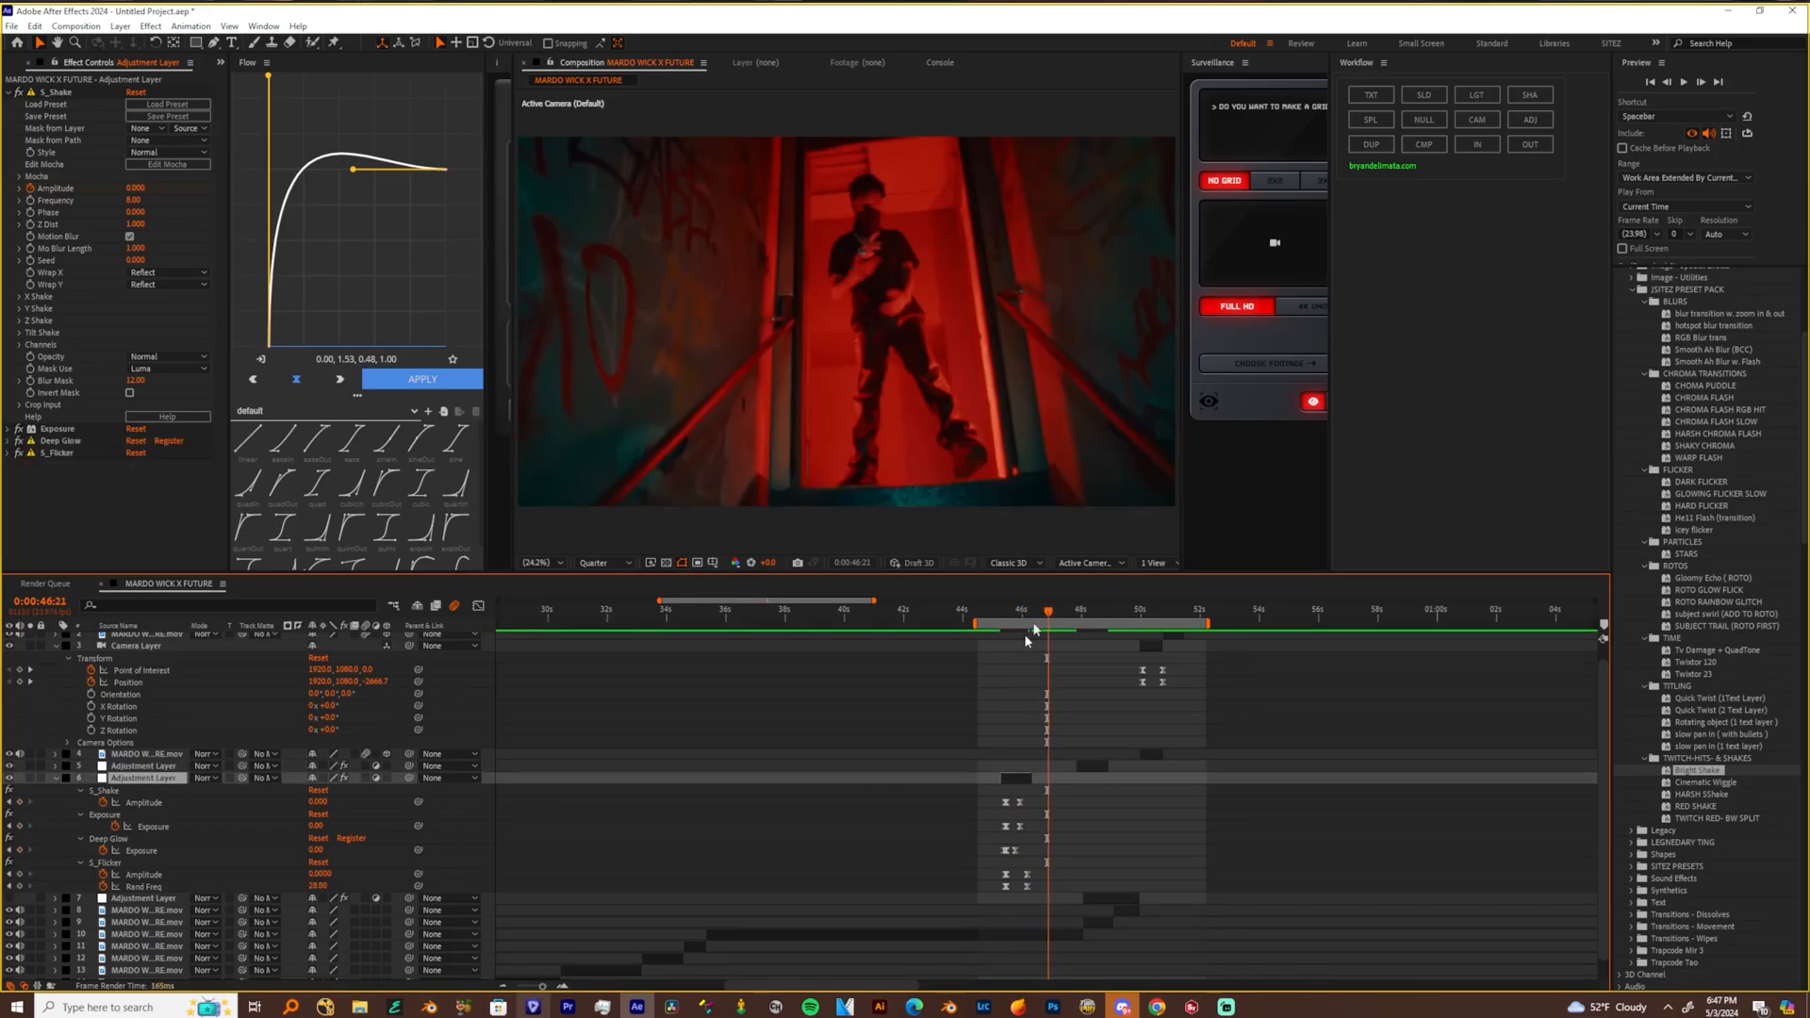
Find the shot change at 0:00:46:23 and move the duplicated shake layer to start at 0:00:46:18, aligning its peak keyframes there
{"action": "left_click_drag", "start_coordinate": [543, 987], "coordinate": [553, 986]}
{"action": "key", "text": "Page_Up"}
{"action": "key", "text": "Page_Down"}
{"action": "key", "text": "Page_Down"}
{"action": "key", "text": "Page_Down"}
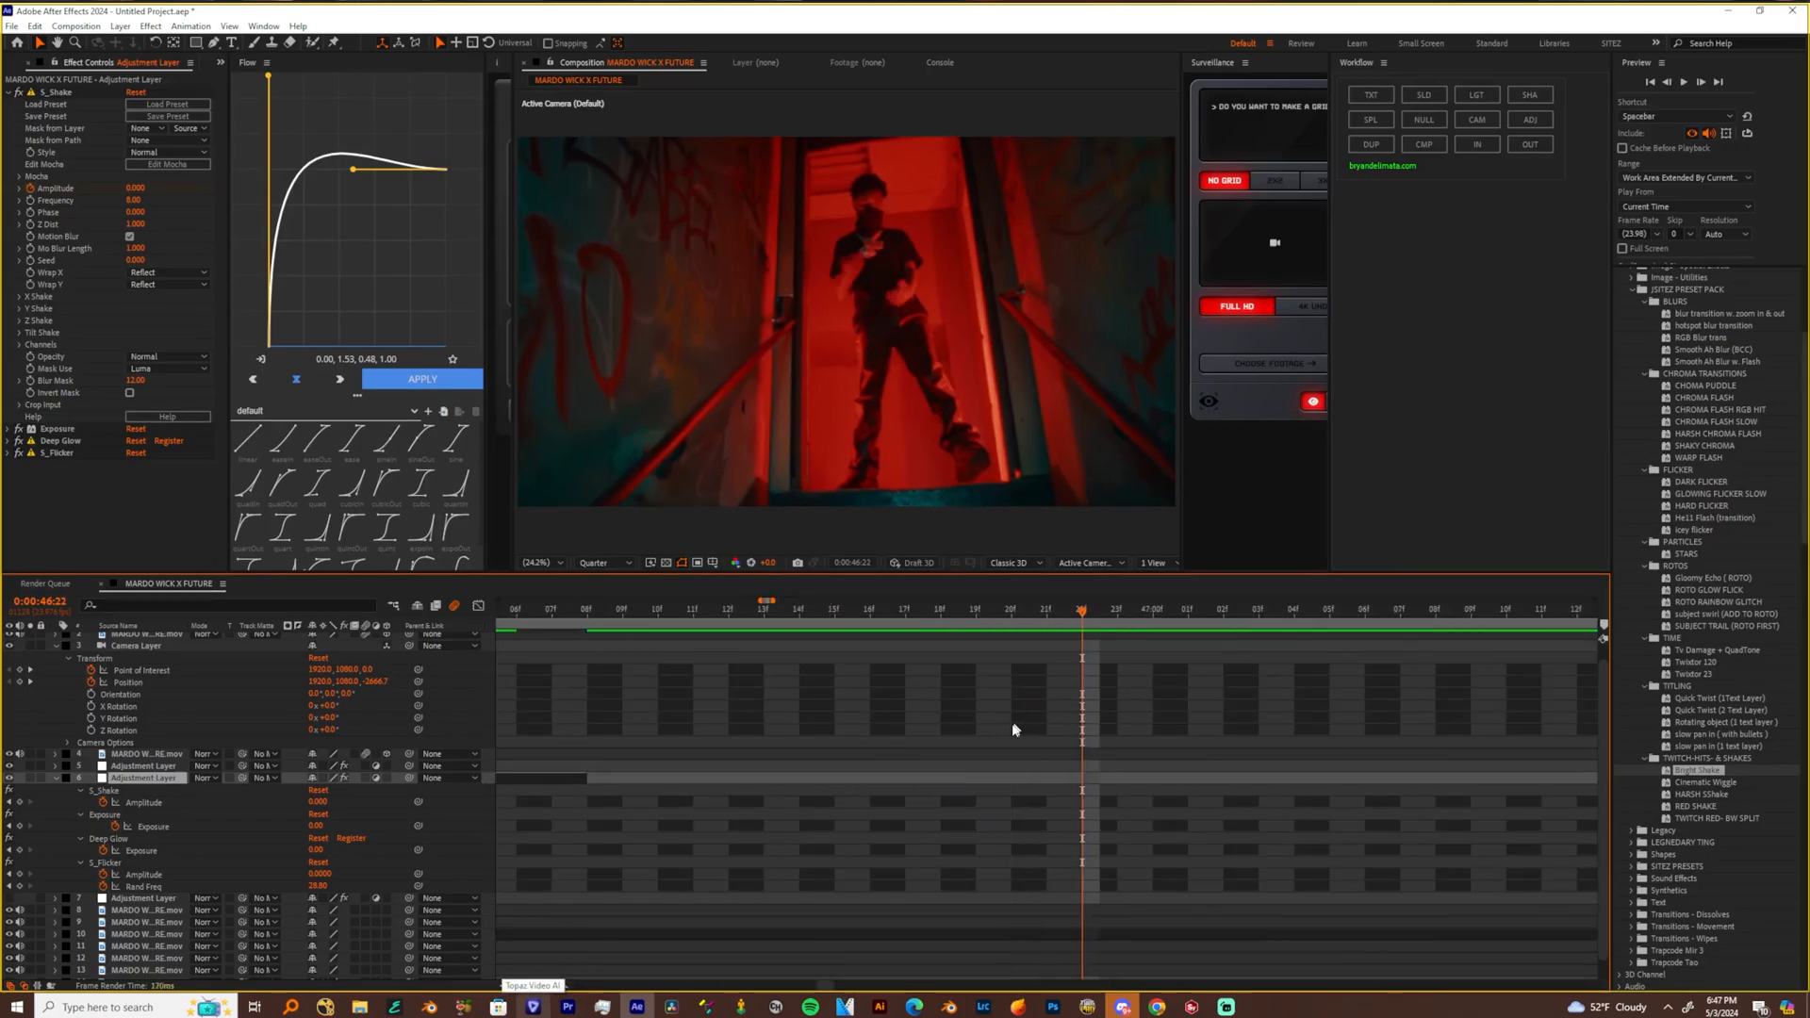
{"action": "left_click_drag", "start_coordinate": [685, 842], "coordinate": [941, 852]}
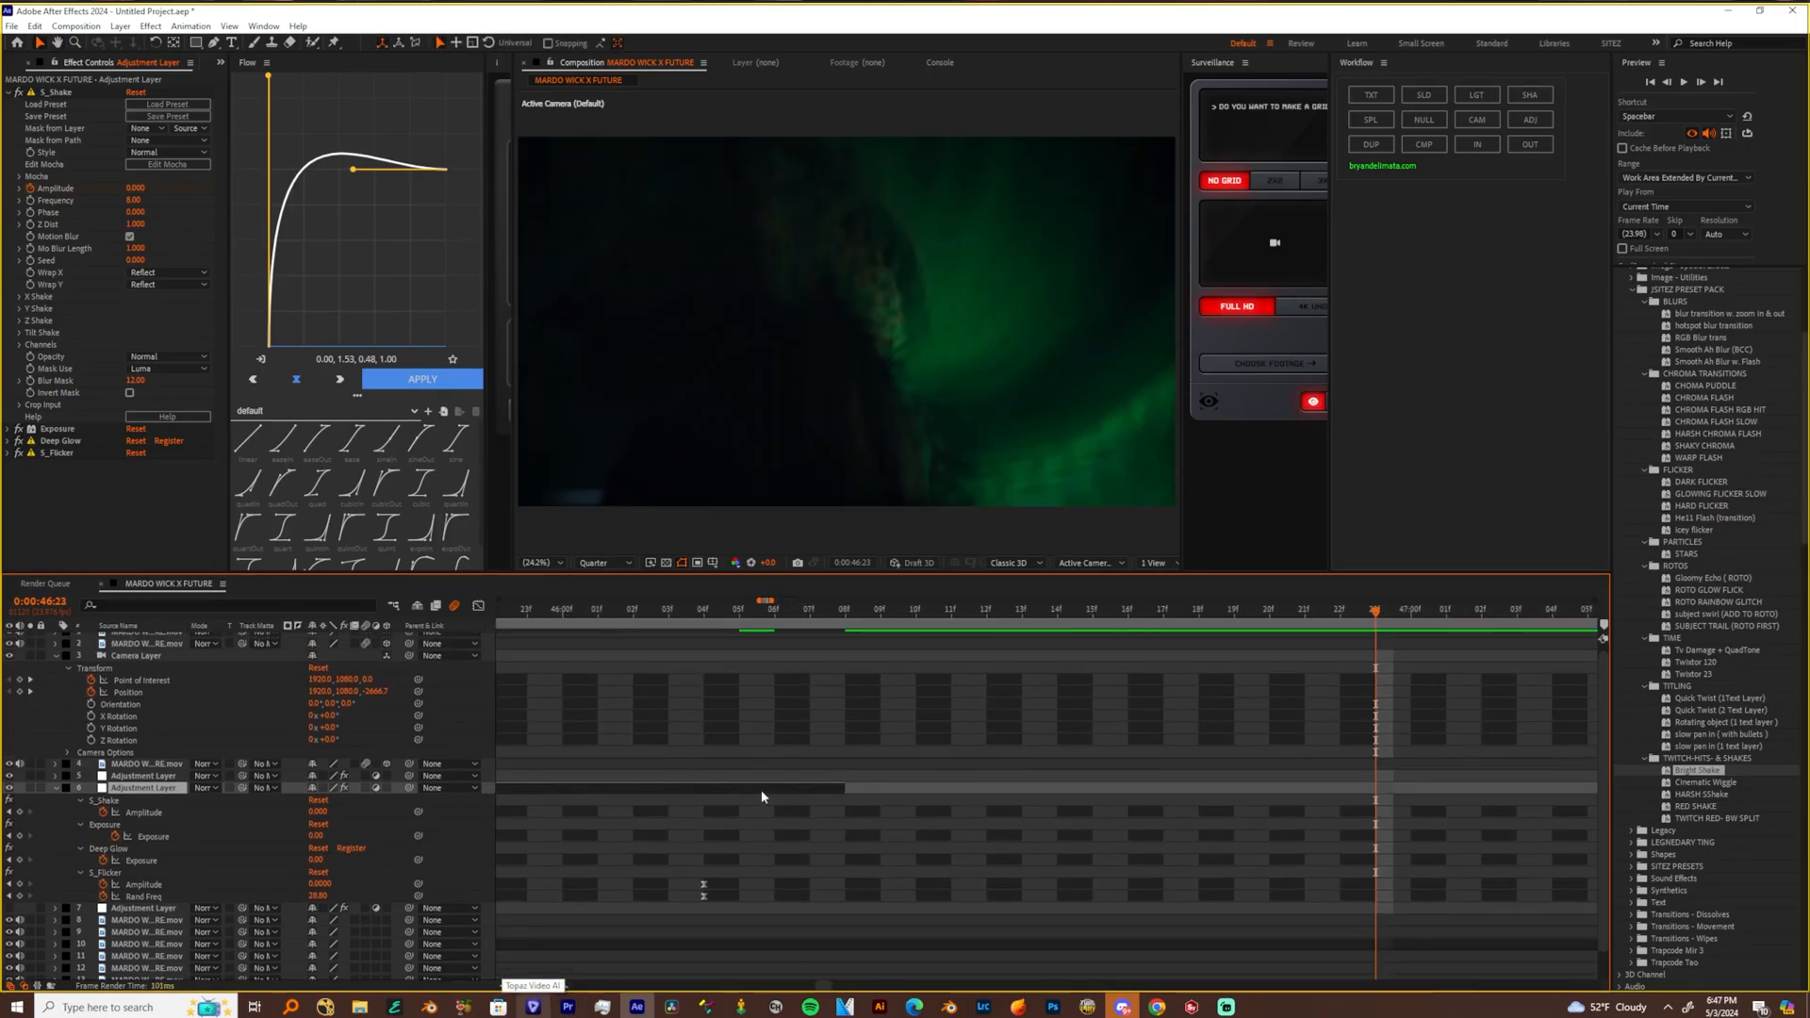
{"action": "left_click_drag", "start_coordinate": [765, 789], "coordinate": [1296, 788]}
{"action": "left_click_drag", "start_coordinate": [1429, 808], "coordinate": [1543, 802]}
{"action": "left_click_drag", "start_coordinate": [817, 789], "coordinate": [1320, 801]}
Preview both shake hits by playing the edit from 0:00:46:17
{"action": "left_click_drag", "start_coordinate": [1199, 614], "coordinate": [1165, 620]}
{"action": "key", "text": "space"}
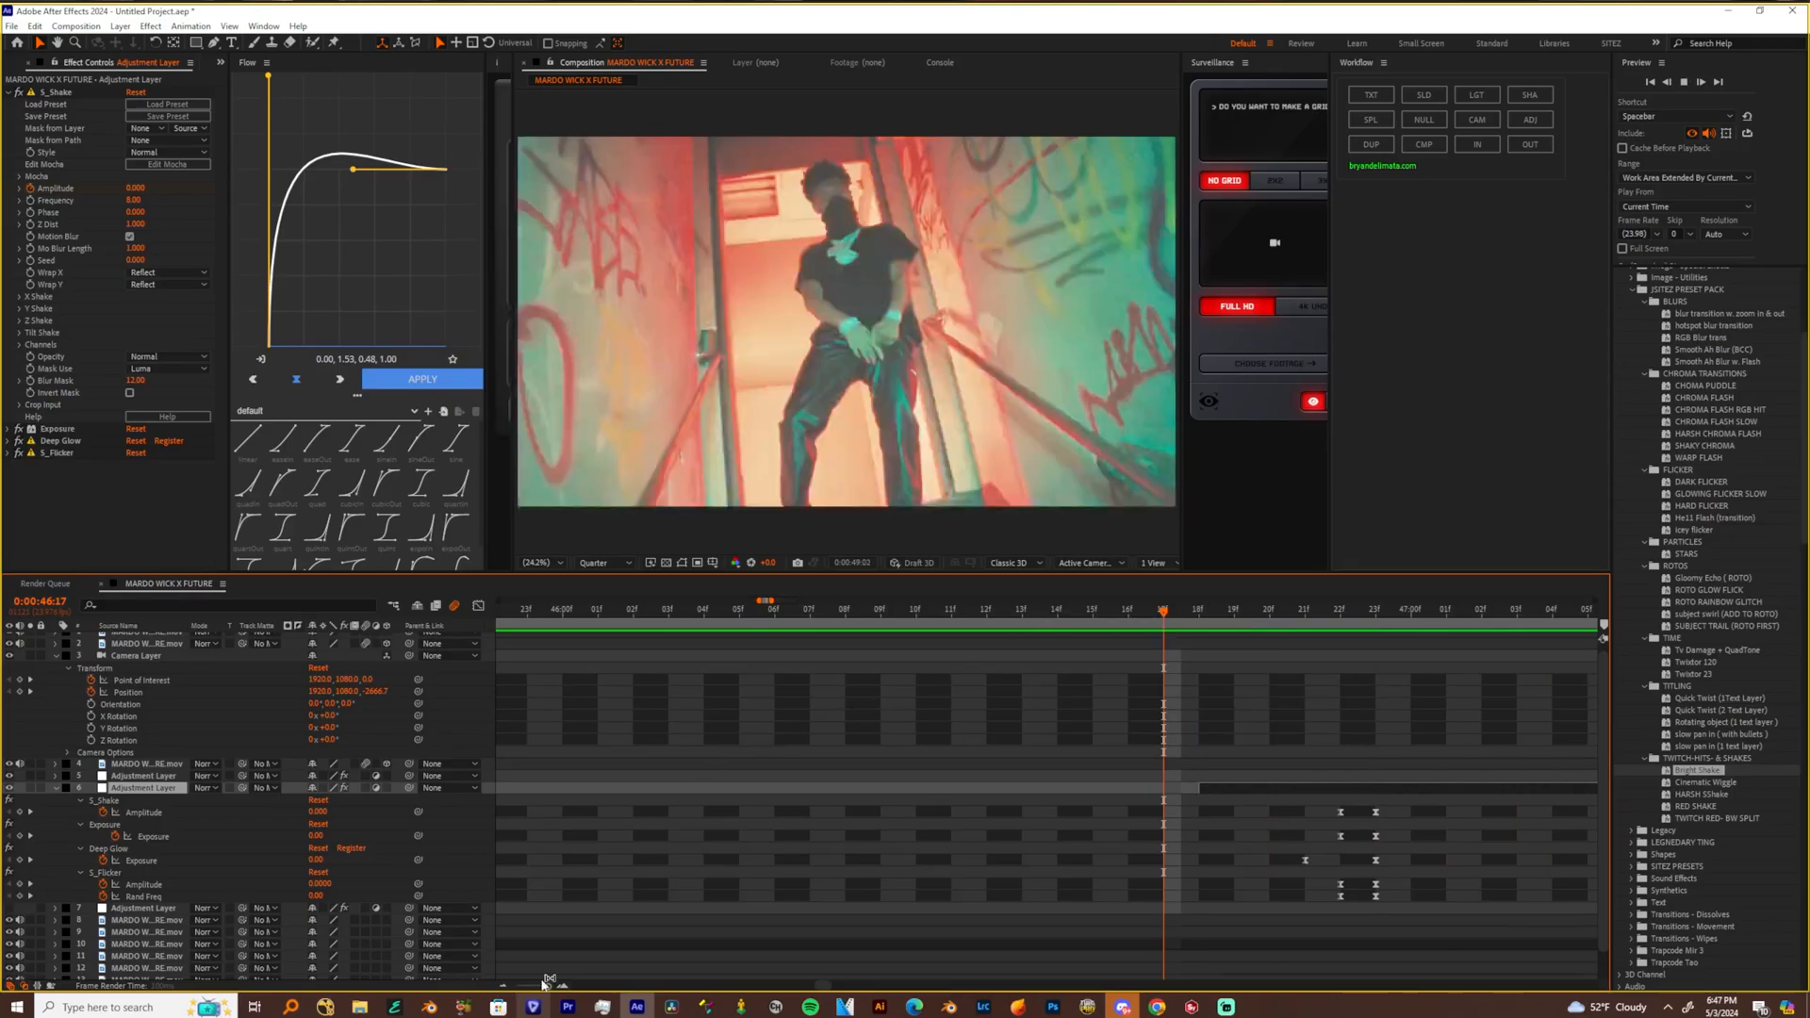
{"action": "left_click_drag", "start_coordinate": [548, 987], "coordinate": [530, 988]}
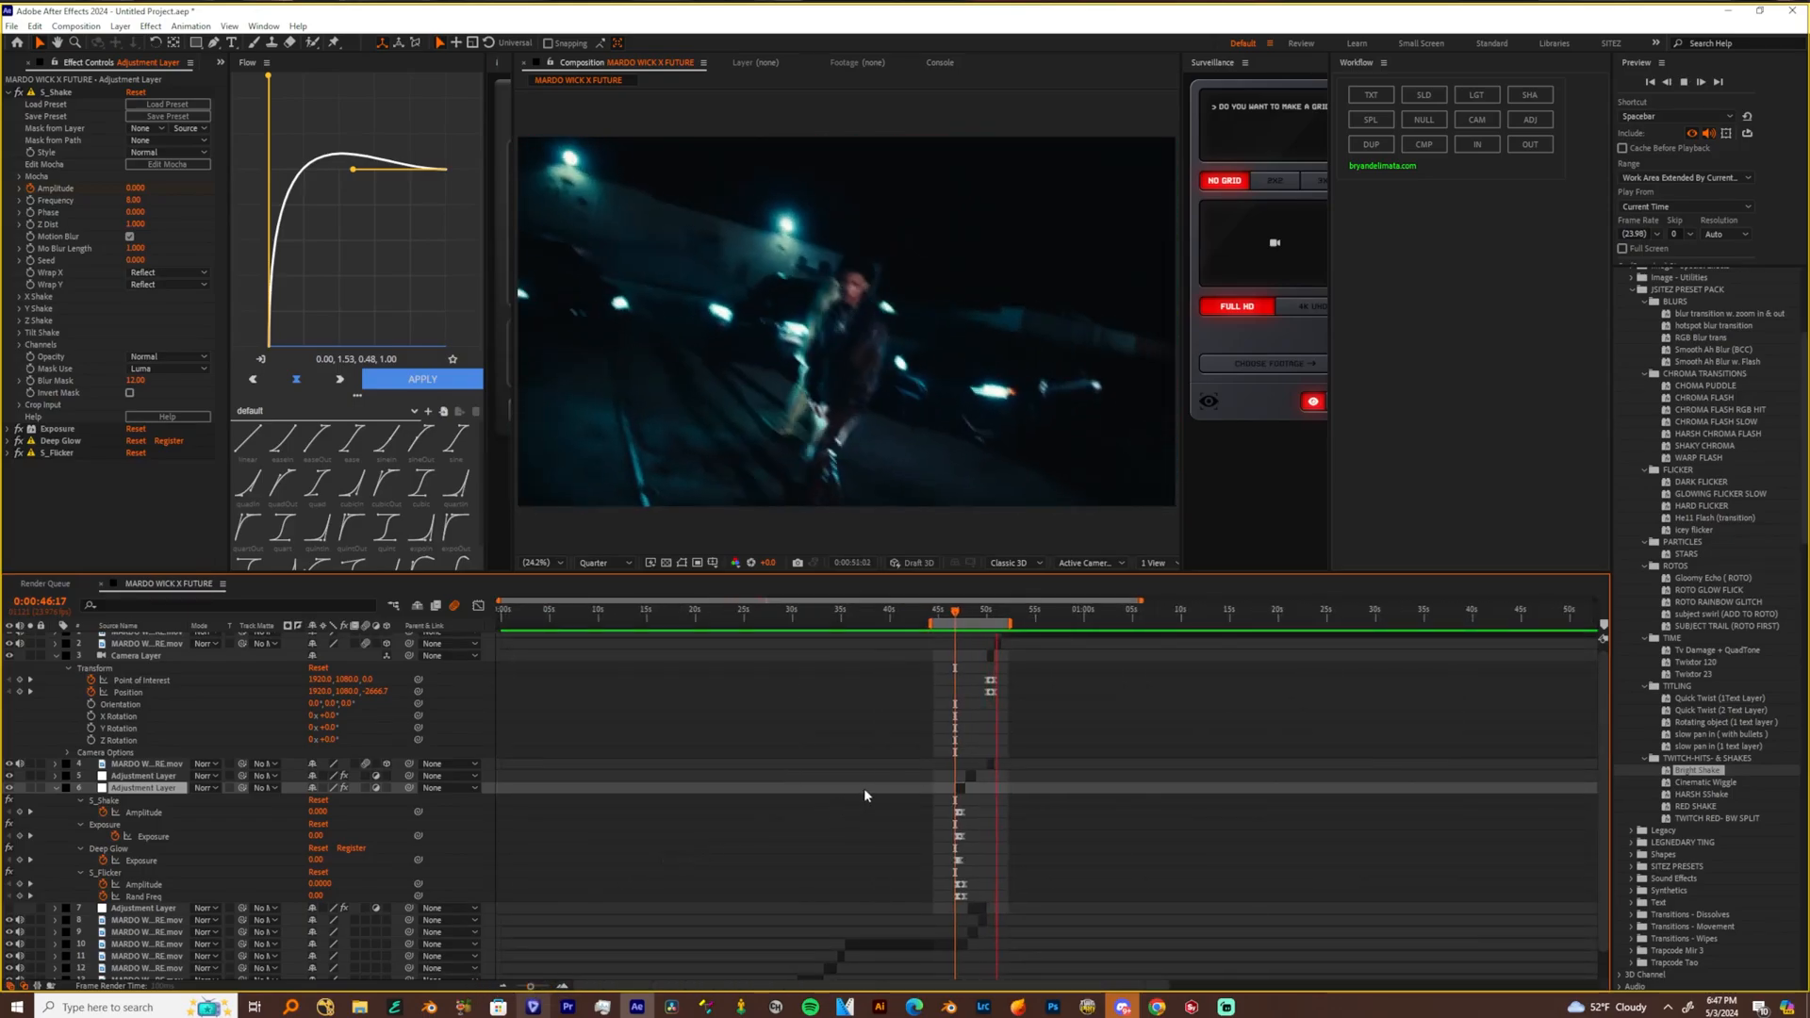